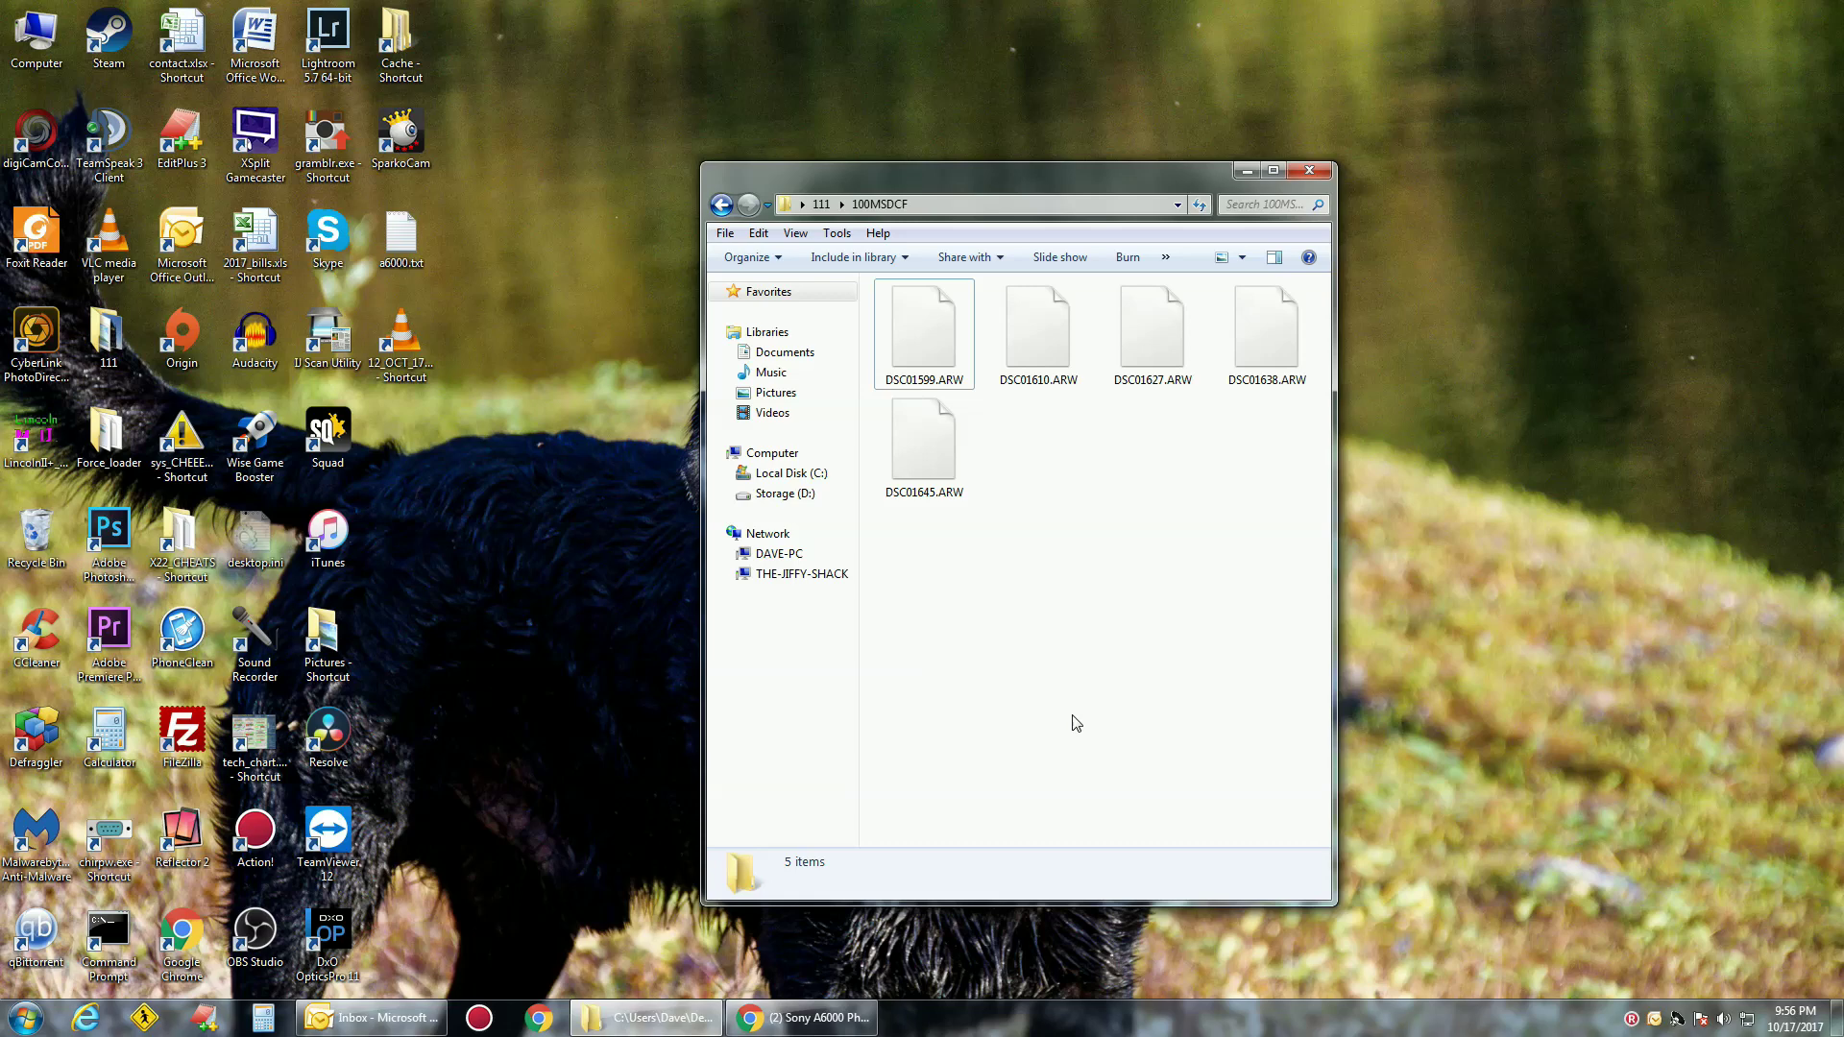
Close the Facebook photography group tab and the Chrome window, leaving Explorer on the 100MSDCF folder
click(769, 1018)
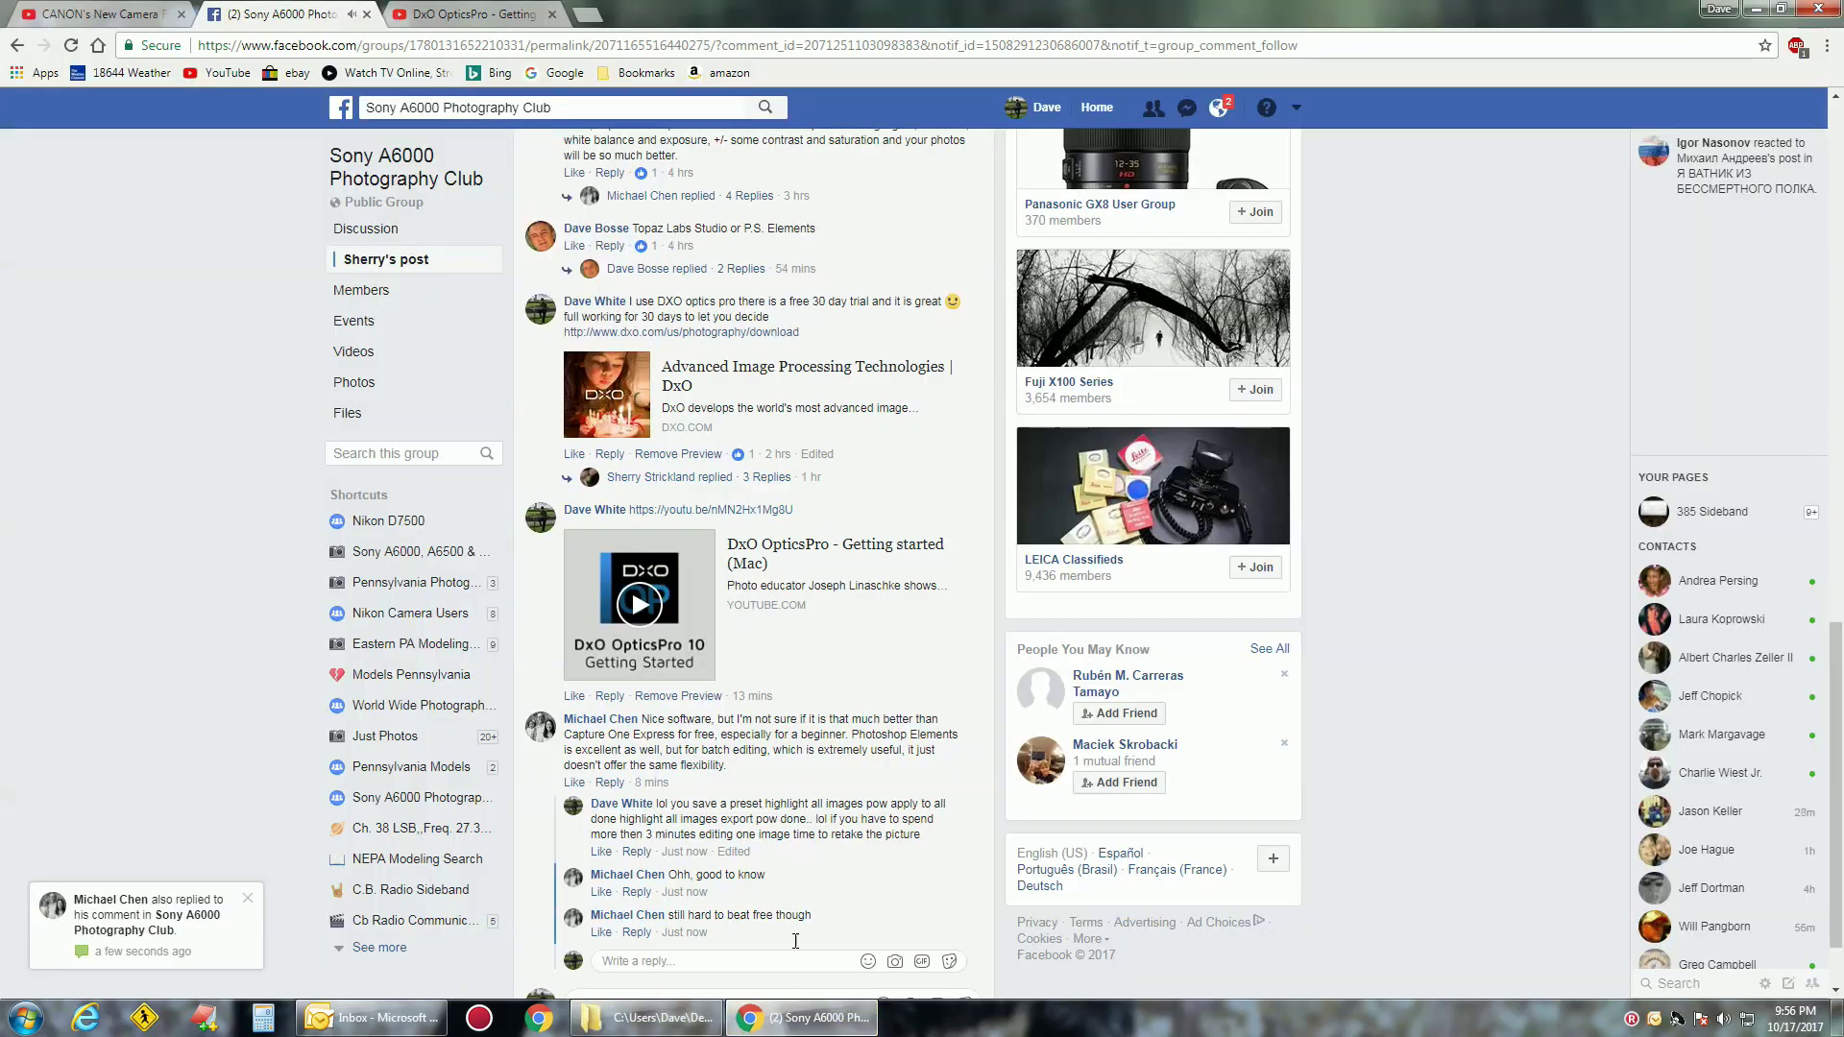
click(353, 14)
click(1817, 9)
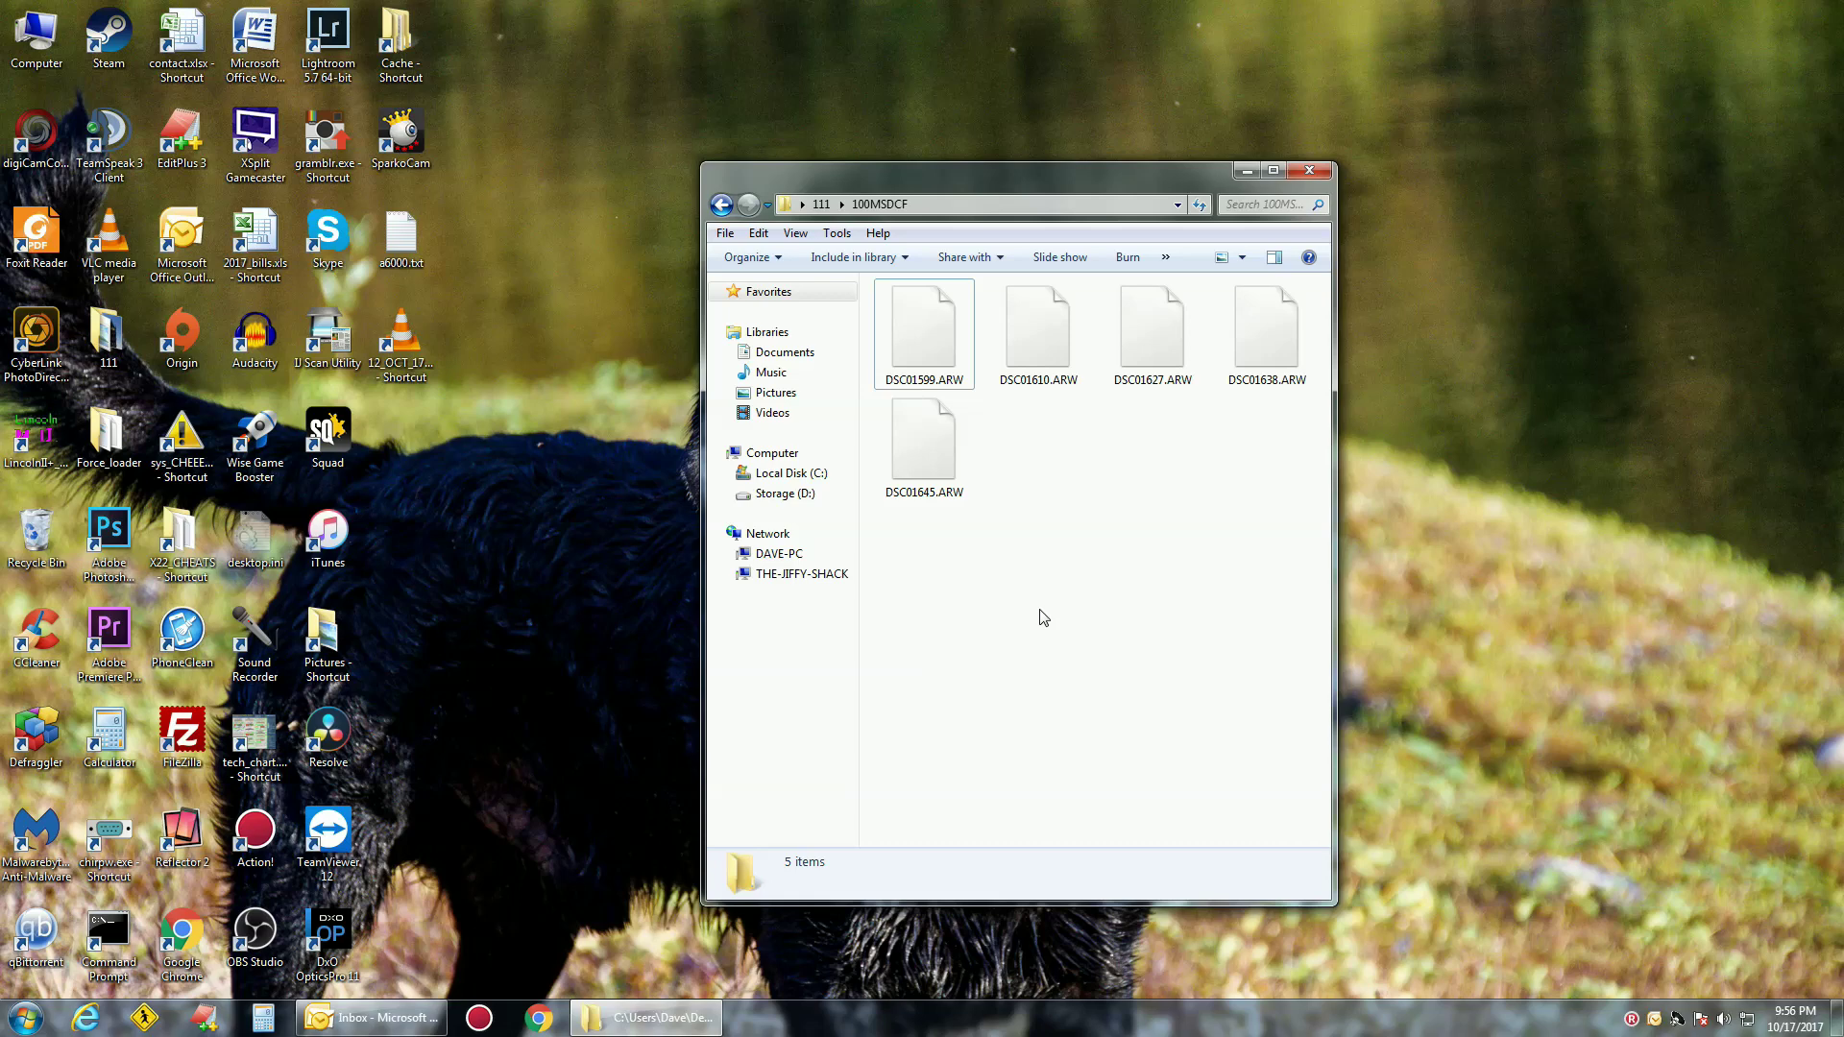
Open DSC01599.ARW in DxO OpticsPro 11 from its right-click menu
right_click(906, 367)
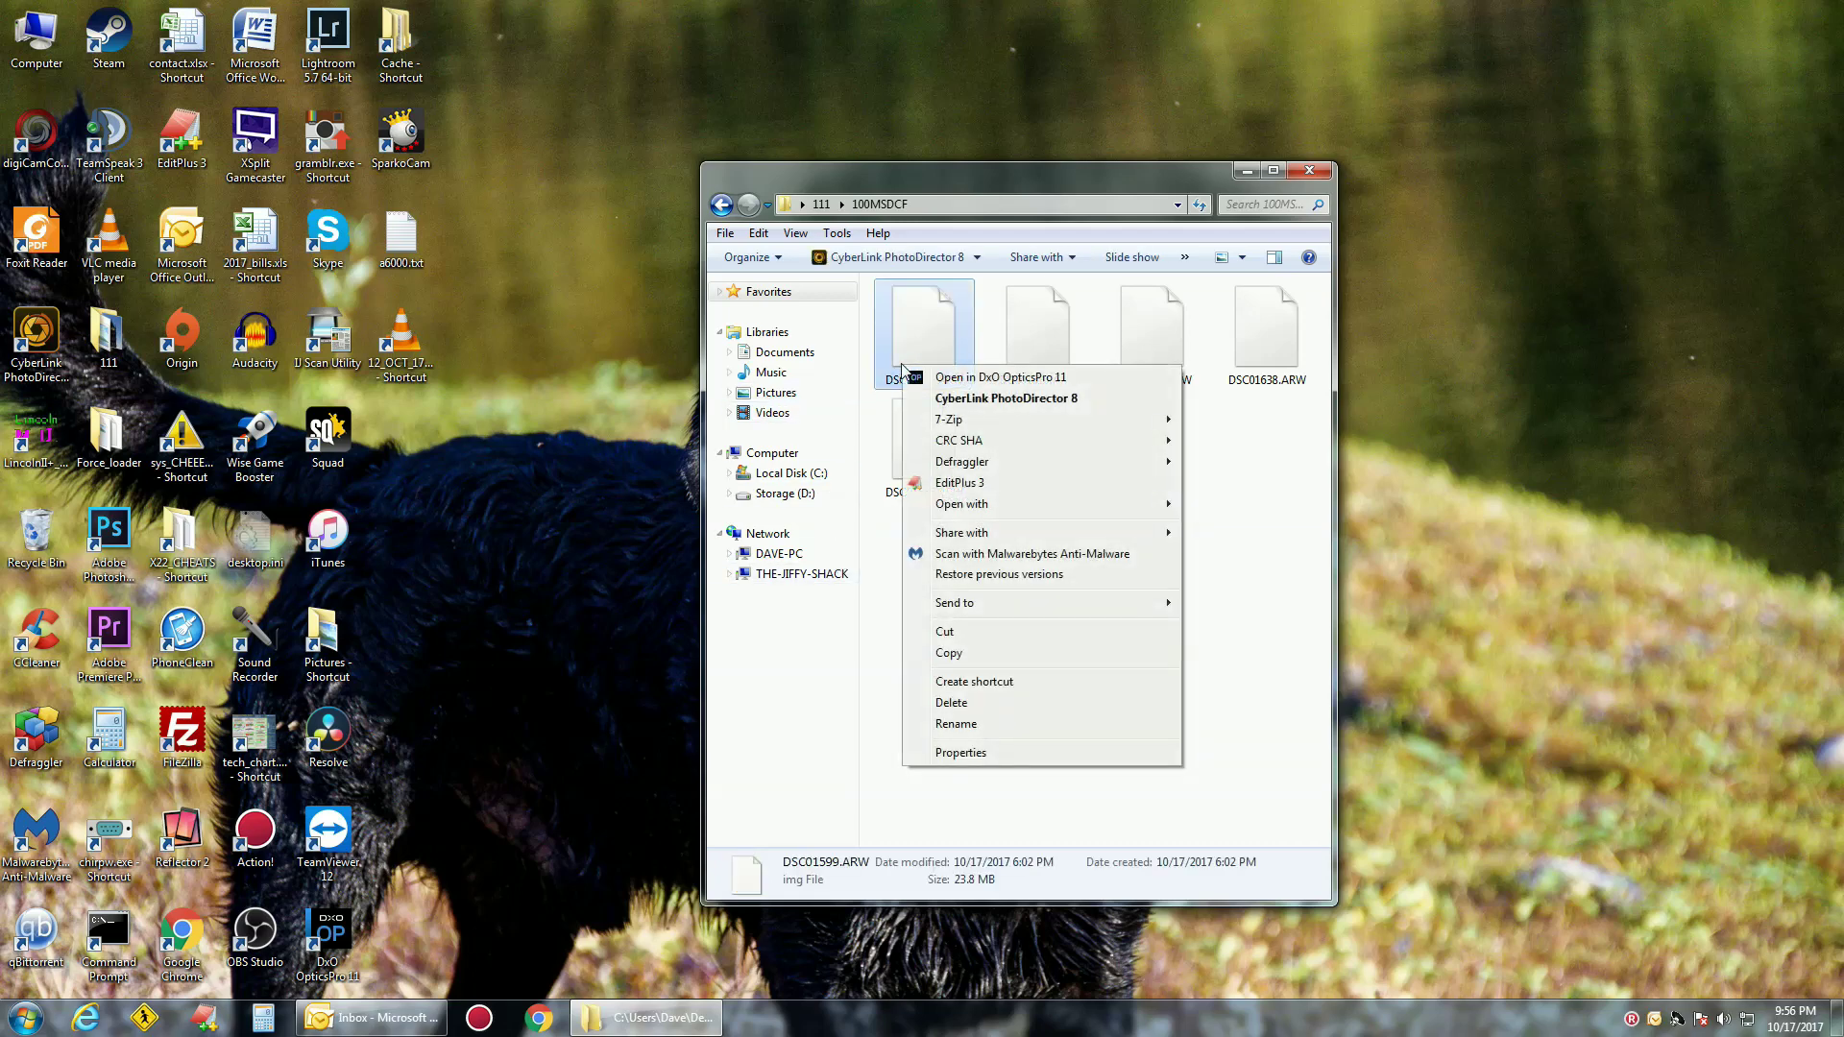
click(928, 377)
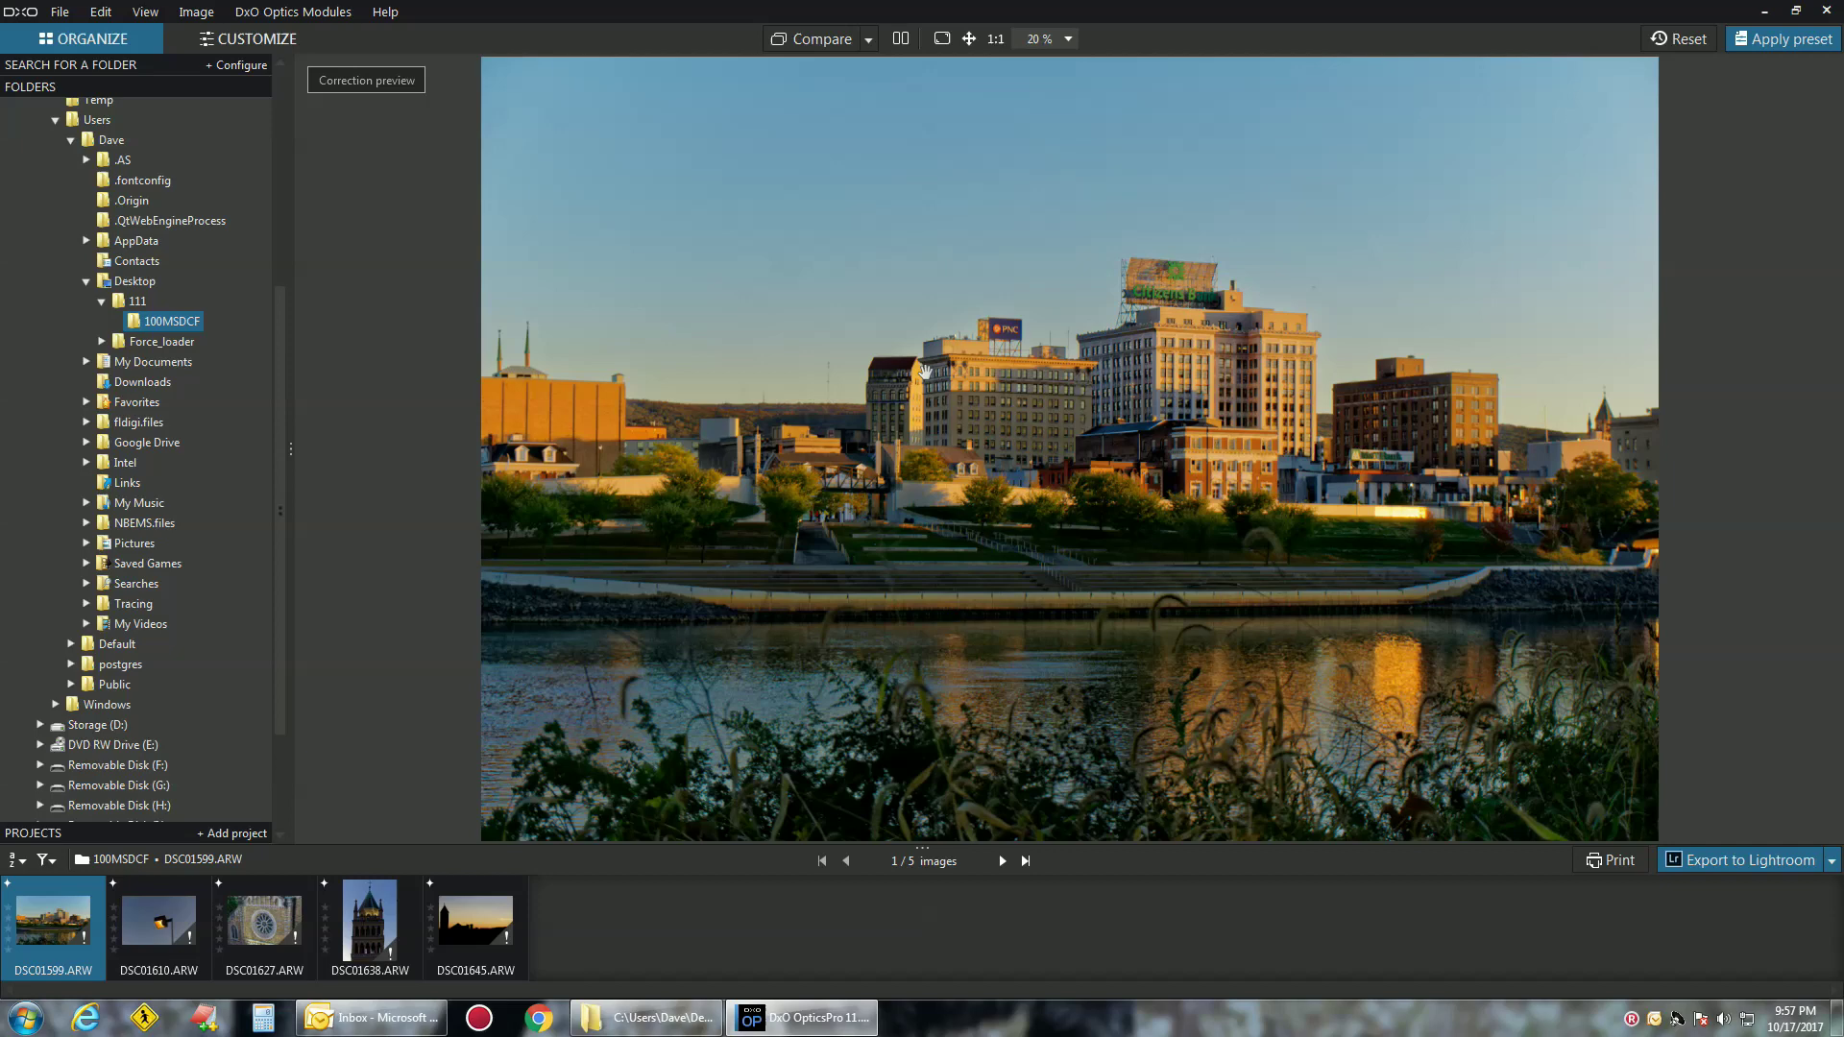
Preview DSC01610, DSC01627, DSC01638 and finally the sunset silhouette DSC01645 in turn
click(164, 921)
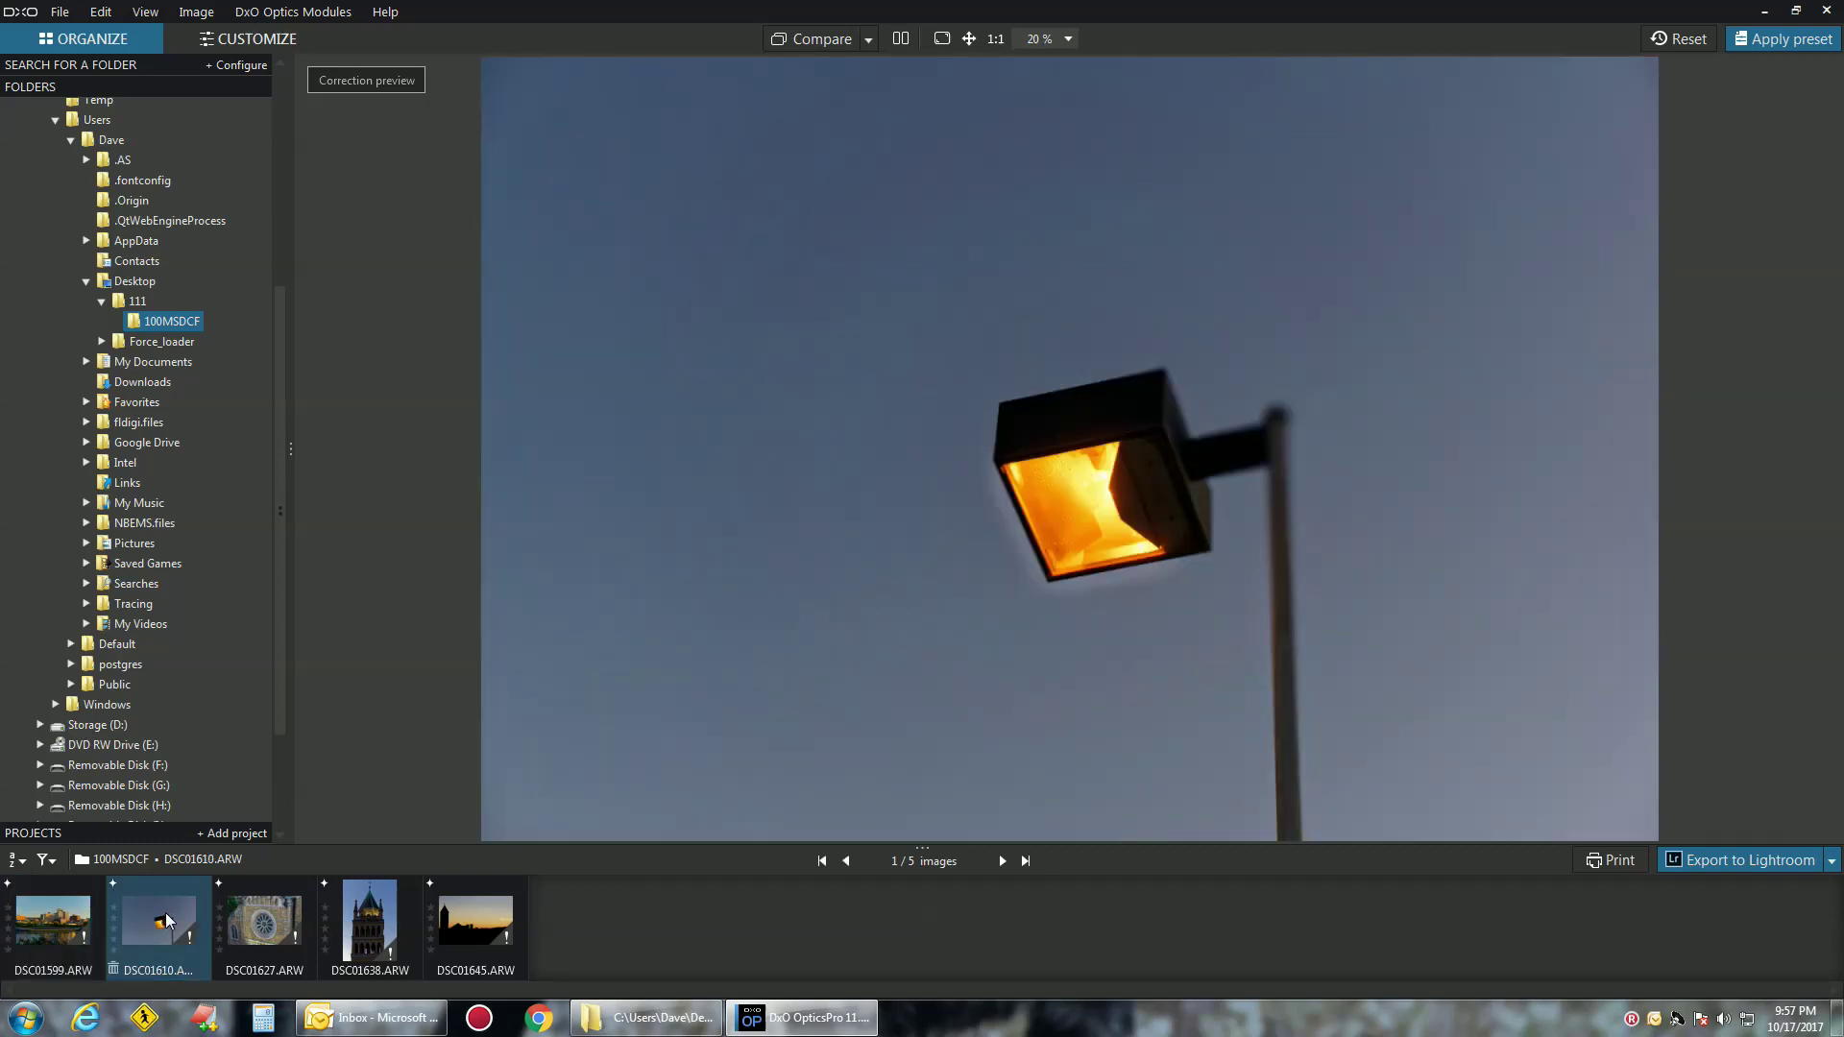
key(Right)
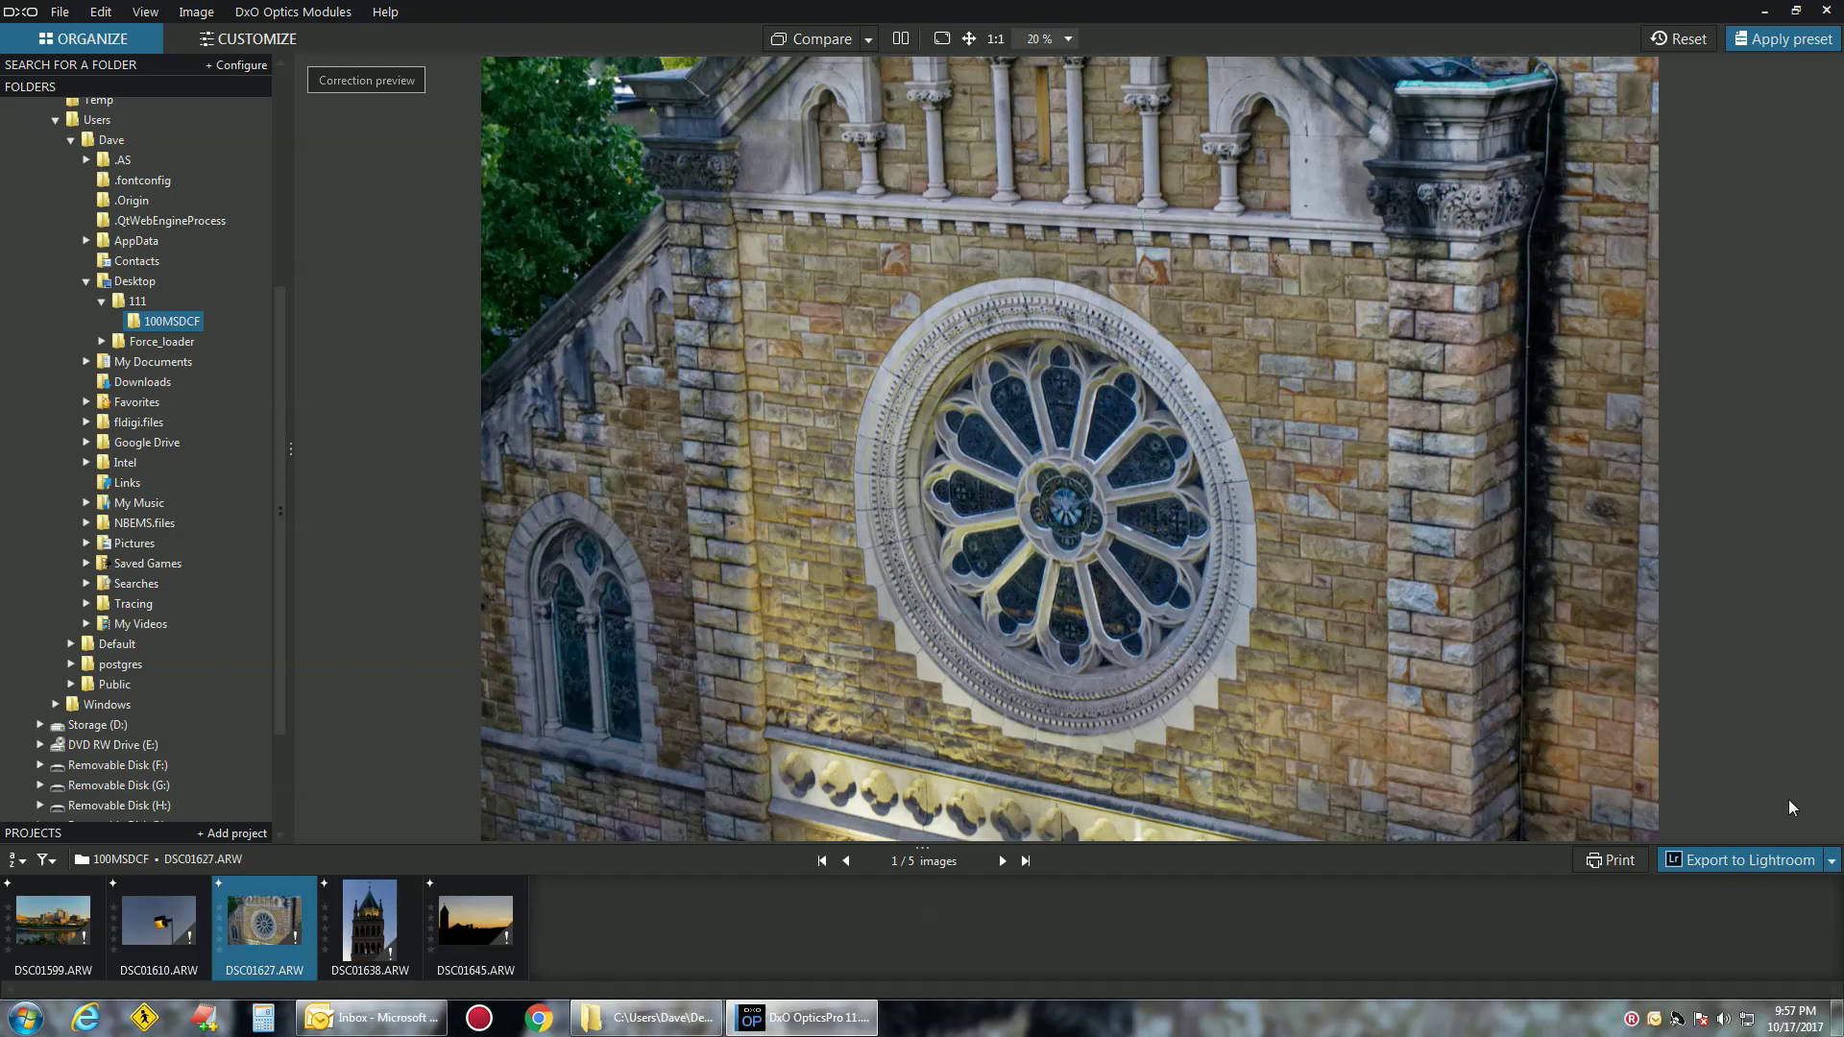
click(369, 924)
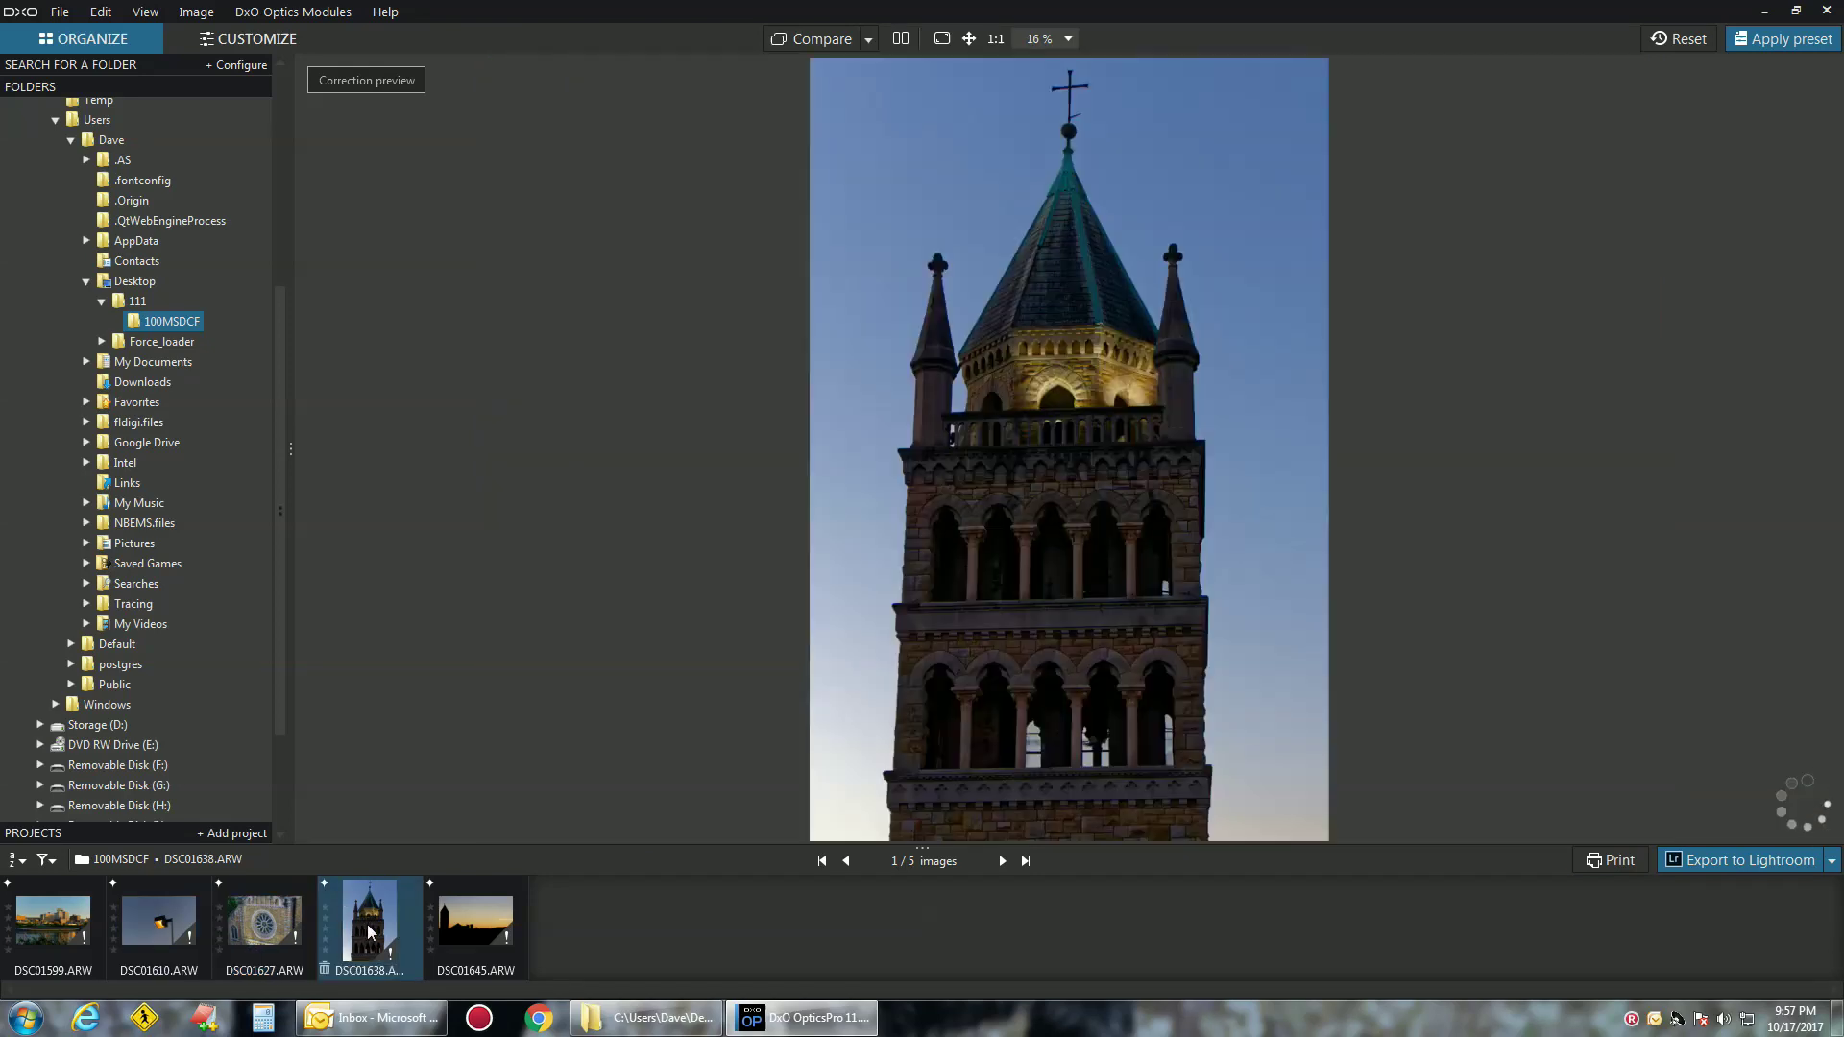
mouse_move(369, 932)
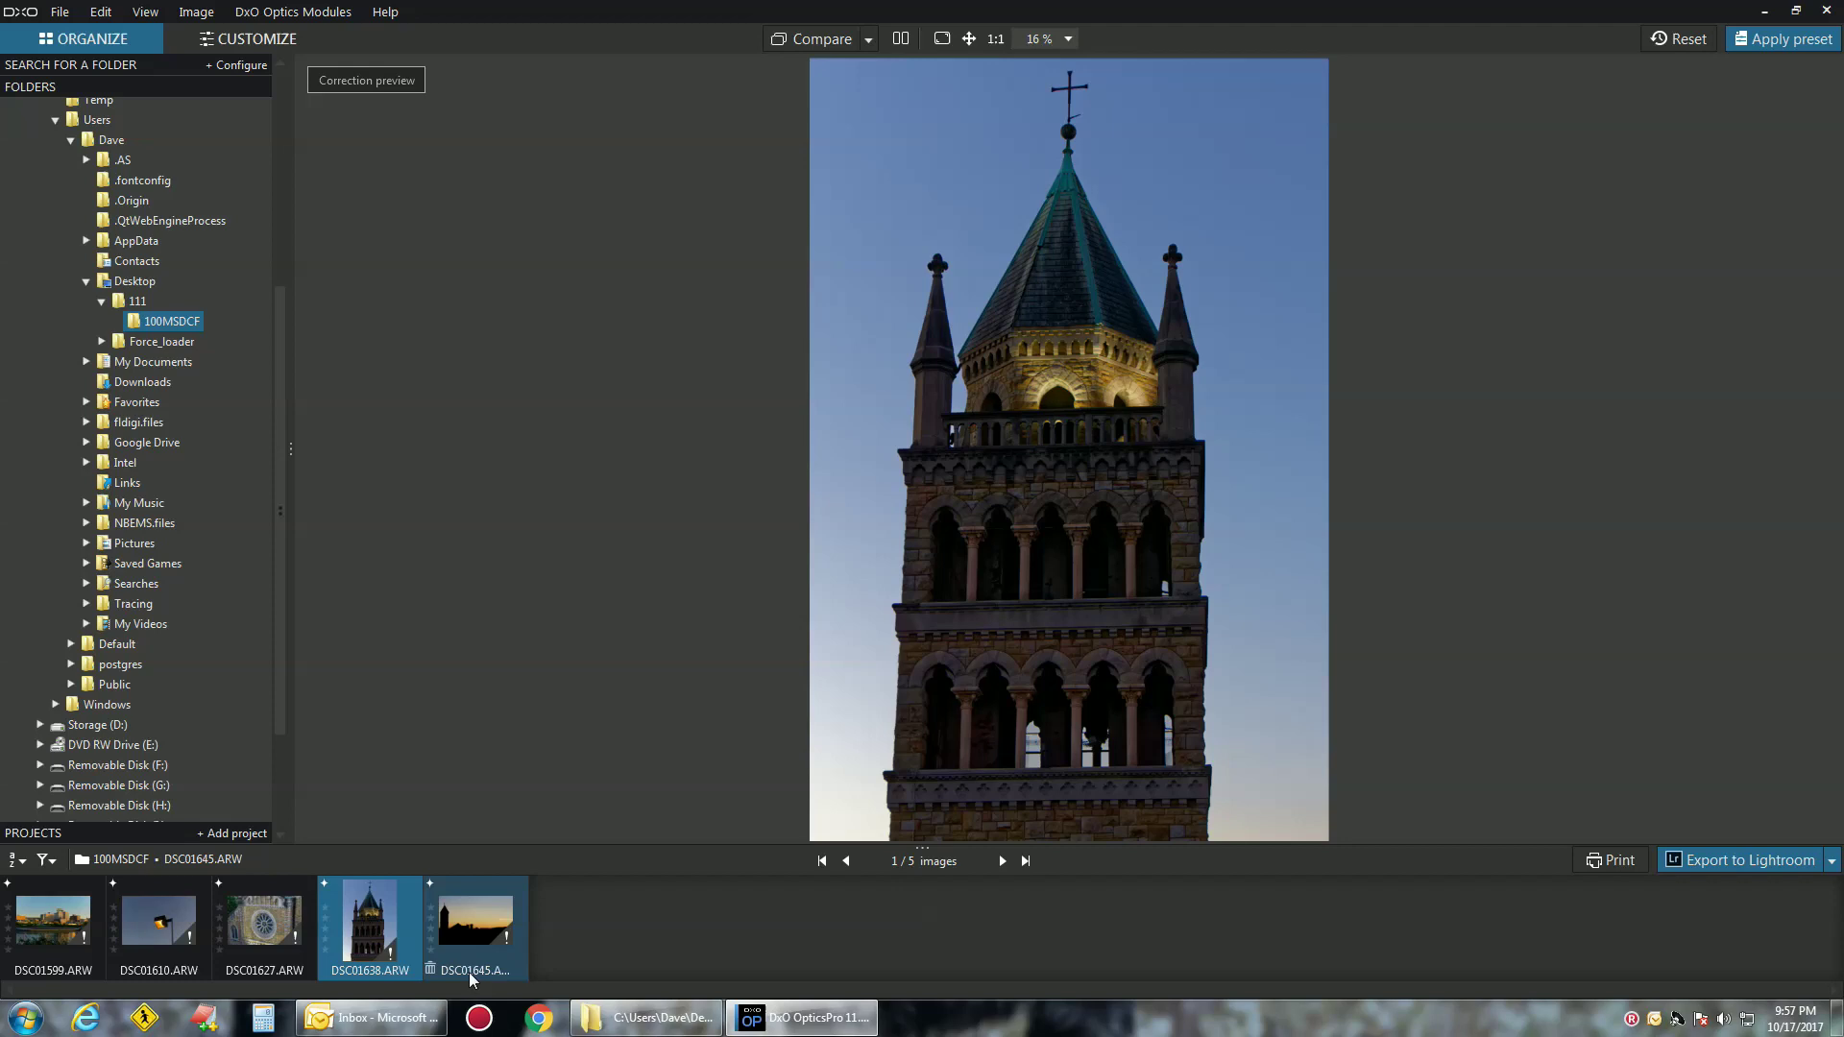
click(489, 929)
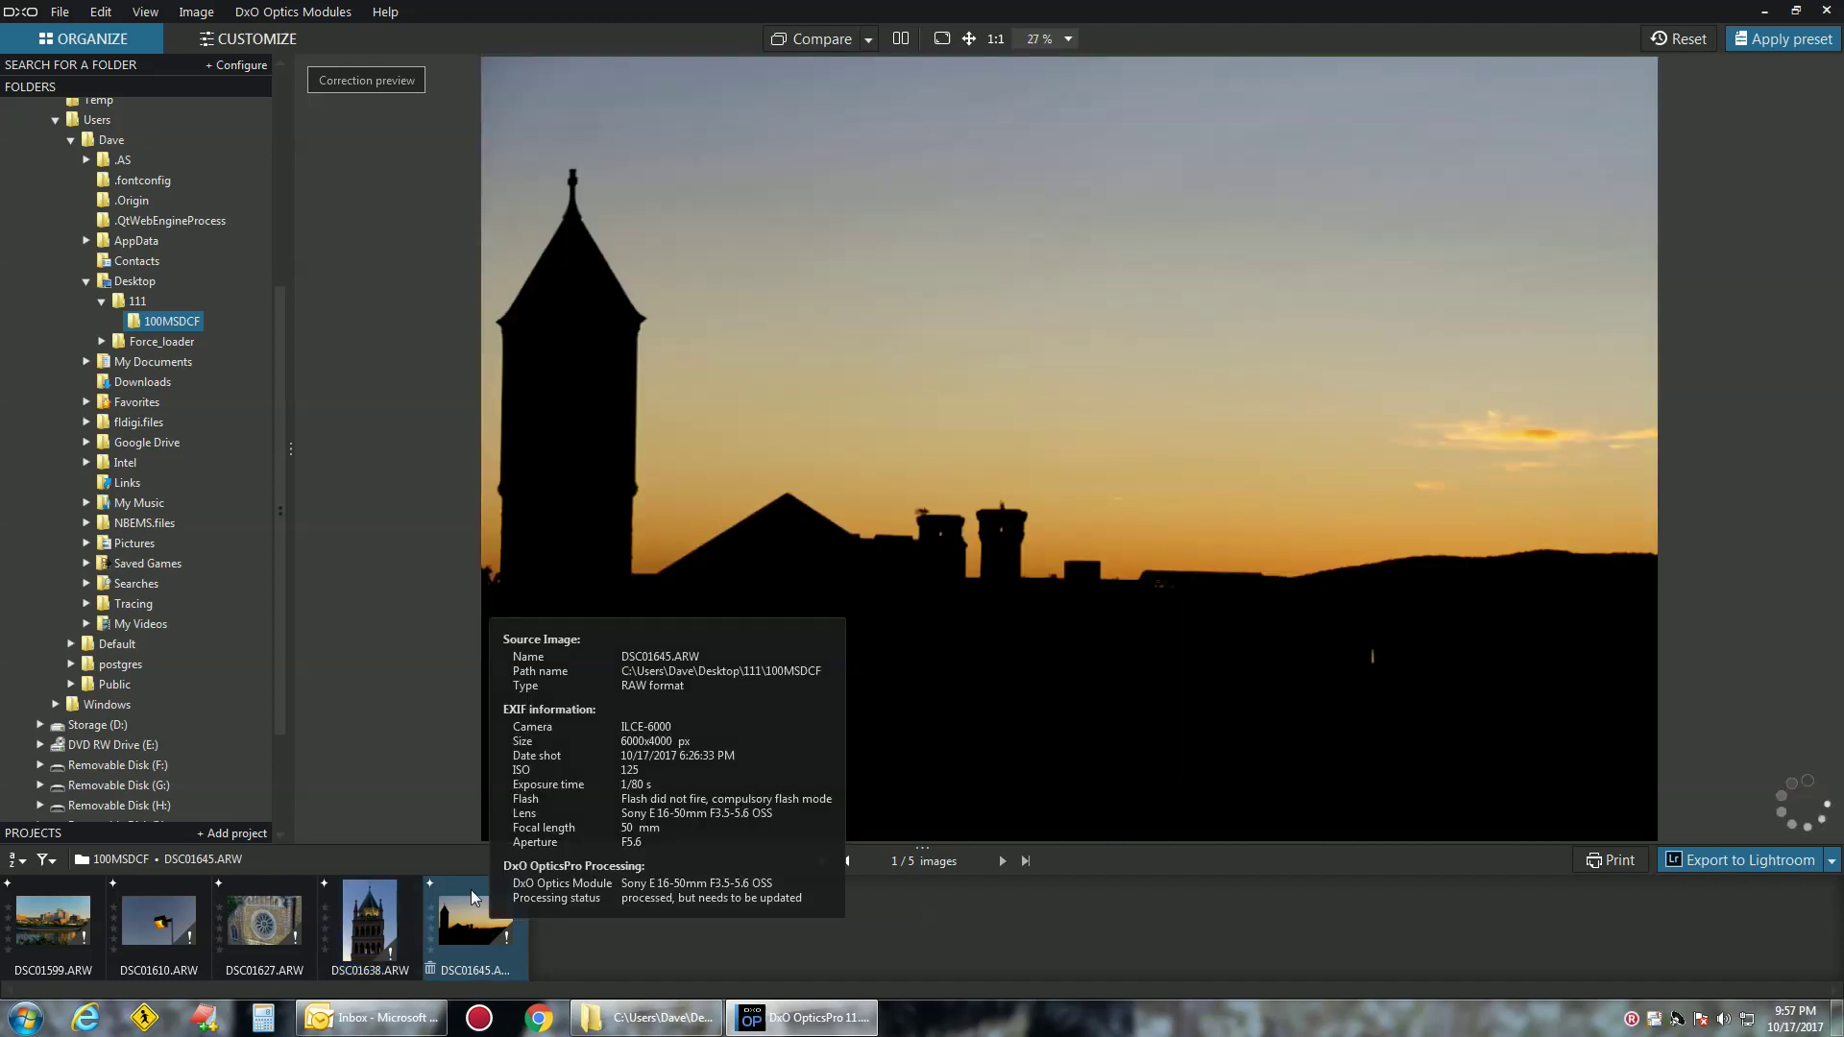
Turn on split before/after view and compare DSC01638, DSC01627, DSC01610, then DSC01599
click(897, 37)
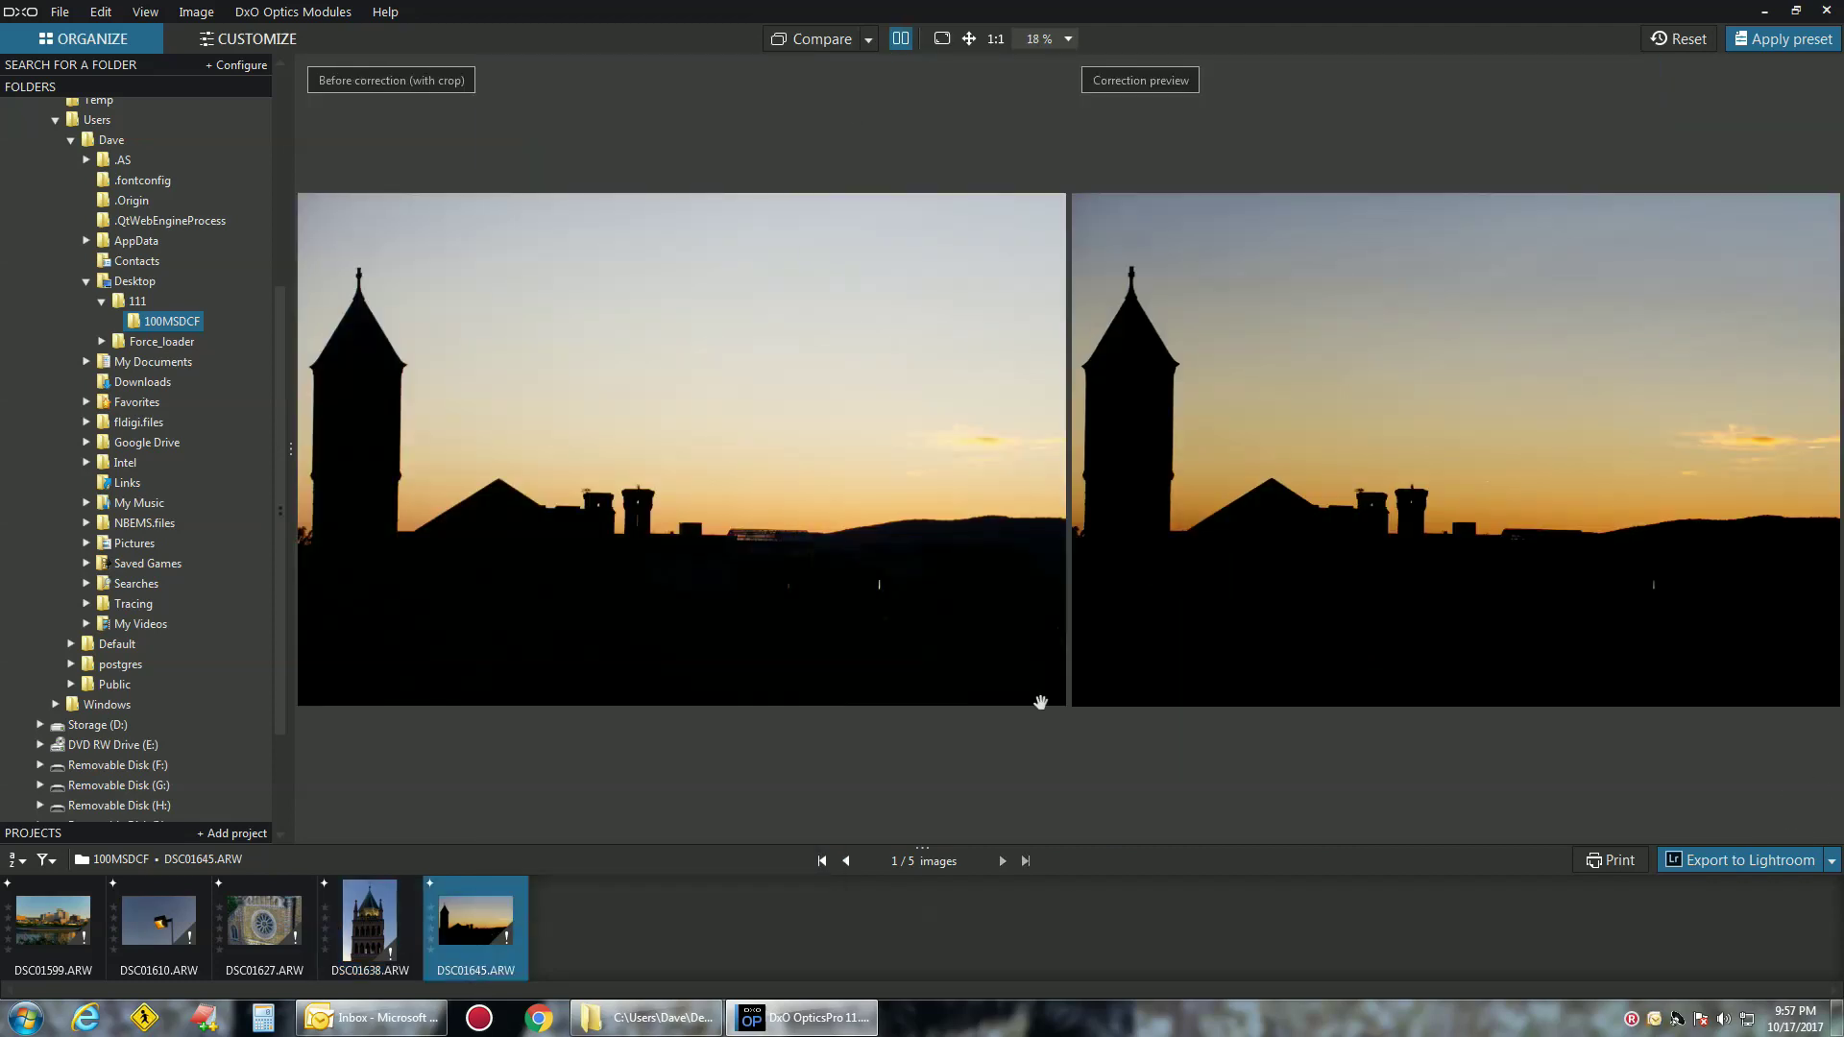
click(370, 936)
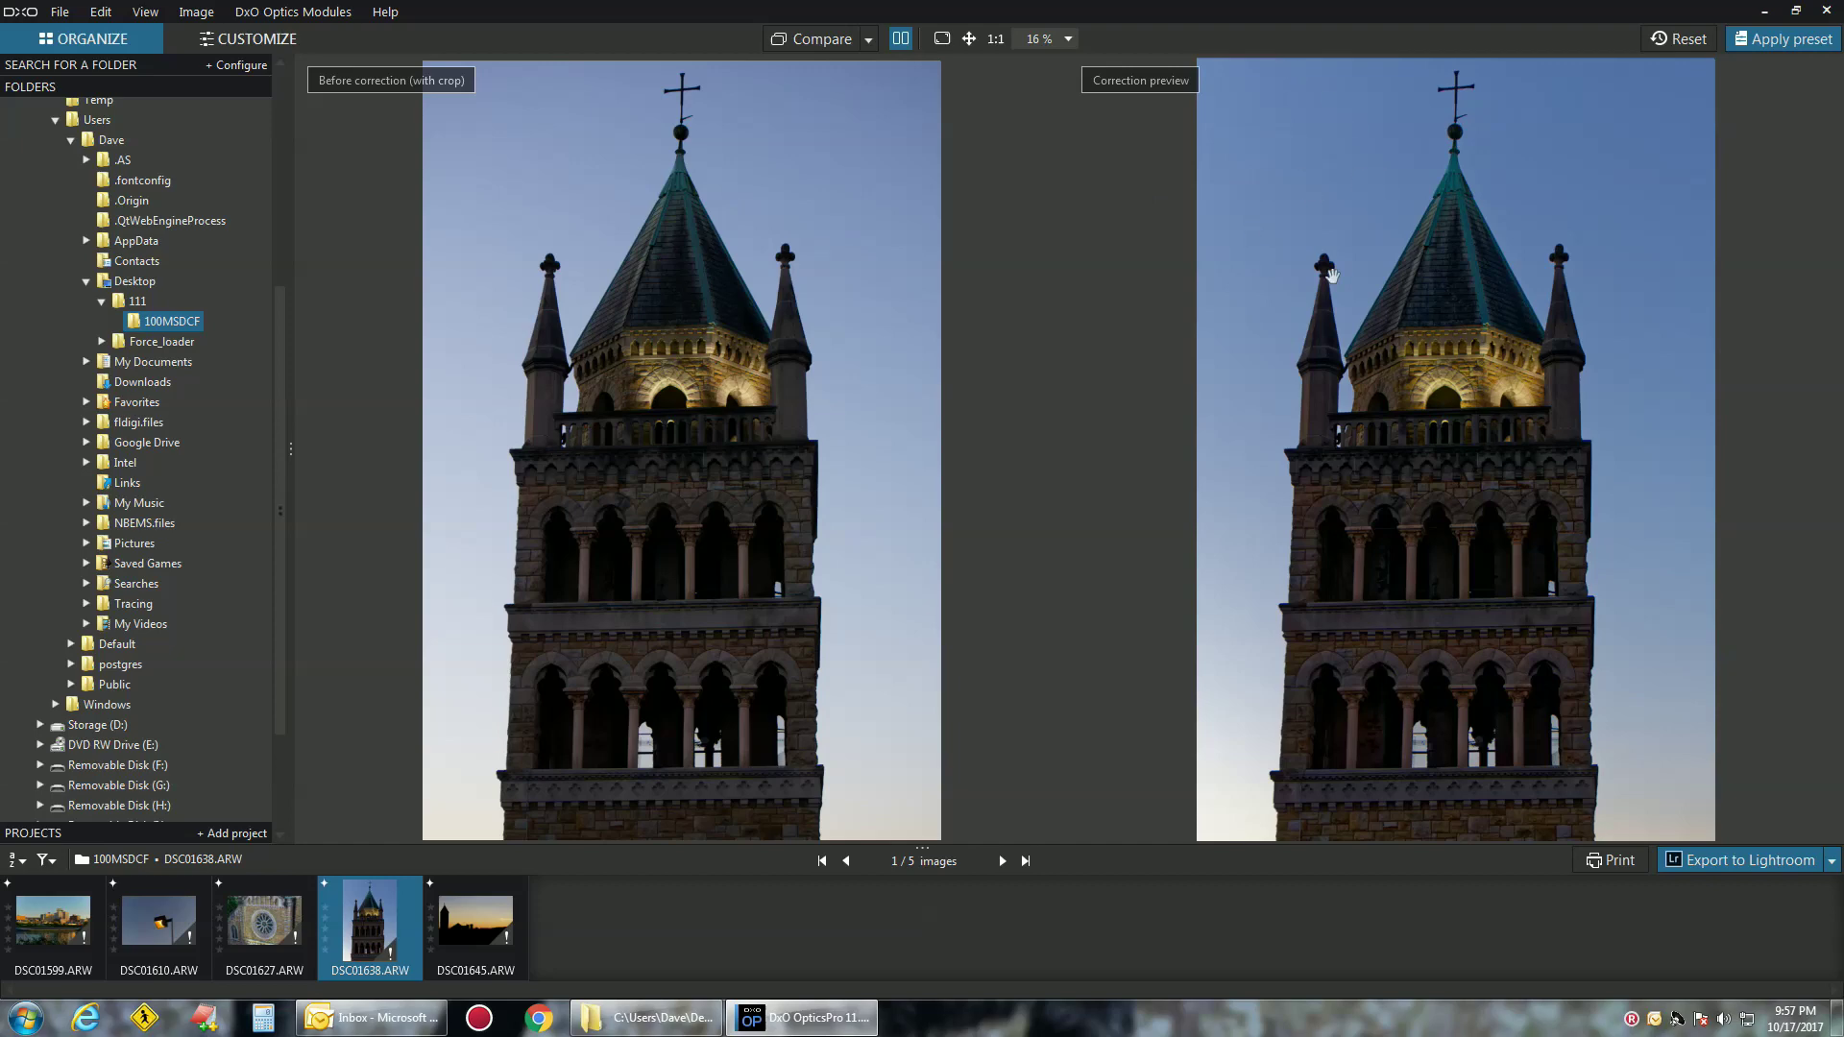
click(250, 932)
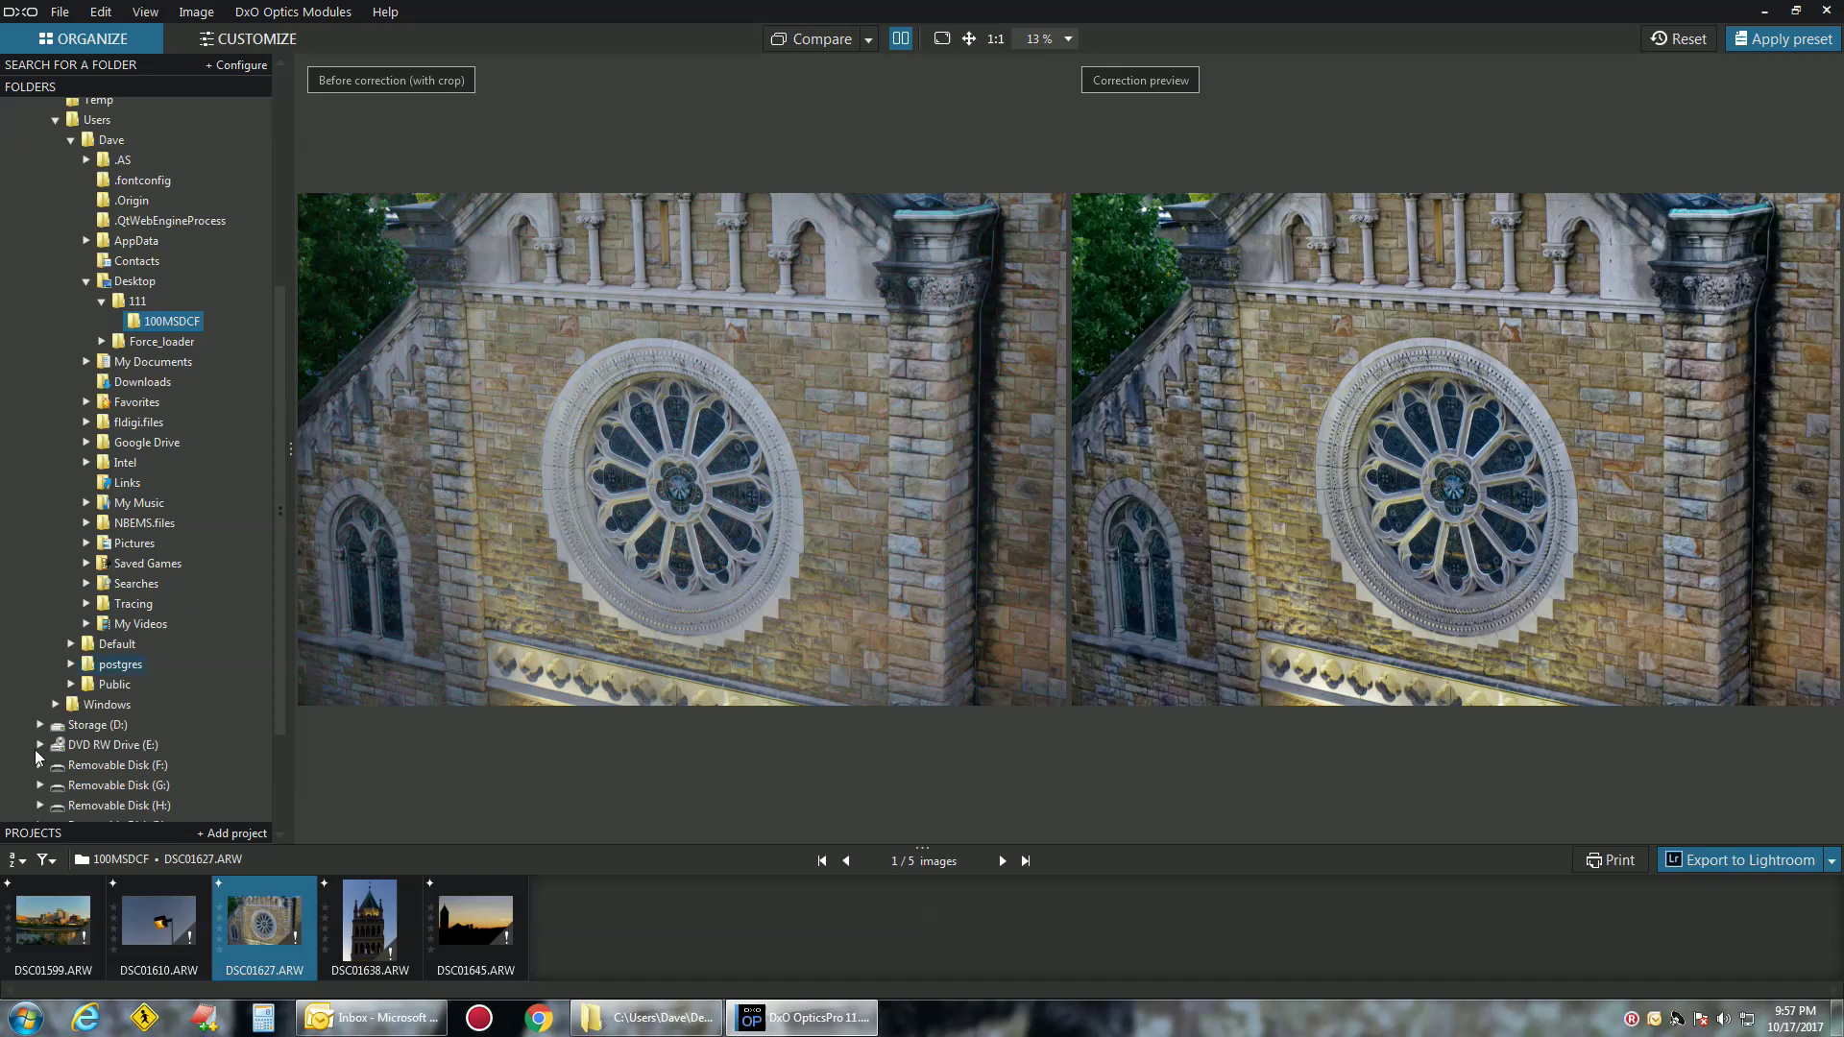
click(153, 927)
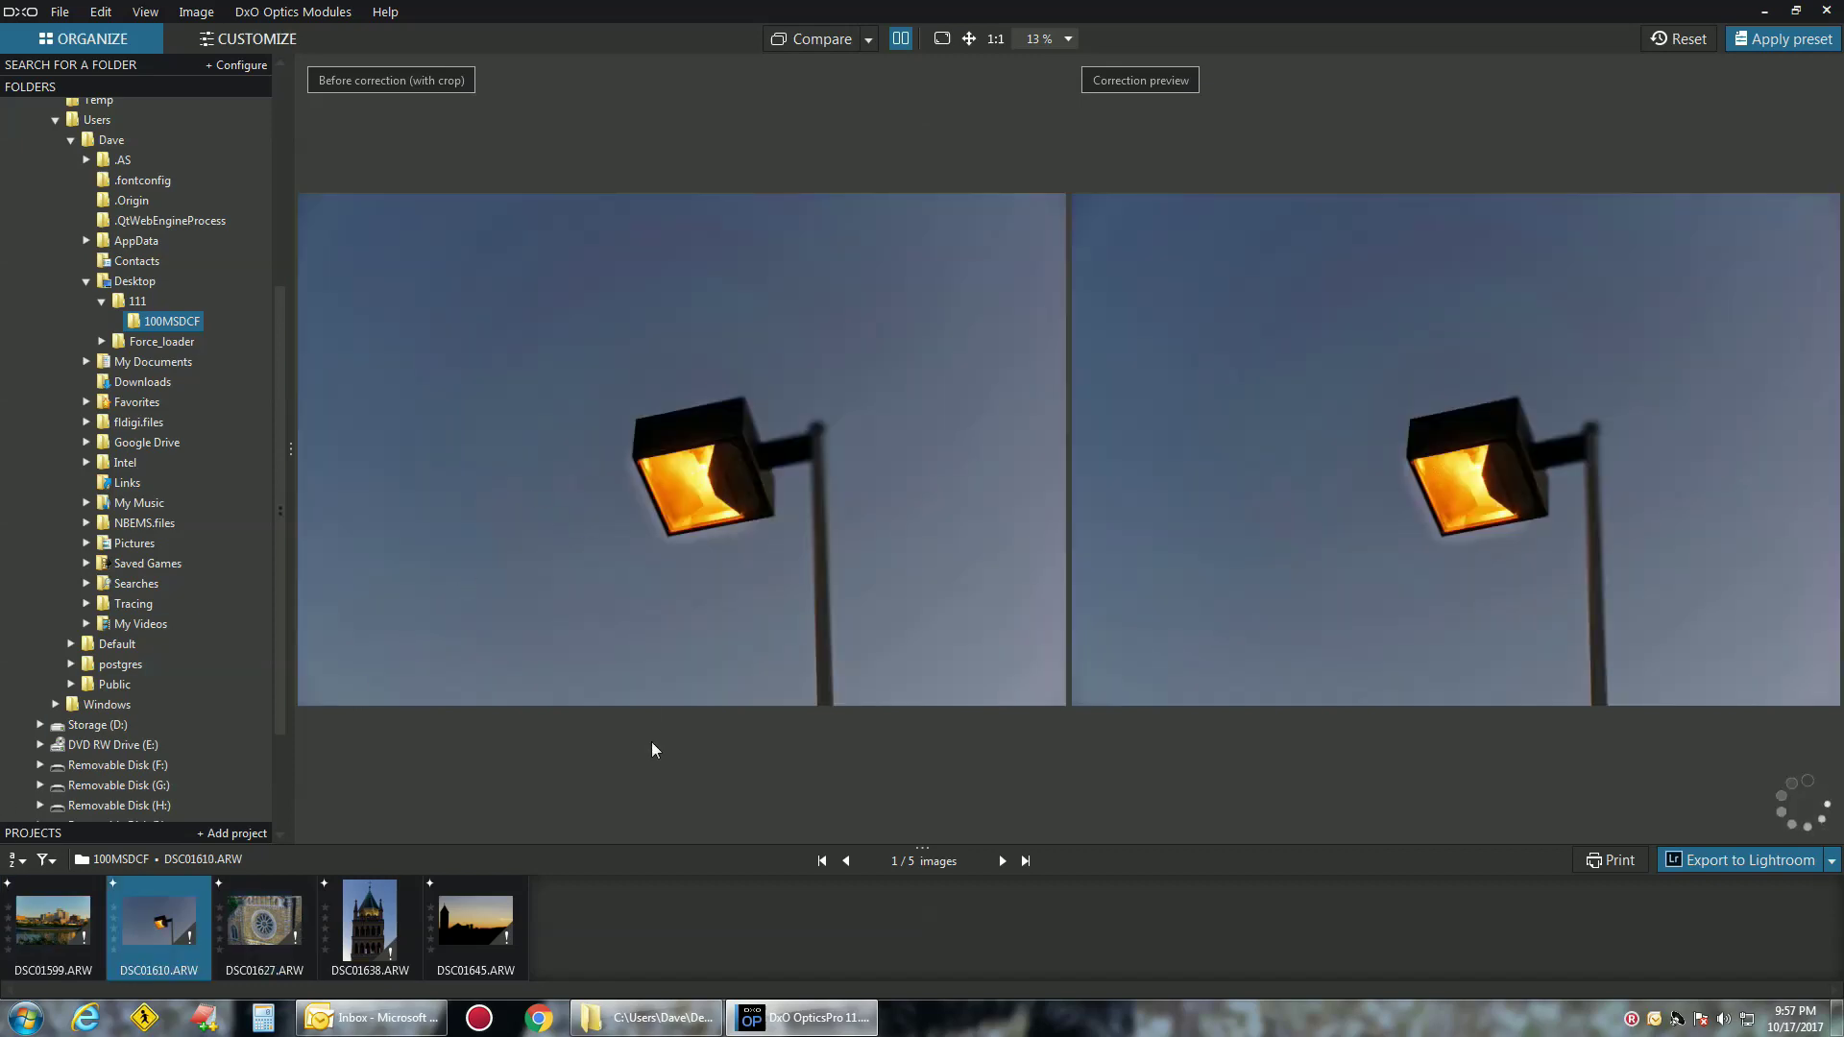
click(24, 893)
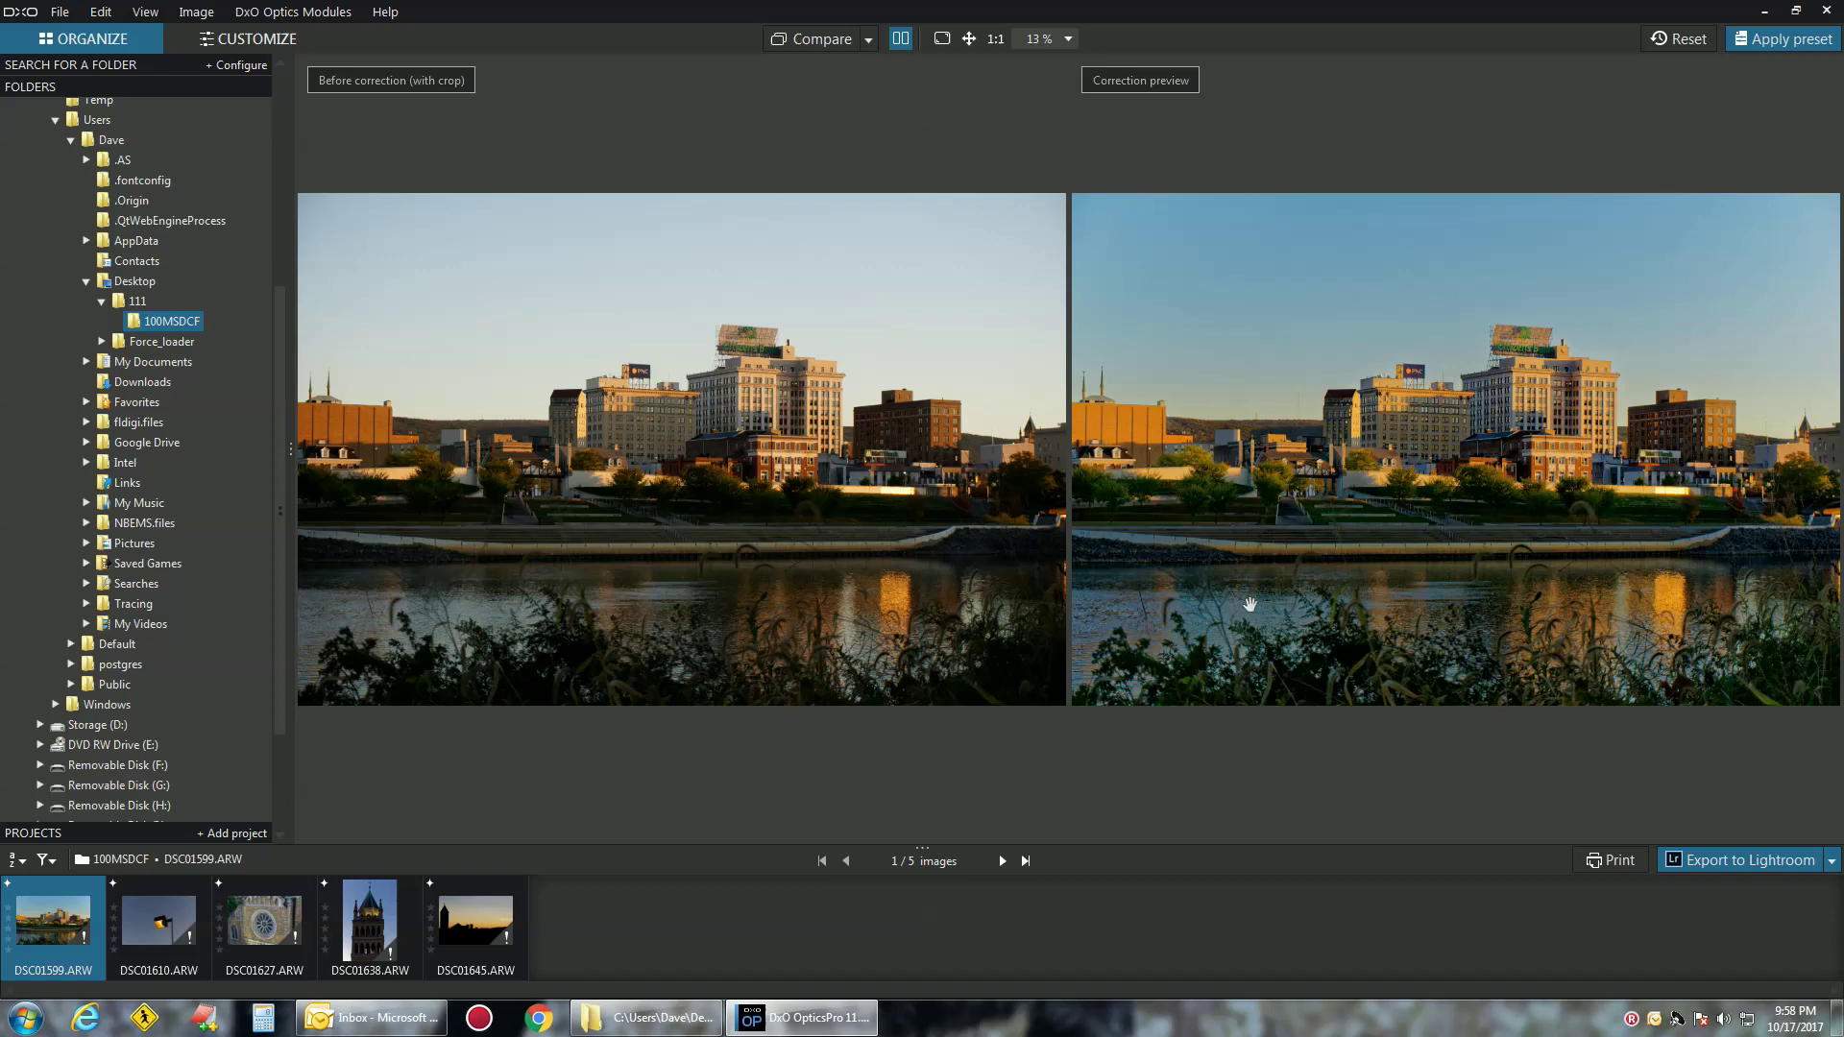
In Customize, review the riverfront photo's palettes: Exposure −0.60, Highlights −27, ClearView 64, PRIME noise reduction
click(228, 44)
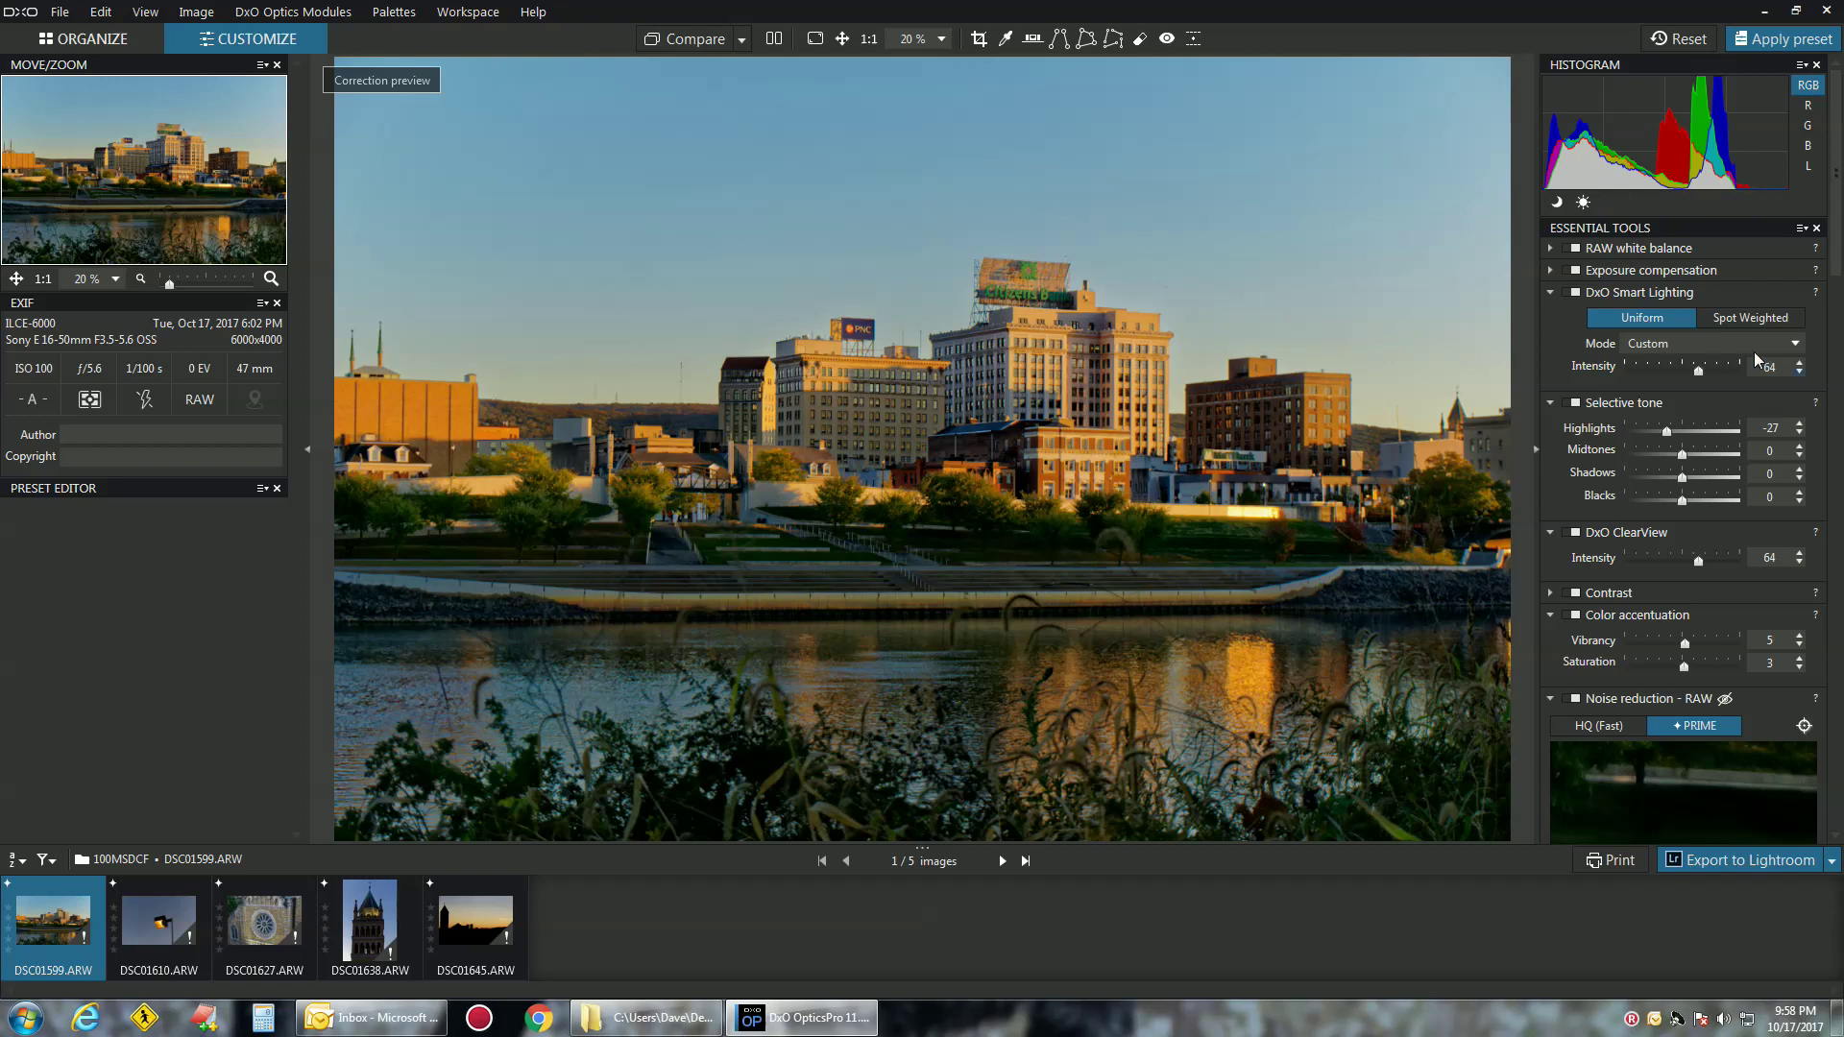
scroll(1689, 344, down, 5)
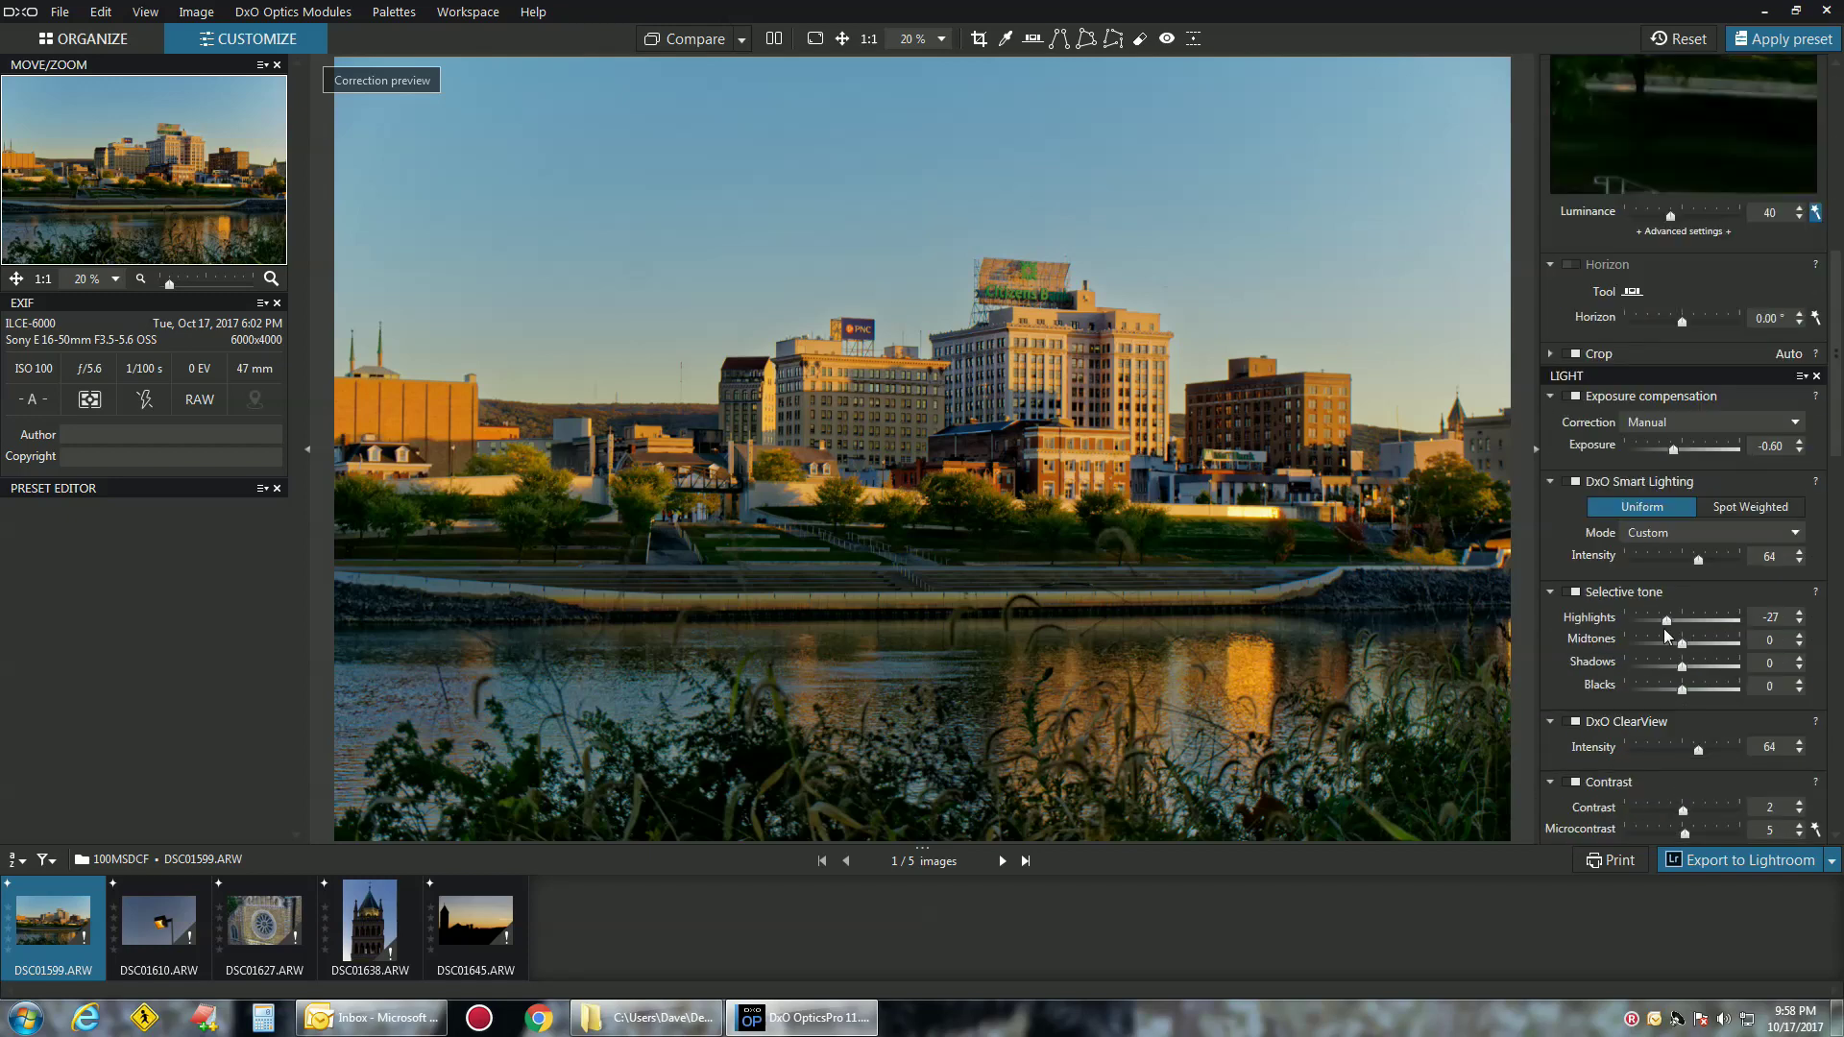
scroll(1664, 628, up, 5)
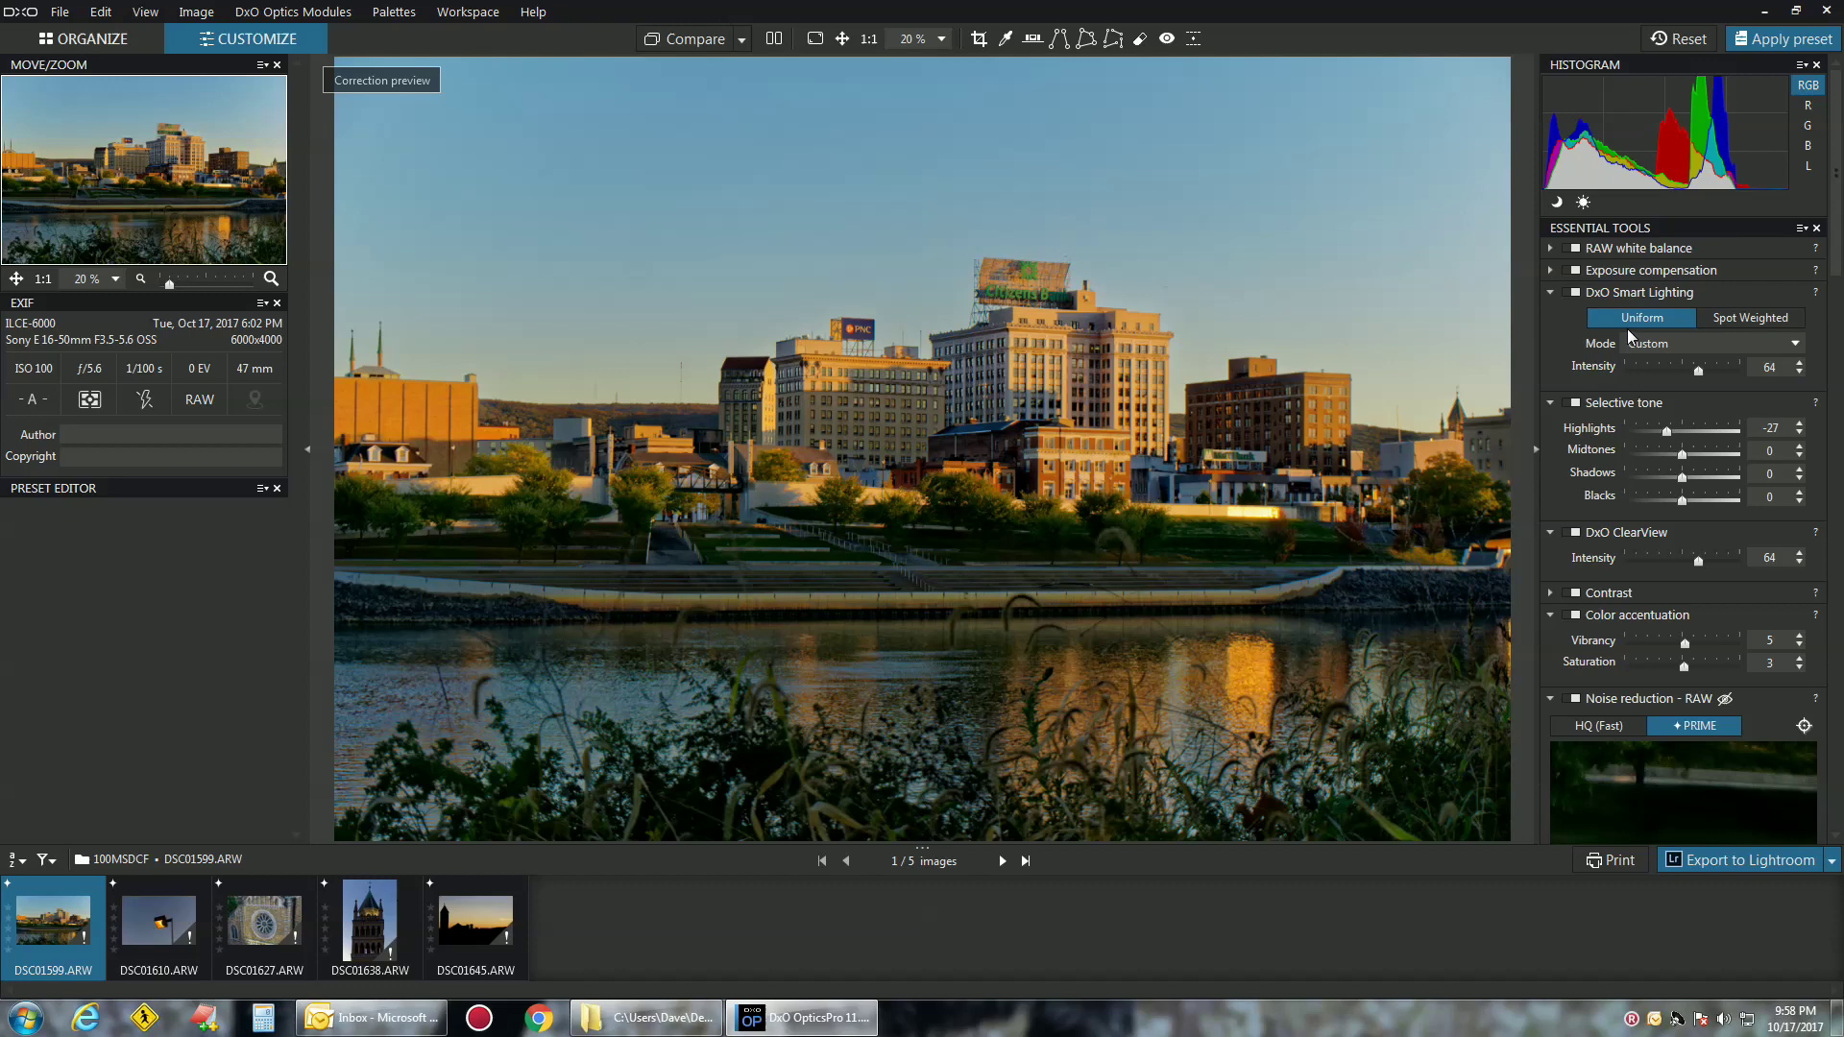
scroll(1643, 460, down, 9)
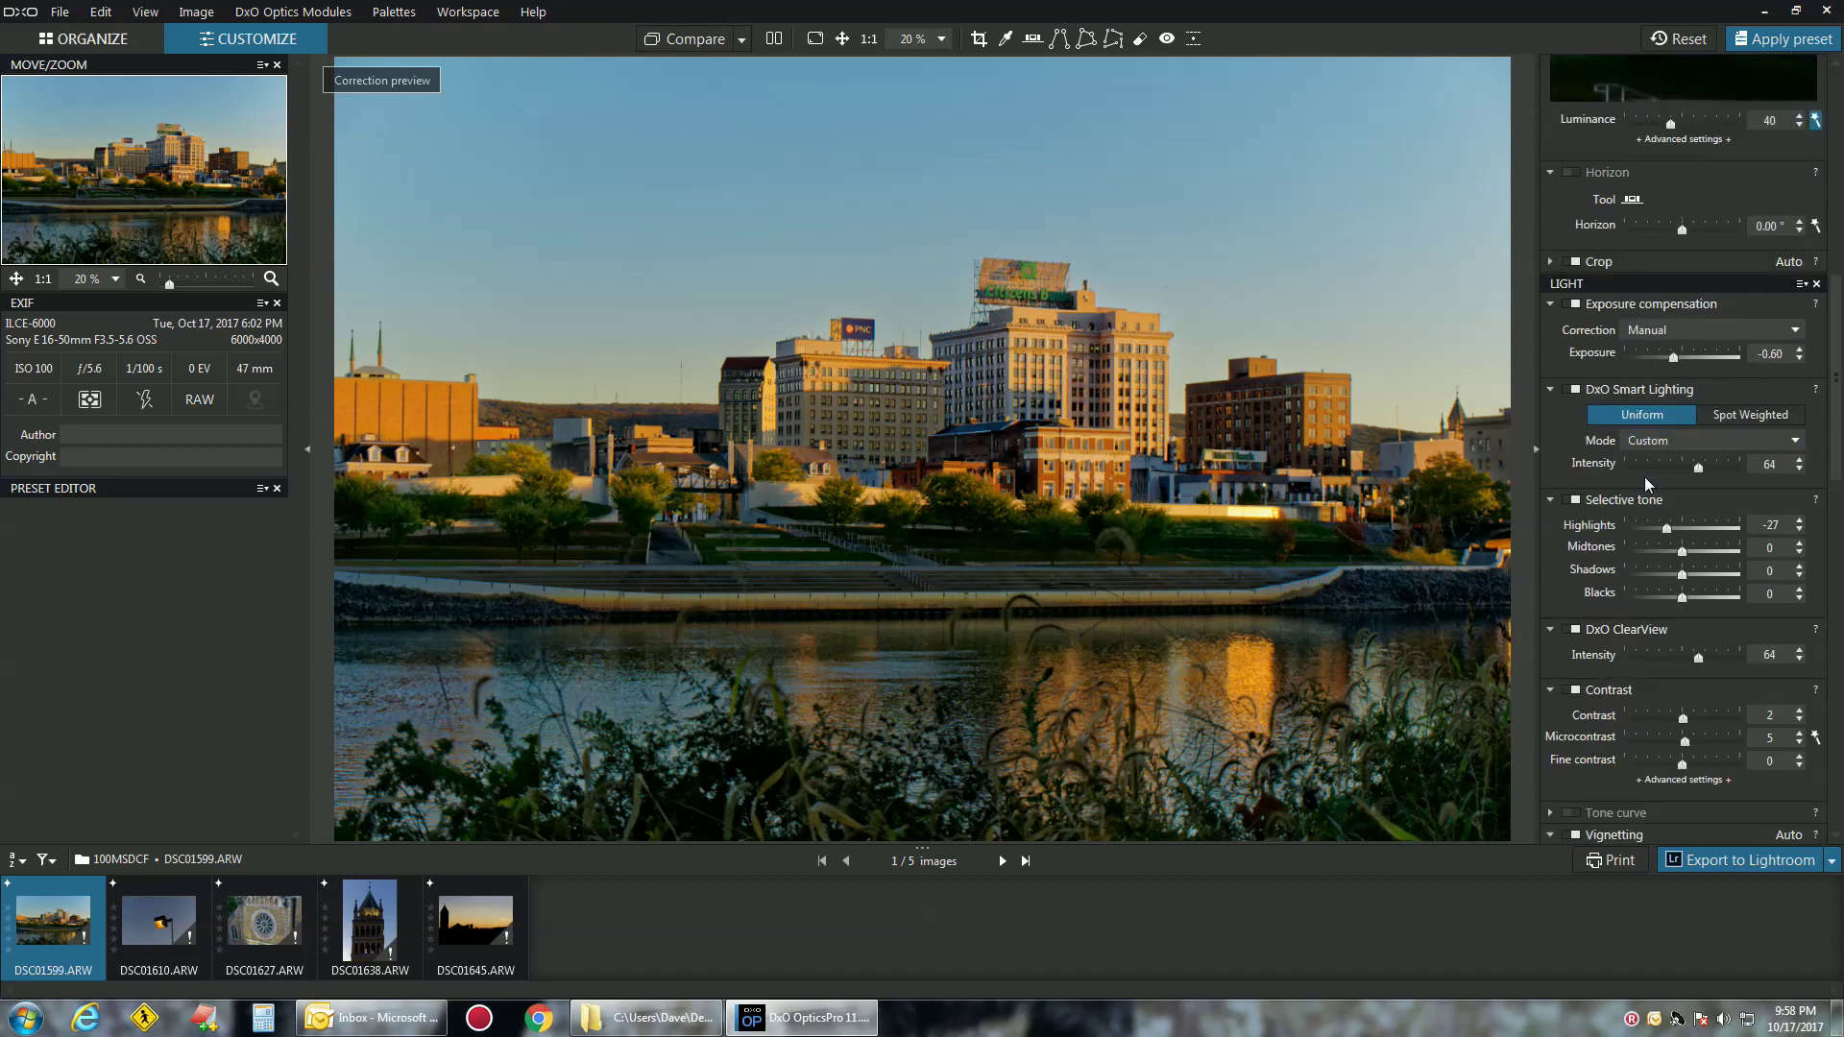
scroll(1652, 509, down, 3)
scroll(1665, 653, down, 3)
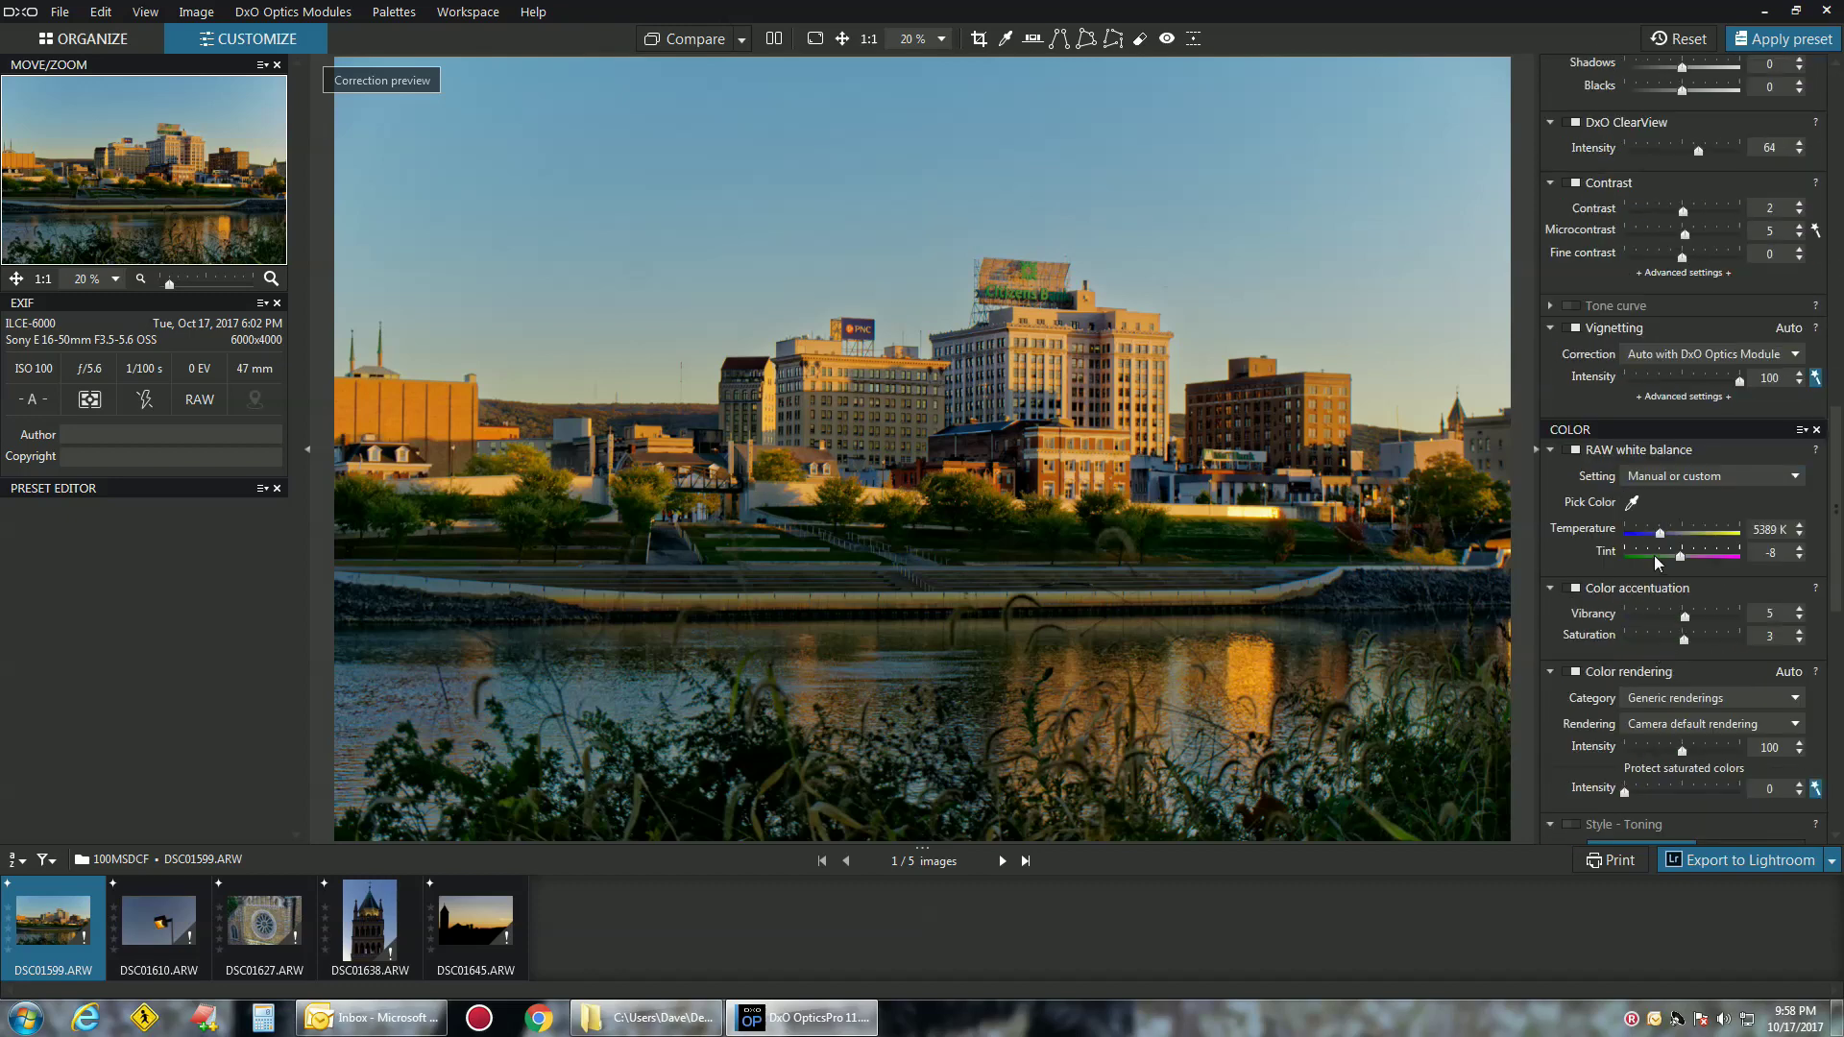
scroll(1655, 555, down, 4)
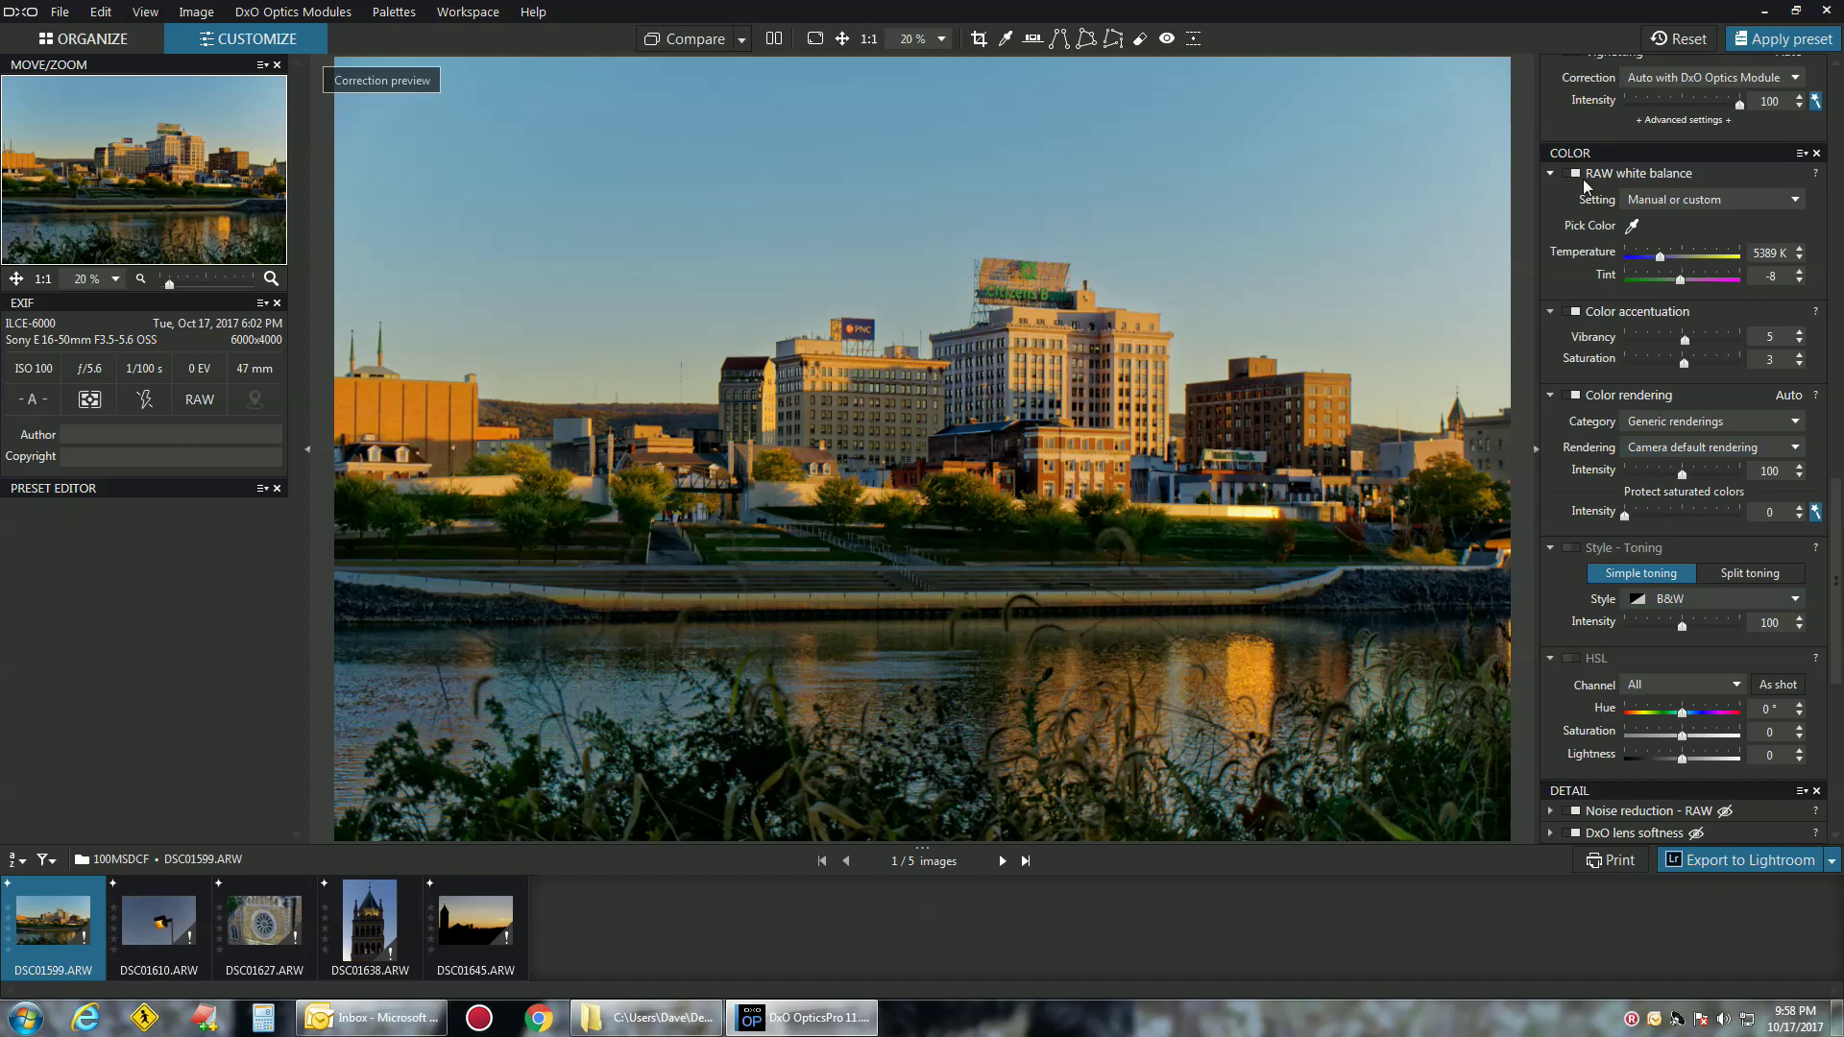
scroll(1624, 581, down, 3)
scroll(1628, 537, down, 4)
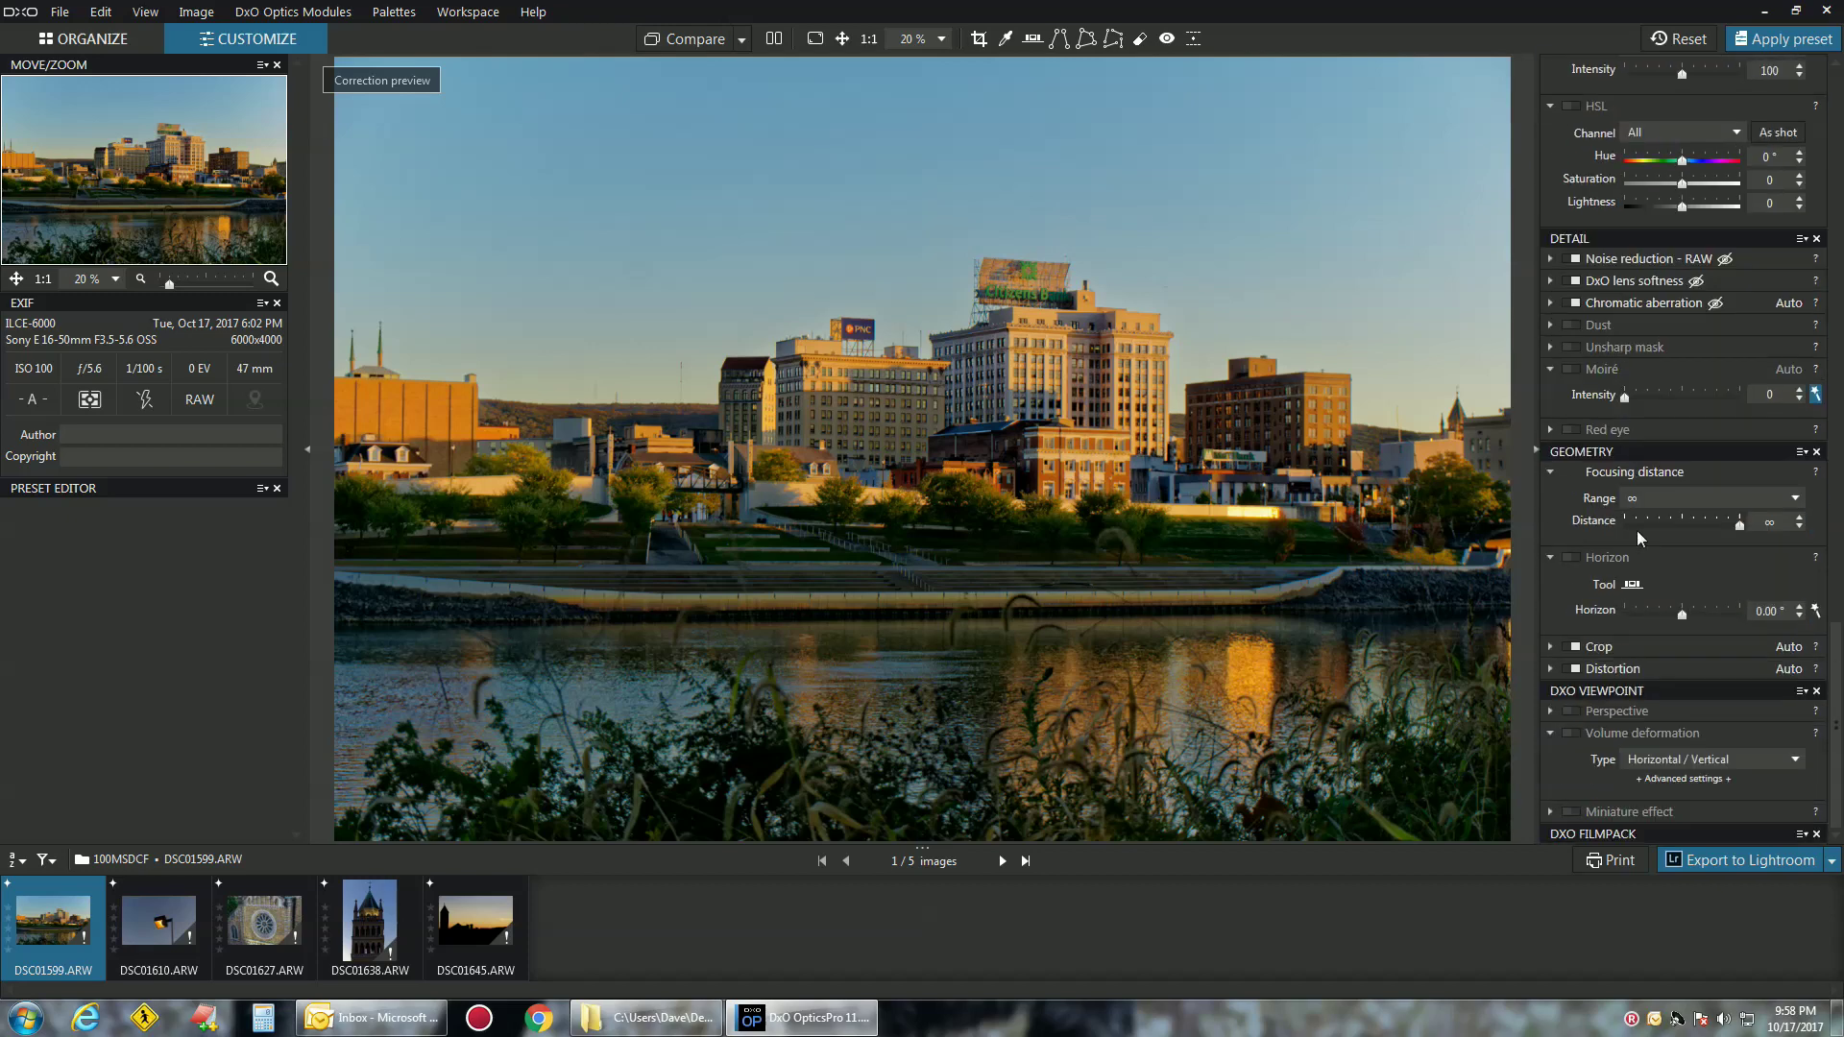
scroll(1637, 530, up, 3)
scroll(1637, 530, up, 6)
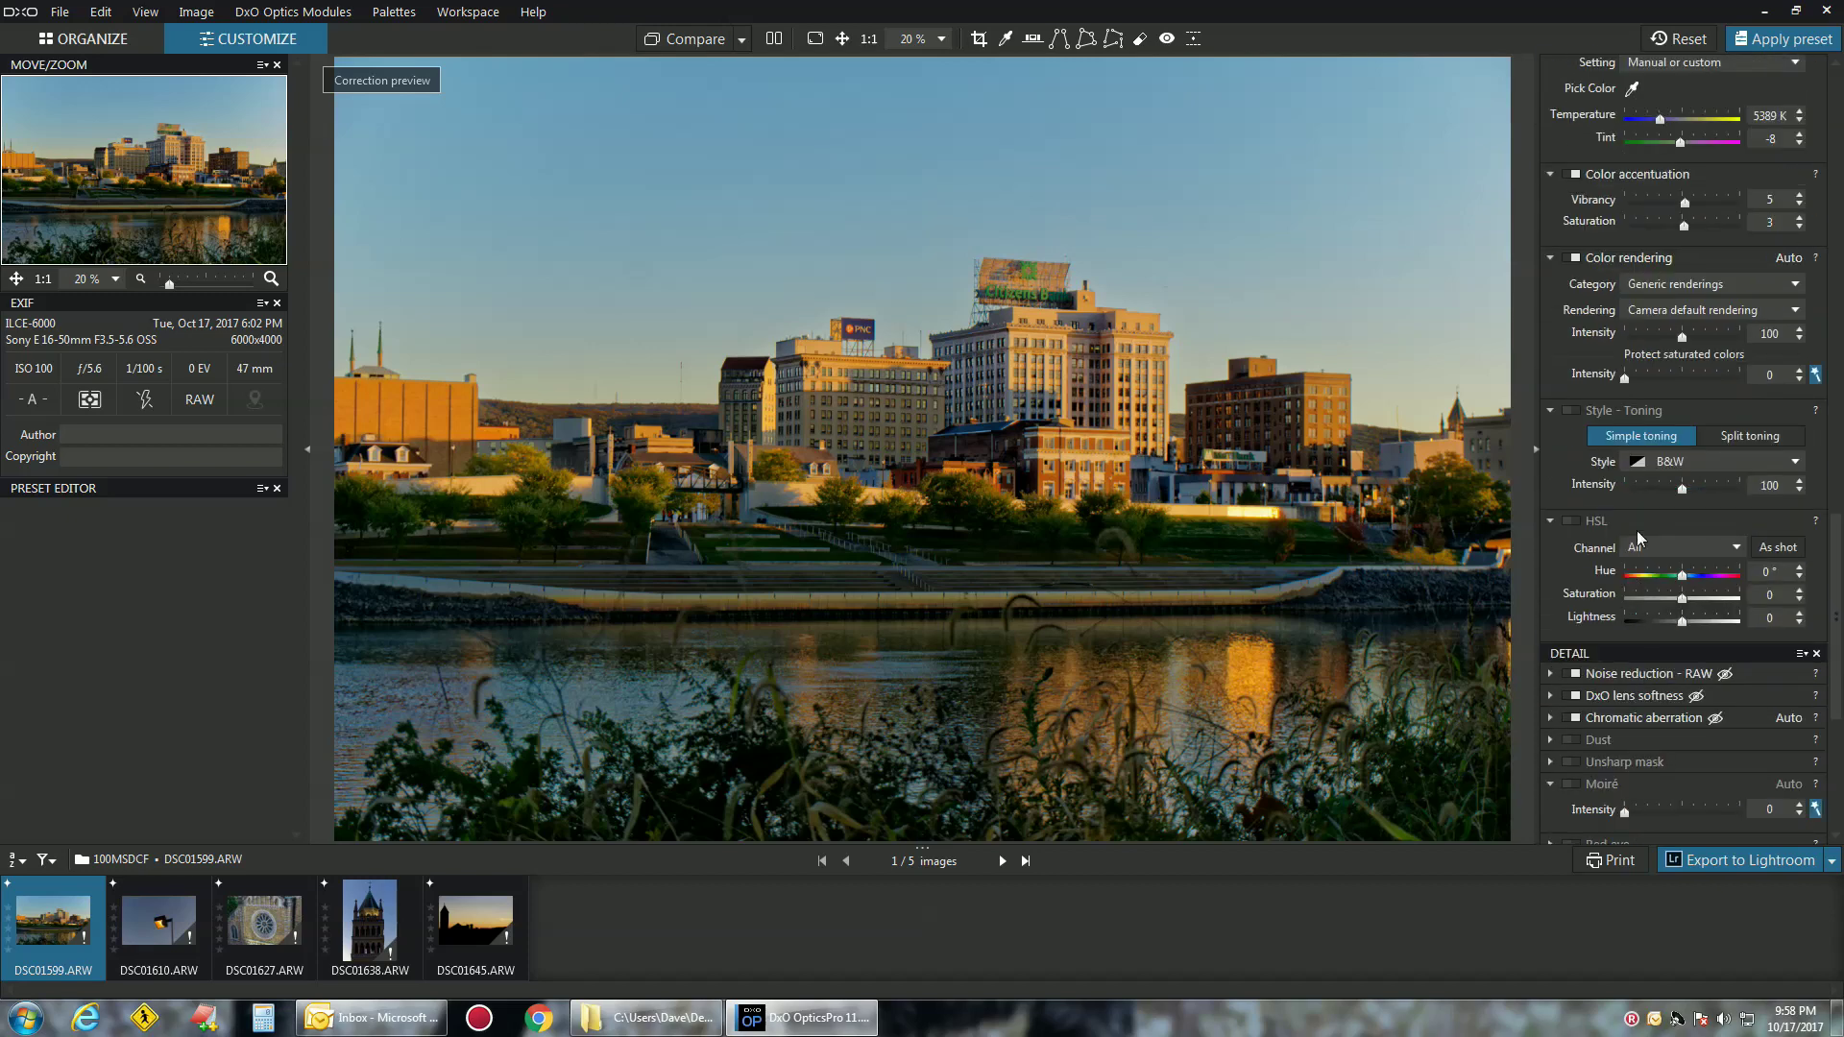
scroll(1639, 538, up, 5)
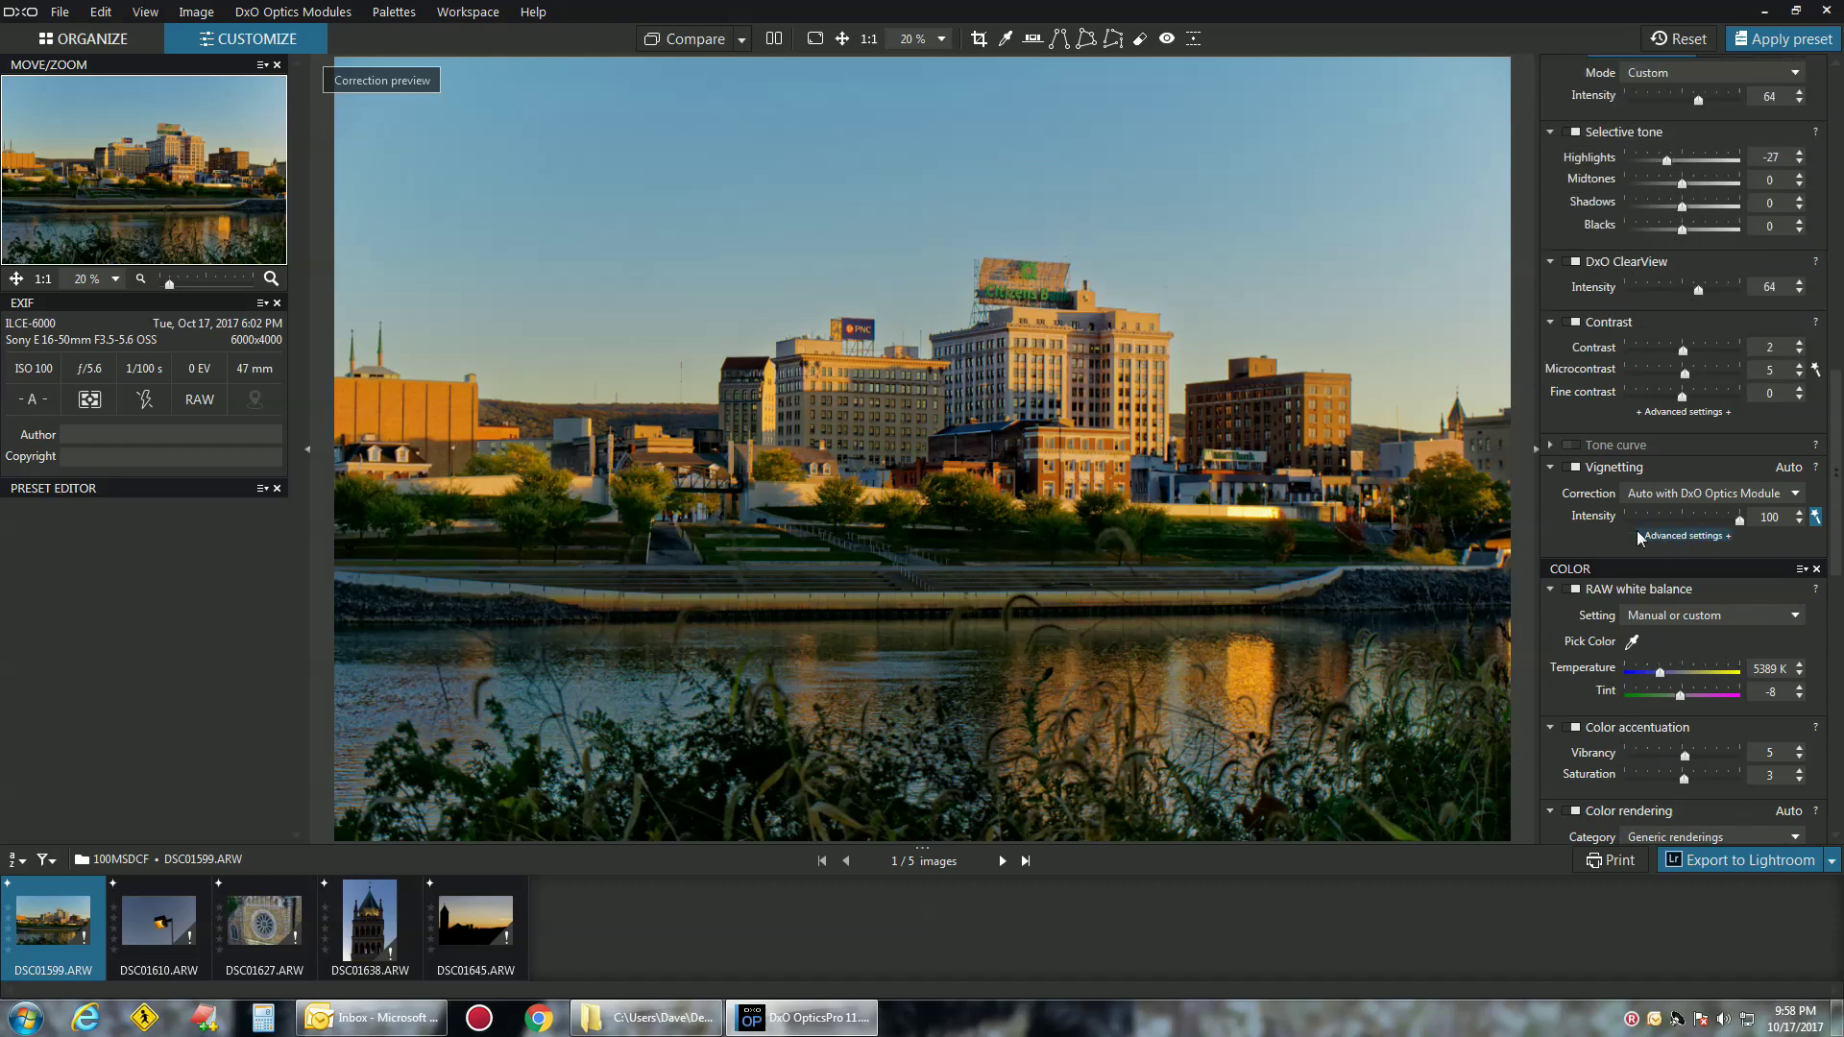
scroll(1636, 530, up, 5)
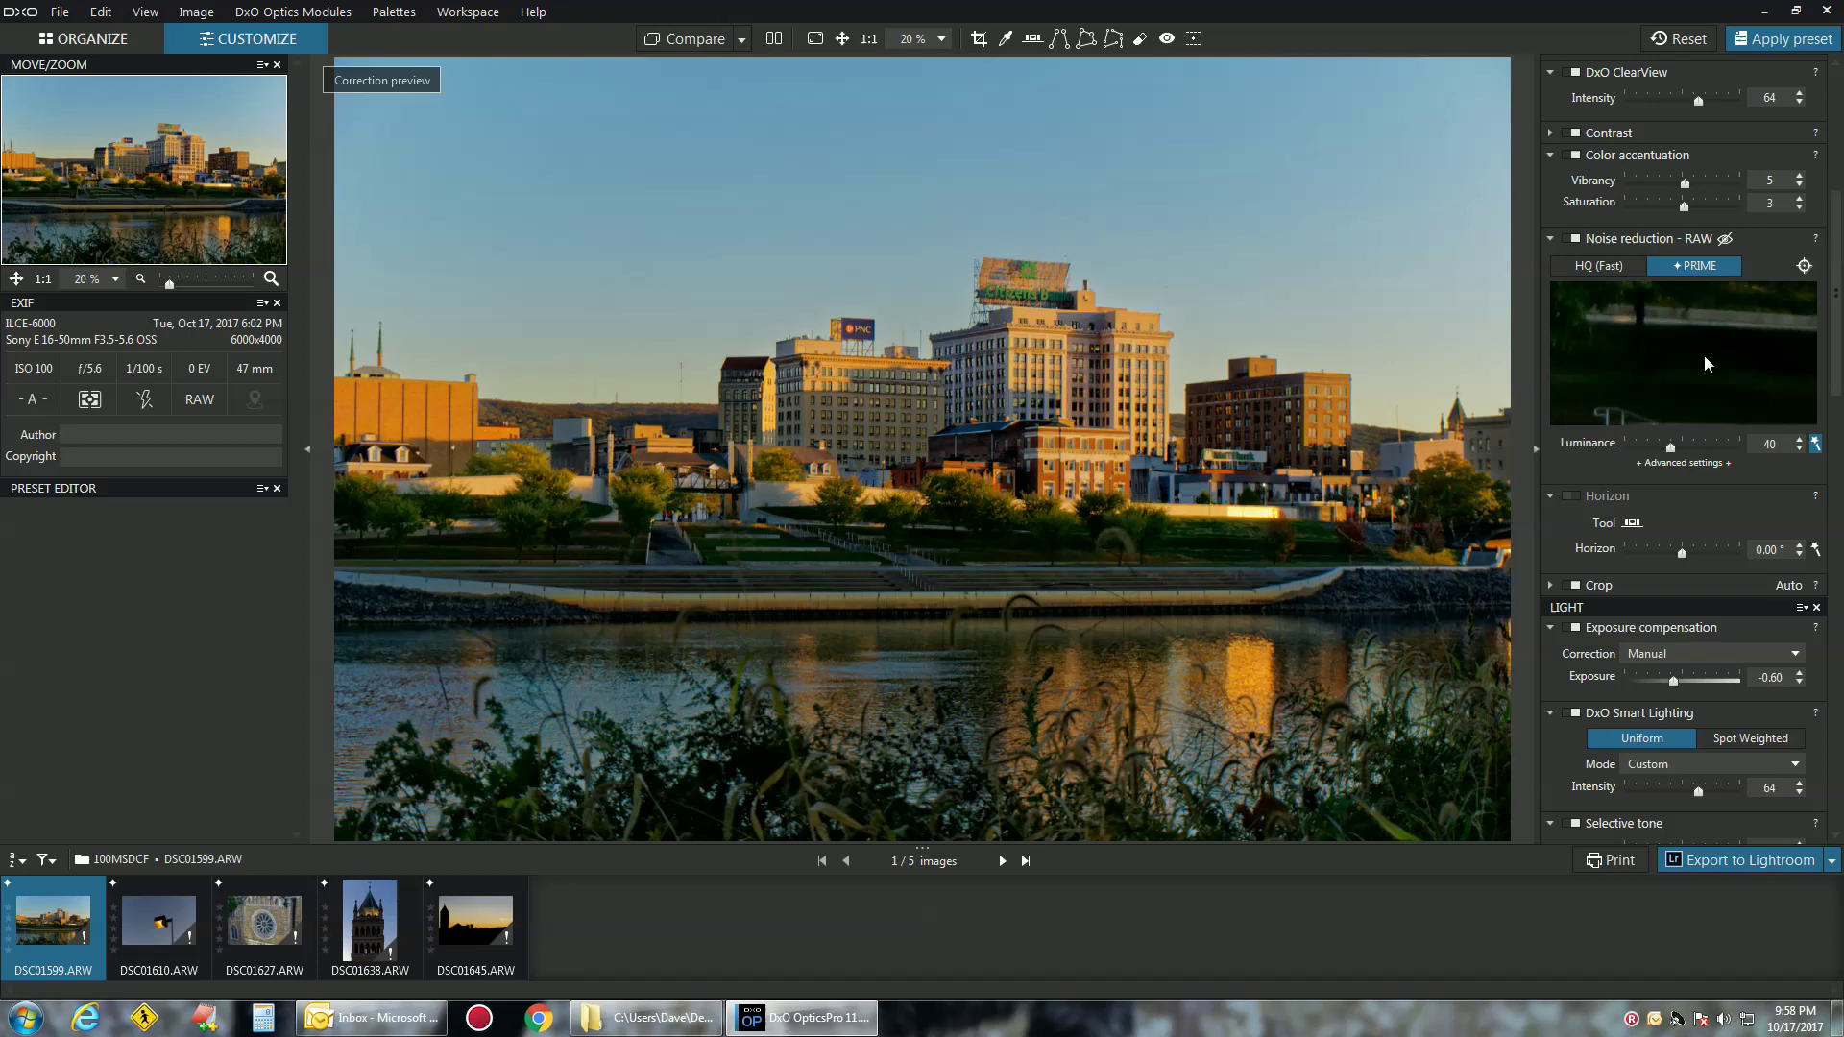
scroll(1724, 505, up, 2)
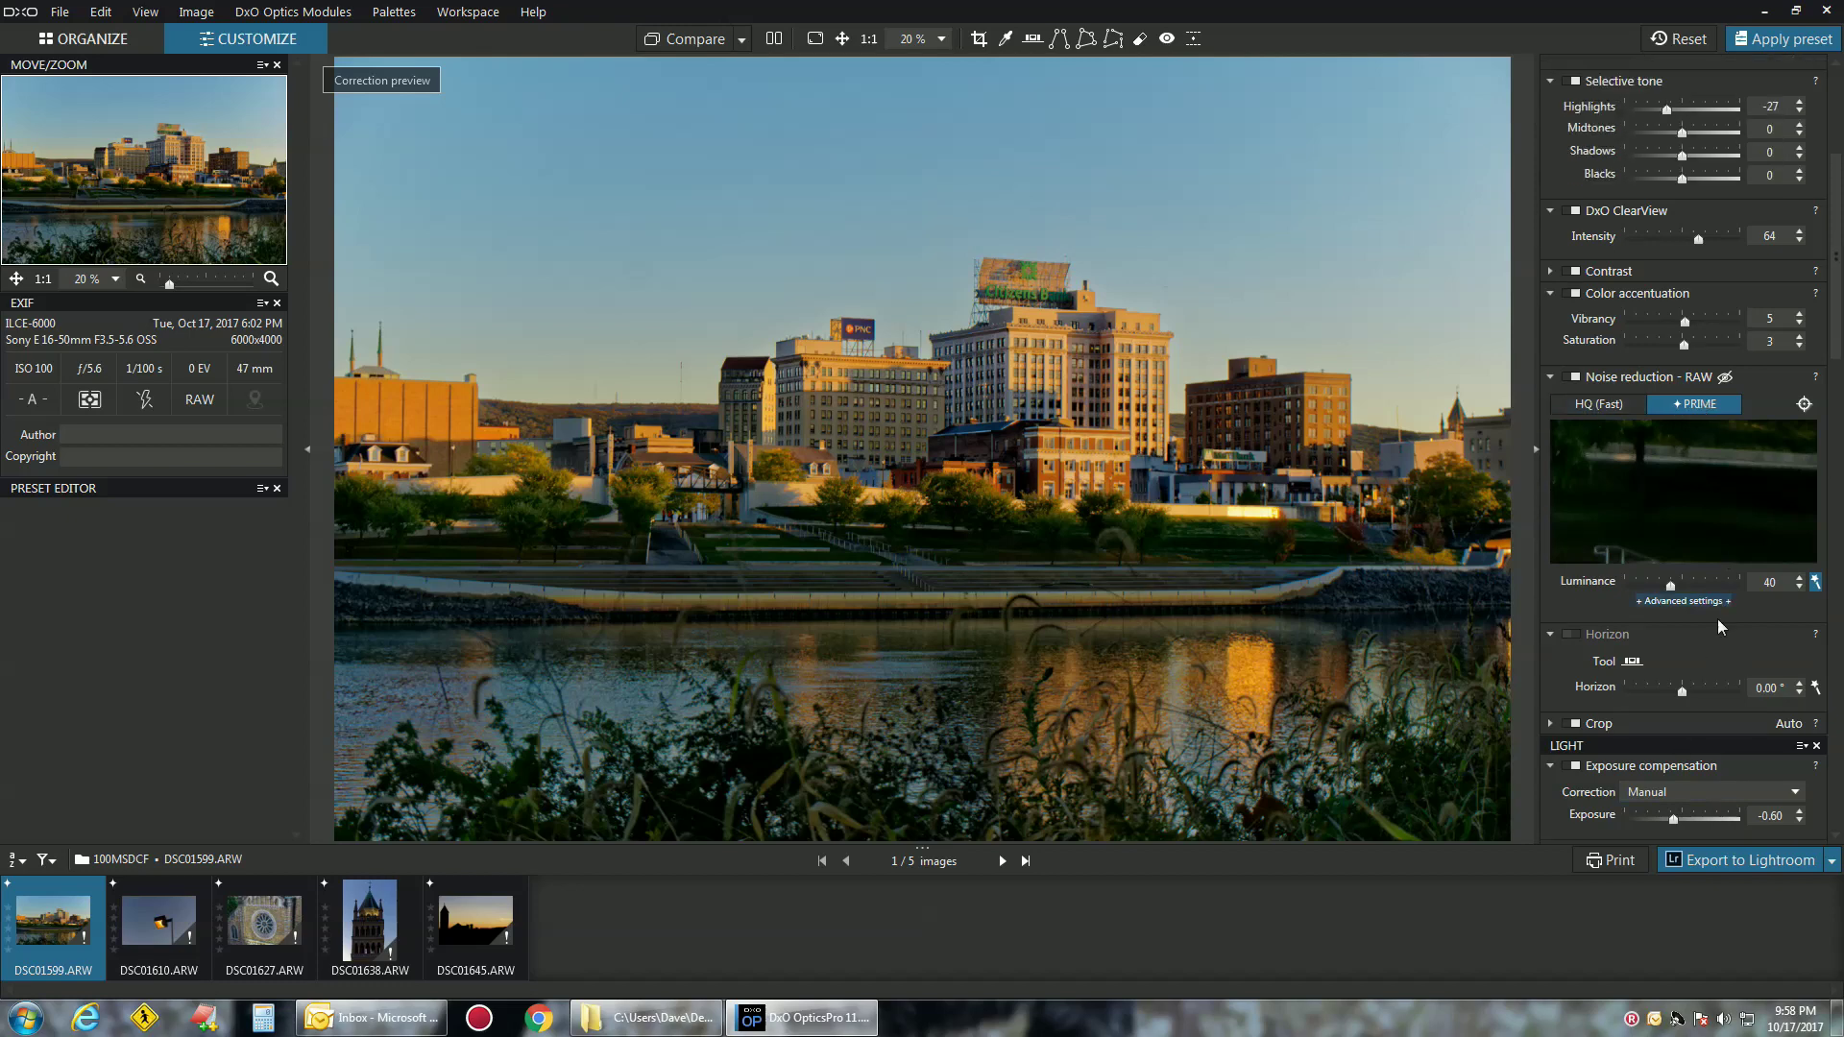
Browse the preset preview grid for the riverfront photo, then close the preset gallery
click(1779, 43)
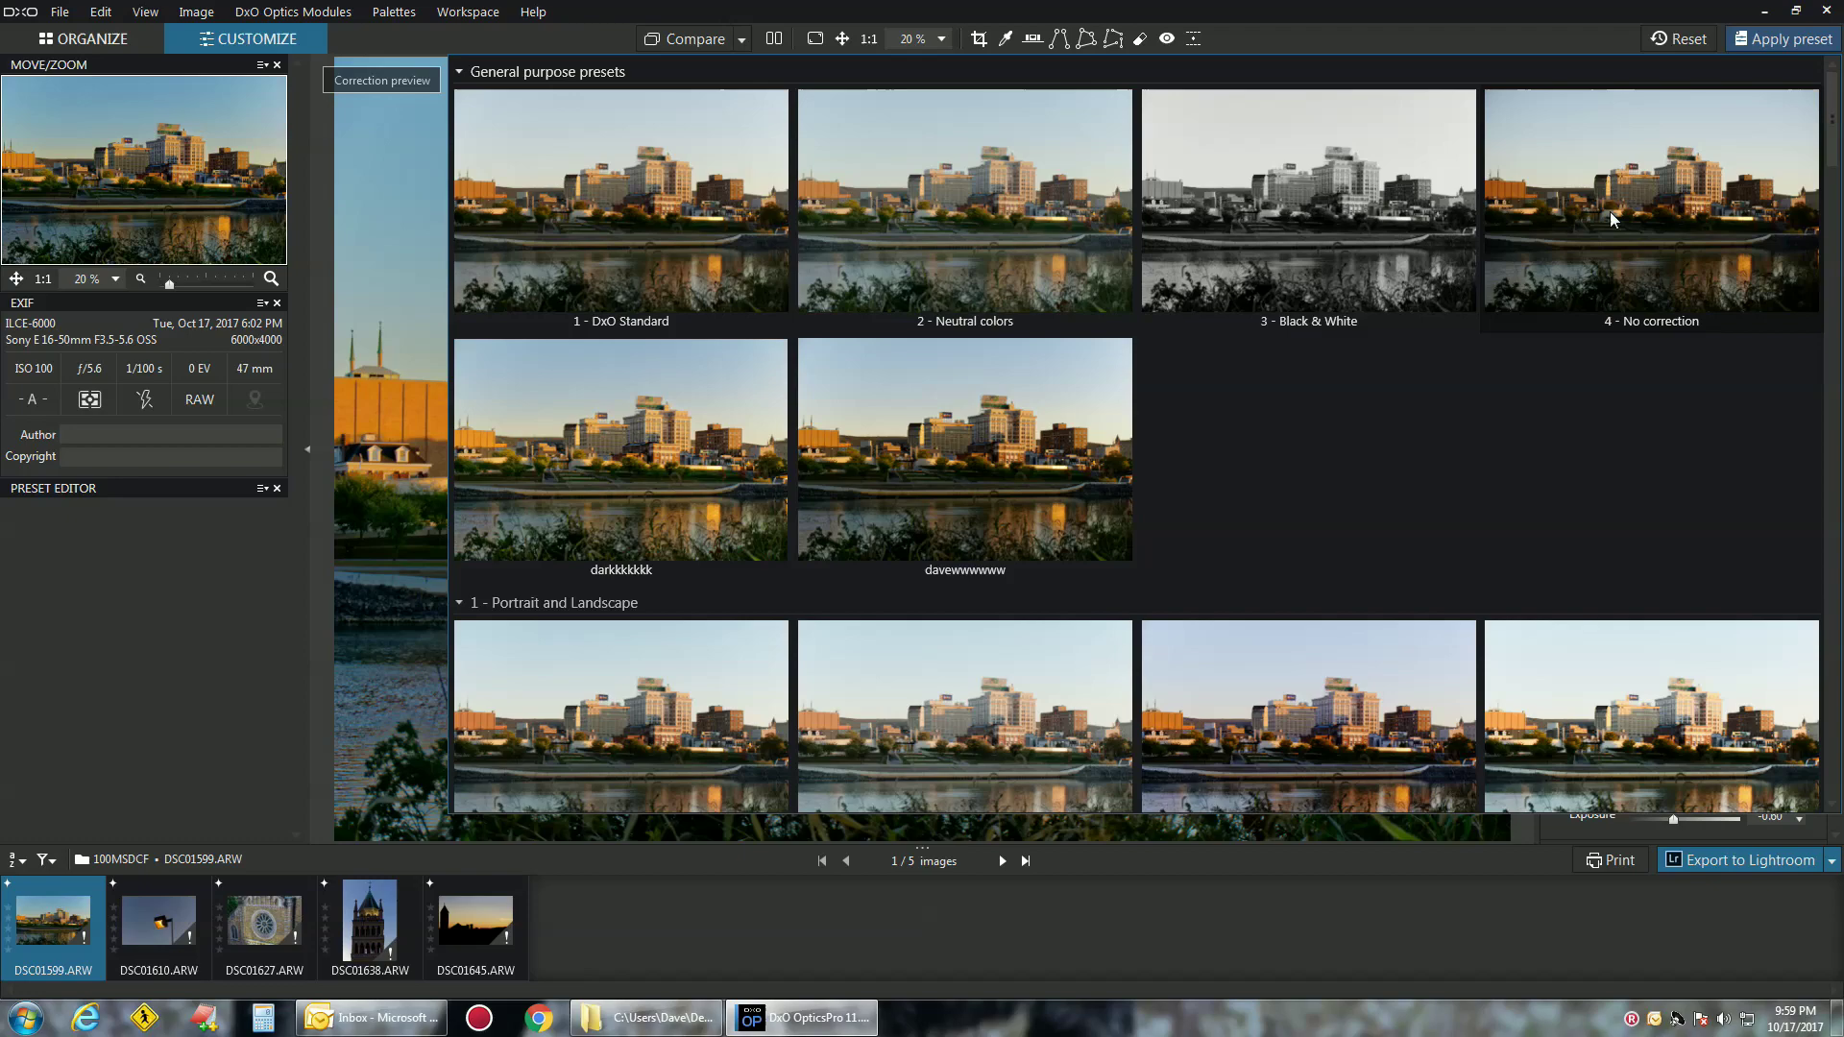
scroll(1444, 516, down, 2)
scroll(1329, 542, down, 6)
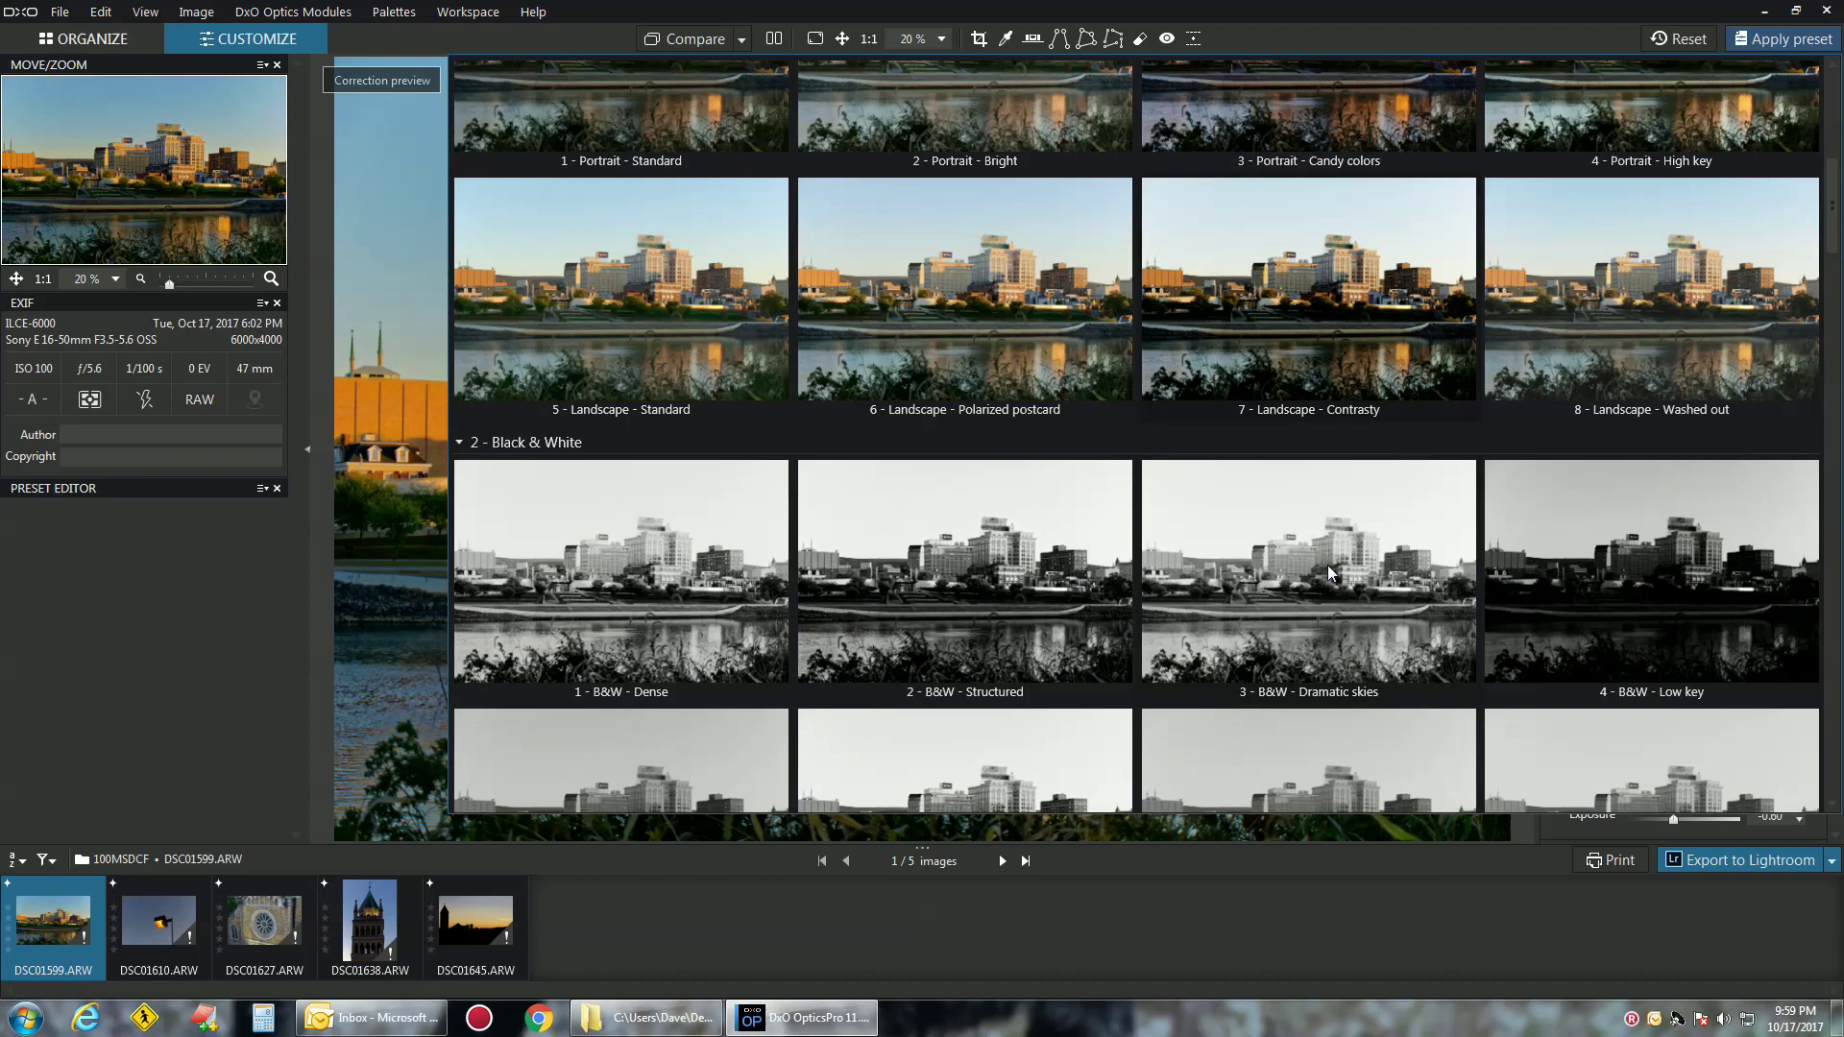
scroll(1326, 563, down, 9)
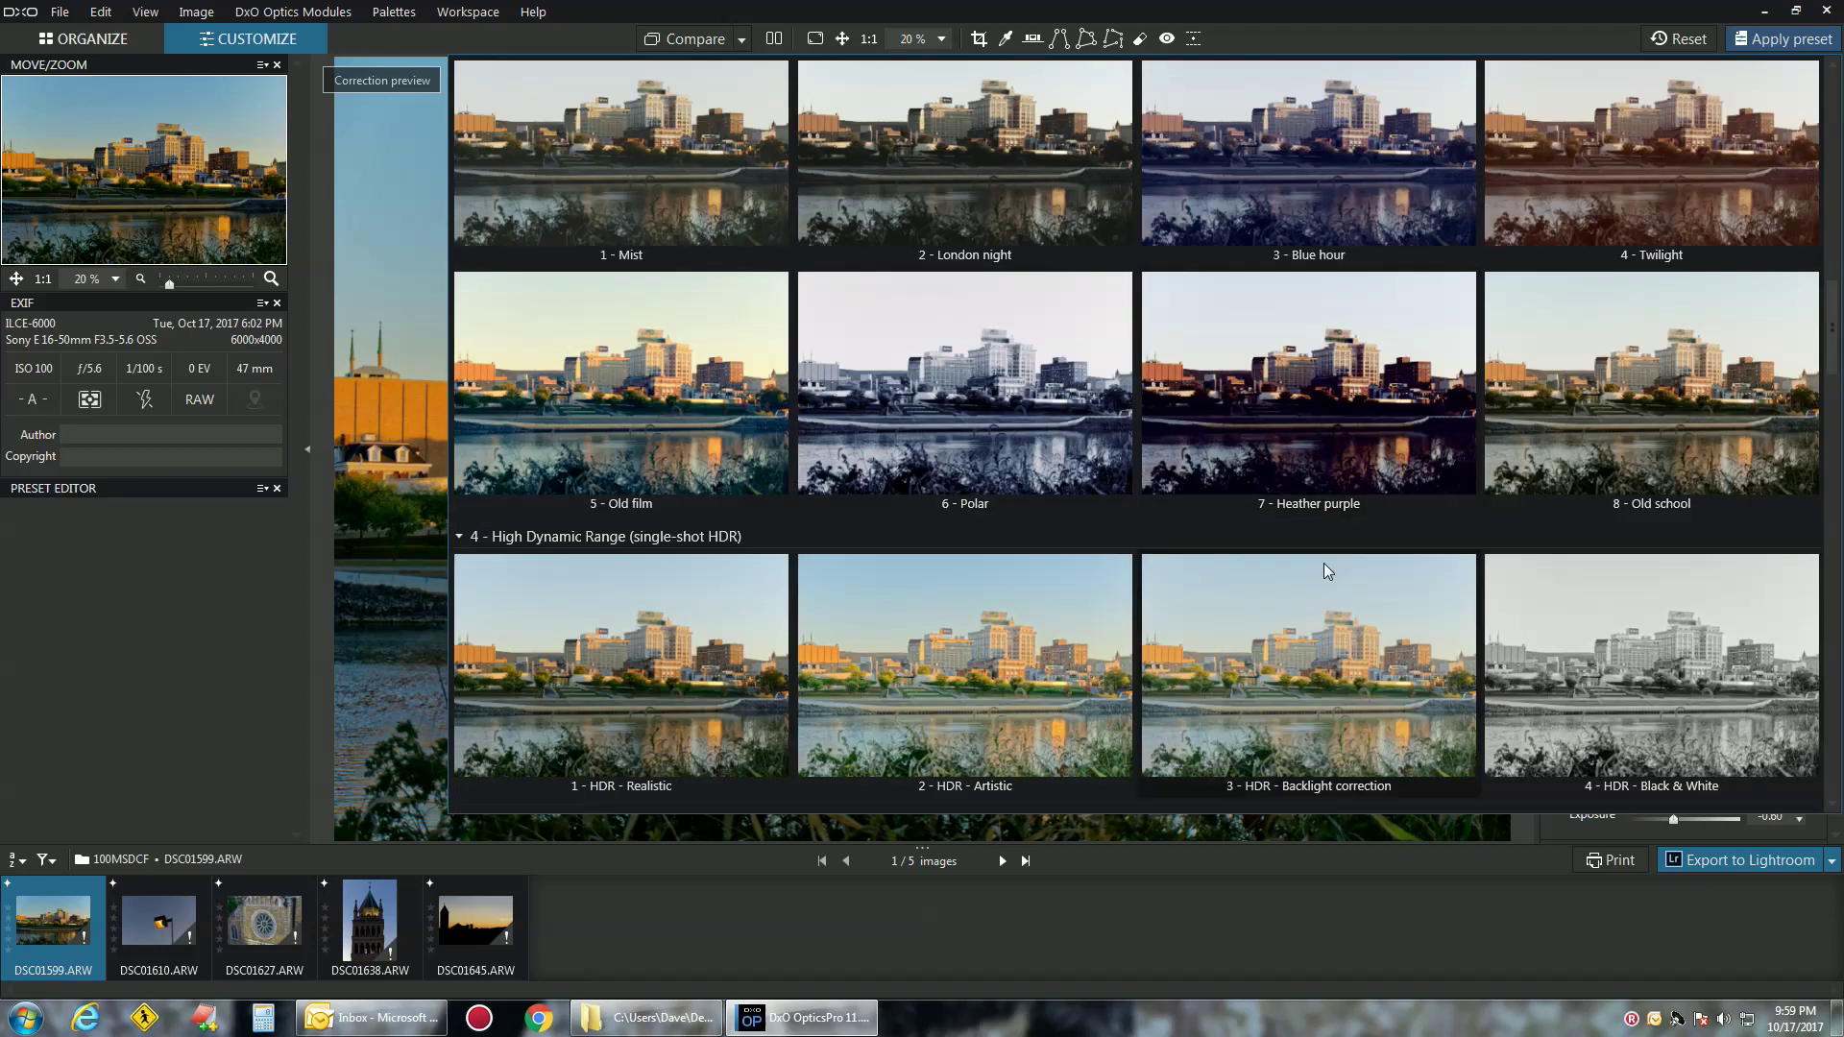
scroll(1317, 573, down, 2)
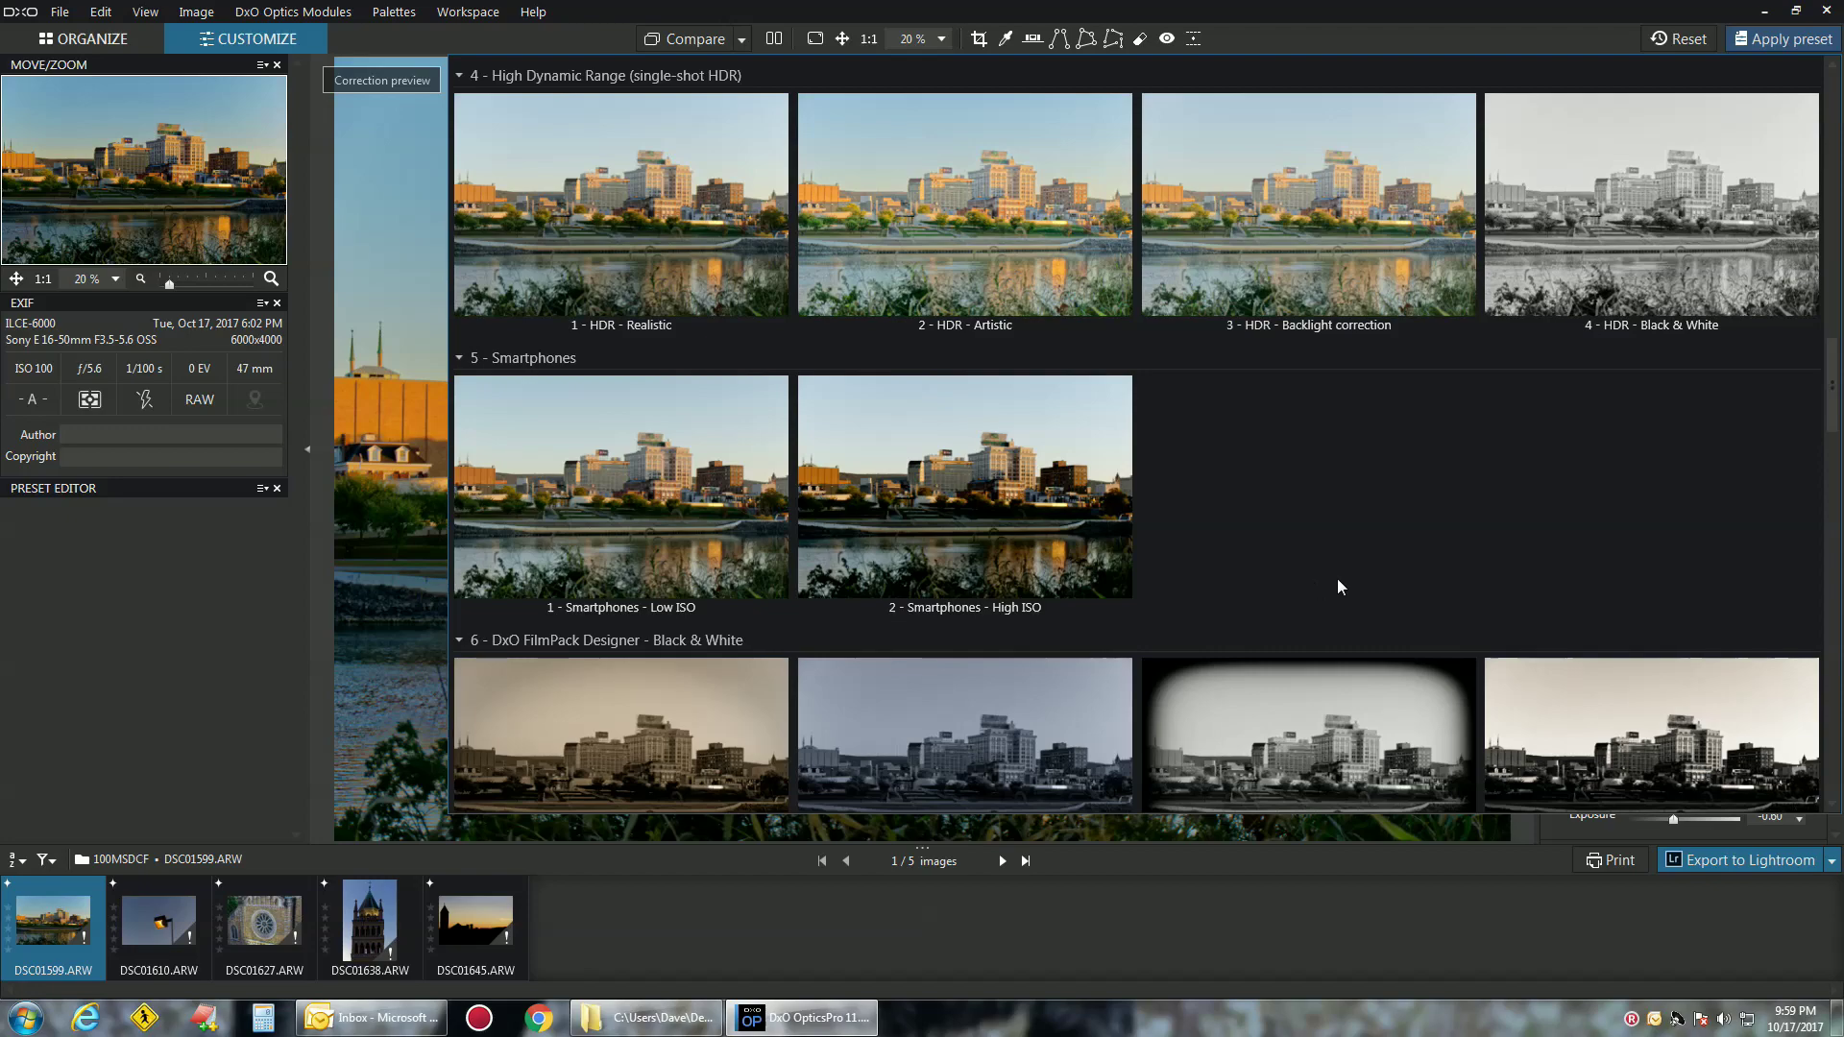
scroll(1062, 523, down, 3)
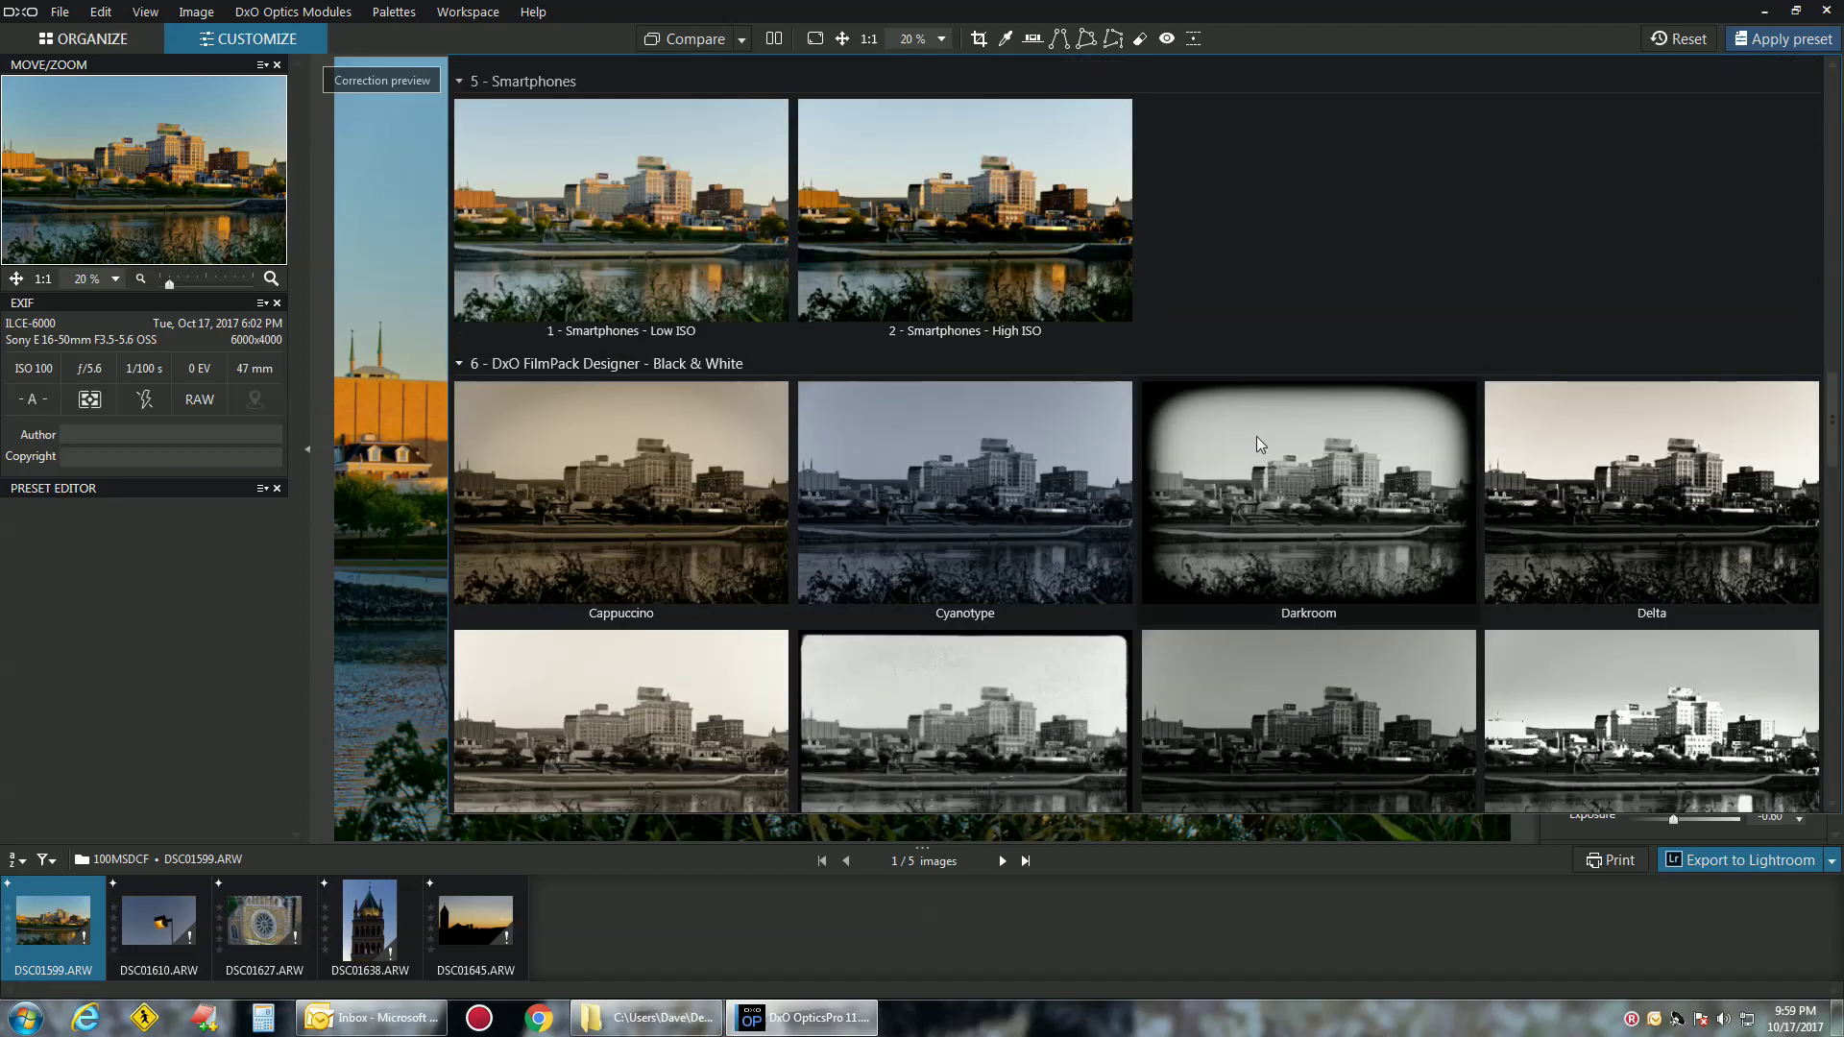
scroll(1072, 503, down, 11)
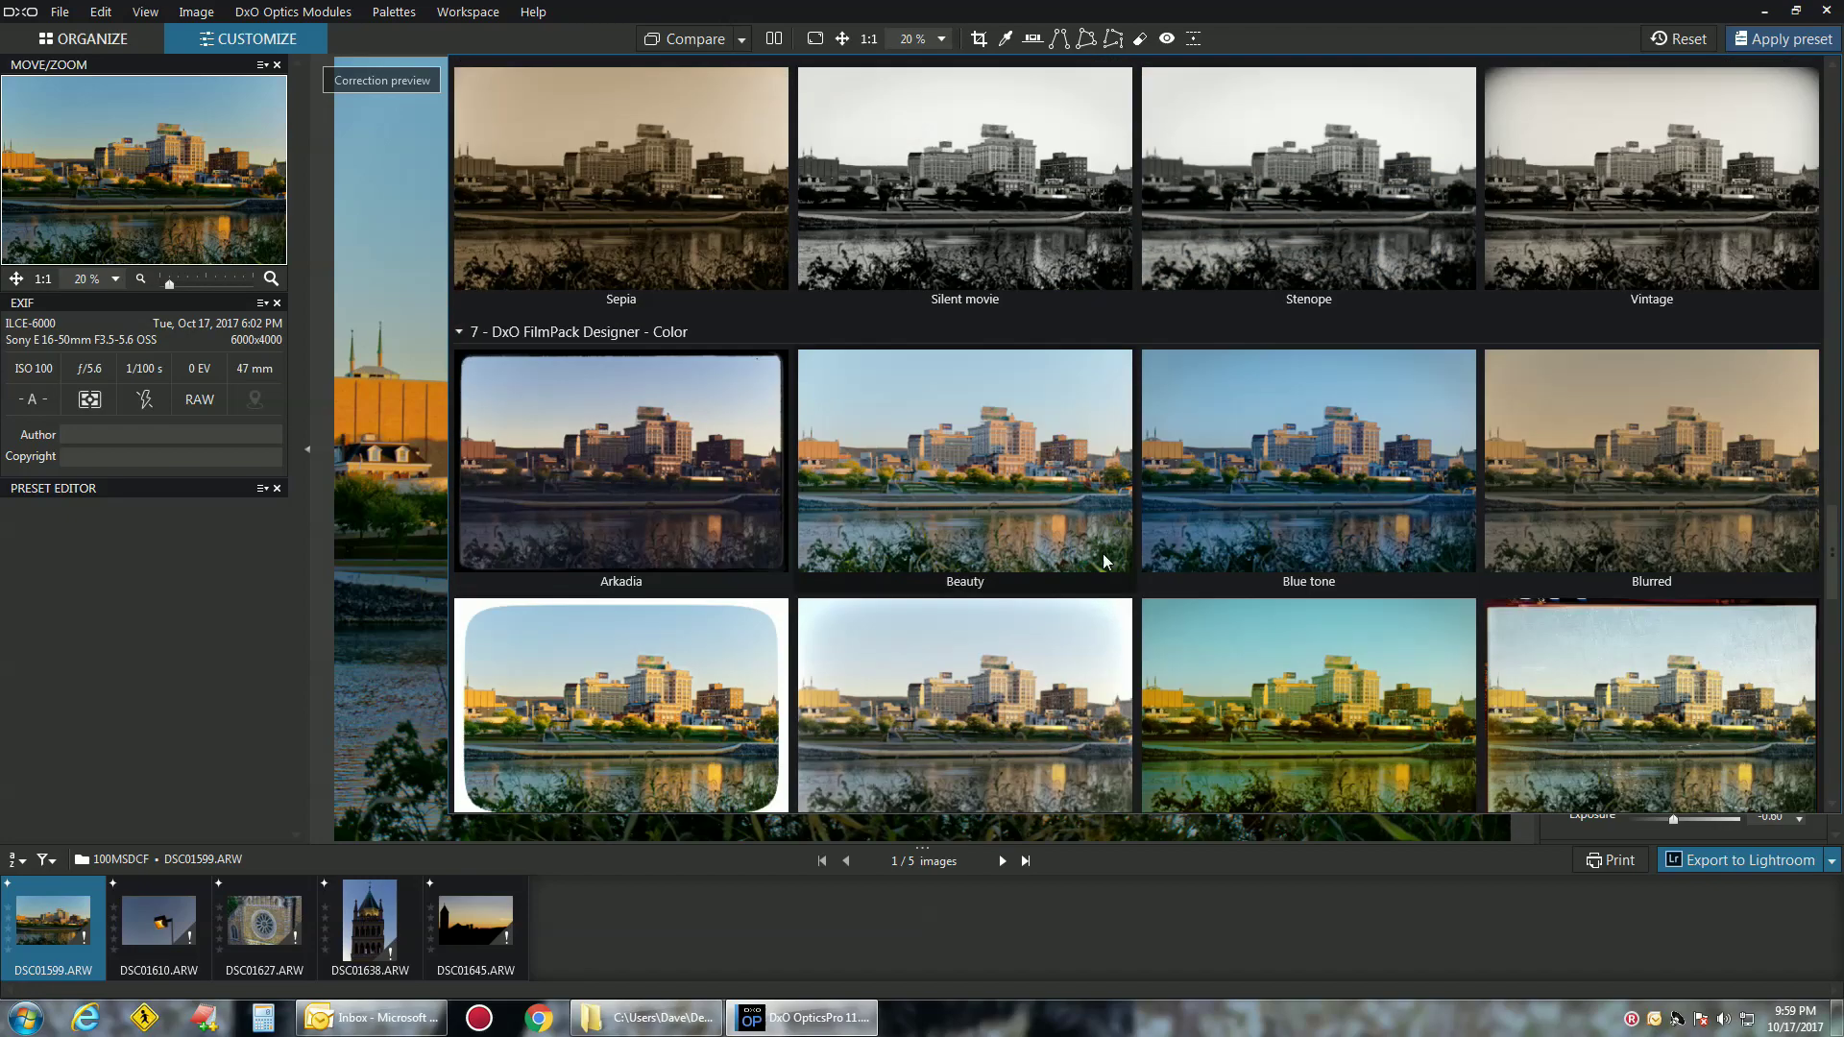
scroll(912, 532, down, 9)
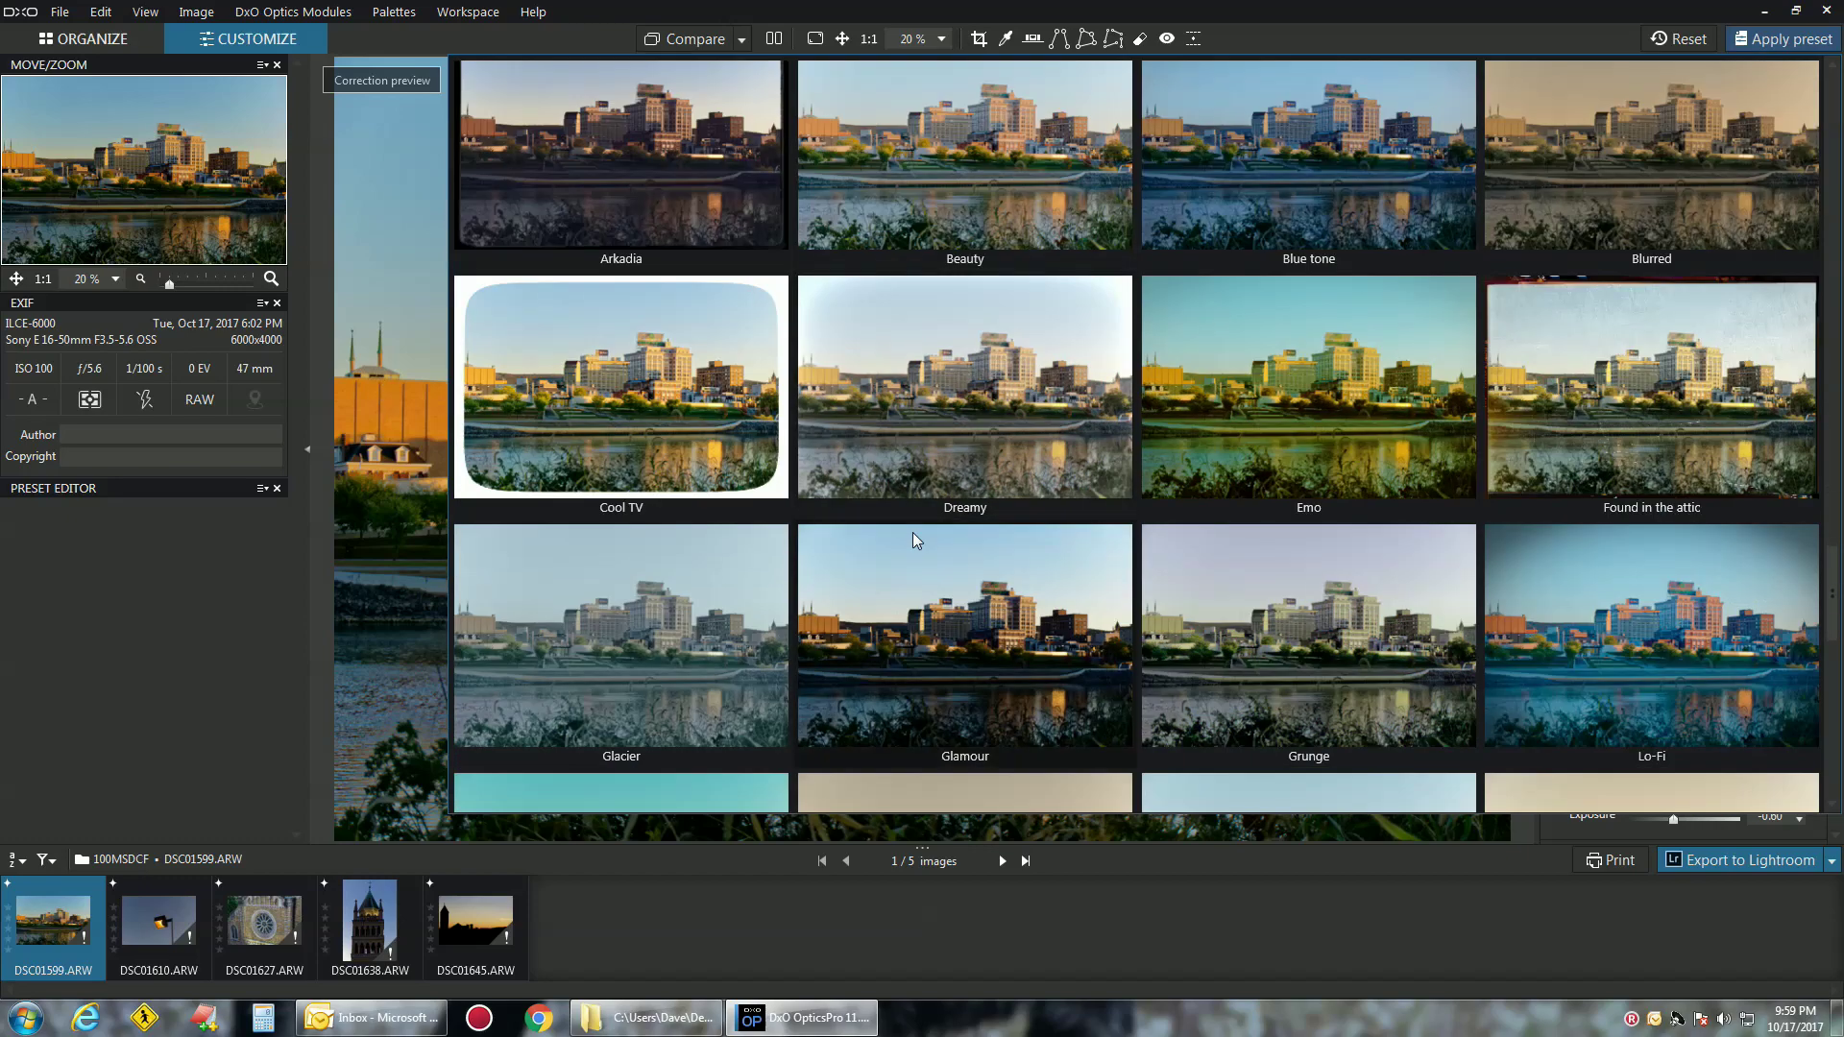
scroll(911, 542, down, 7)
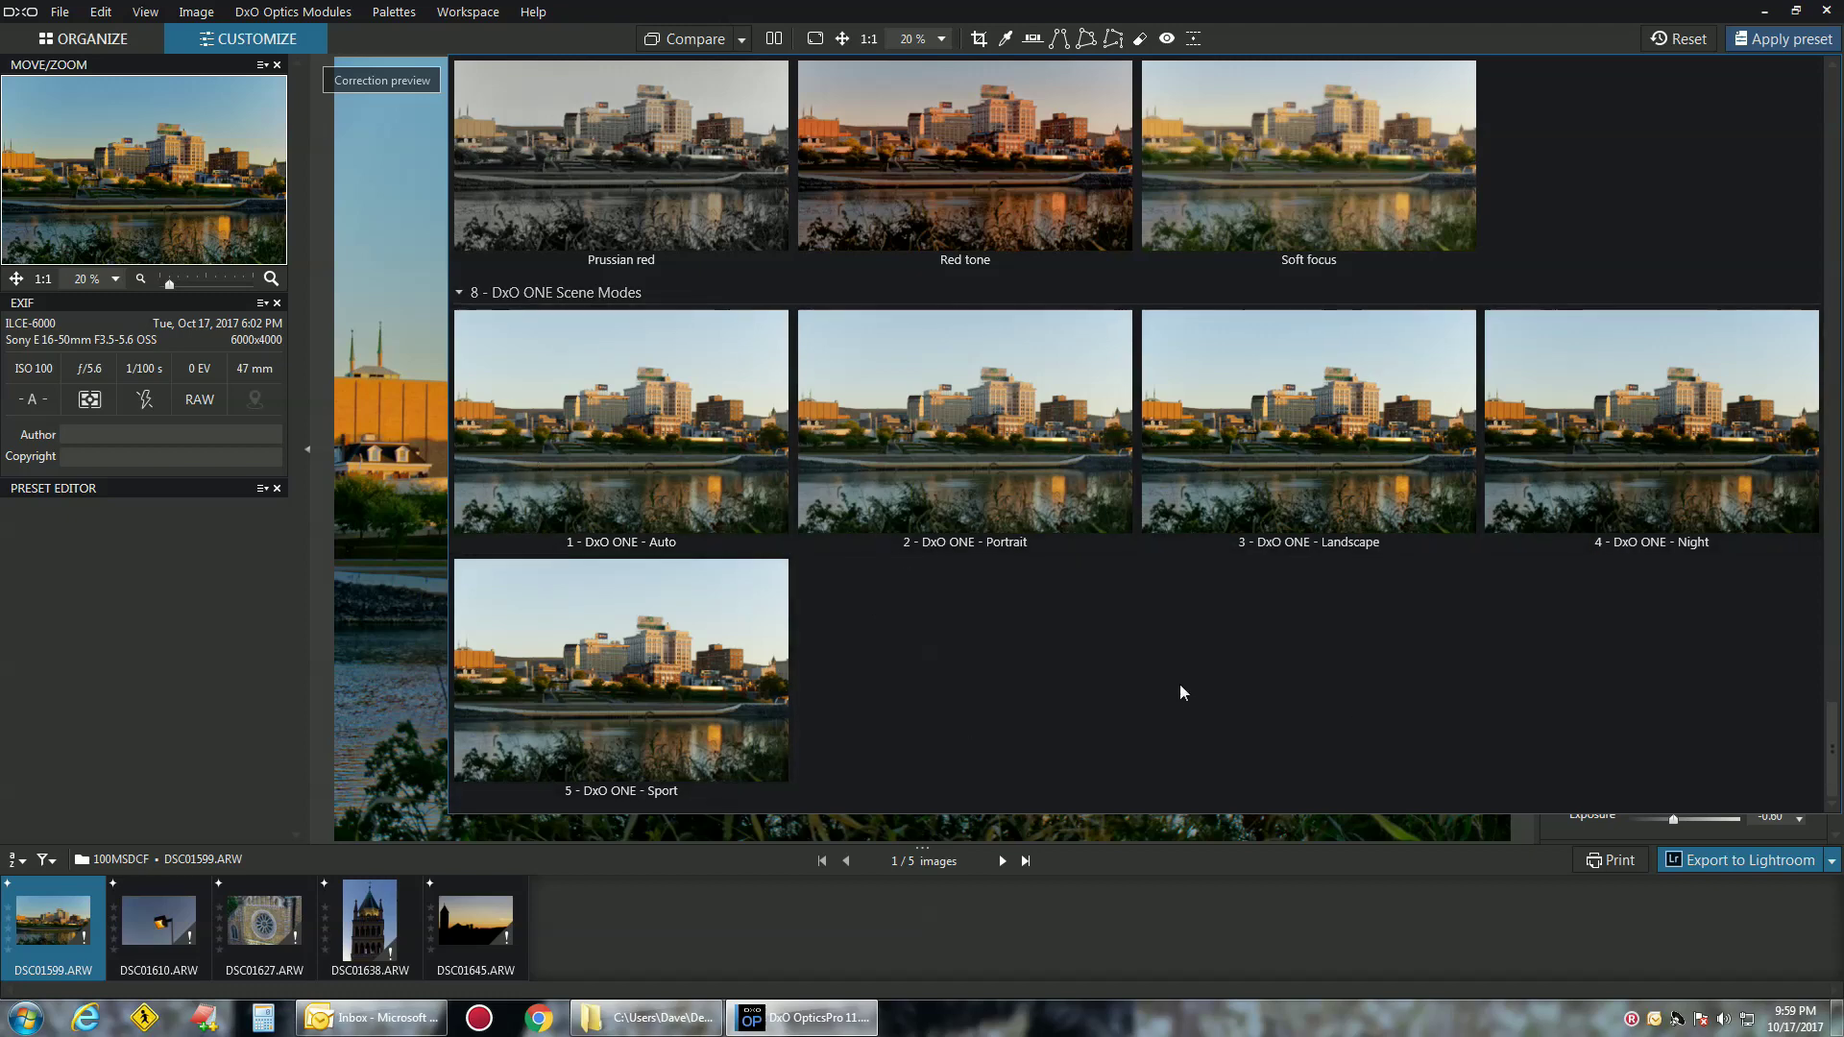
scroll(1182, 688, up, 3)
scroll(1180, 686, up, 9)
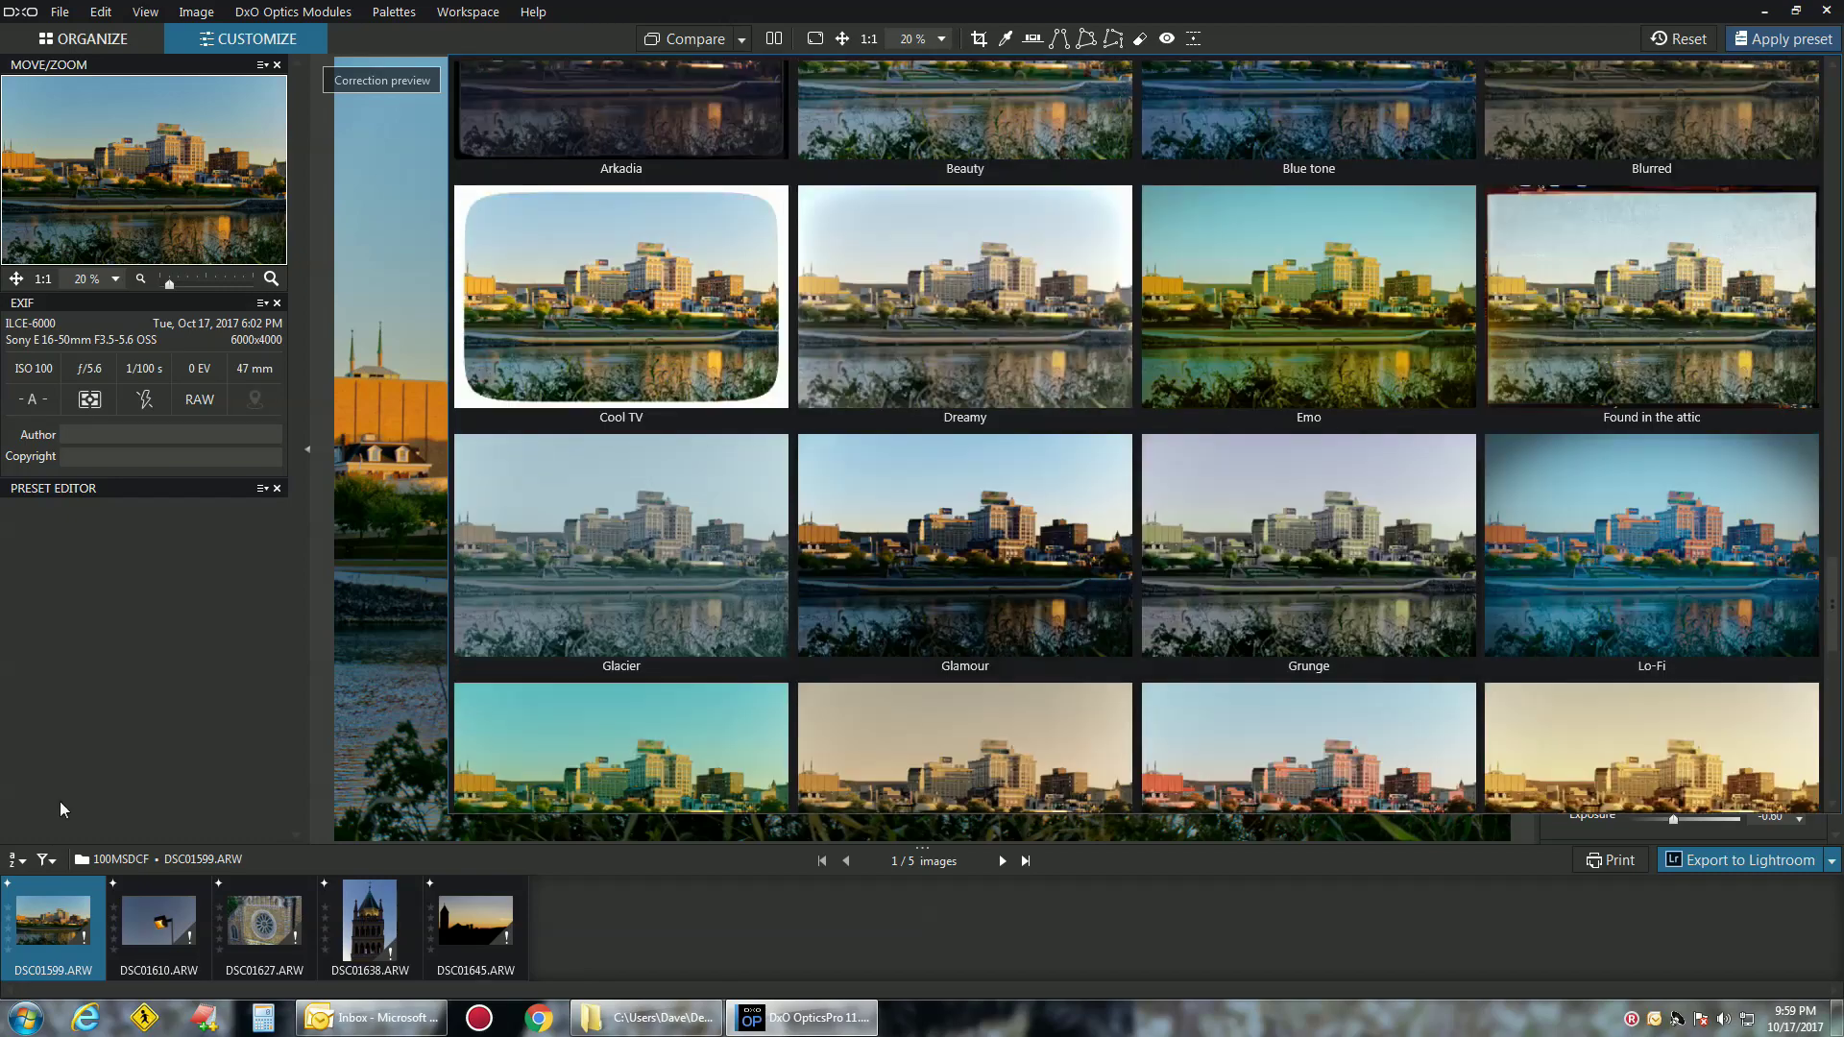
click(100, 697)
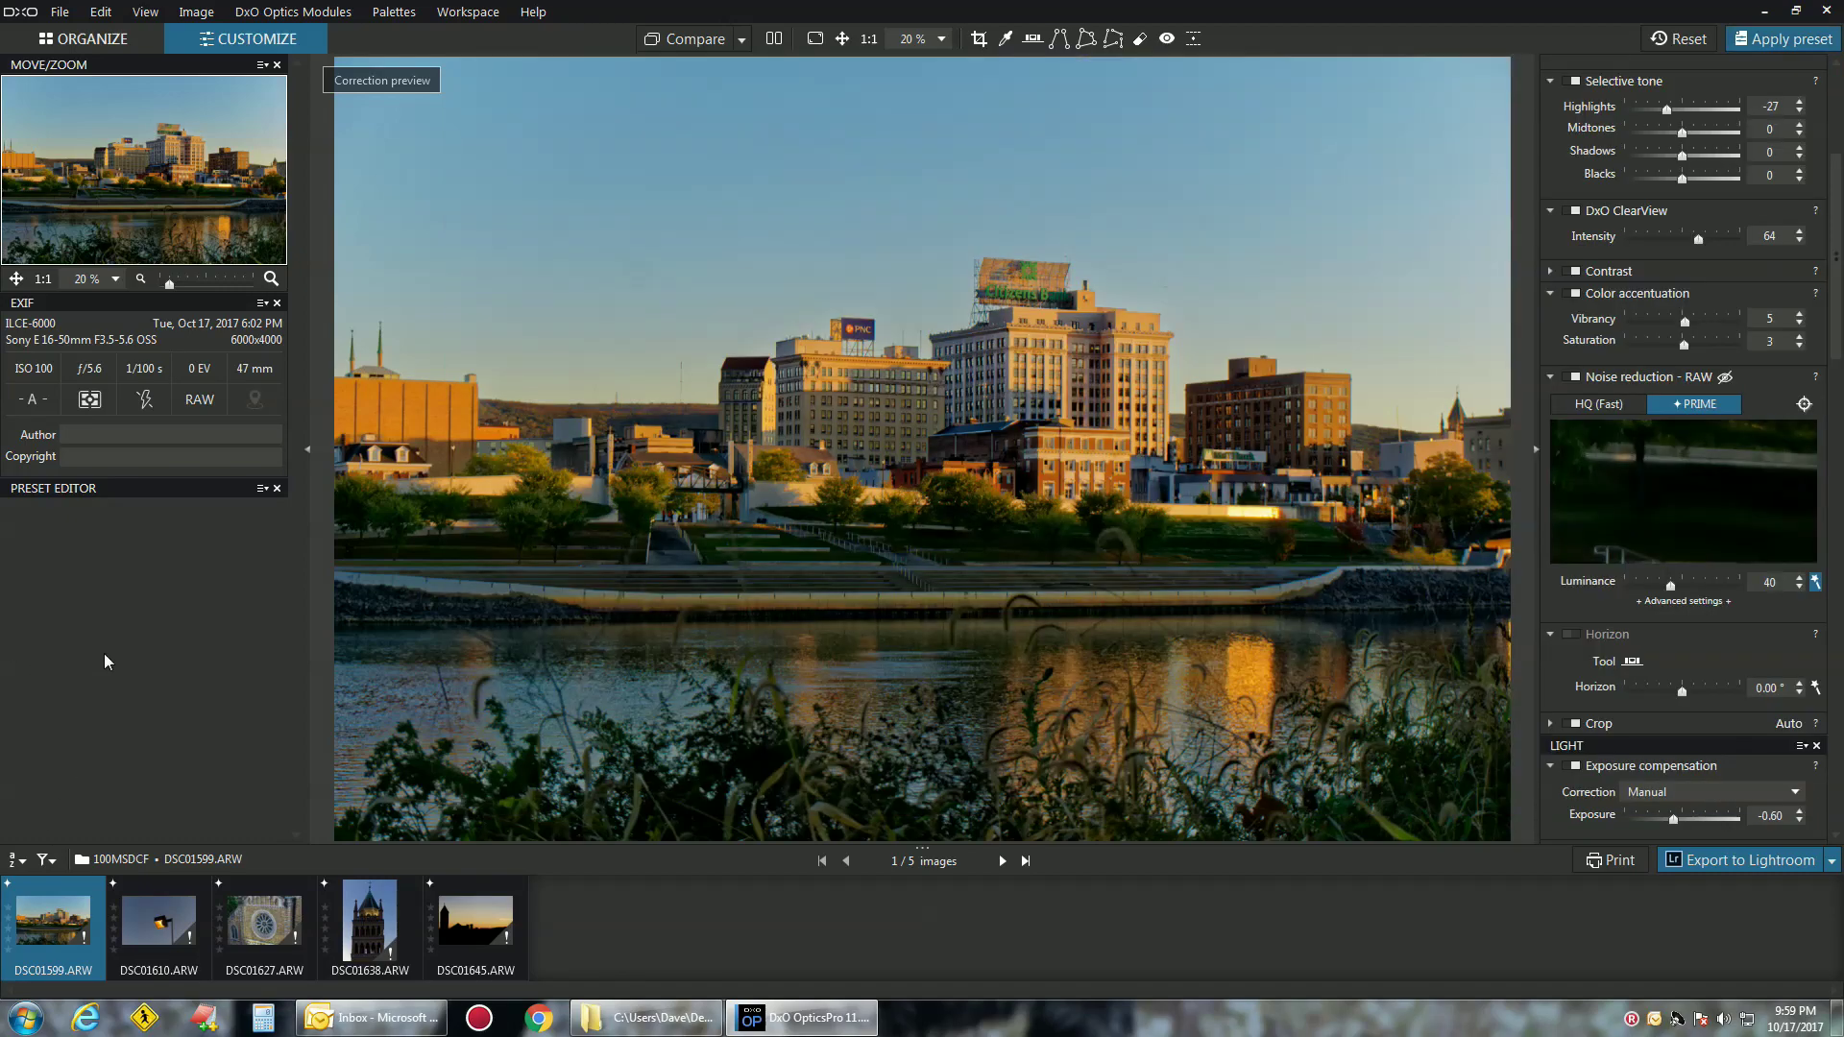
Select all five photos and apply a General purpose preset, resetting Exposure to 0.00 and ClearView to 50
click(188, 928)
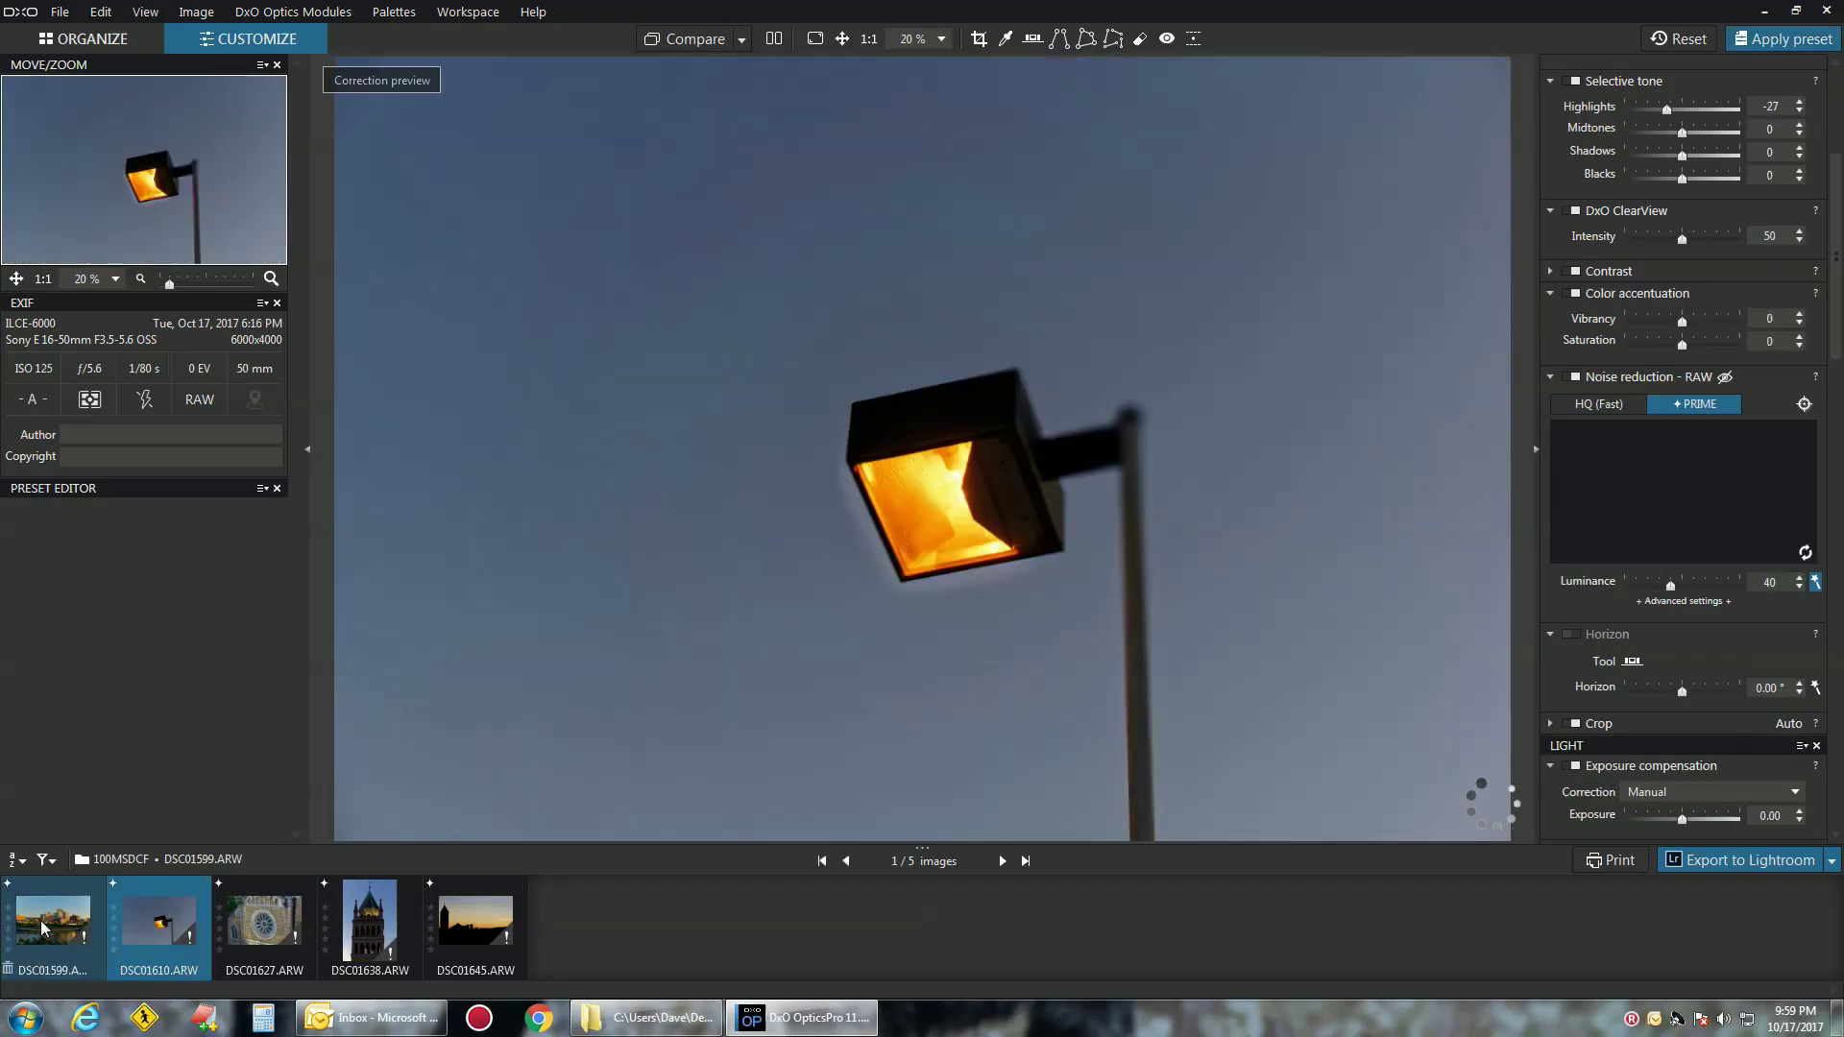
click(41, 903)
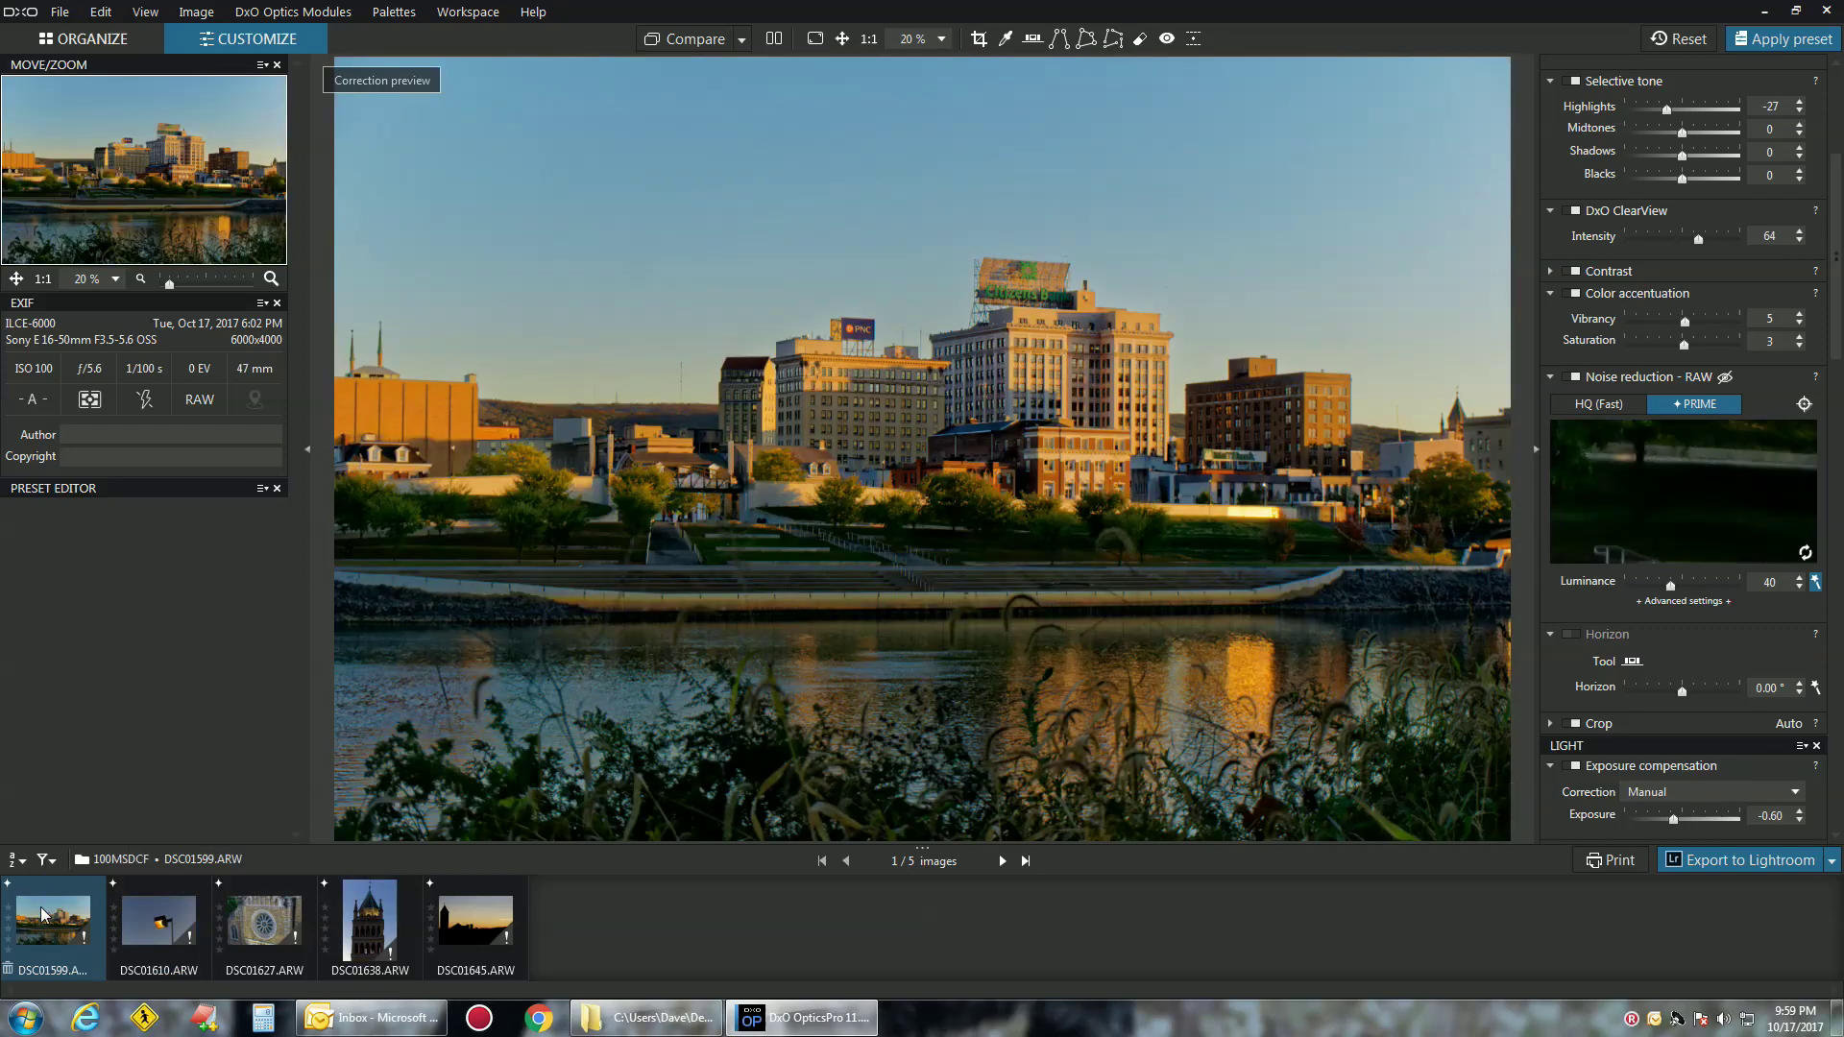
shift+click(486, 903)
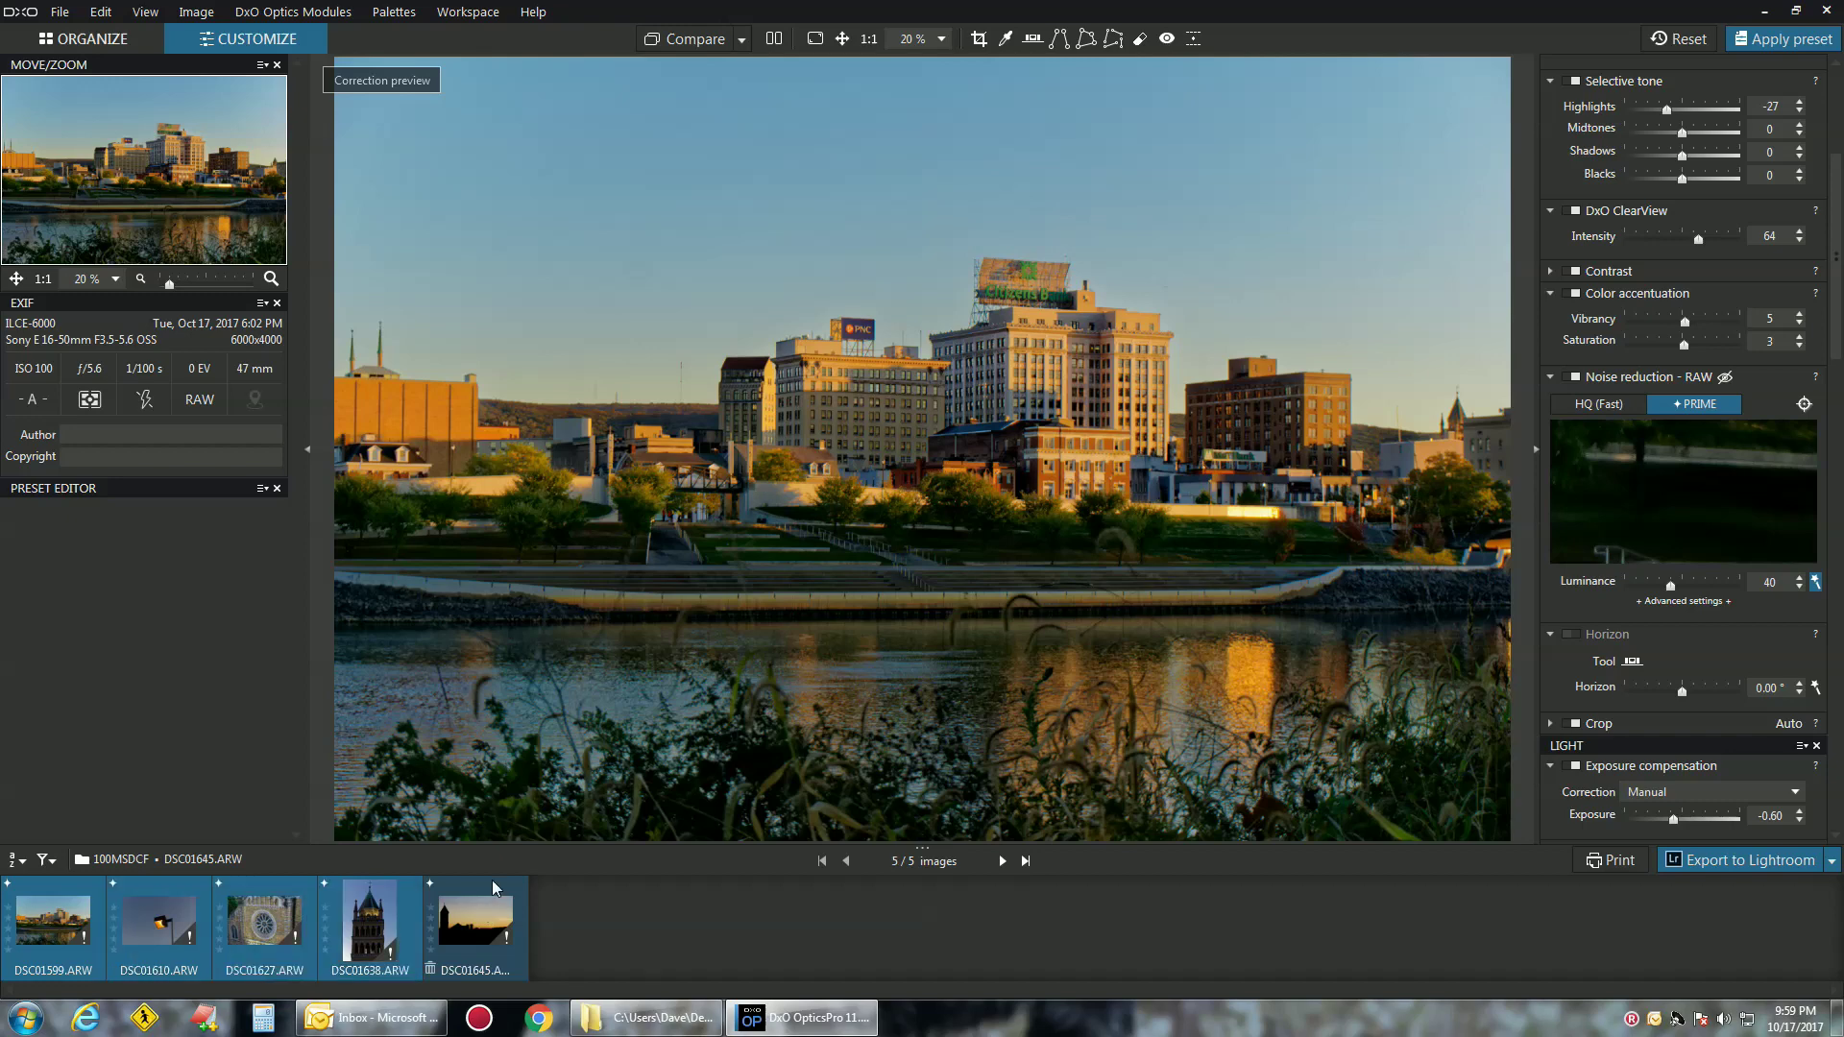
click(93, 891)
click(454, 905)
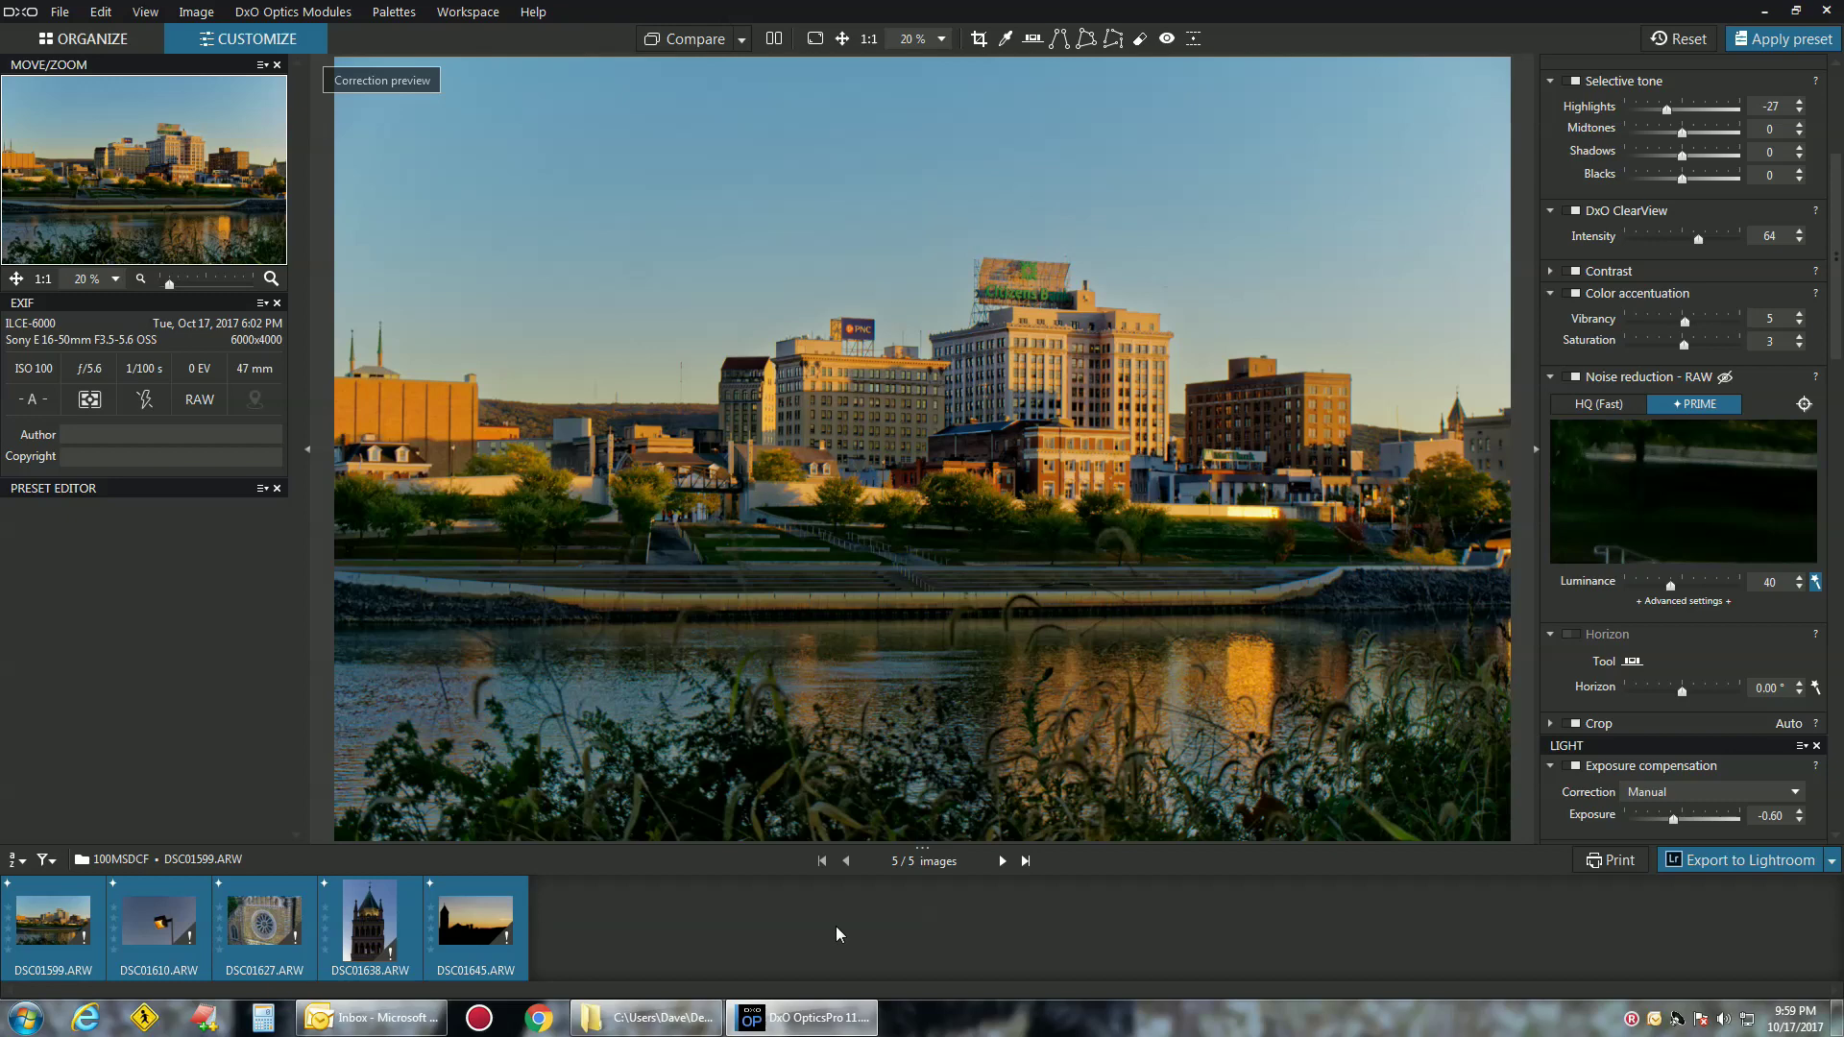
click(1782, 39)
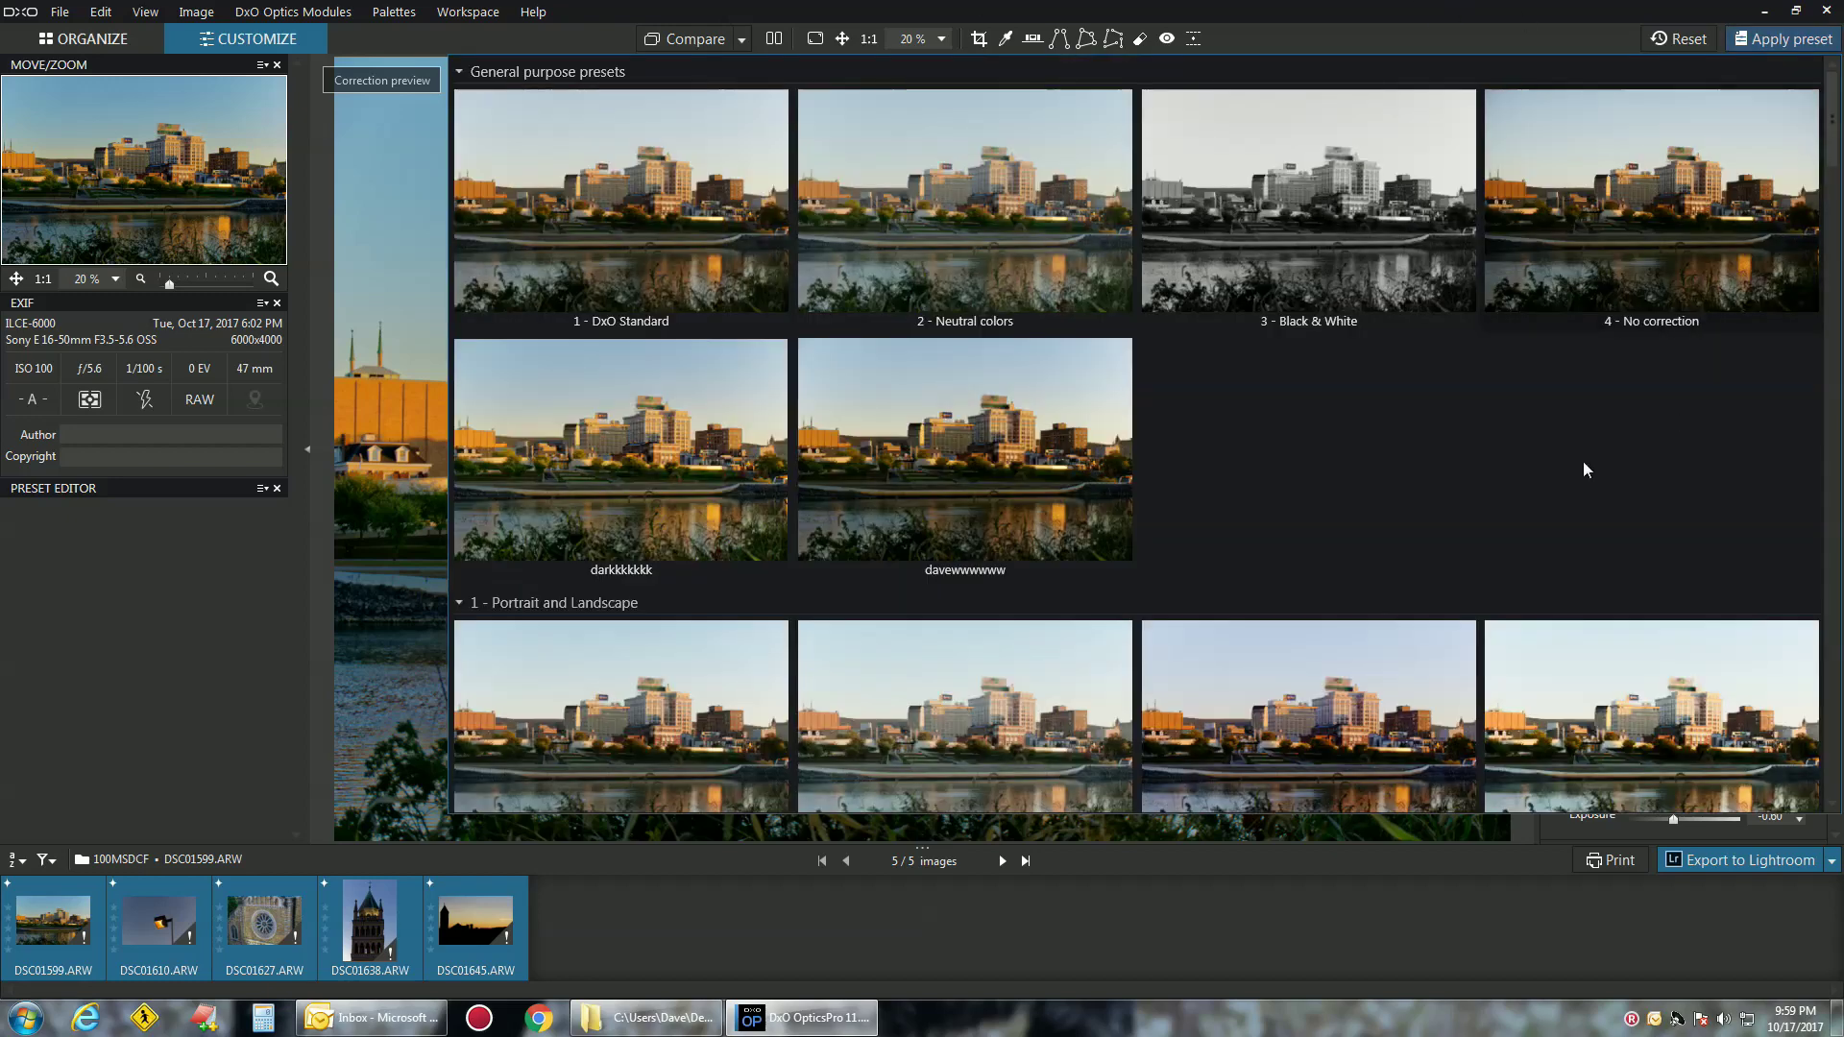
click(965, 452)
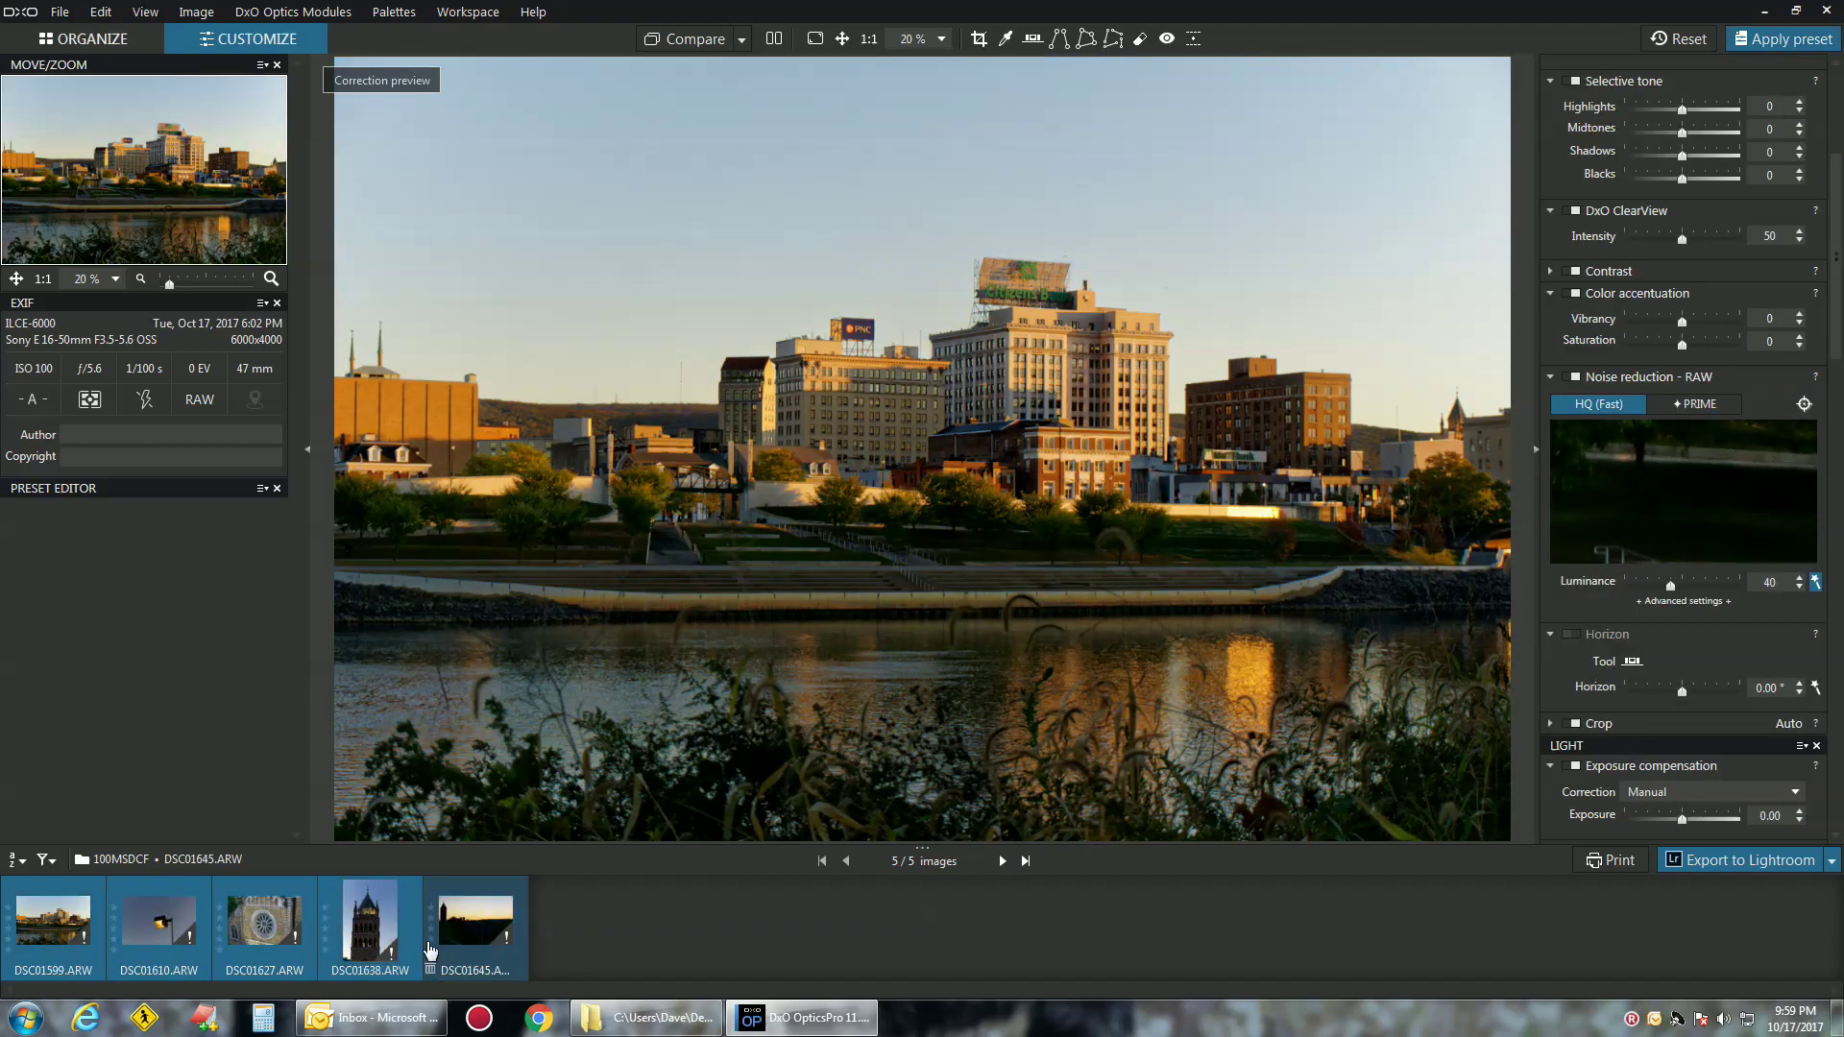
Preview DSC01645, DSC01638, DSC01627, DSC01610 and DSC01599 with the preset, ending on DSC01610
click(475, 900)
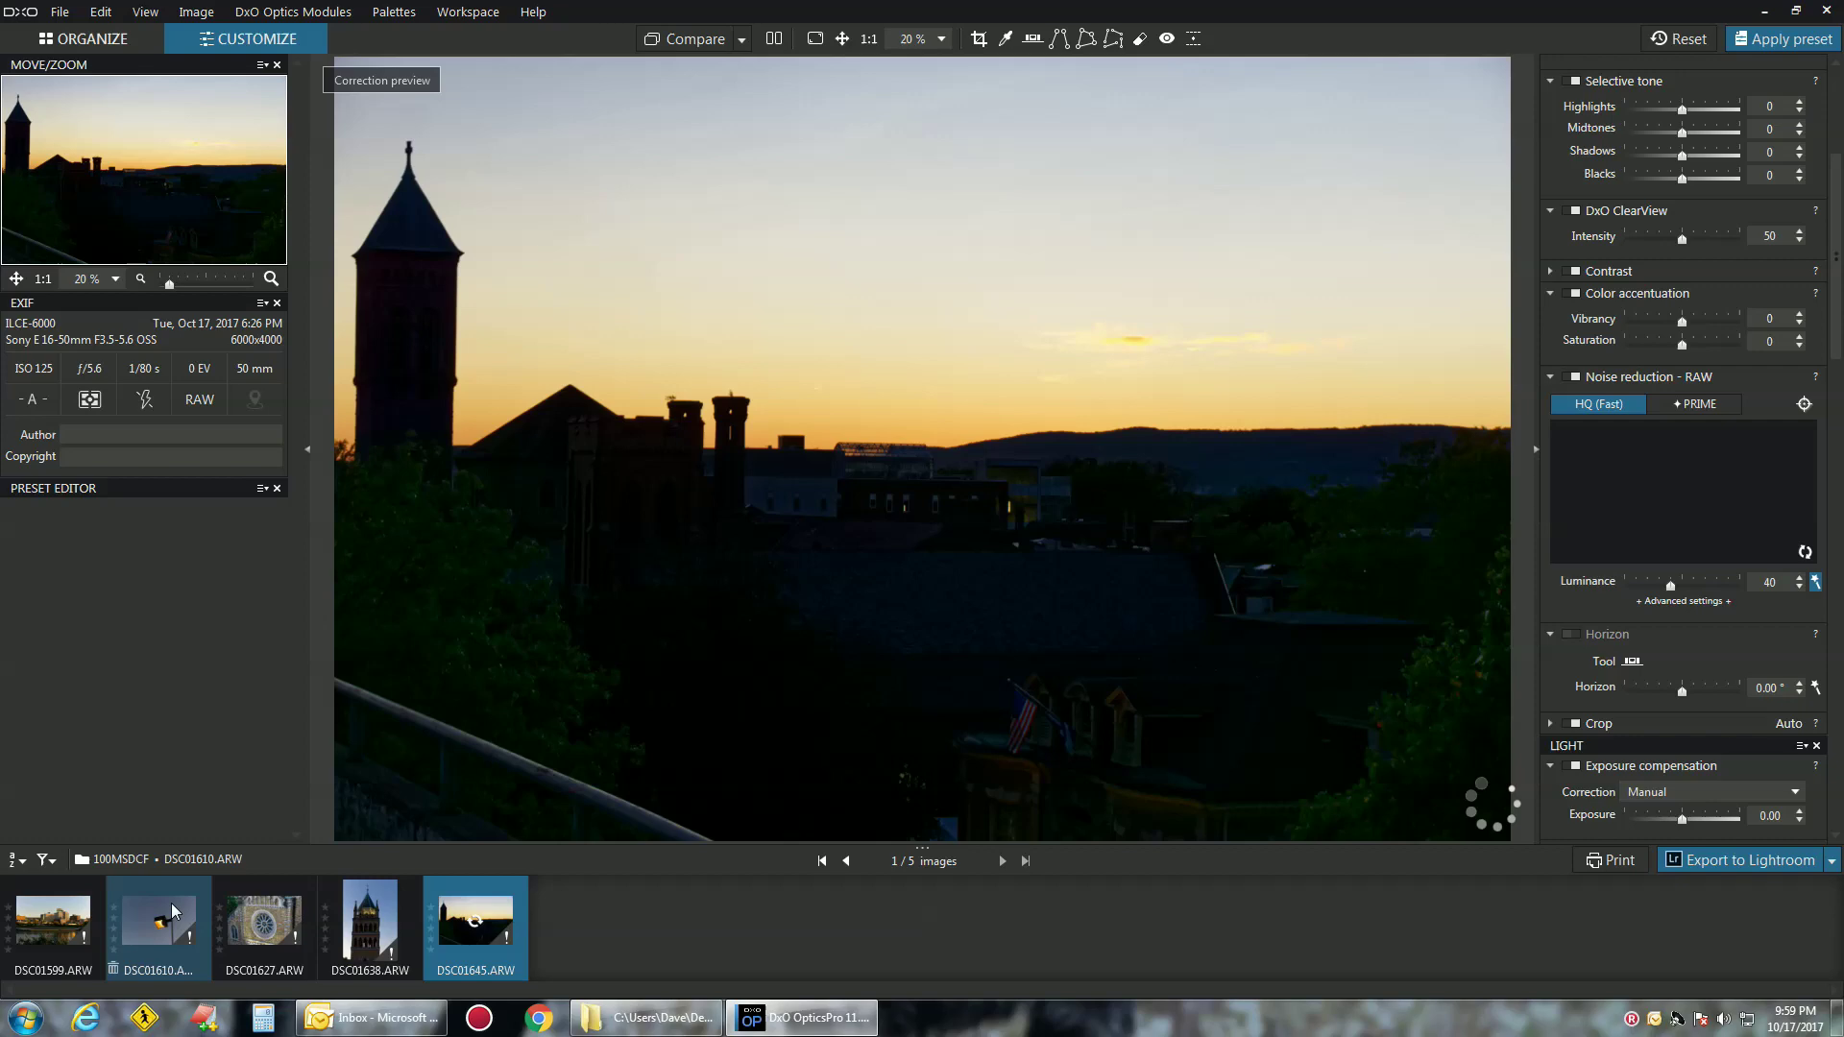
click(381, 924)
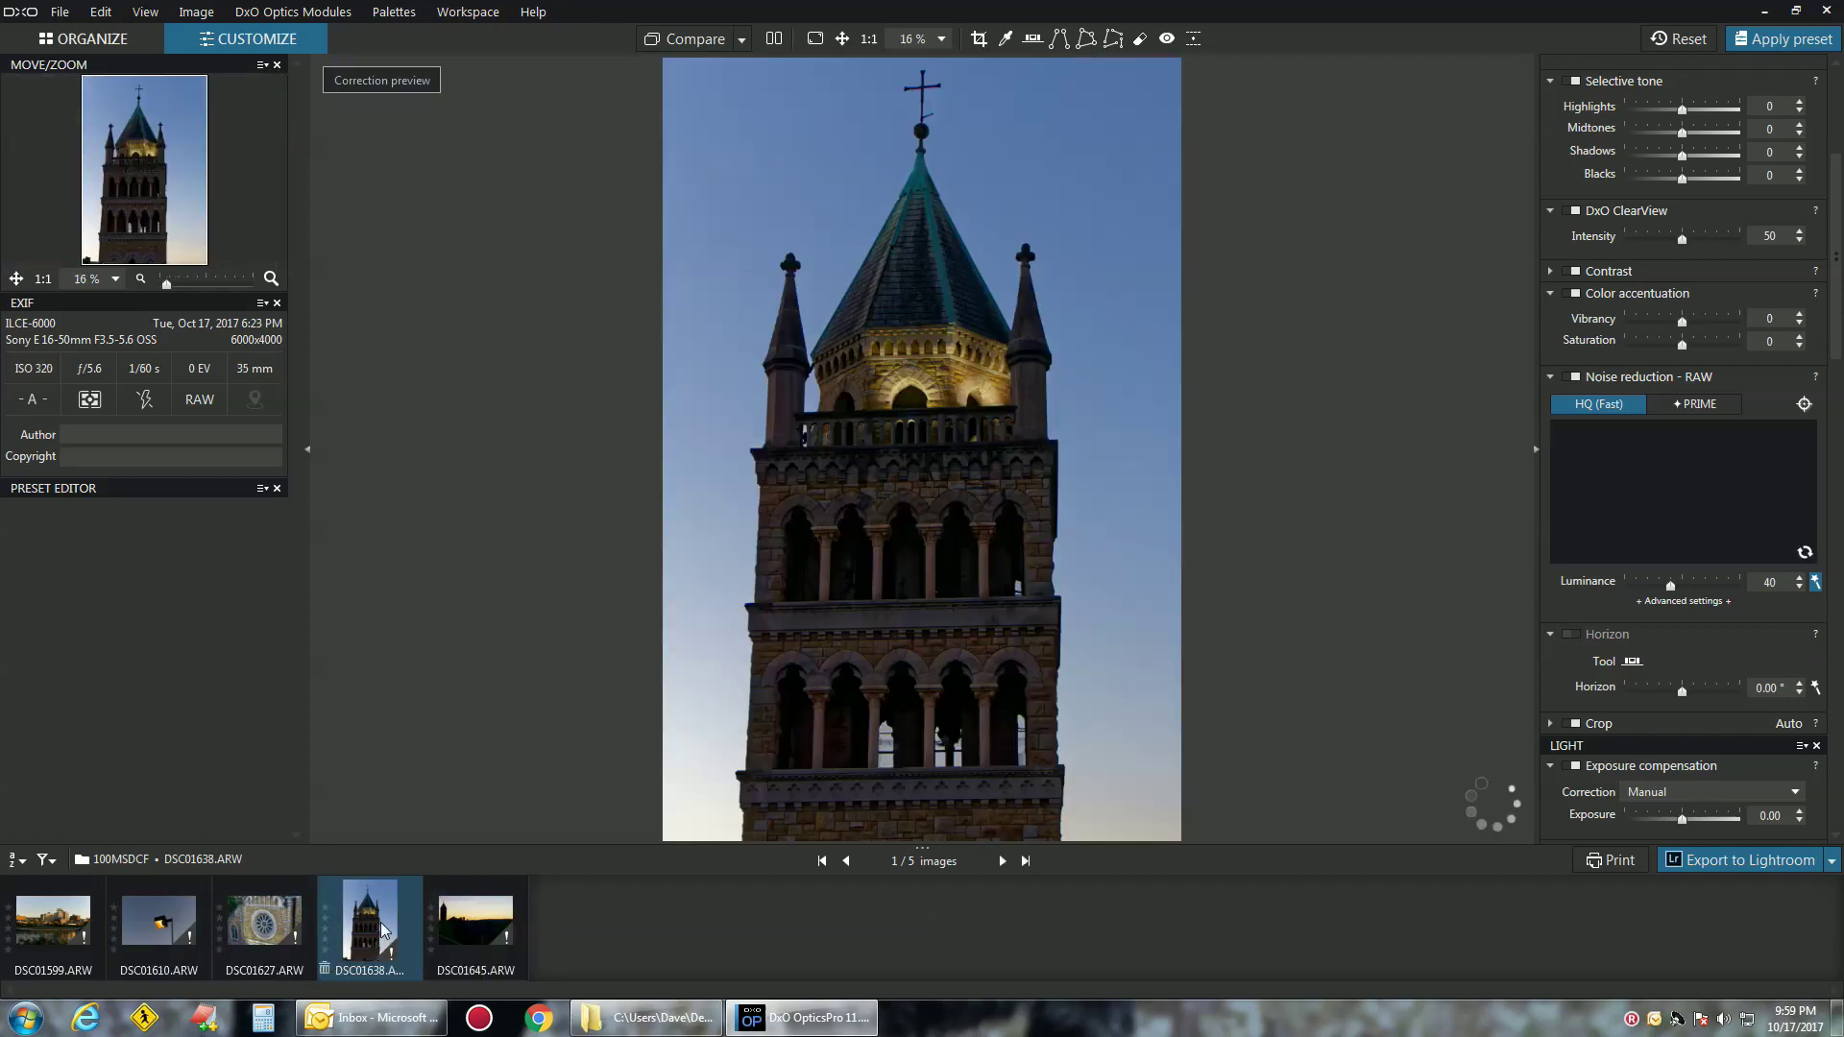
click(264, 920)
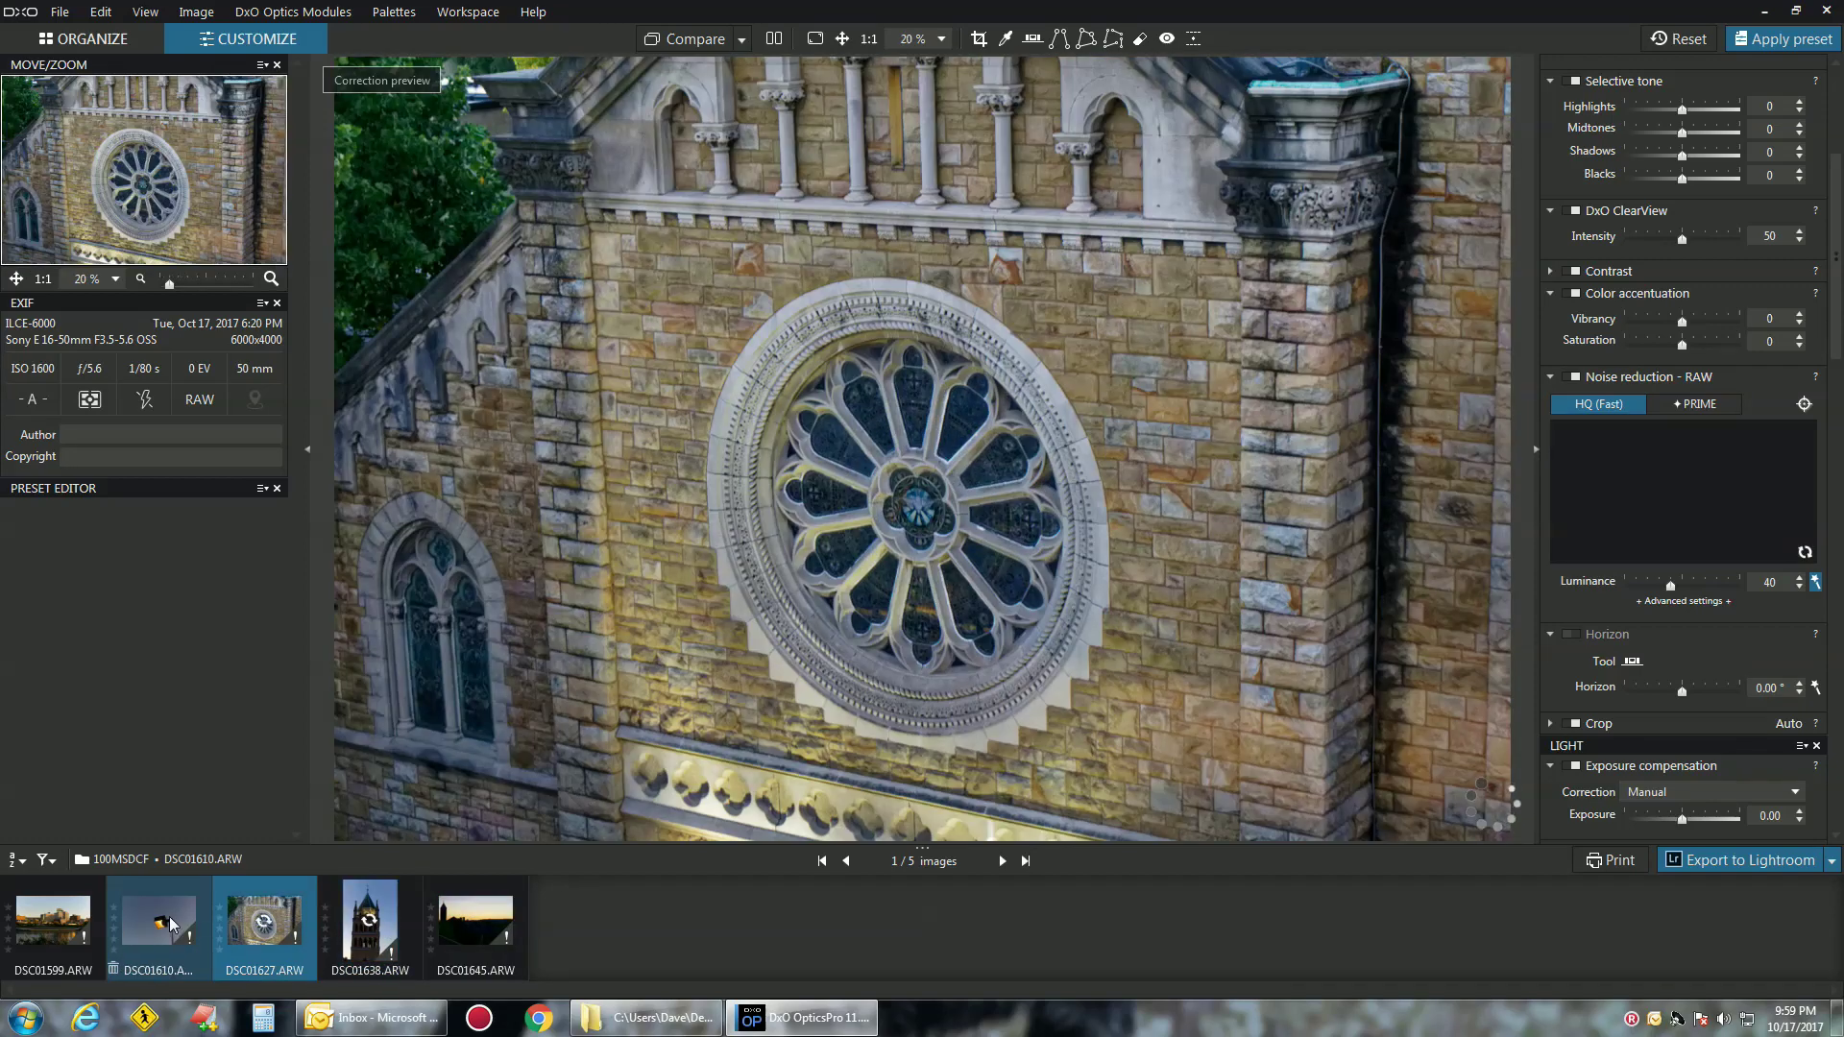
click(171, 925)
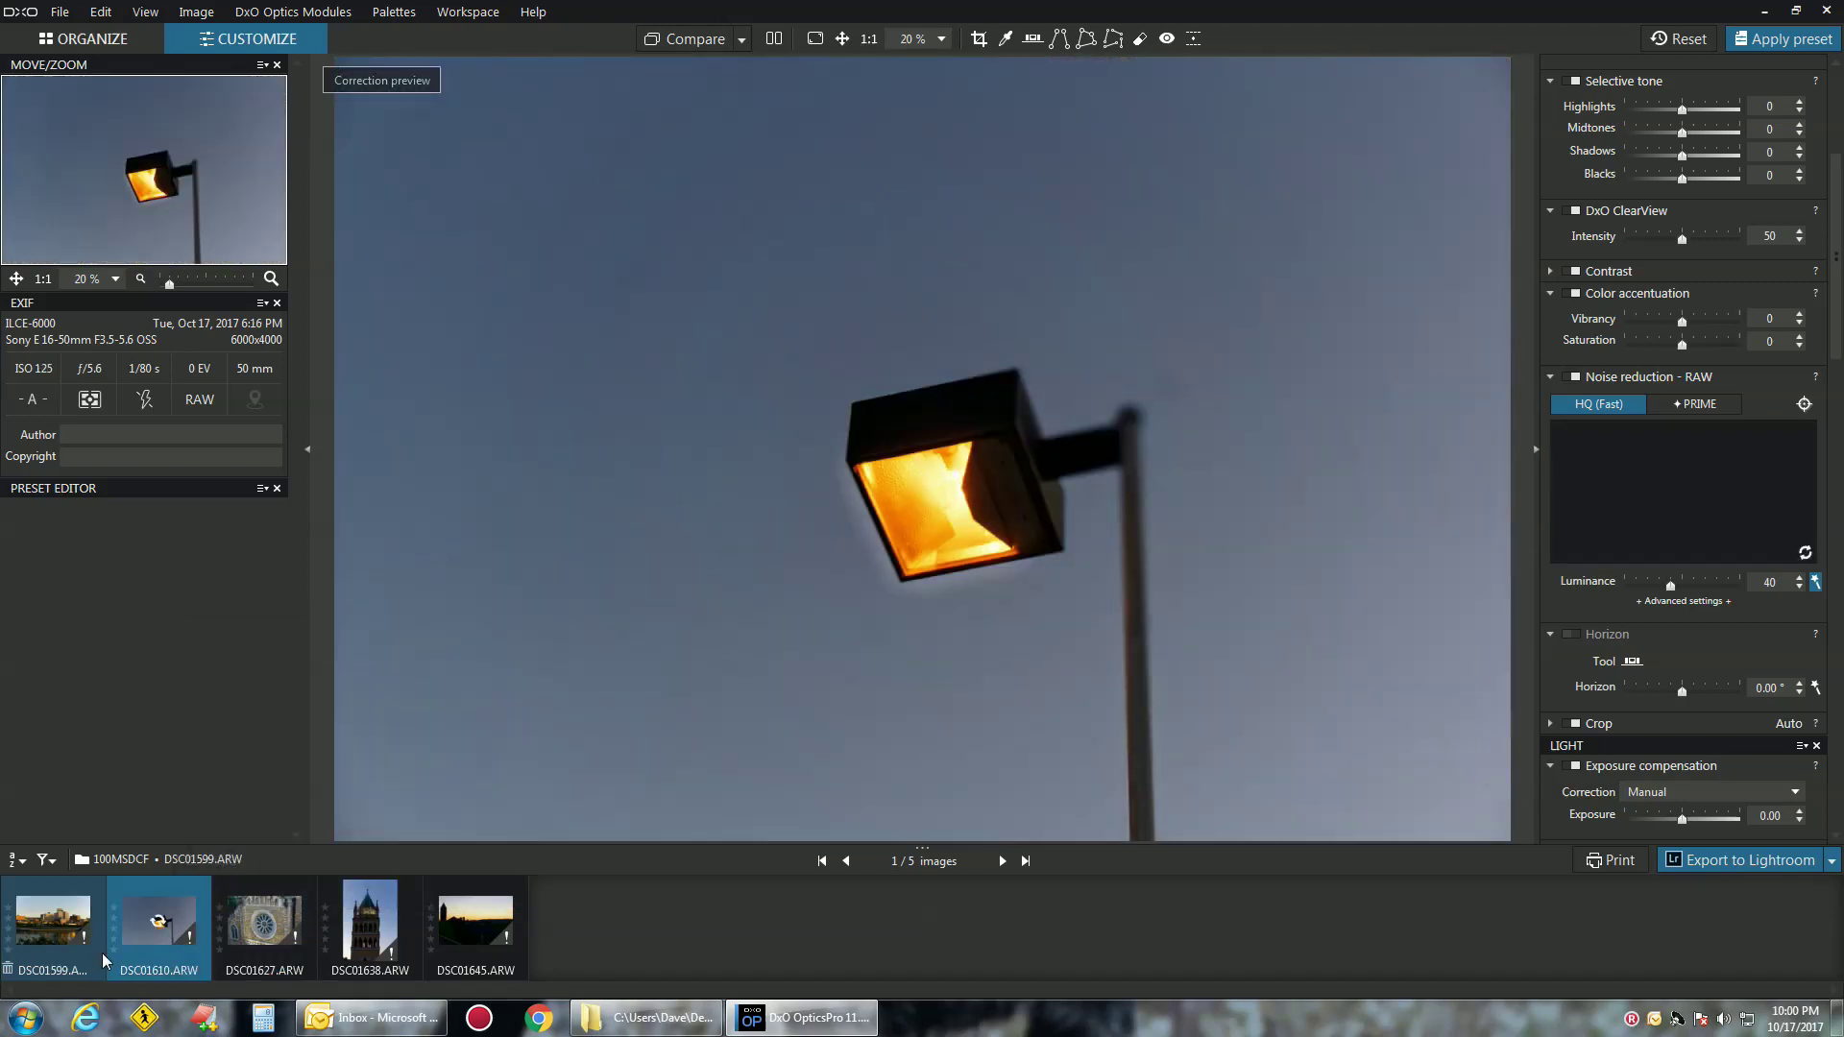
click(75, 947)
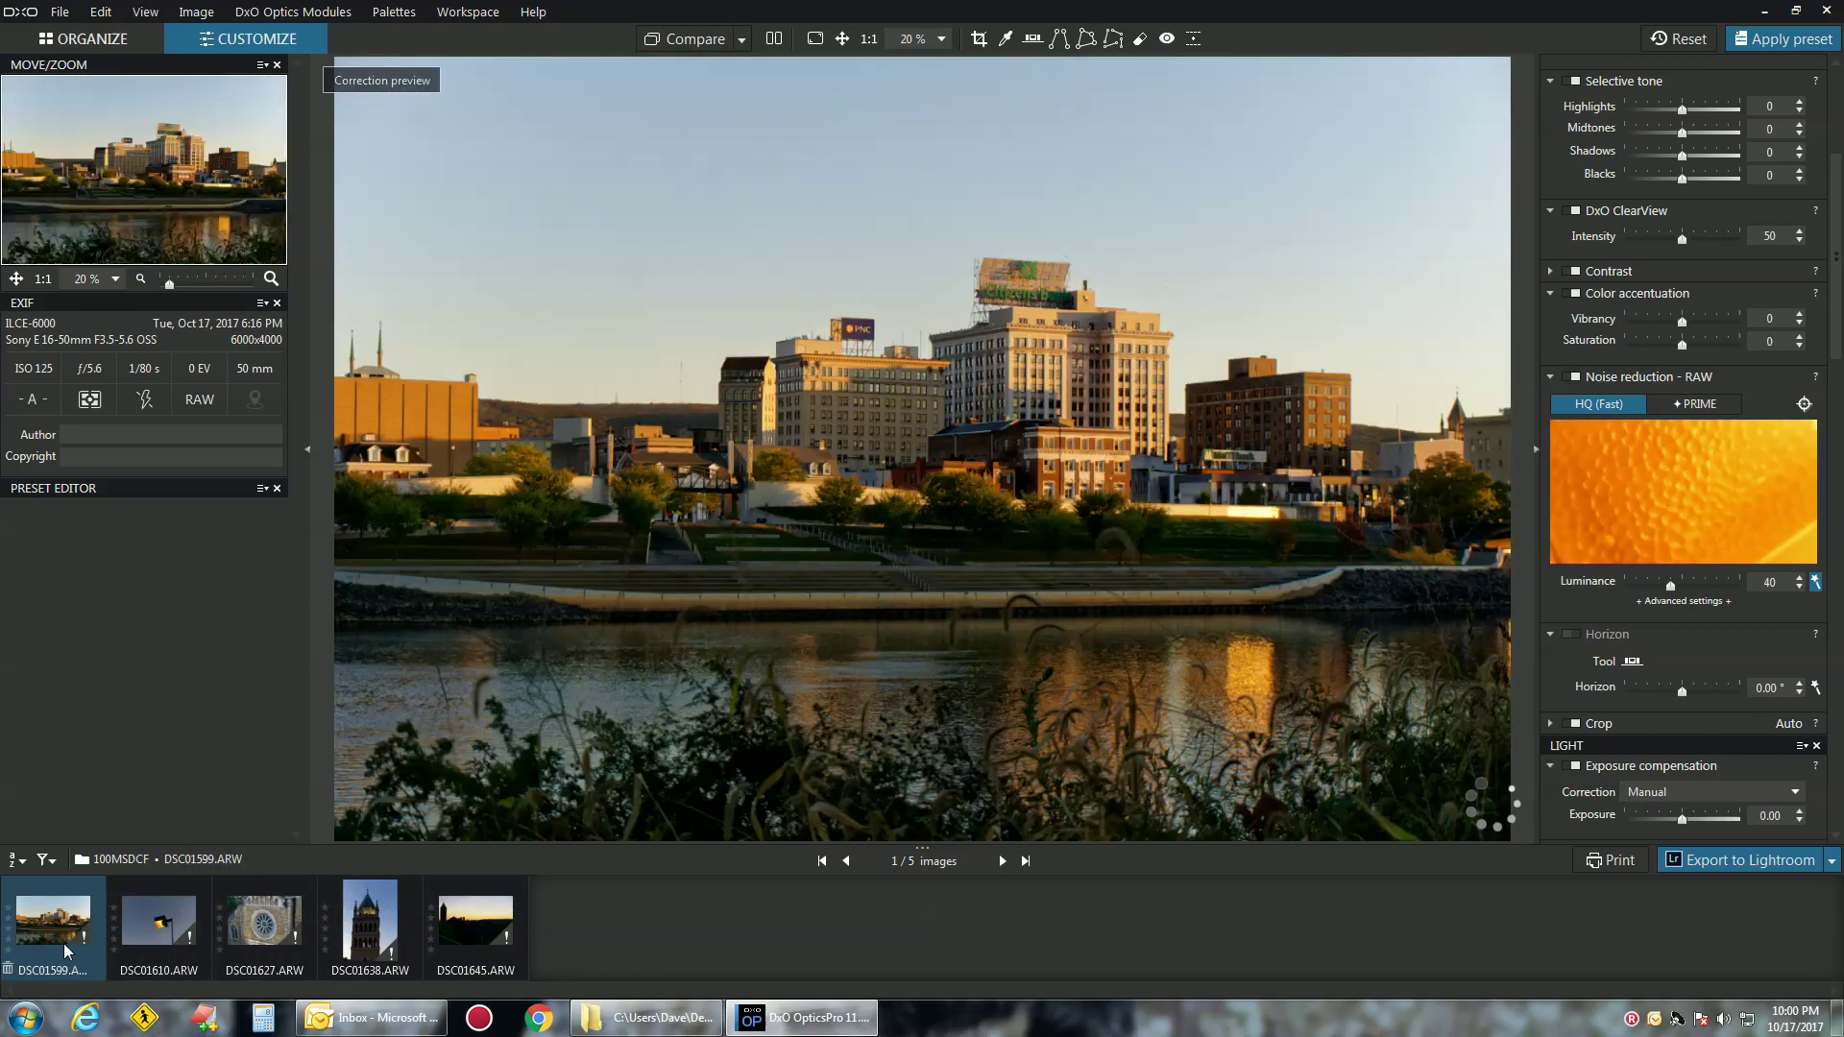
click(173, 925)
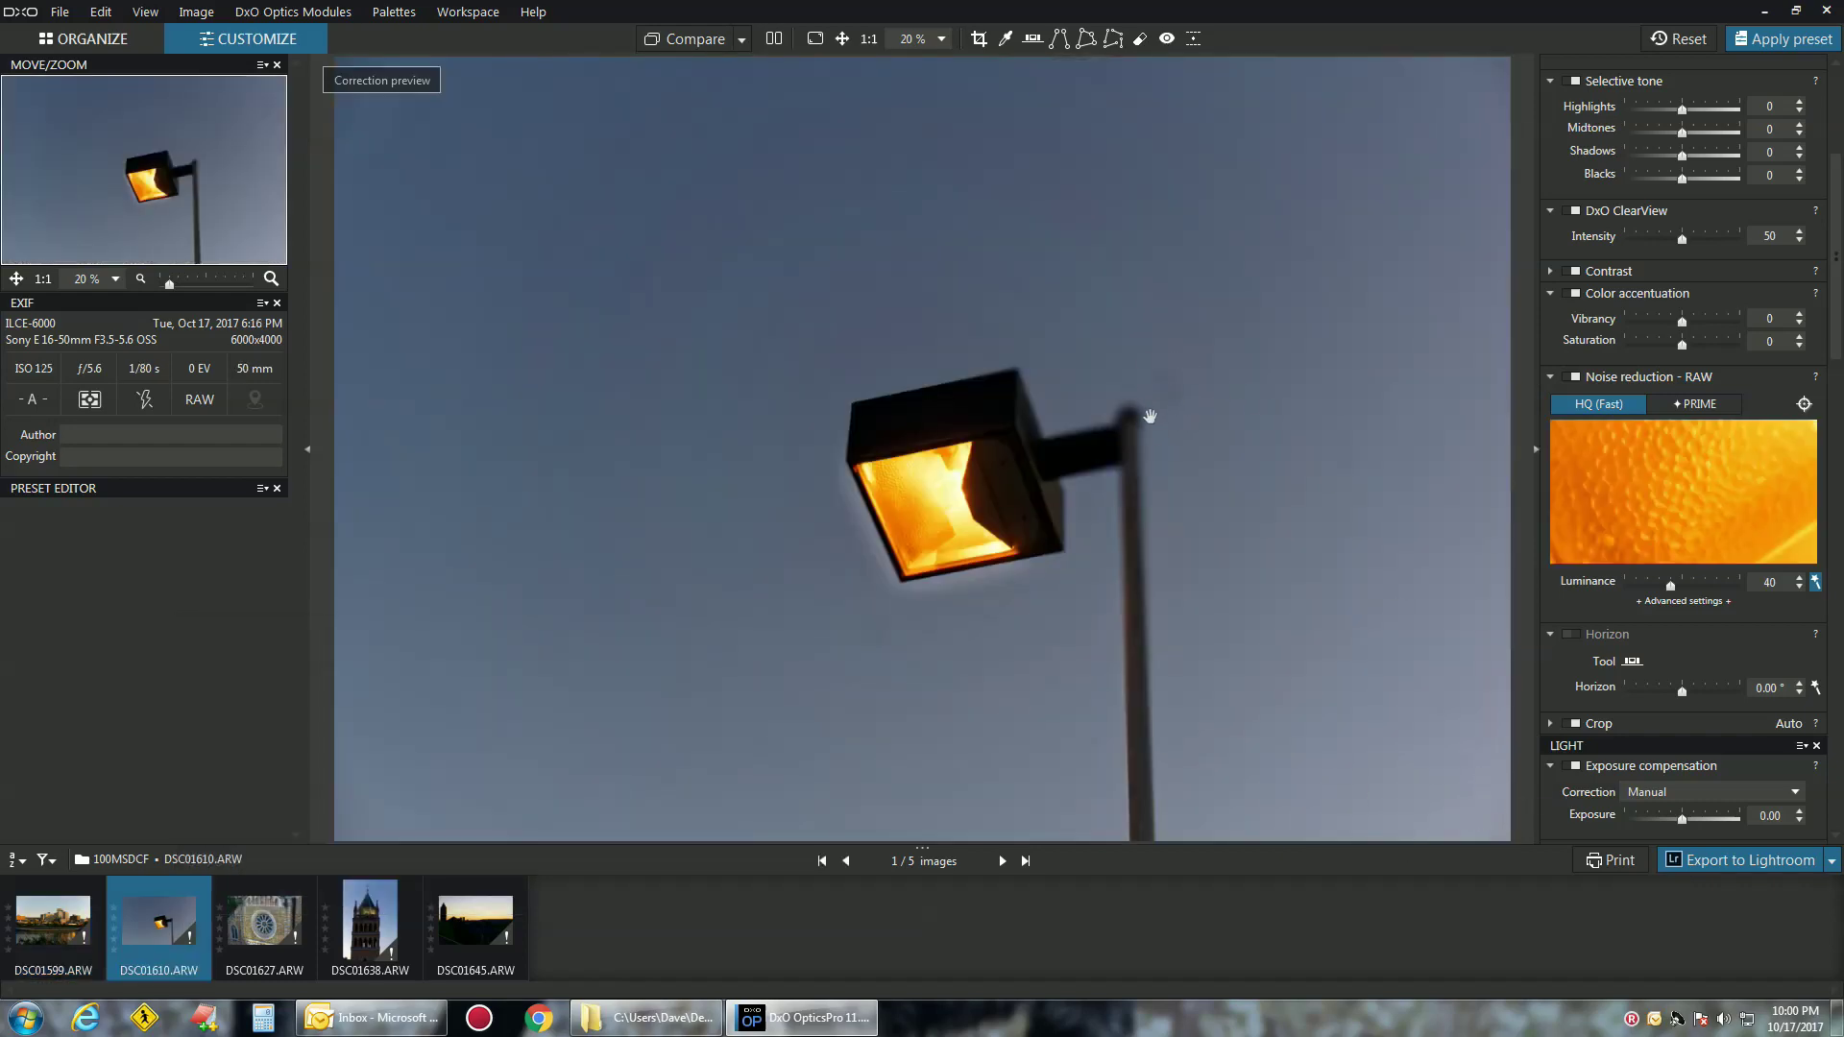
Remove the dust spot beside the lamp head with the Repair tool, then select DSC01599
click(1141, 39)
mouse_move(1138, 350)
mouse_down()
mouse_move(1162, 385)
mouse_move(1146, 390)
mouse_up()
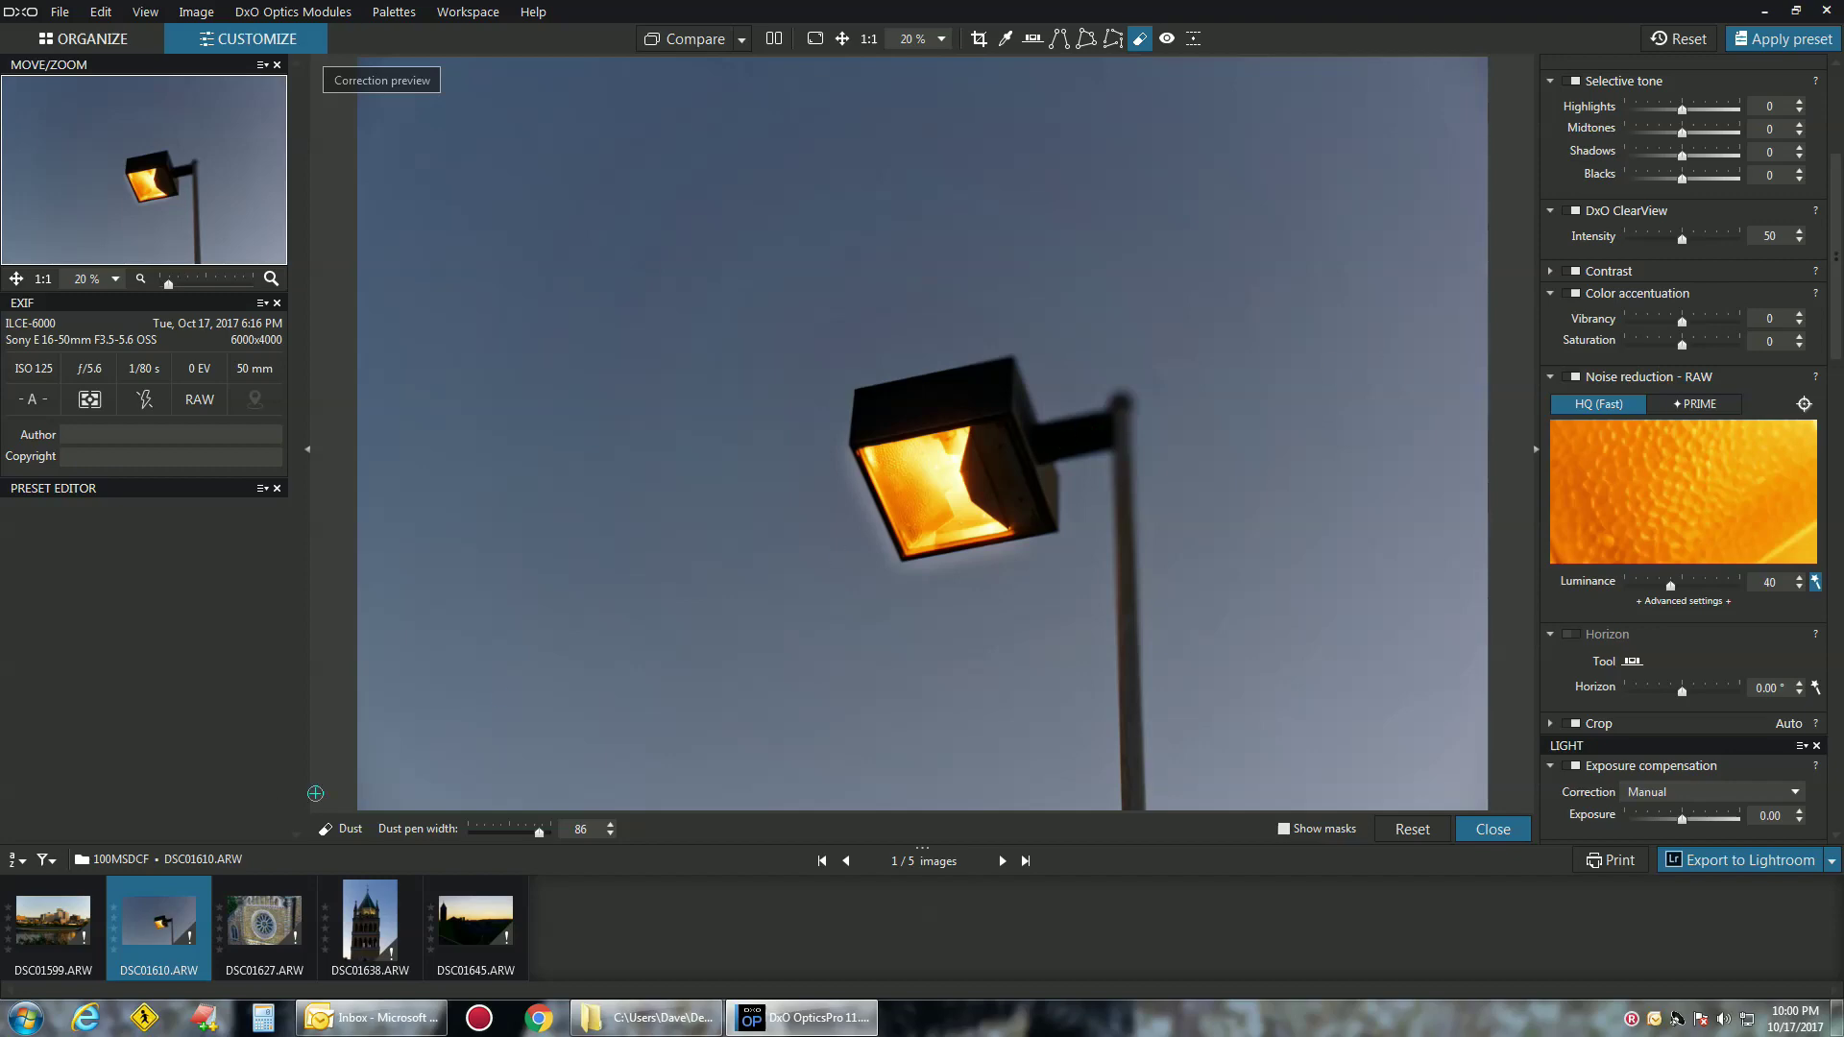
click(32, 909)
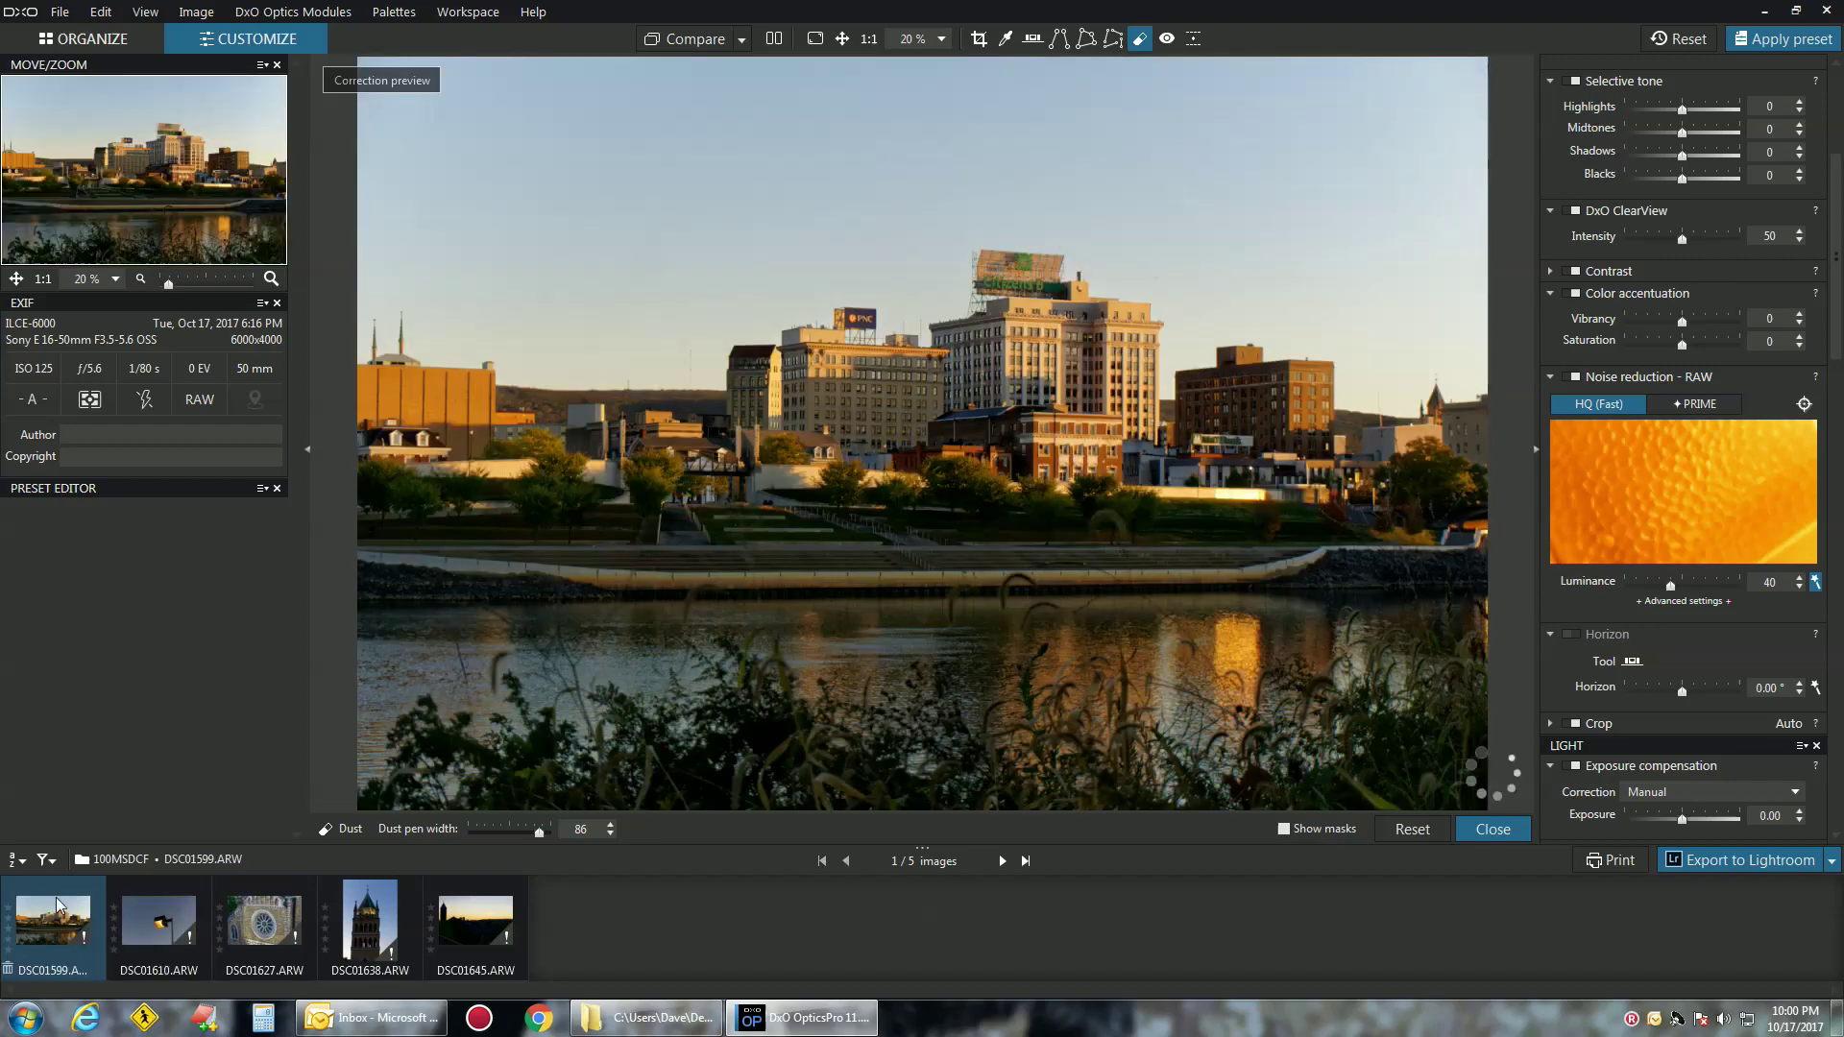
Crop the riverfront photo to 5383 x 3589 and auto-level its horizon to -0.05°
click(978, 40)
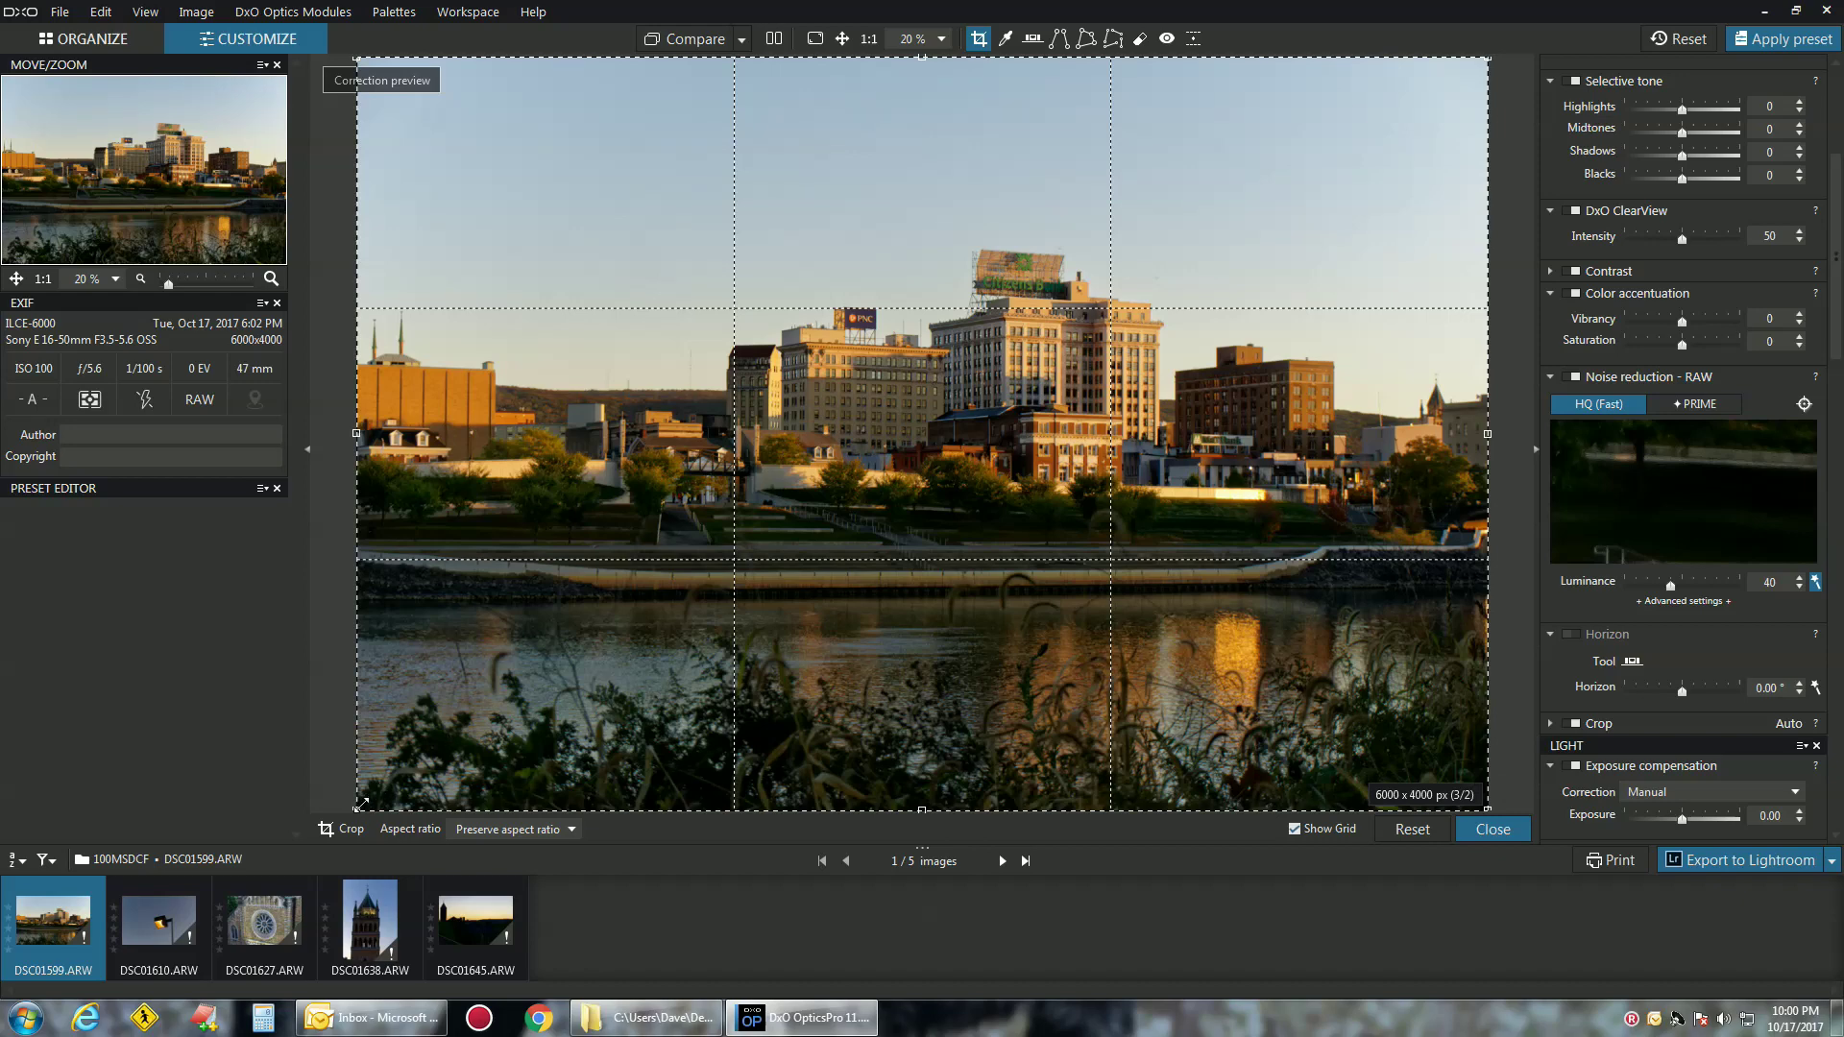
drag(368, 807, 473, 733)
double_click(990, 491)
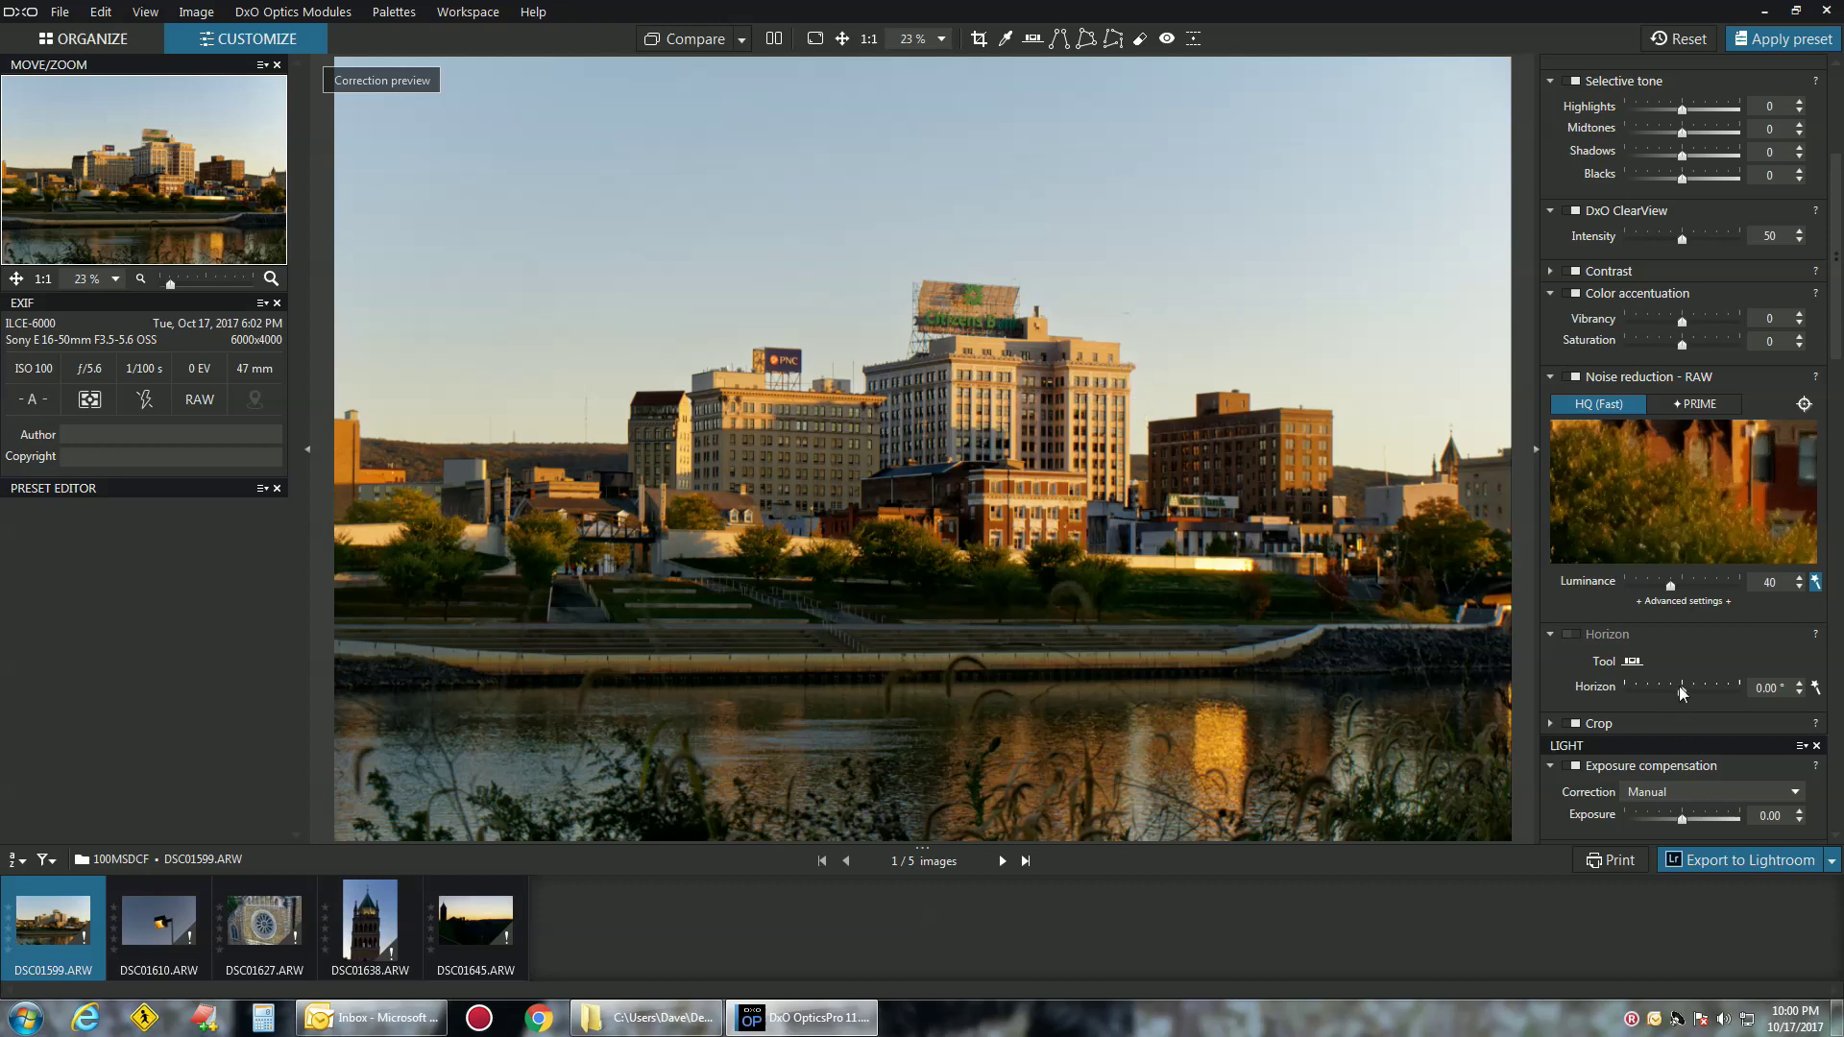
mouse_move(1683, 691)
mouse_down()
mouse_move(1616, 693)
mouse_move(1723, 688)
mouse_move(1684, 689)
mouse_up()
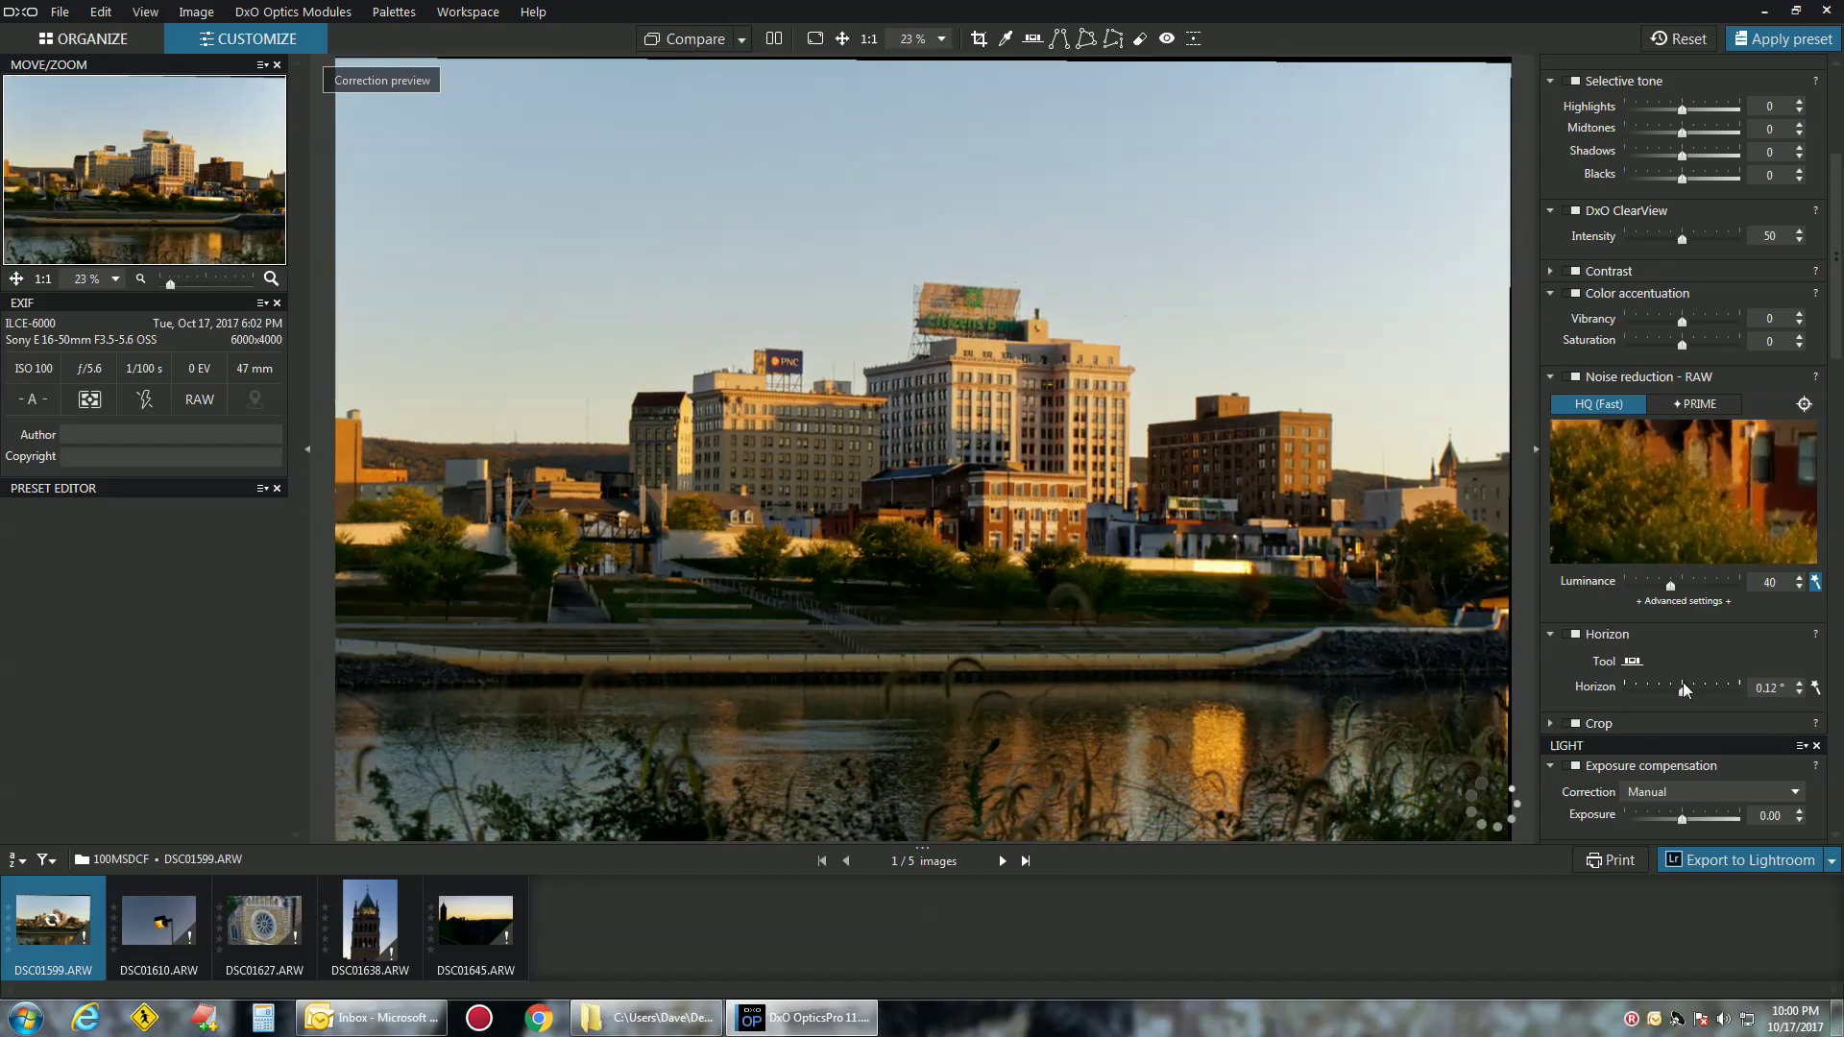
click(1815, 688)
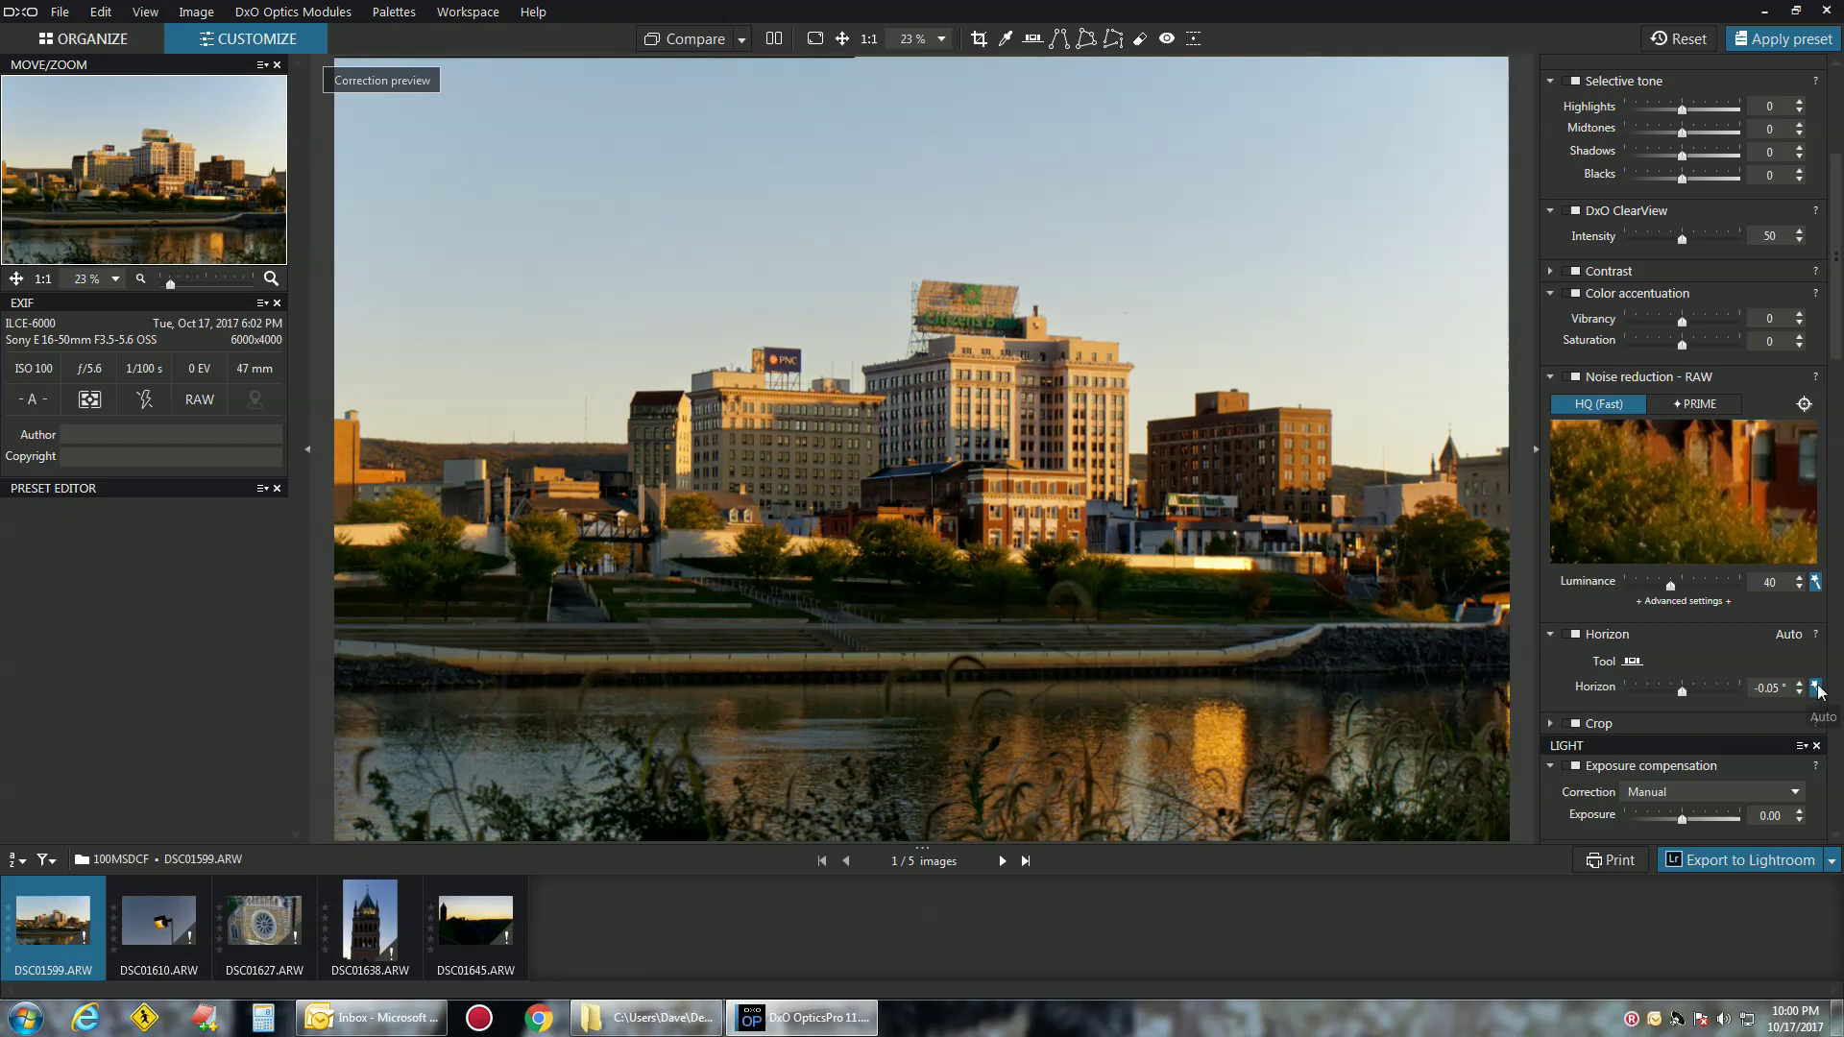
Select the church tower photo DSC01638 and auto-level its horizon to 0.05°
click(132, 905)
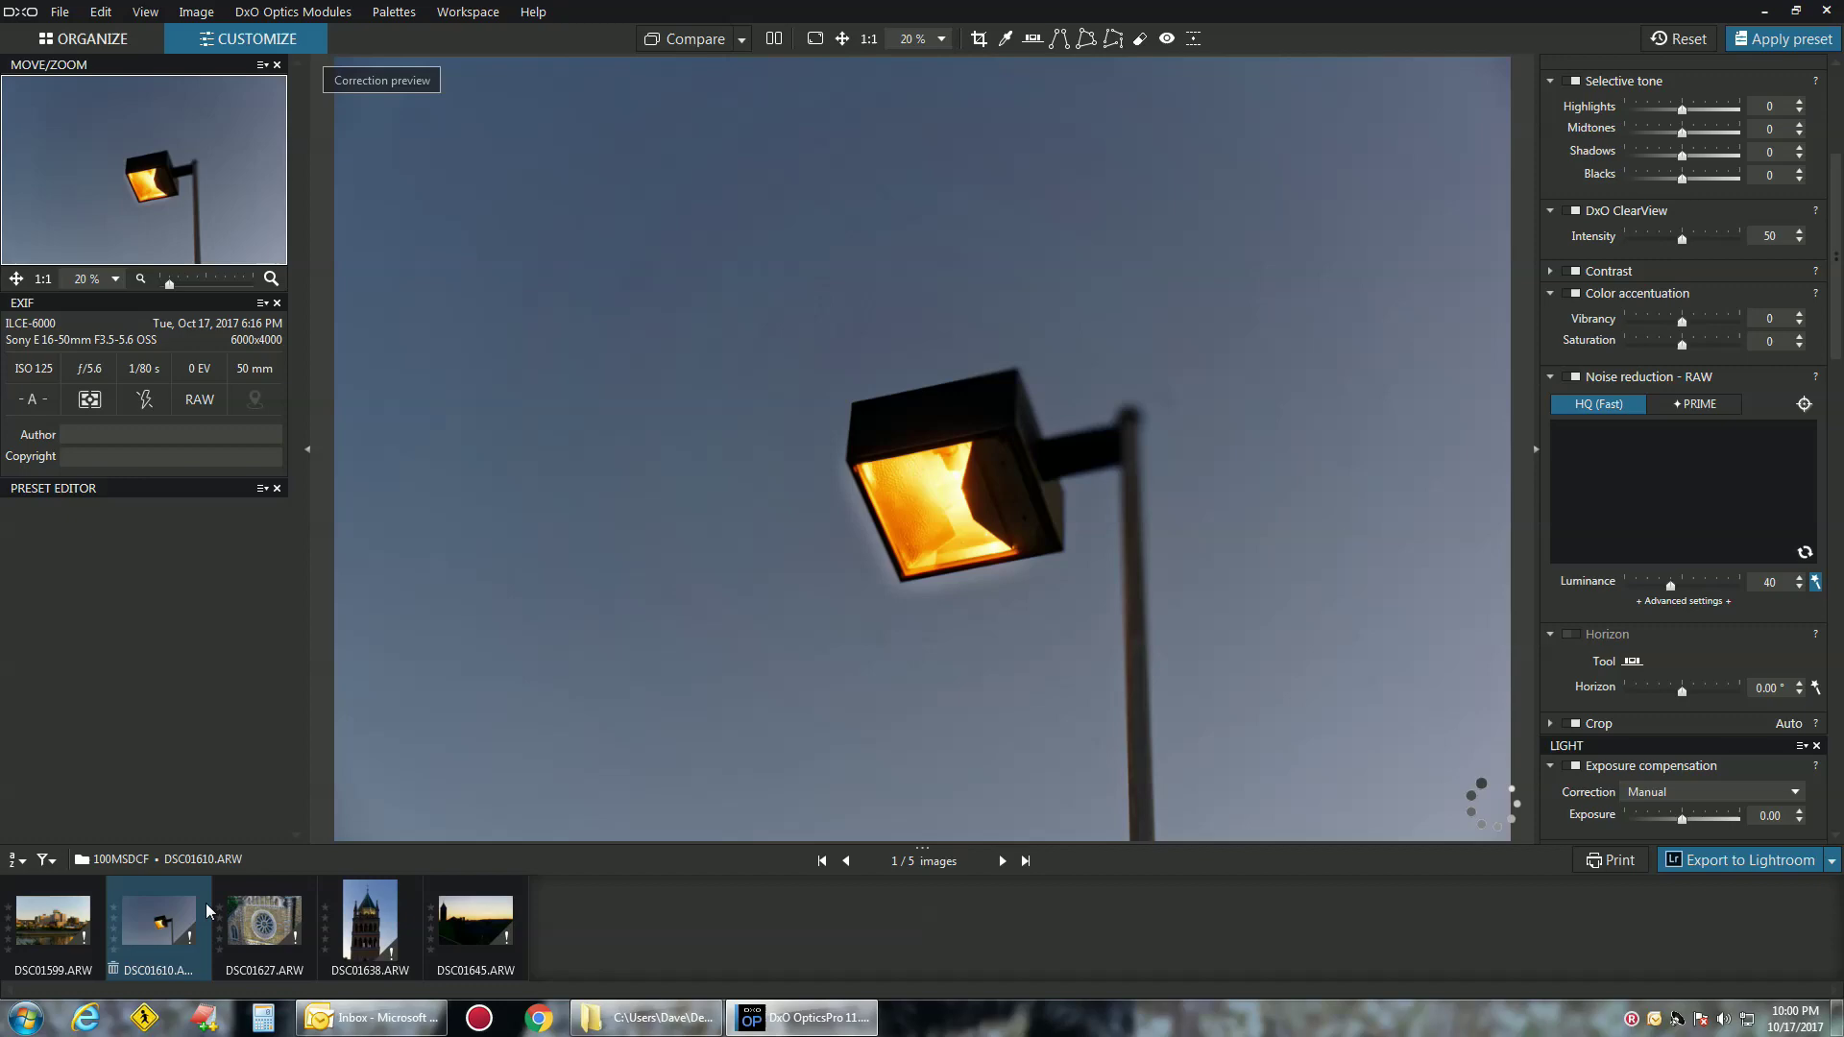
click(264, 917)
click(371, 919)
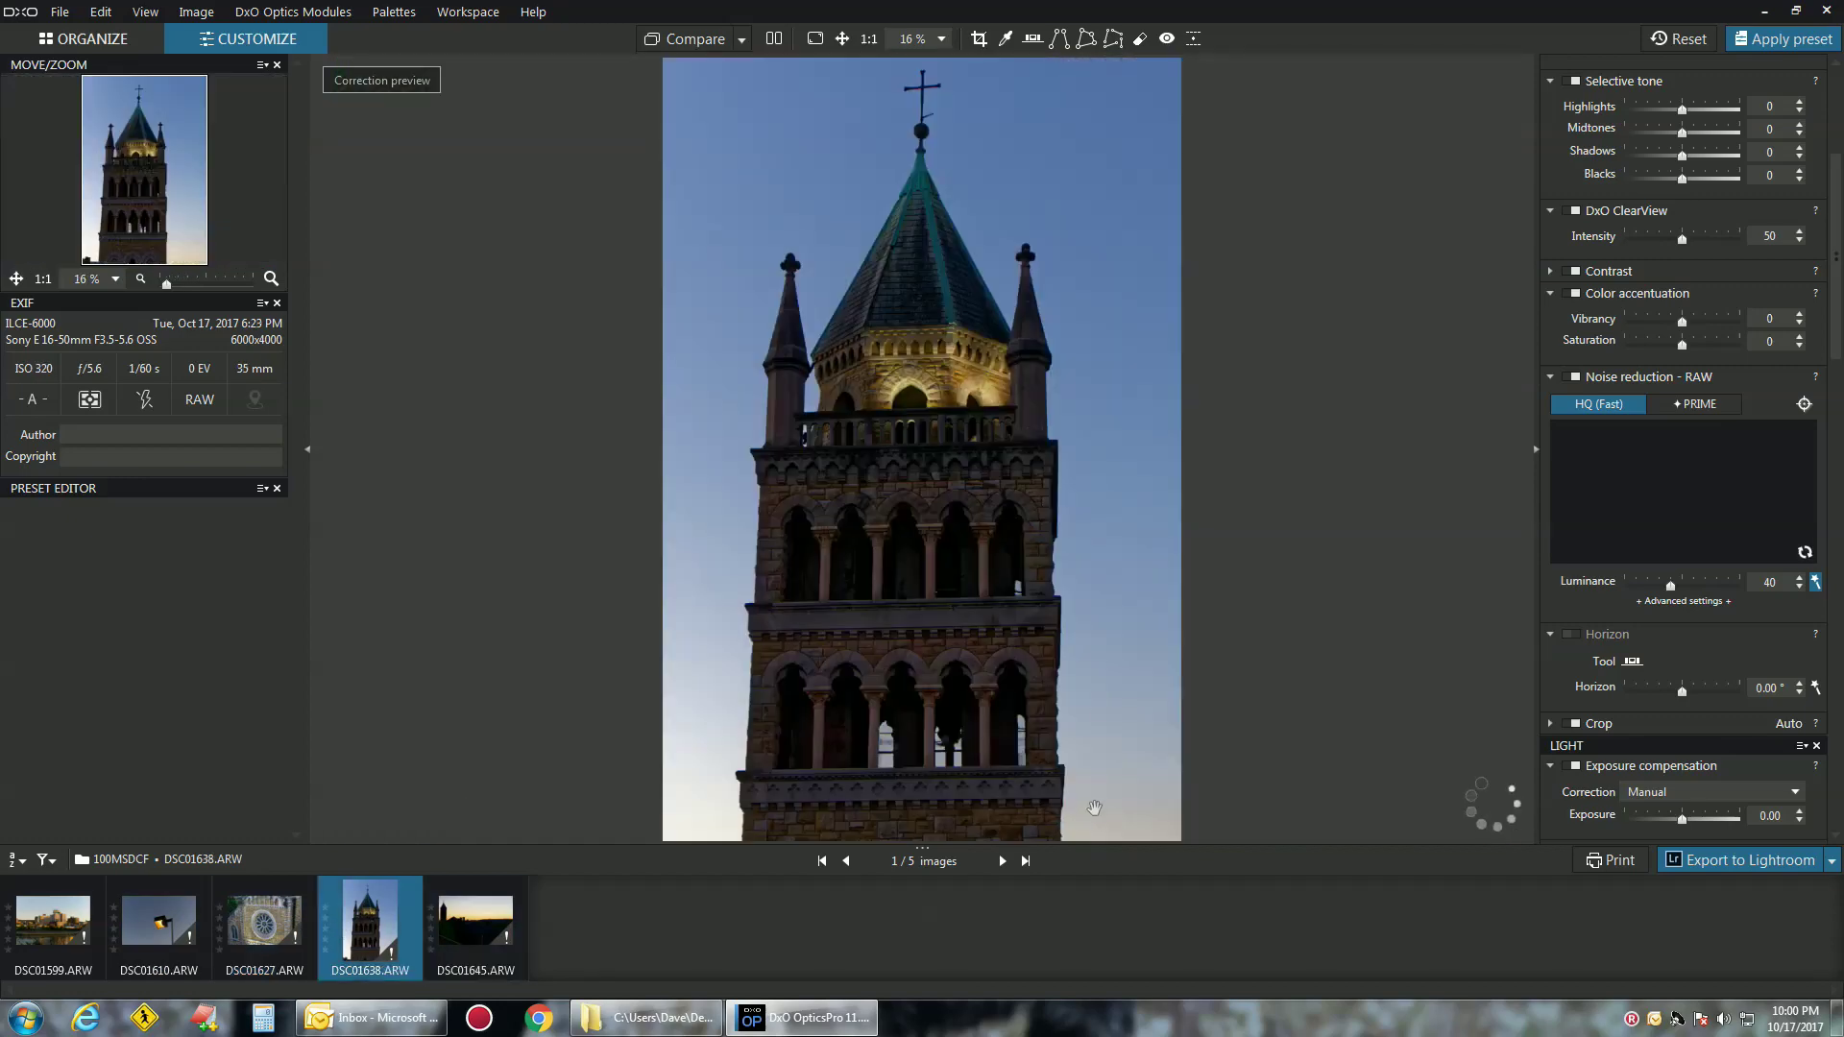
click(1814, 688)
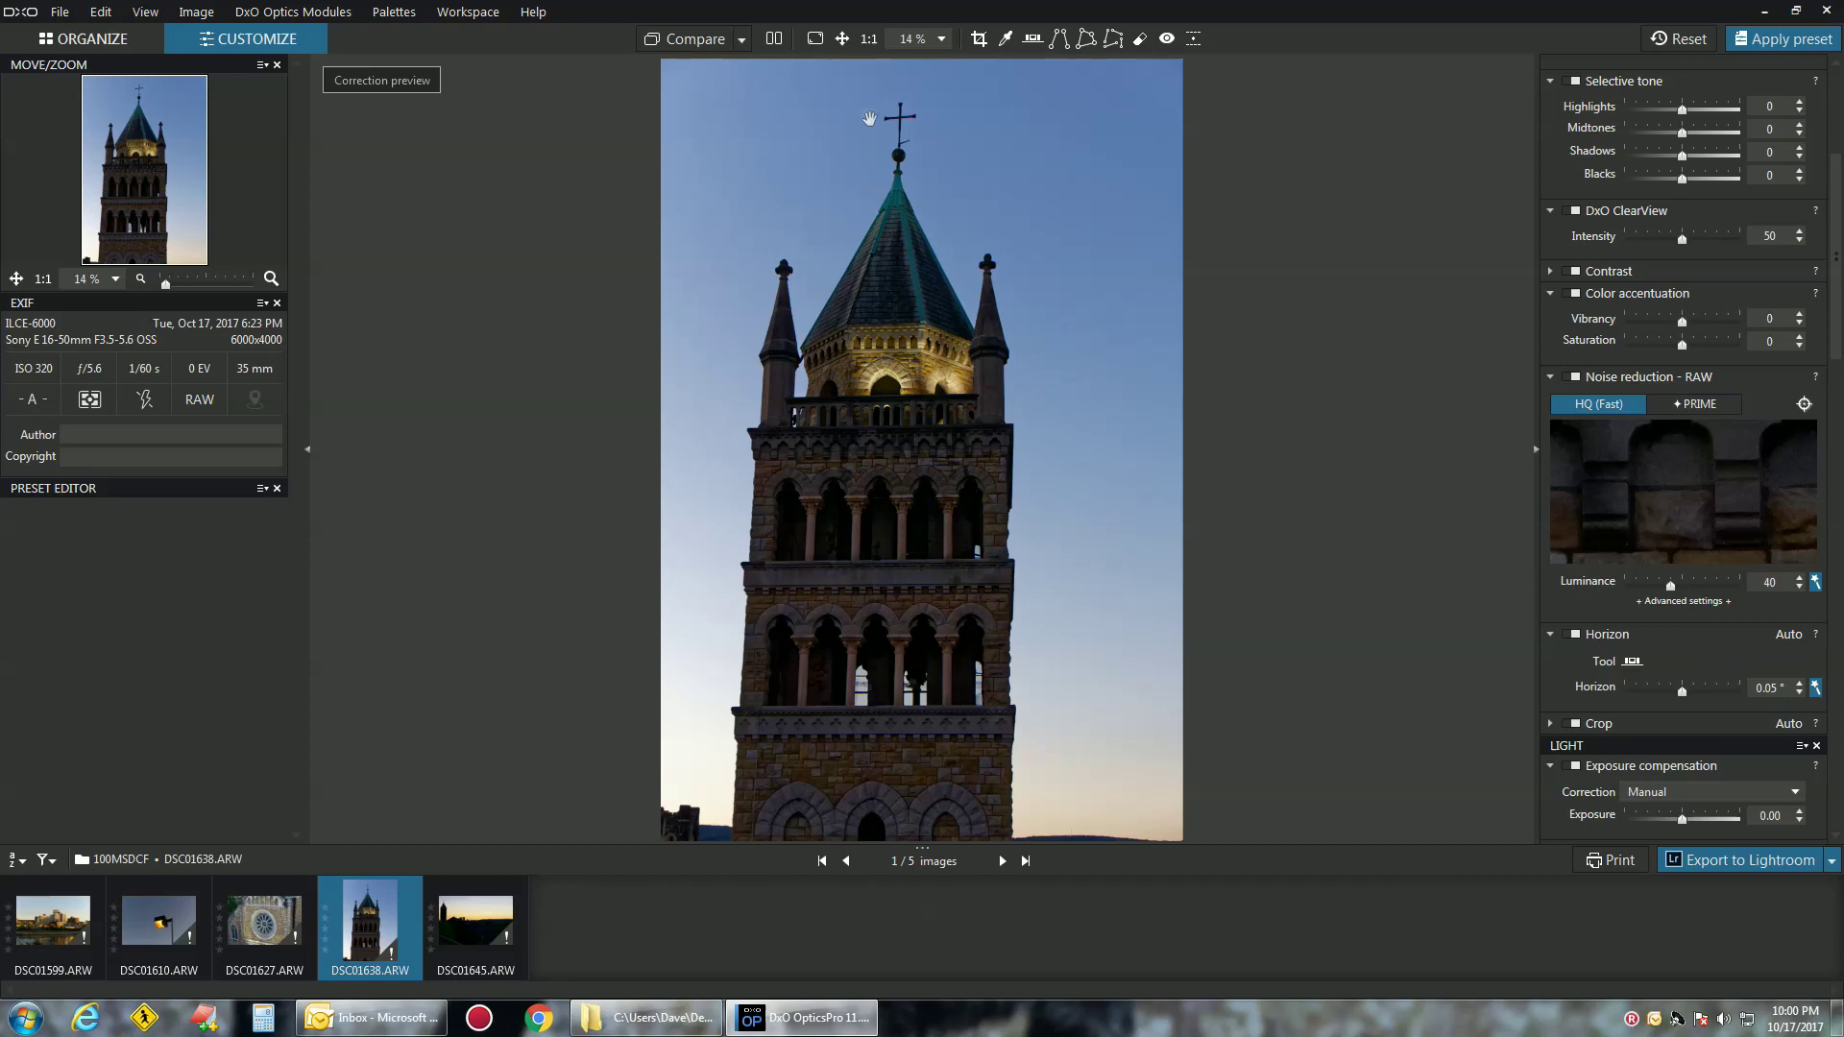
Crop the tower photo tighter from the bottom to 3825 x 5738 px
click(979, 40)
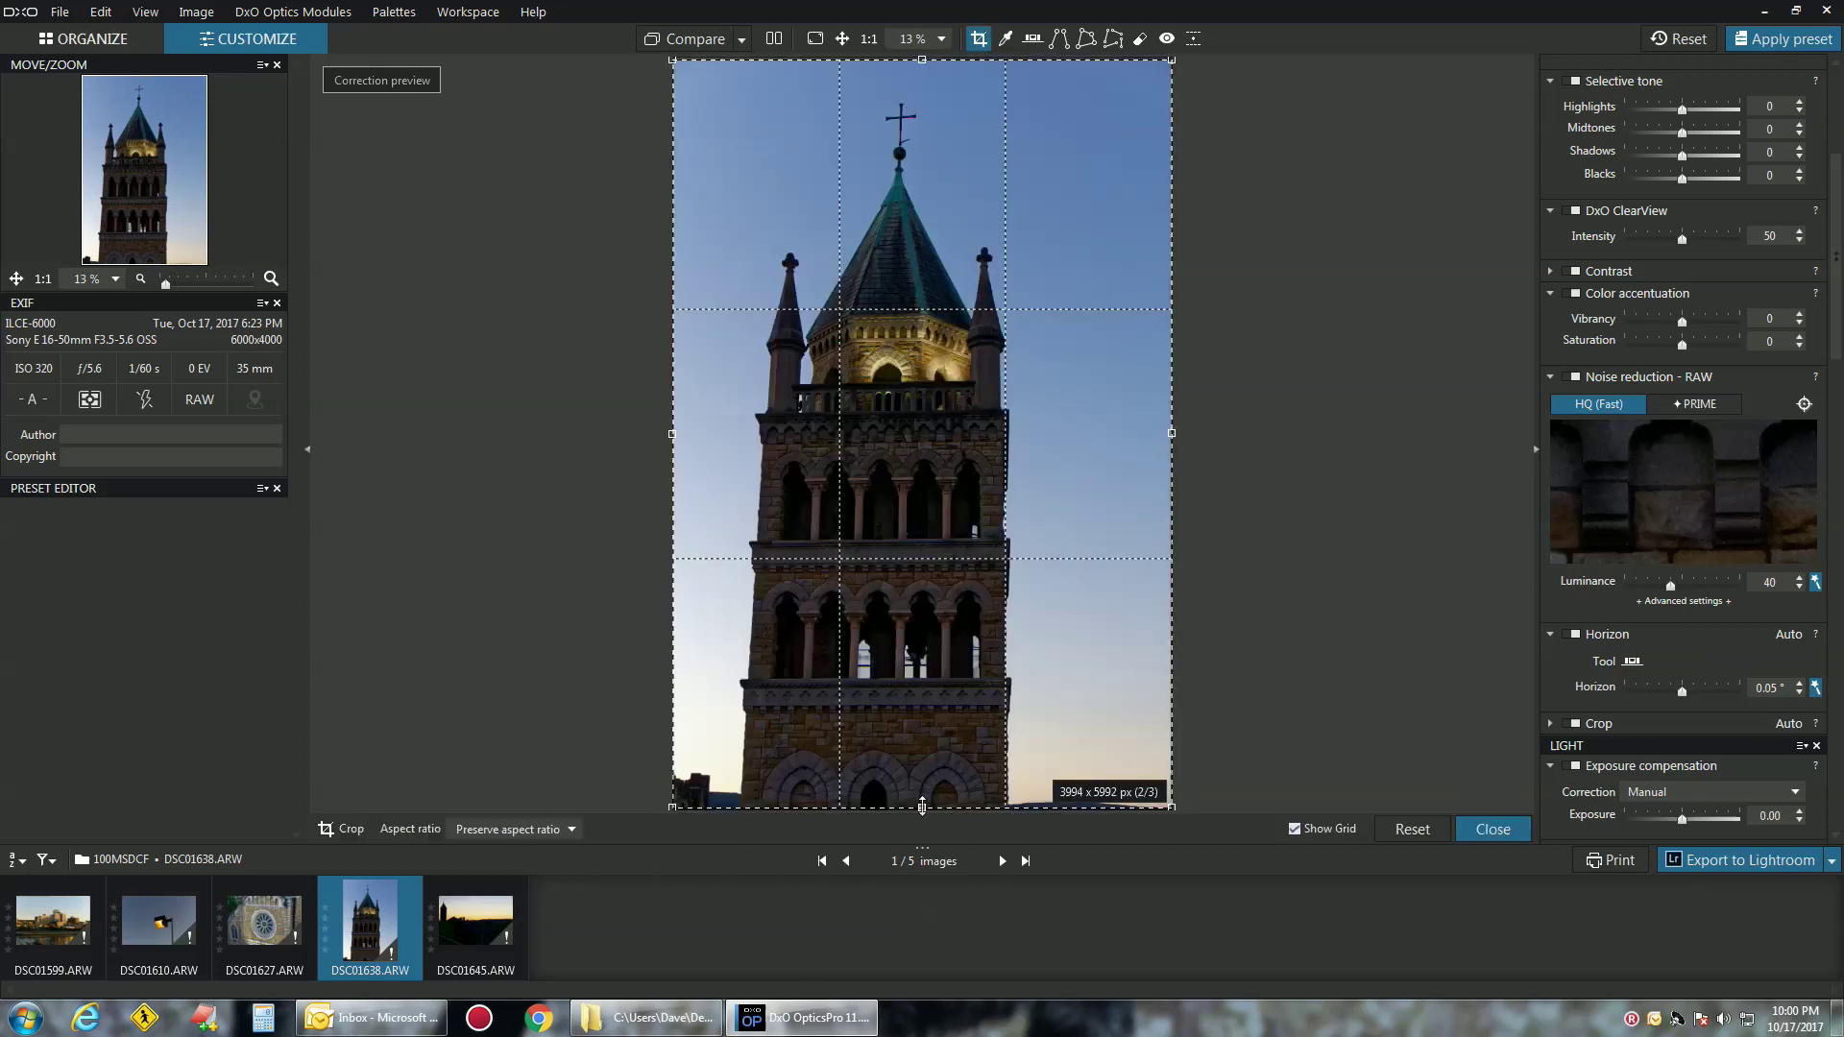
drag(922, 807, 917, 774)
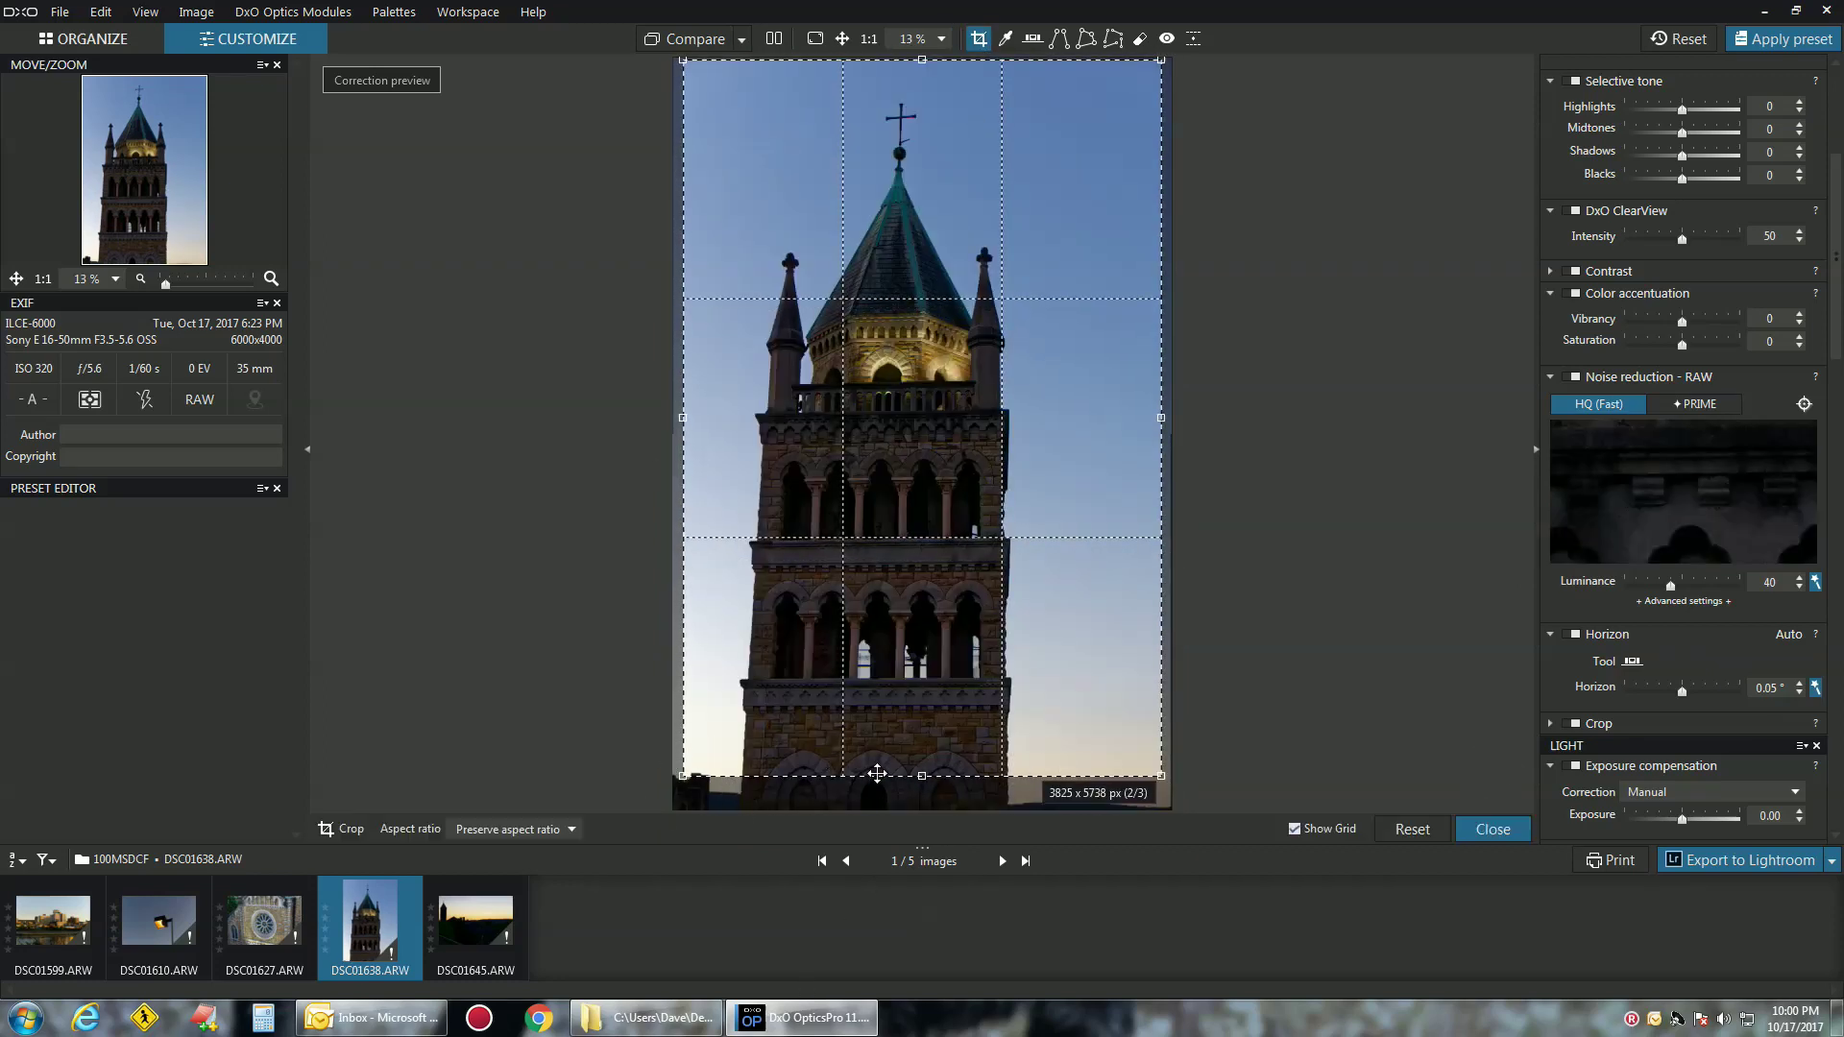
key(Return)
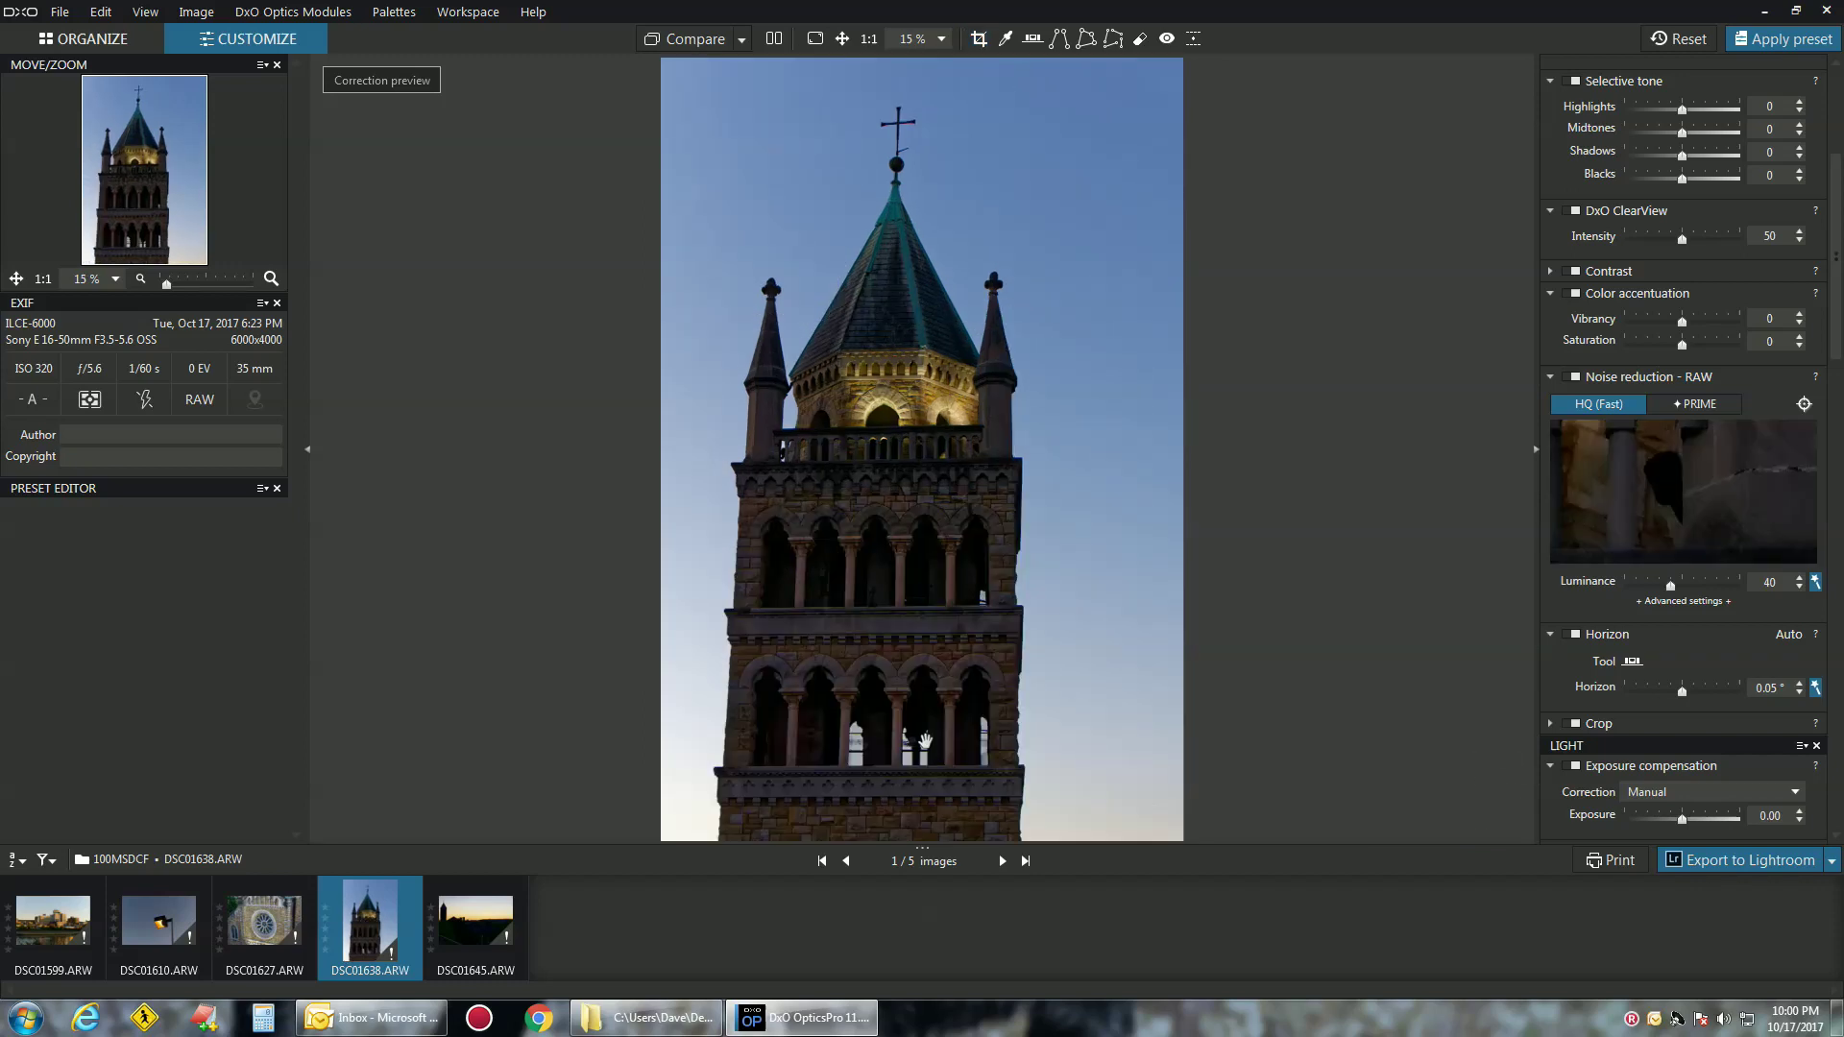
Replace auto-levelling with a -1.79° horizon tilt and recrop the tower photo to 3519 x 5278 px
click(1816, 688)
drag(1687, 697, 1671, 697)
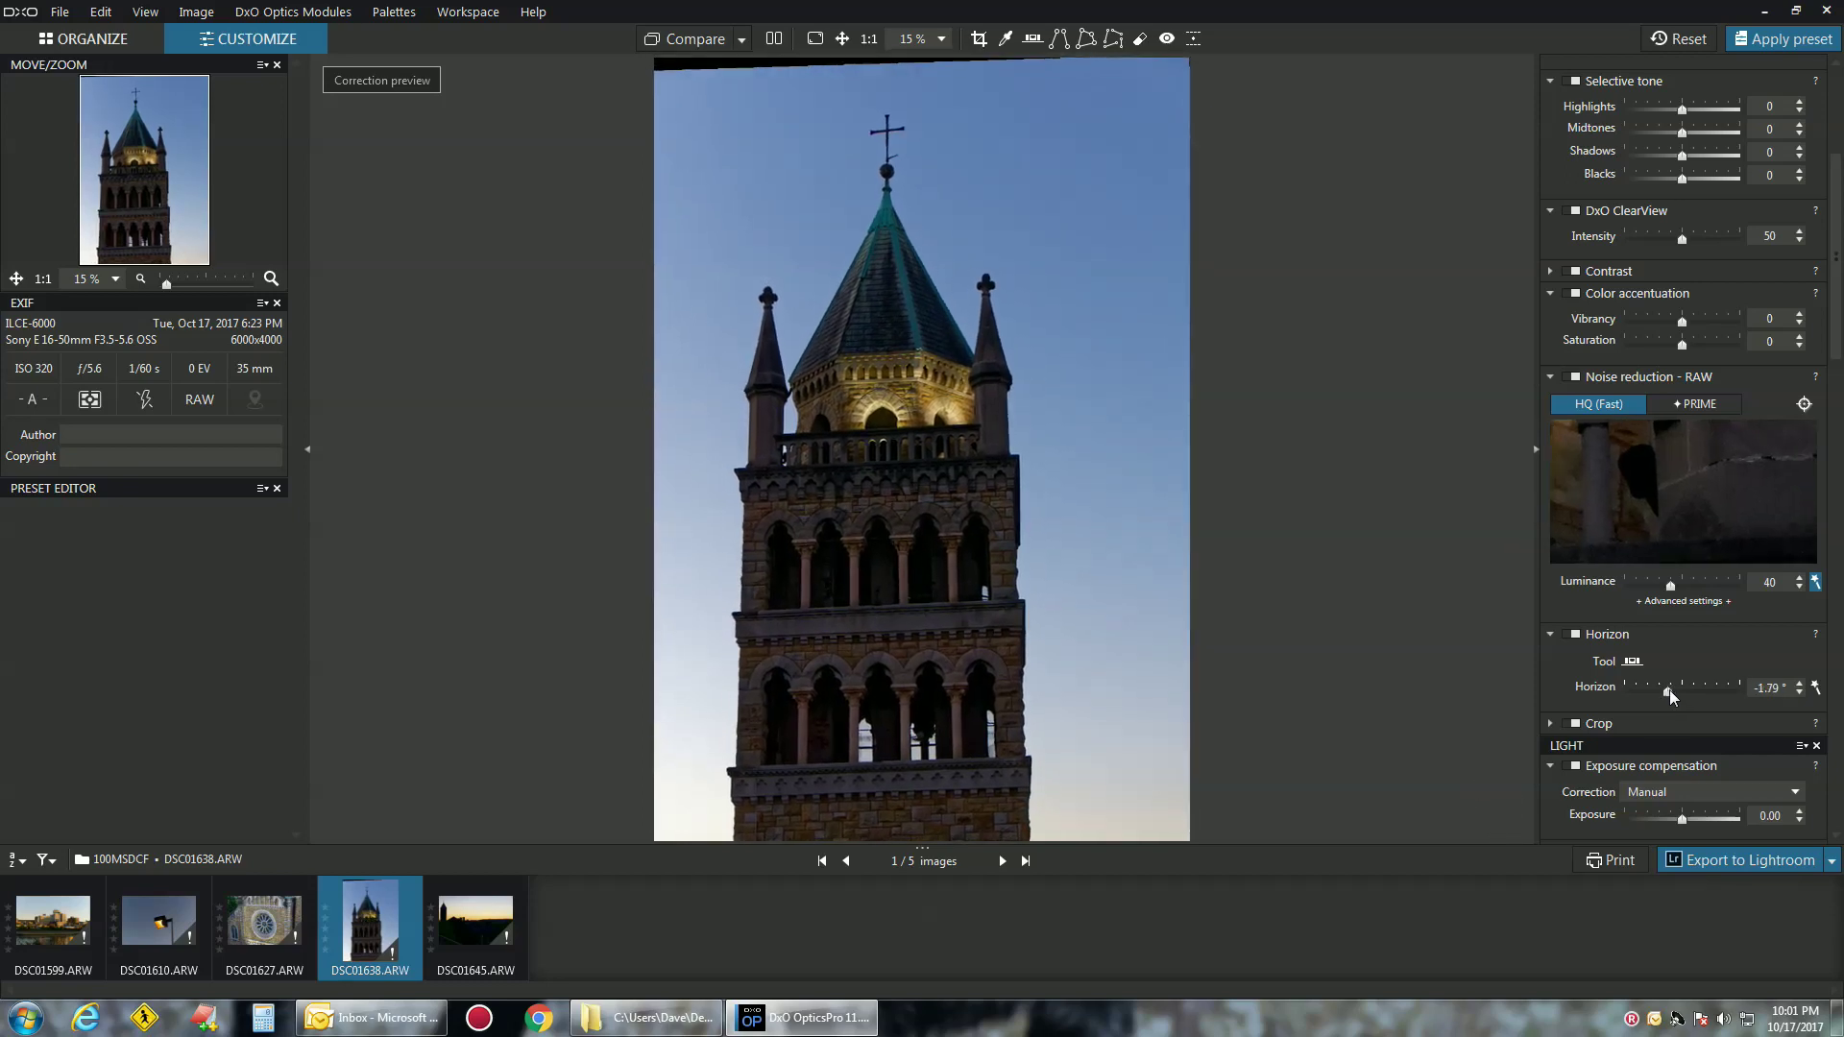
click(978, 39)
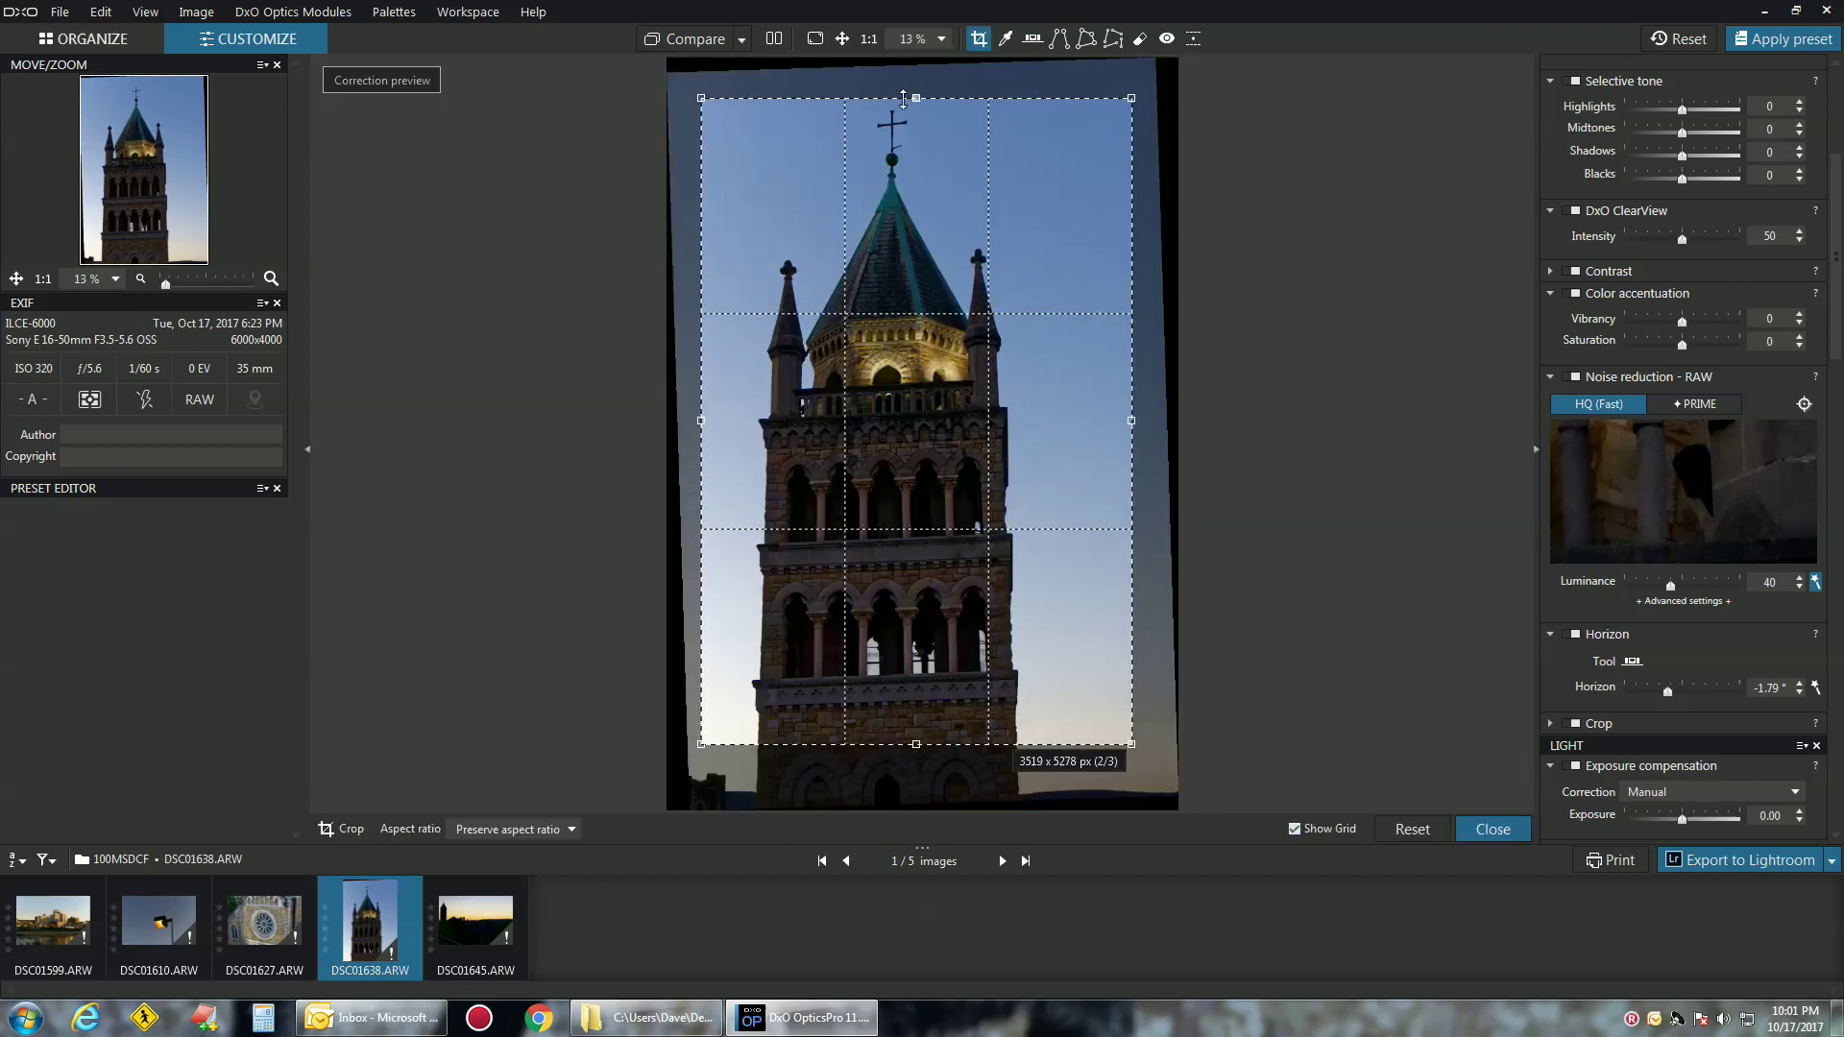
key(Return)
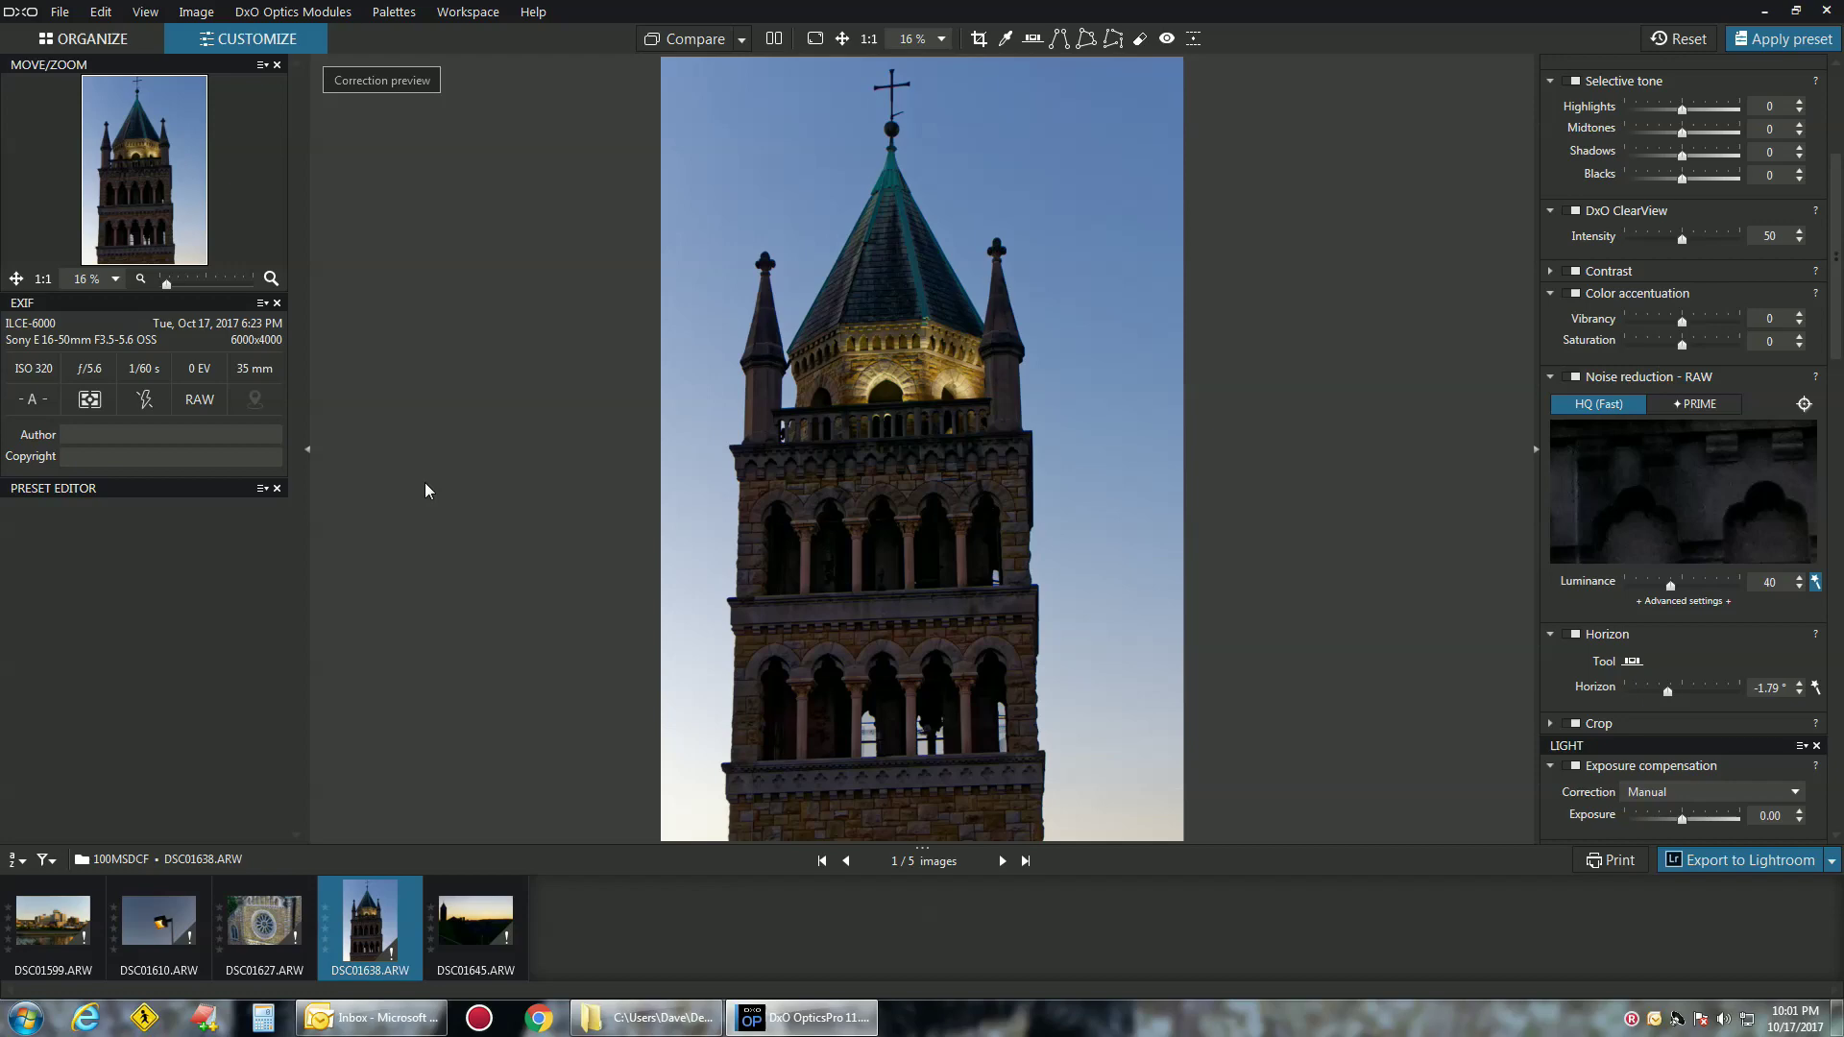
Apply the custom preset to riverfront DSC01599, then select all five photos for export
click(70, 920)
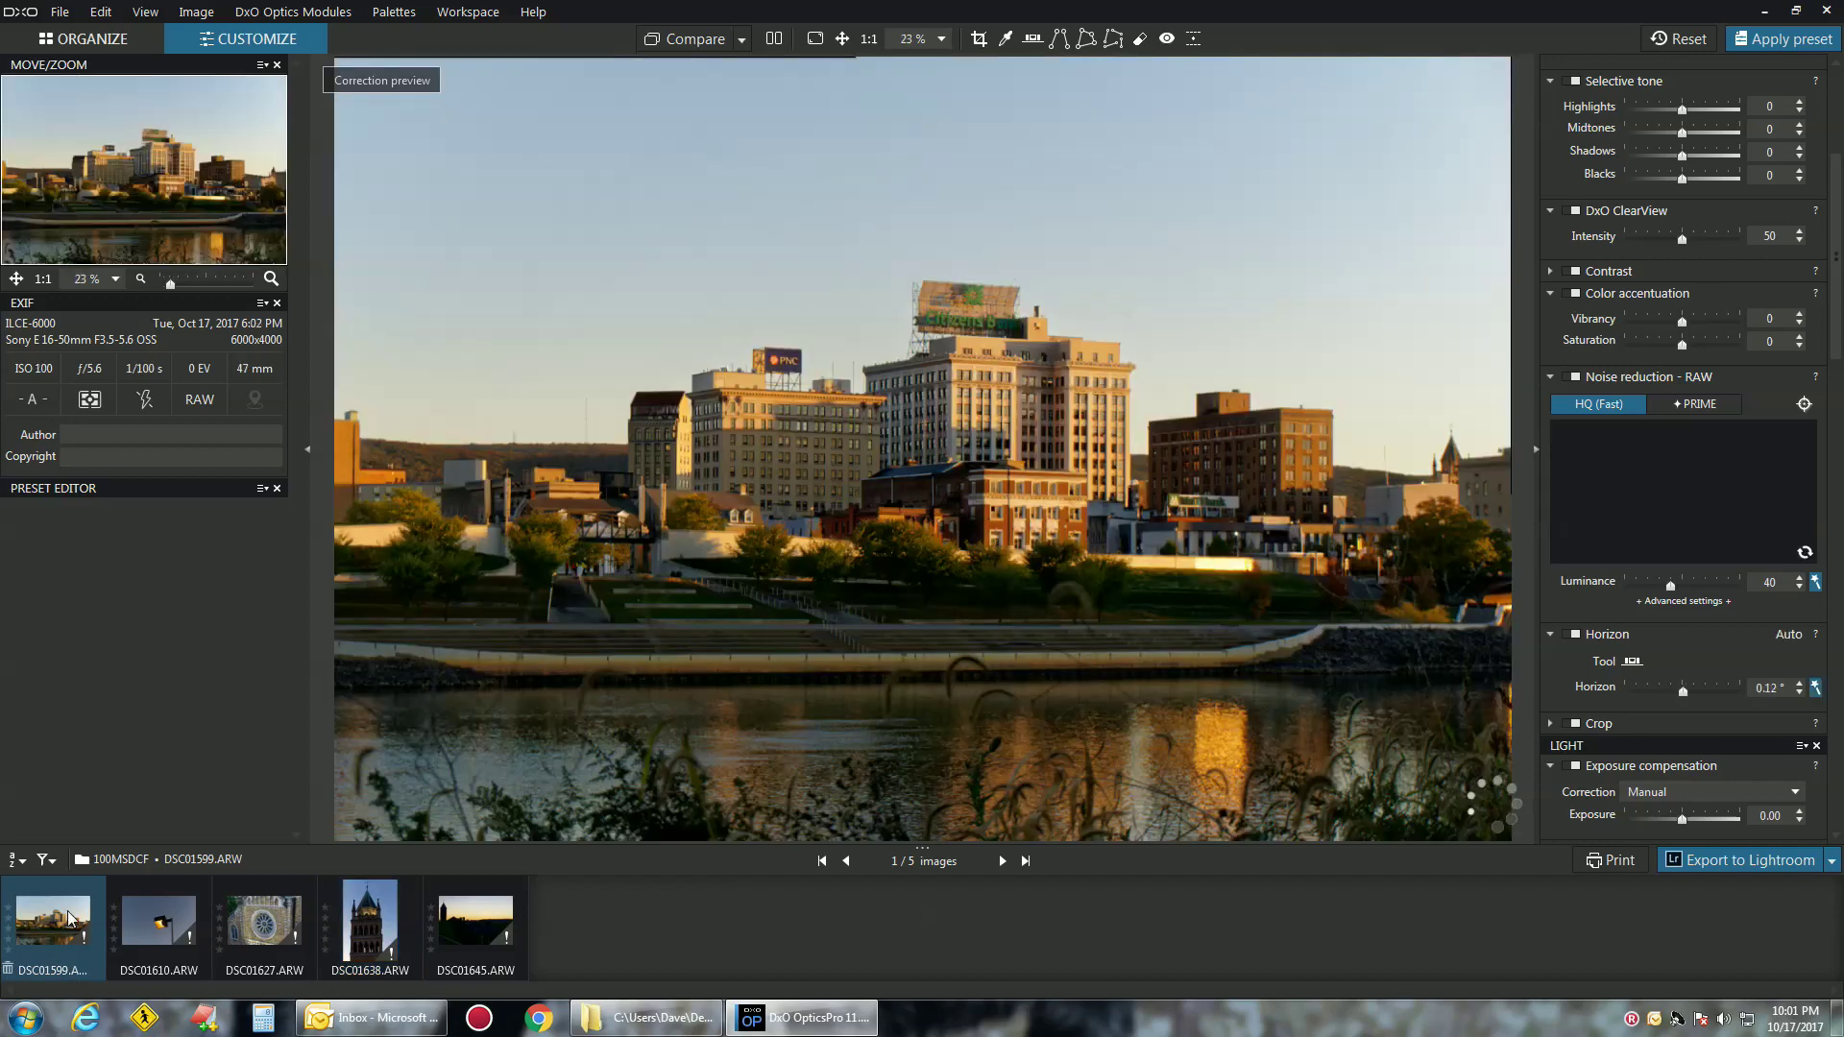
click(1784, 41)
click(988, 459)
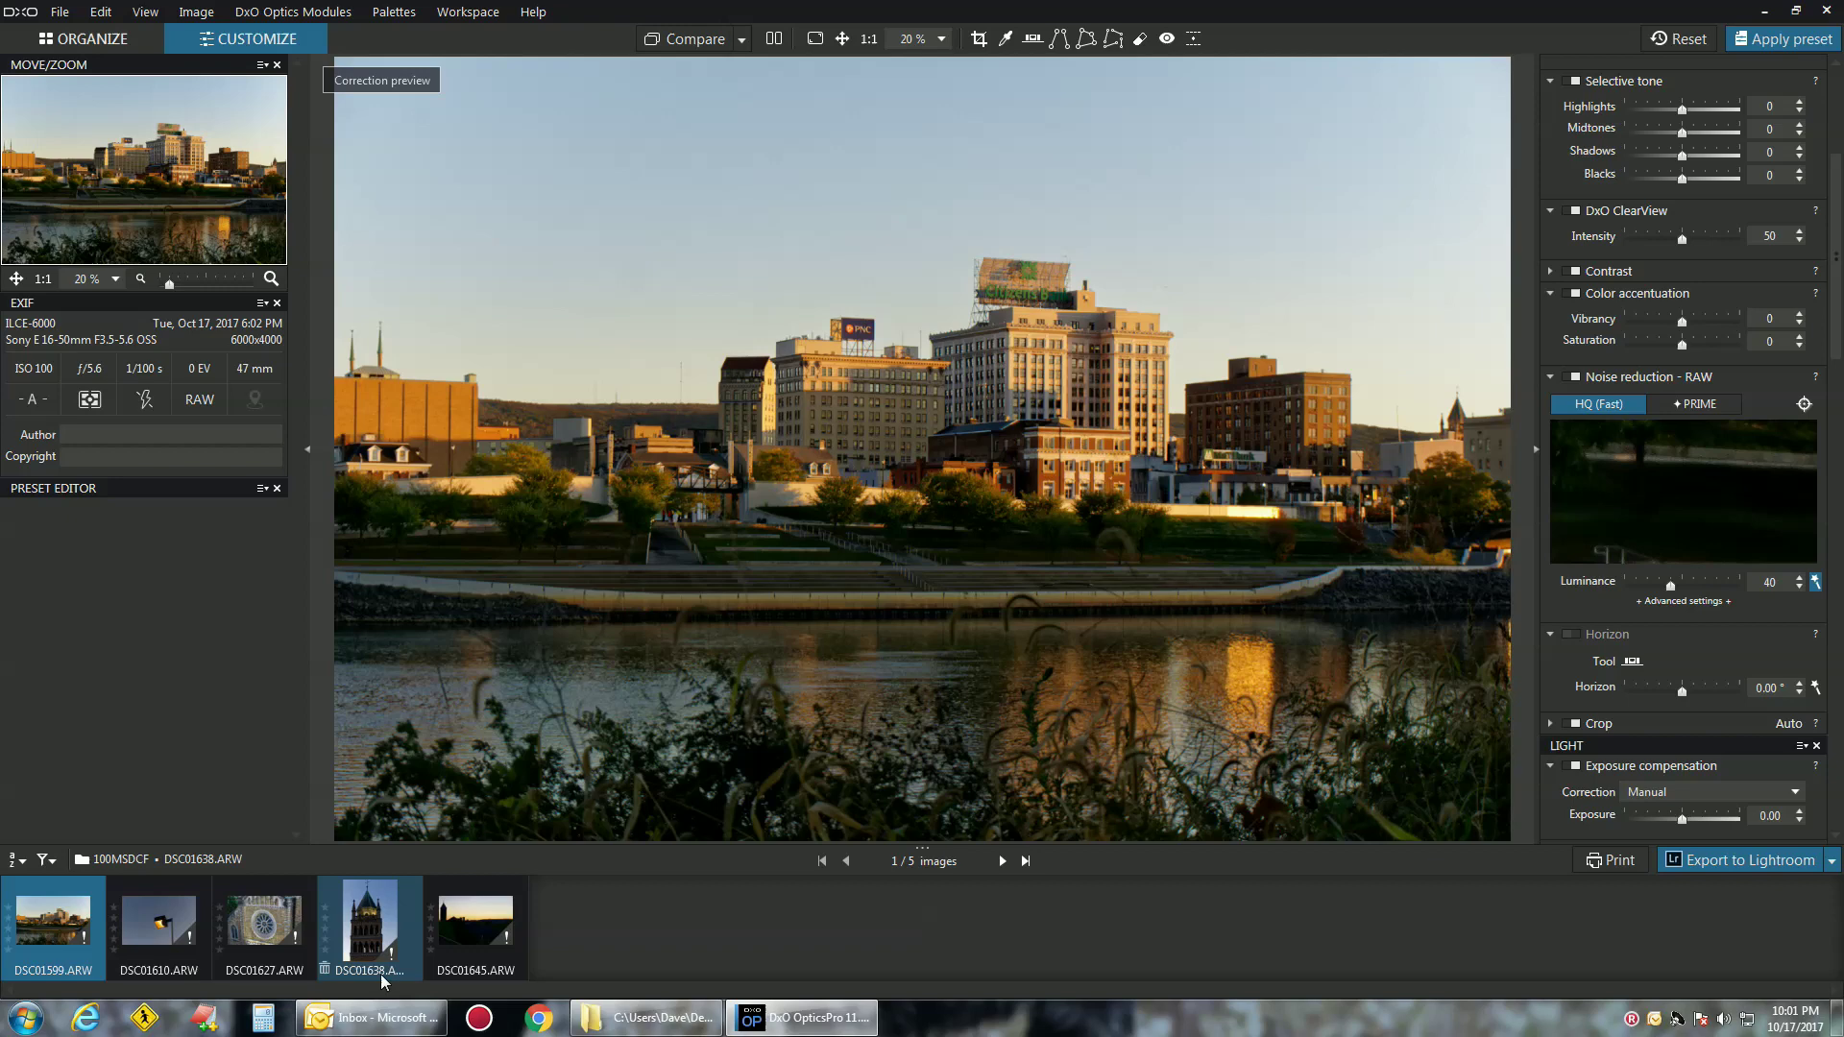
key(ctrl+a)
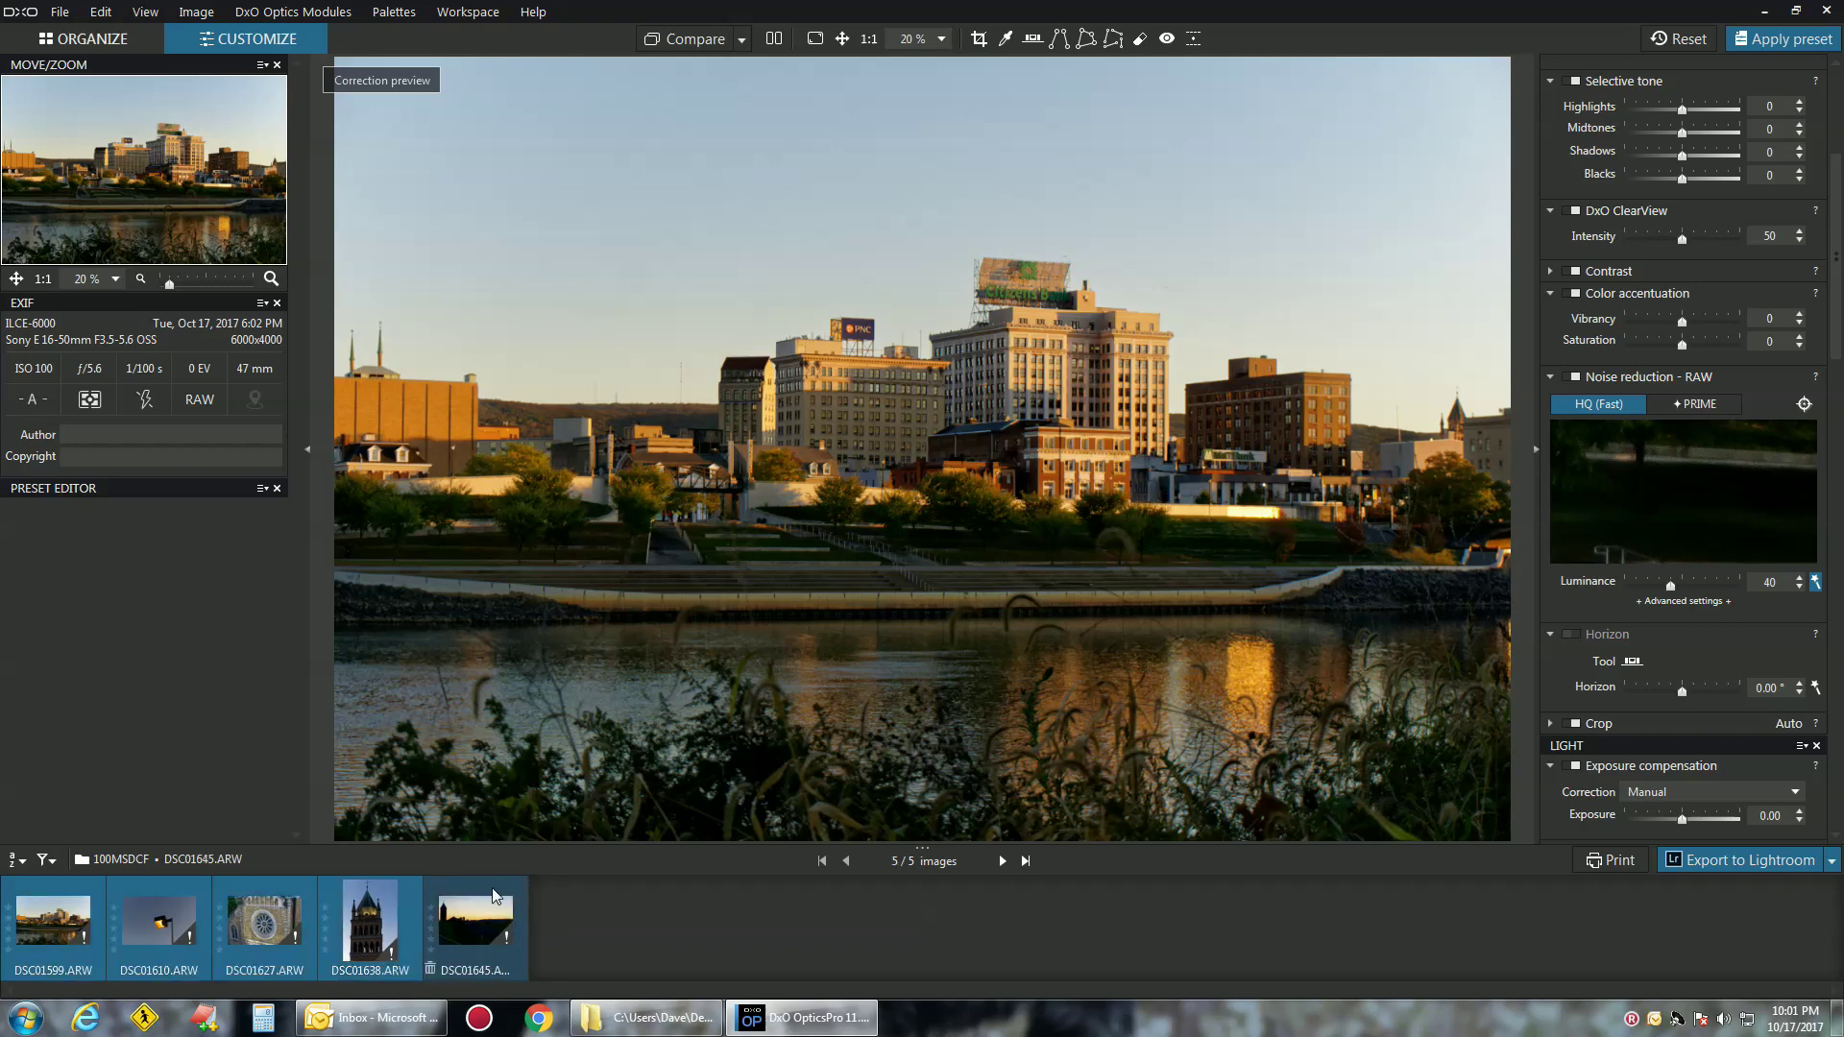
click(1831, 861)
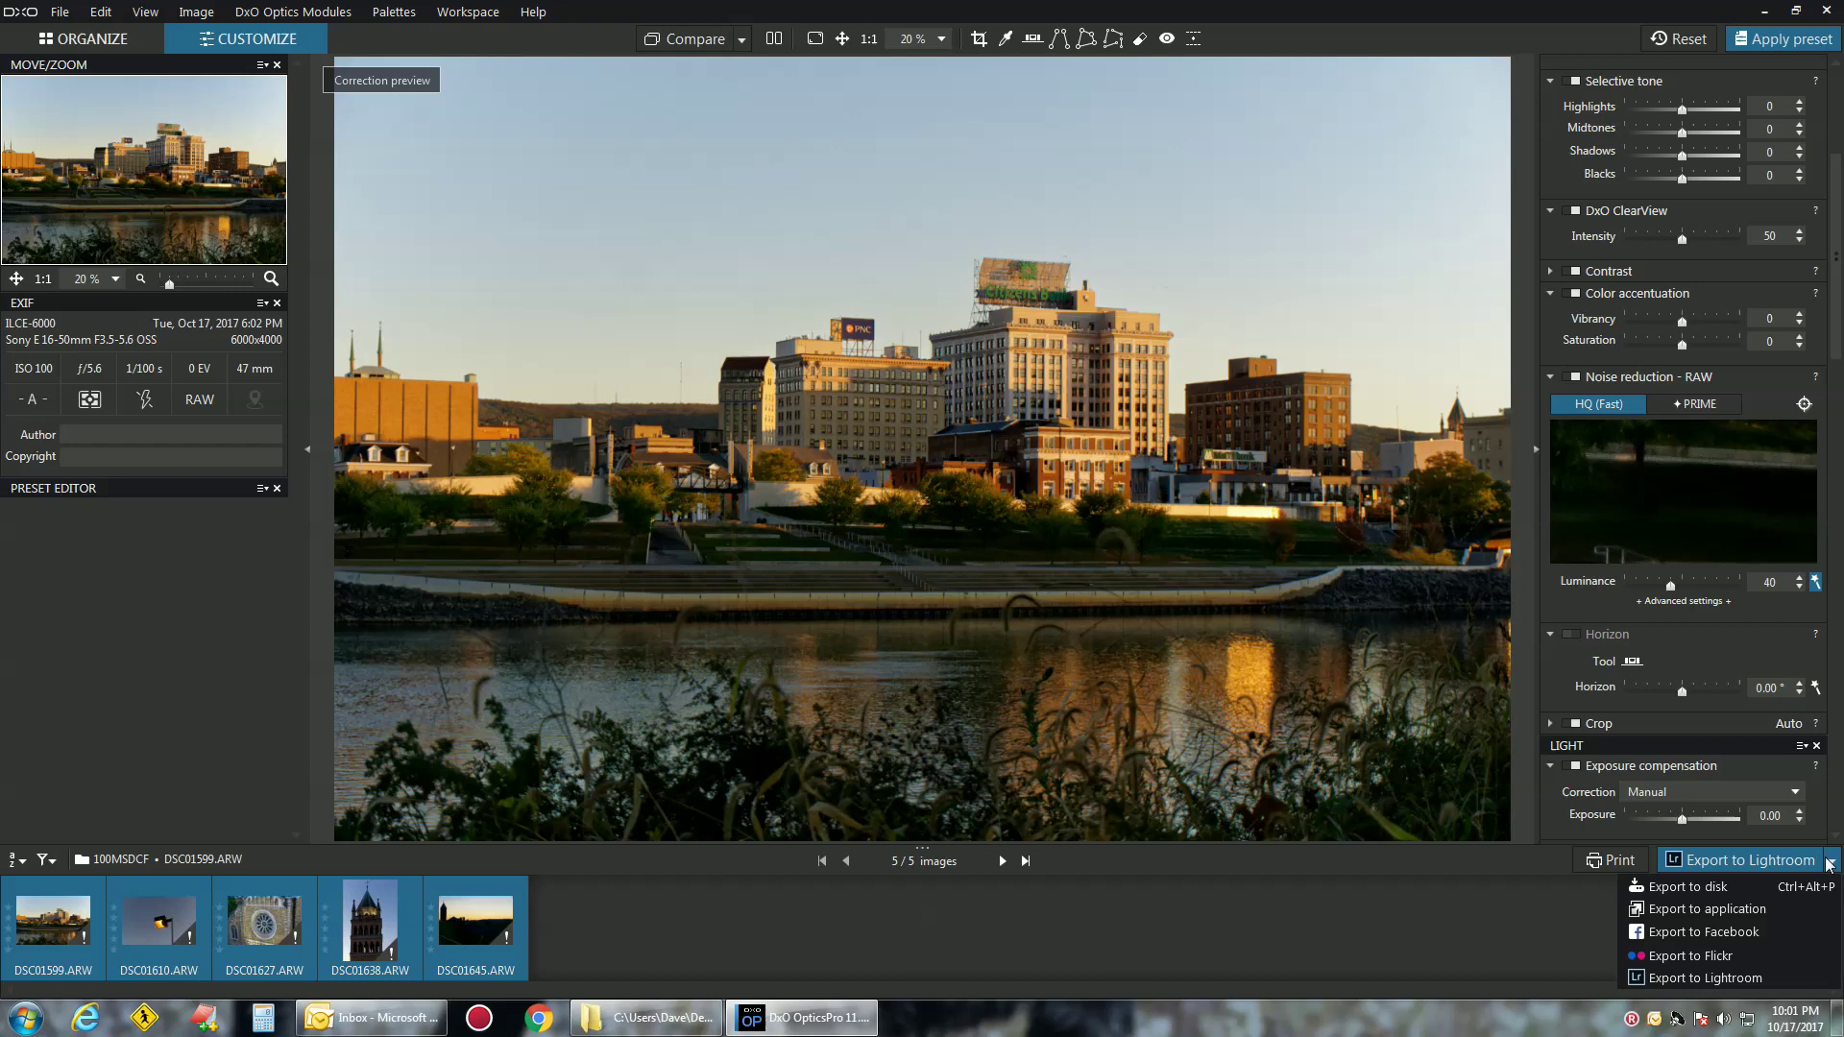
Choose Export to disk with Desktop\111 as the output folder and a new file suffix
click(1714, 892)
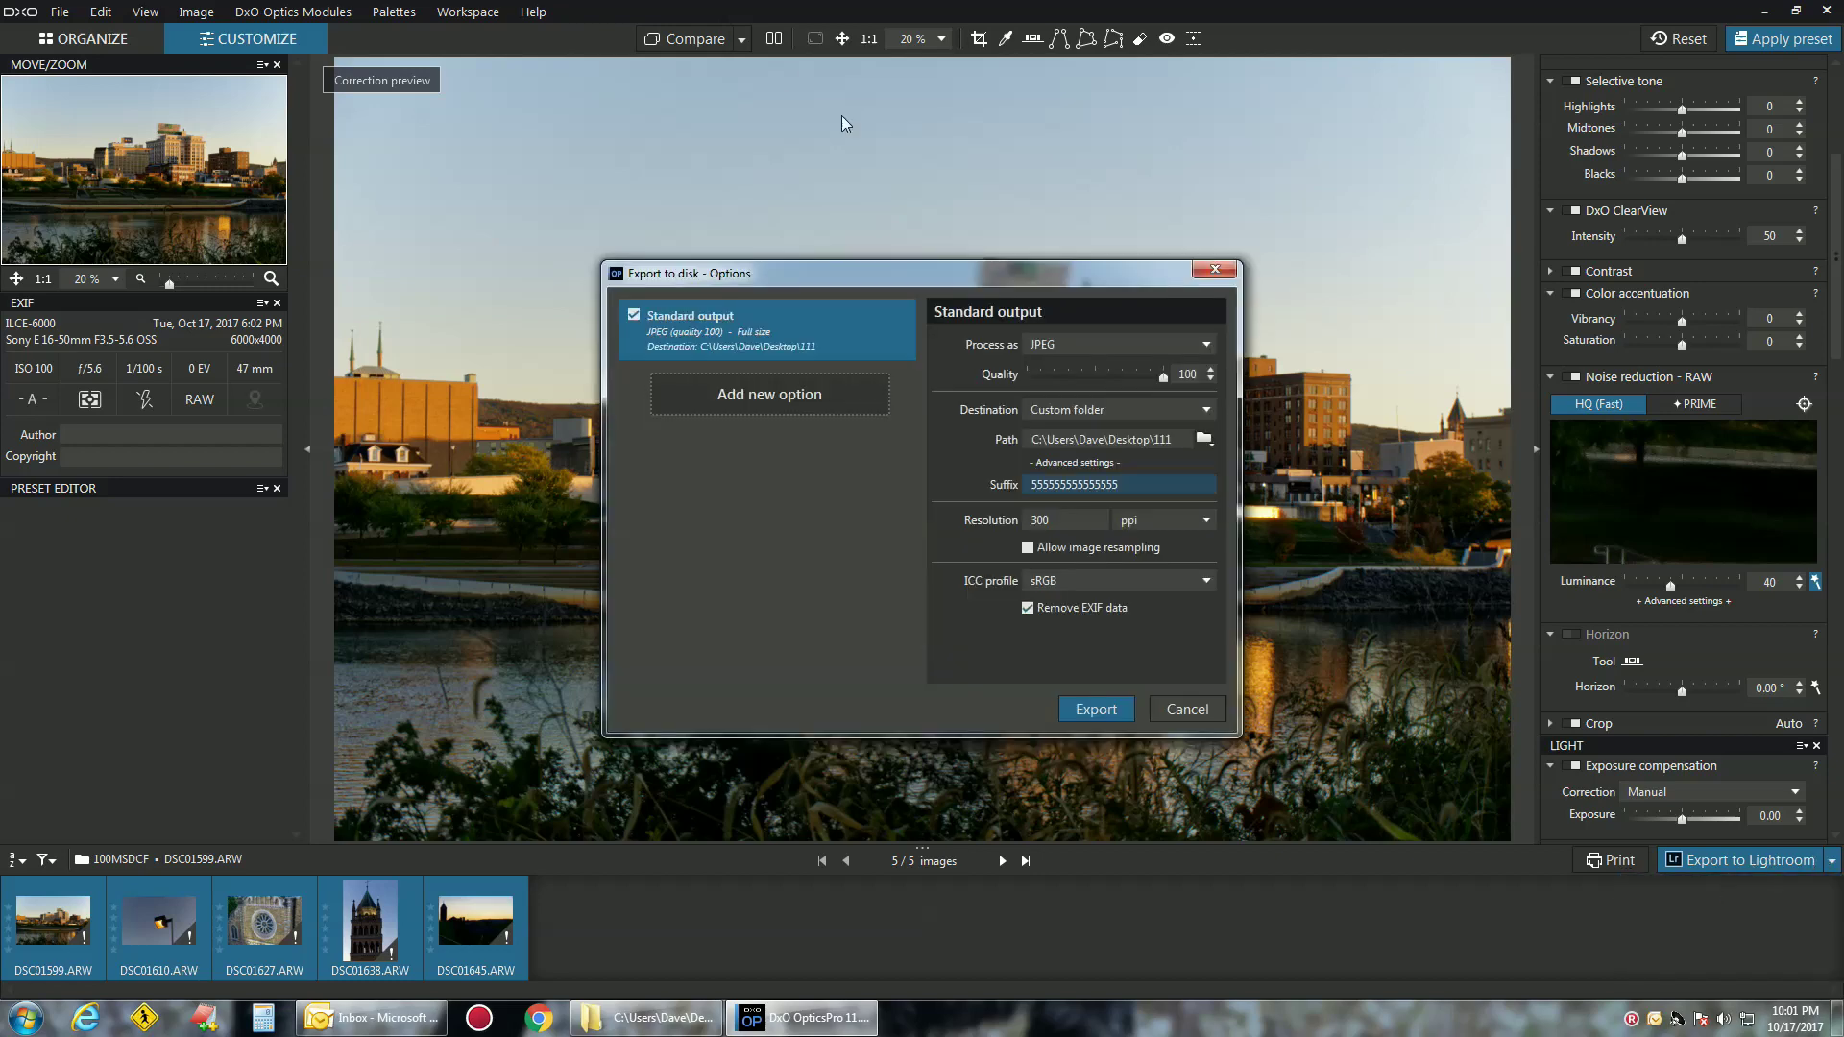
click(1204, 439)
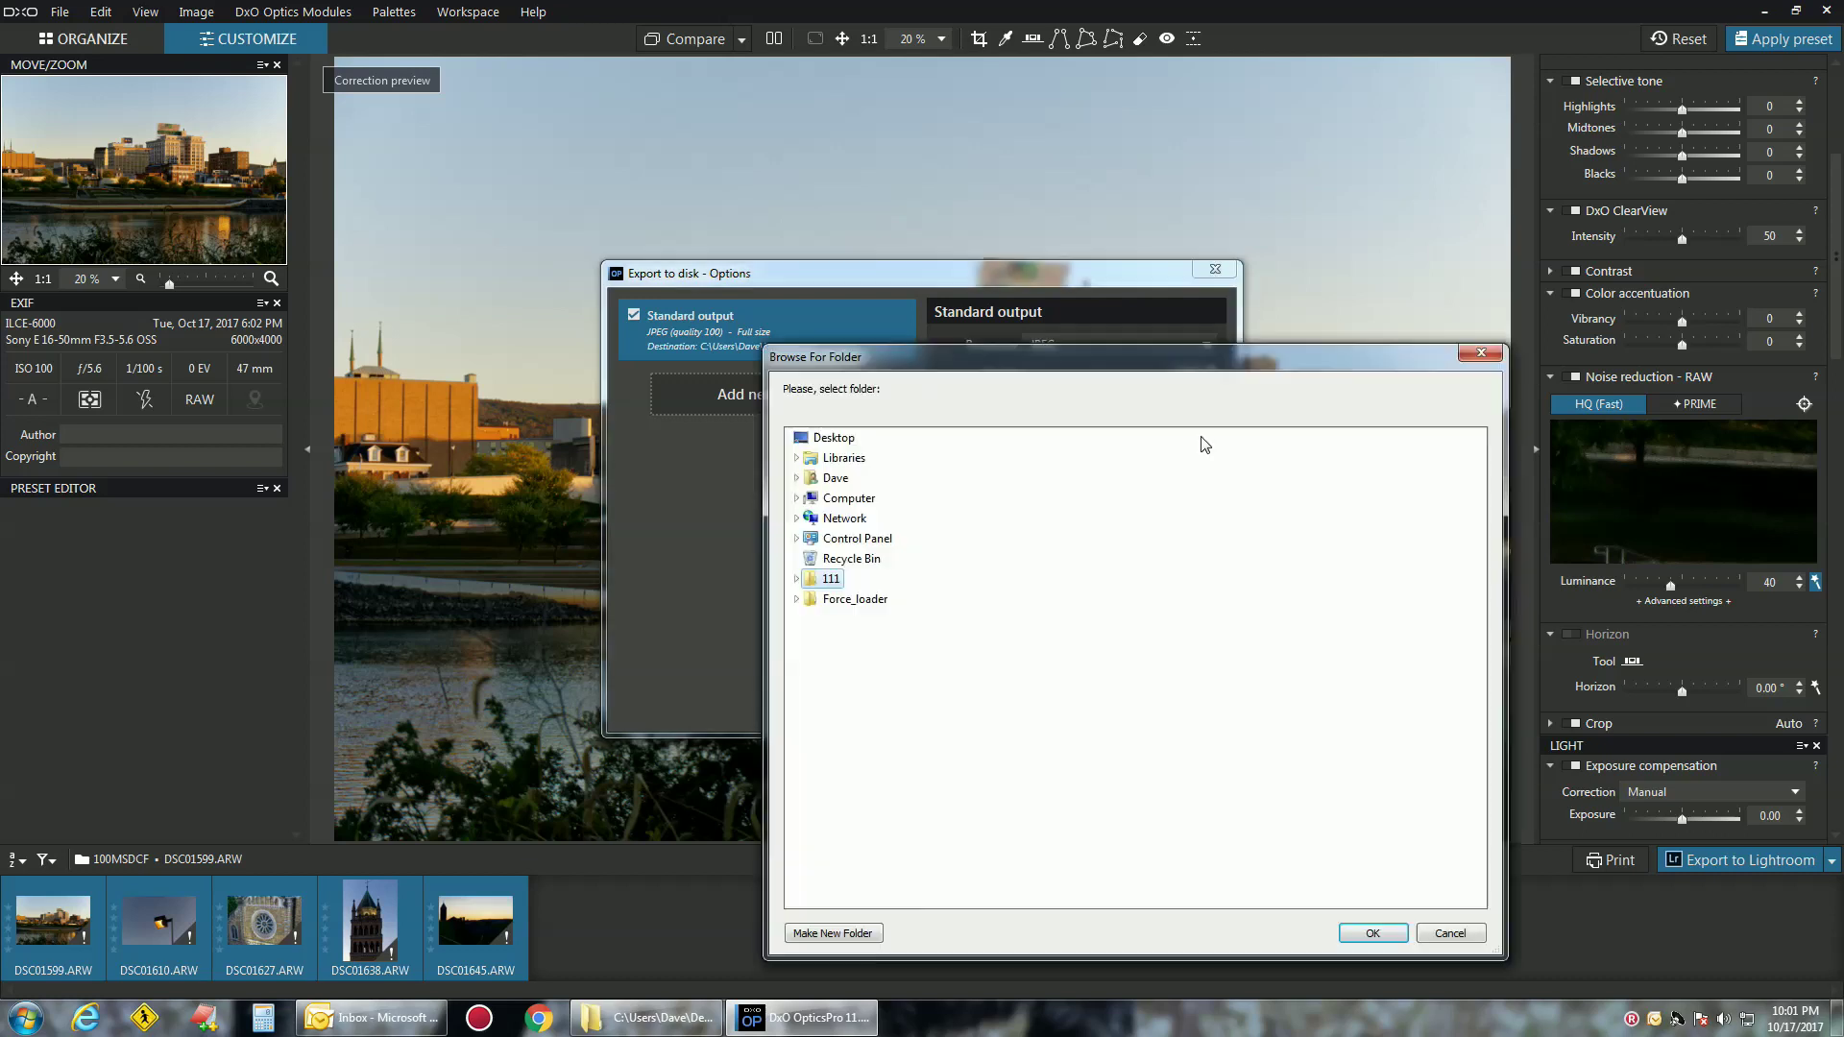
double_click(831, 579)
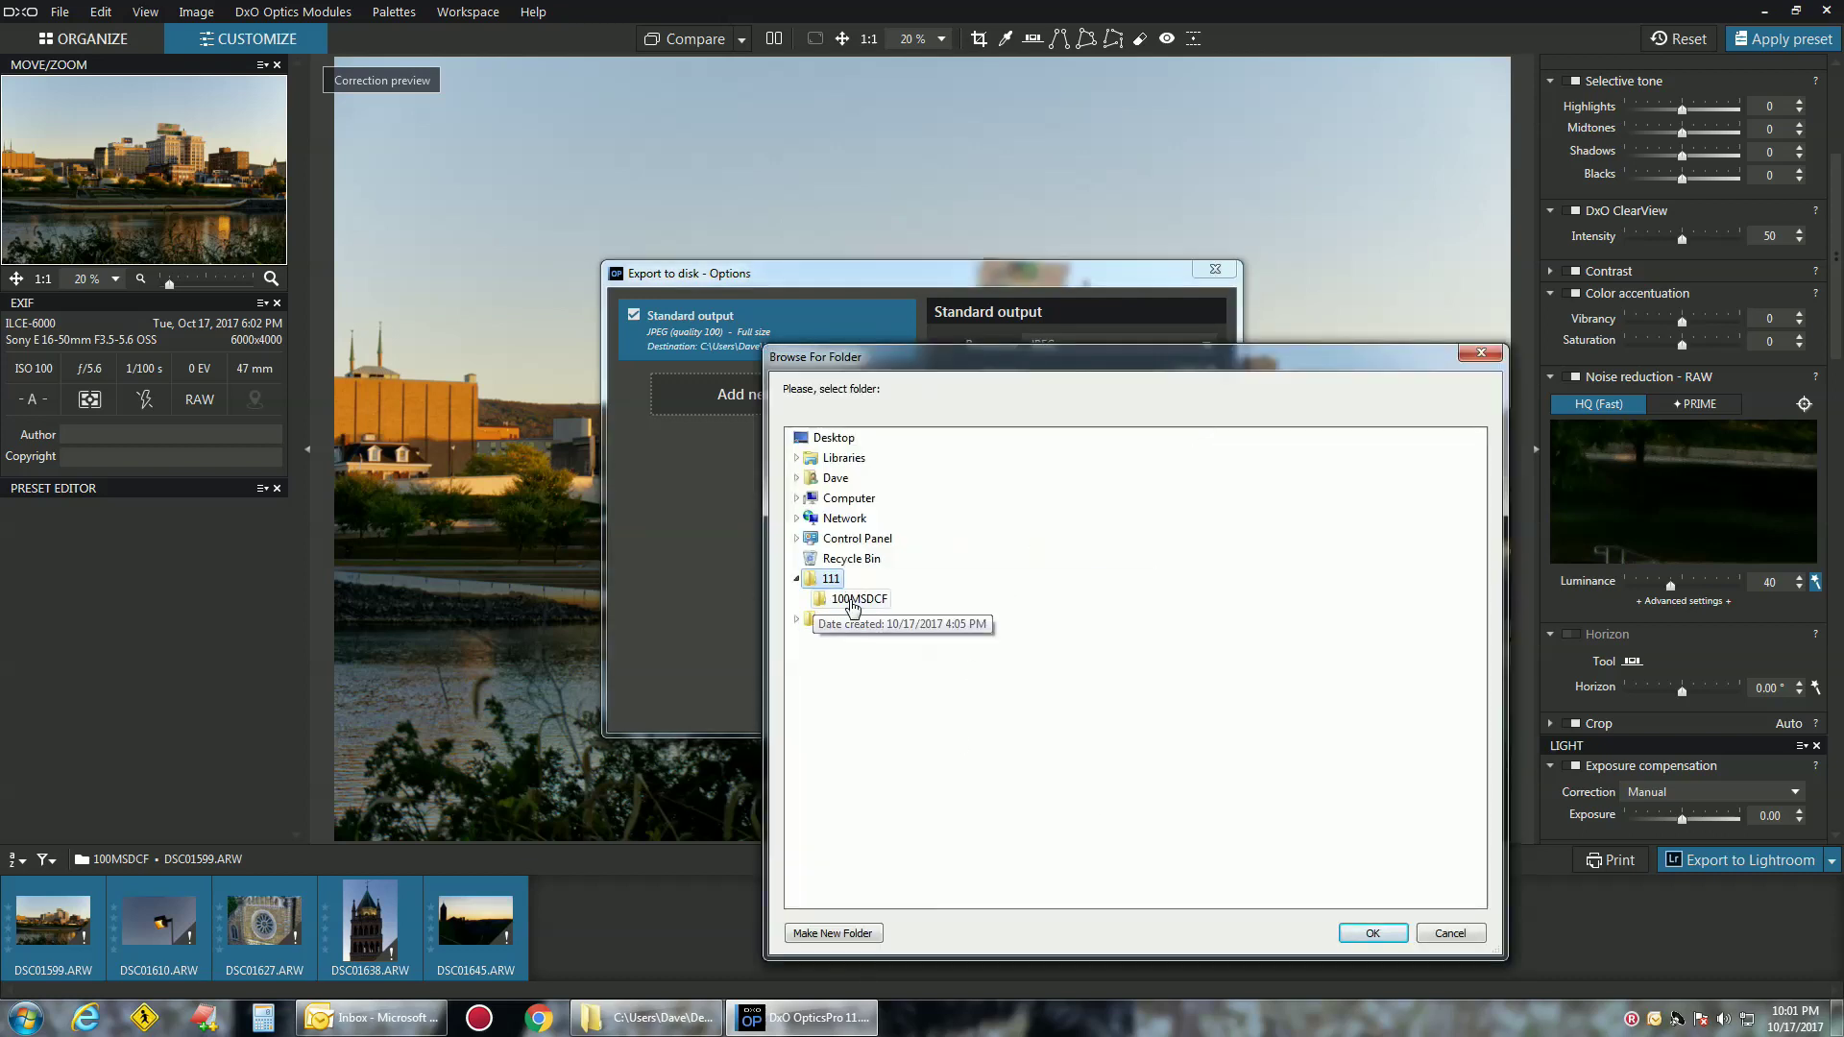
click(1370, 932)
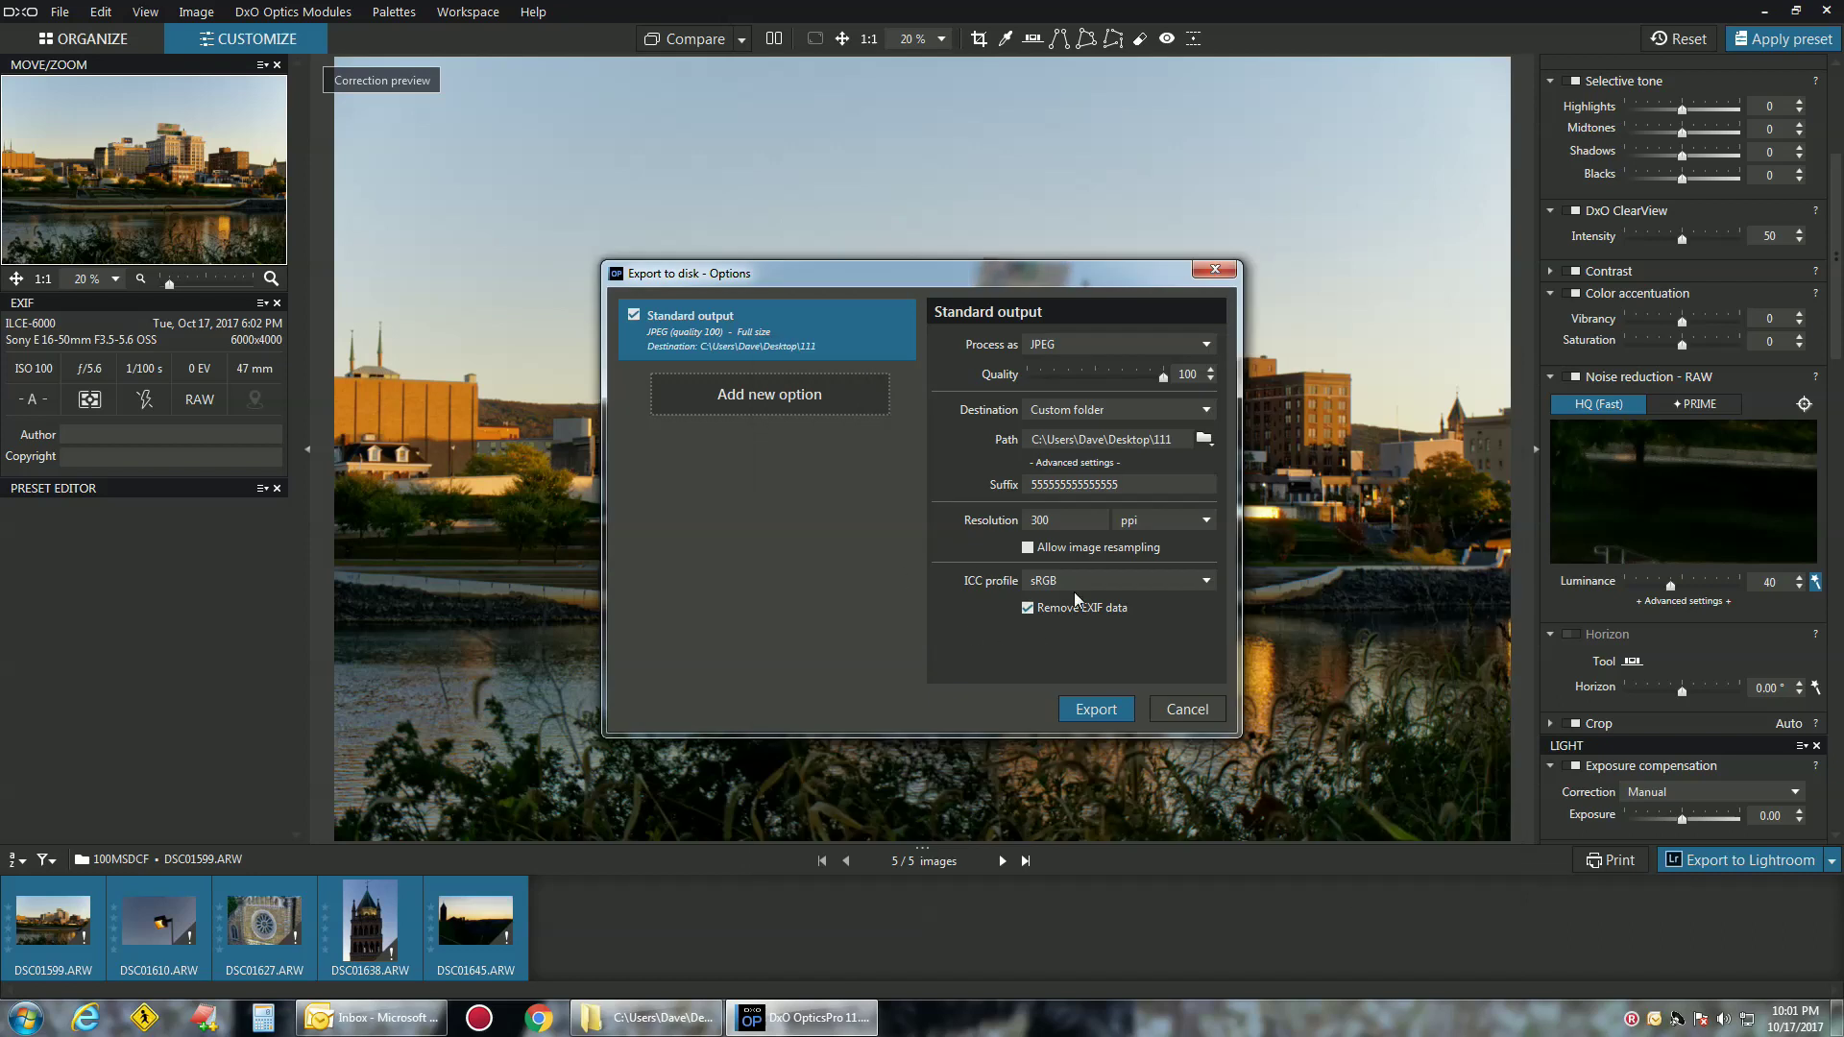
double_click(1116, 489)
text(63)
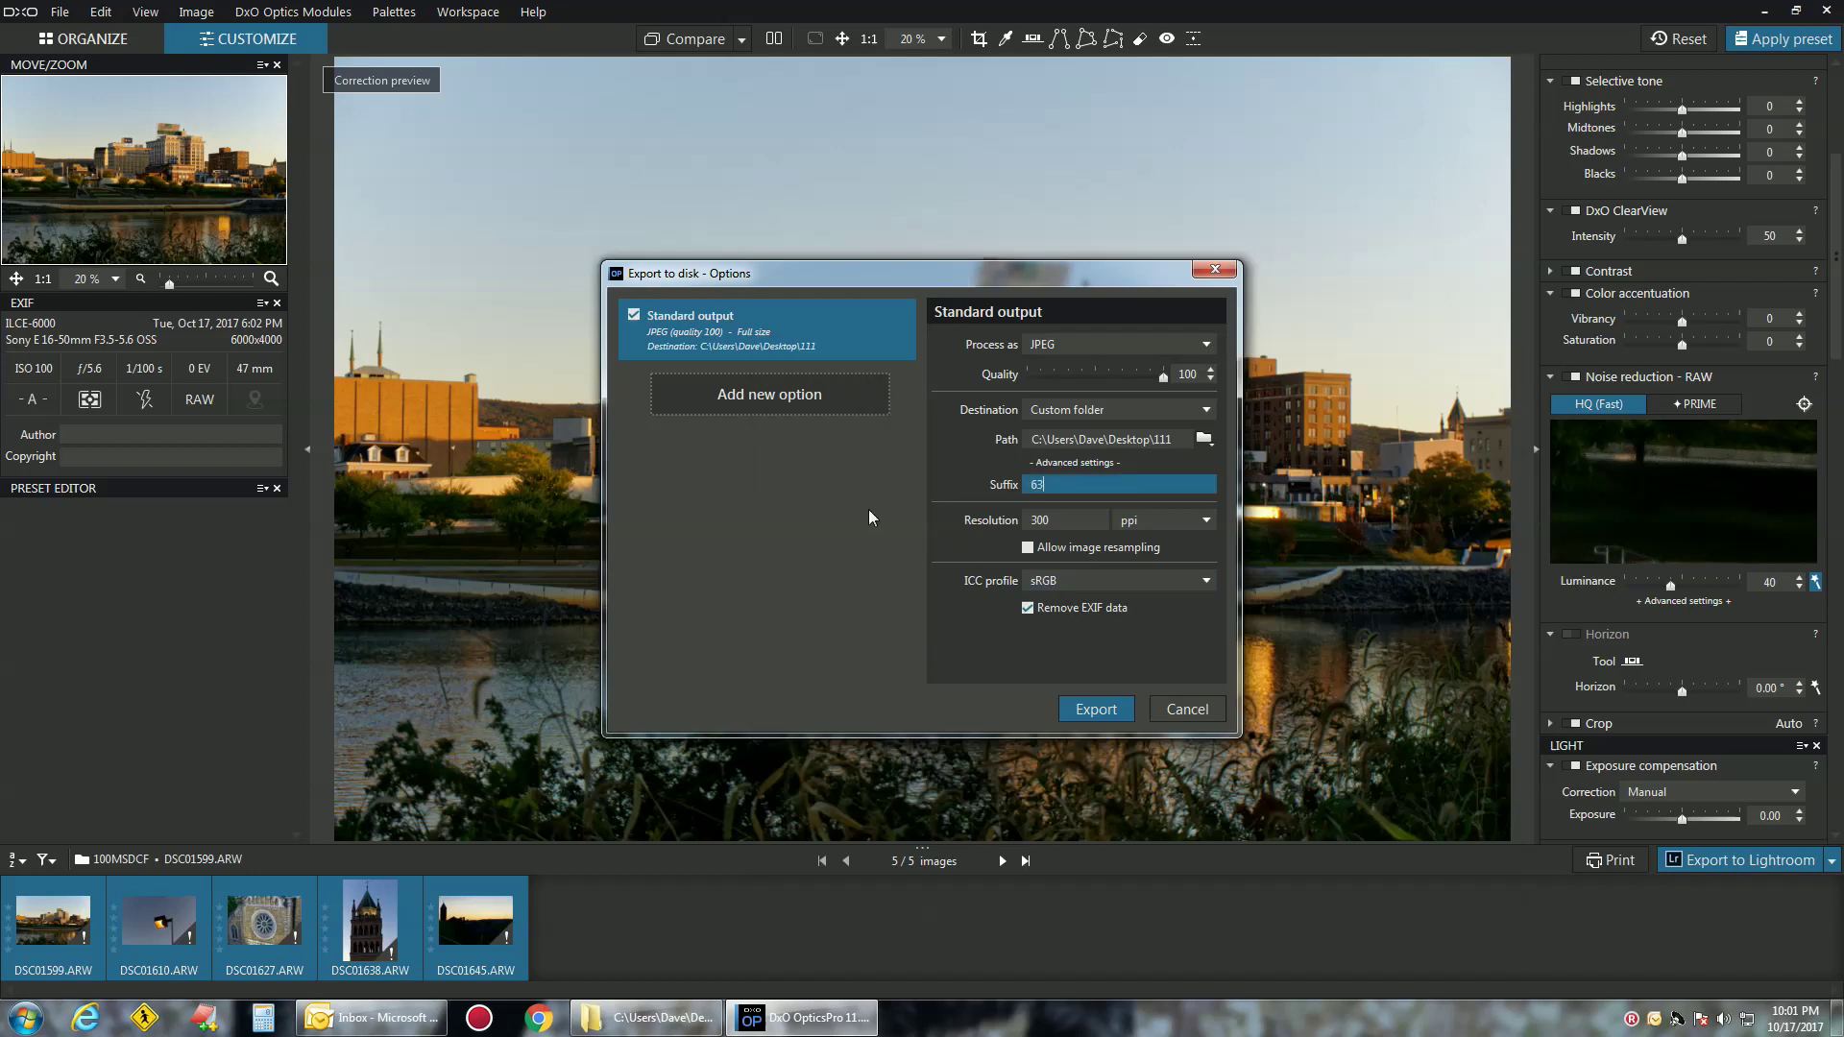
text(666666666666666)
Allow resampling to 2000 px largest size, keep sRGB, and export the five JPEGs
click(1028, 548)
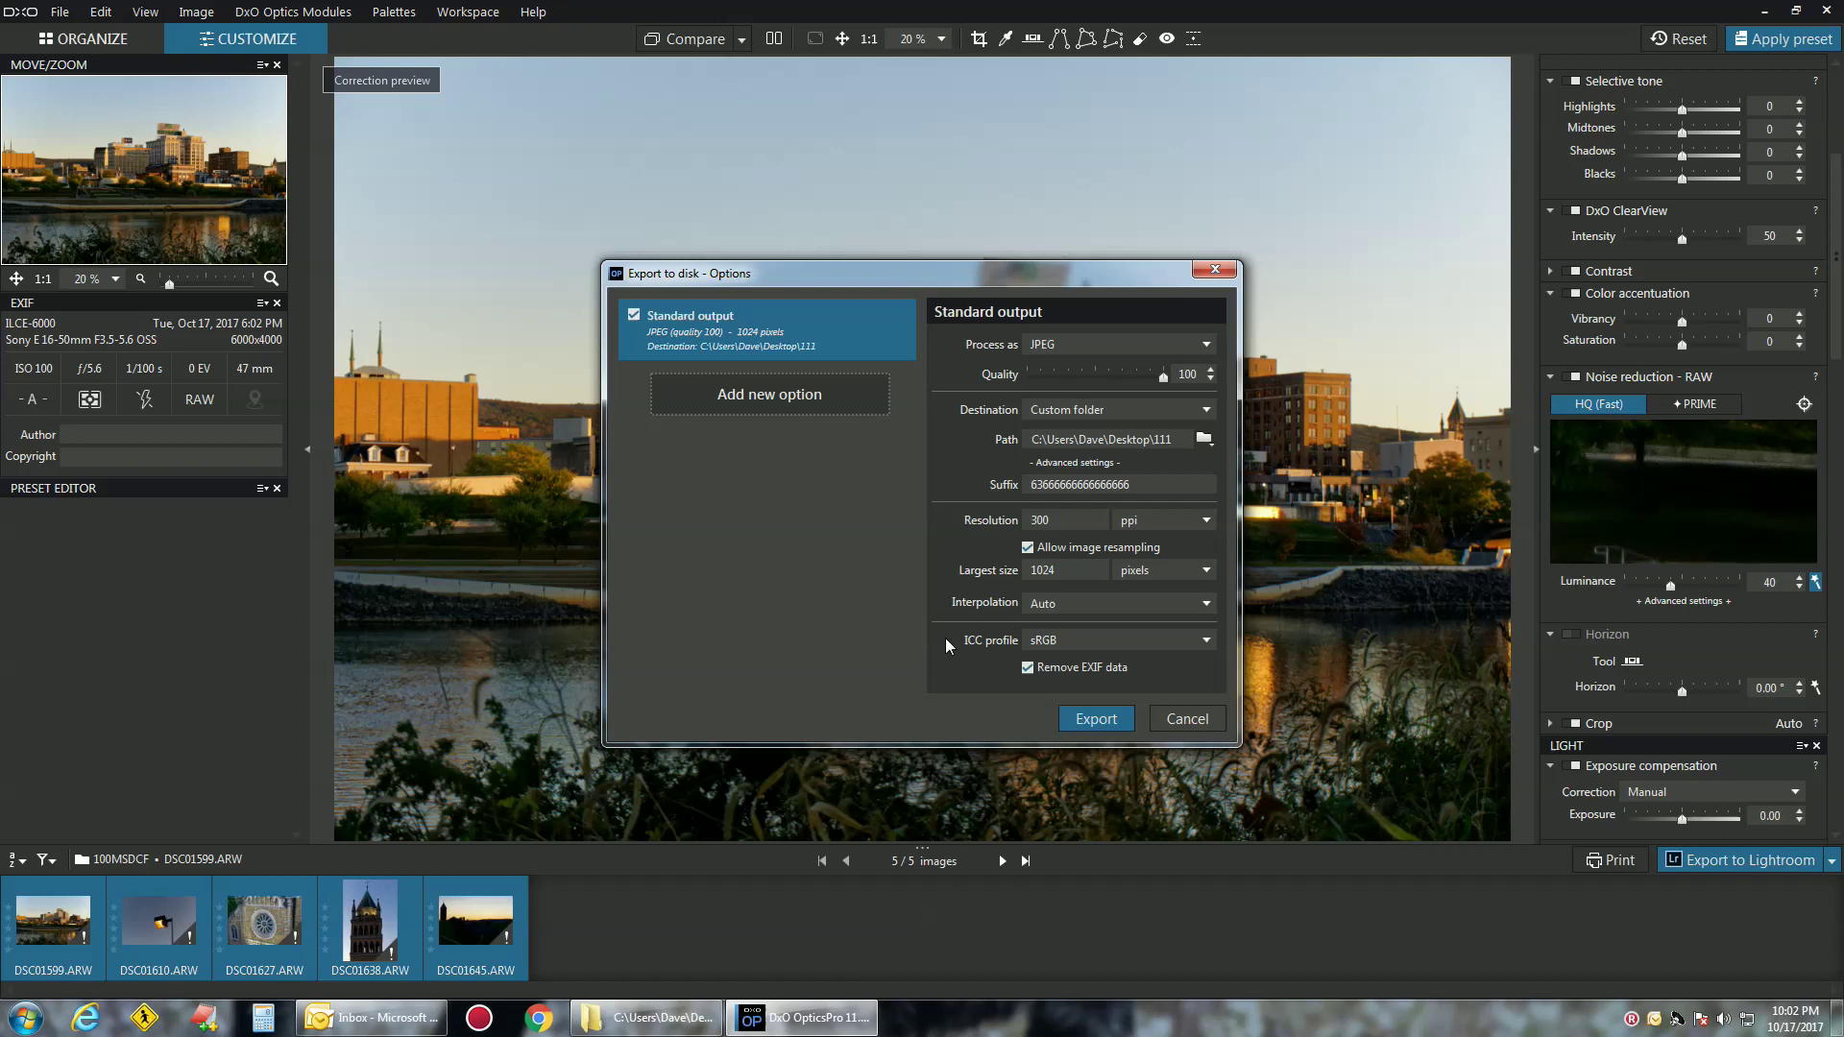
double_click(1072, 574)
click(1072, 574)
drag(1072, 574, 957, 582)
text(2000)
click(1208, 641)
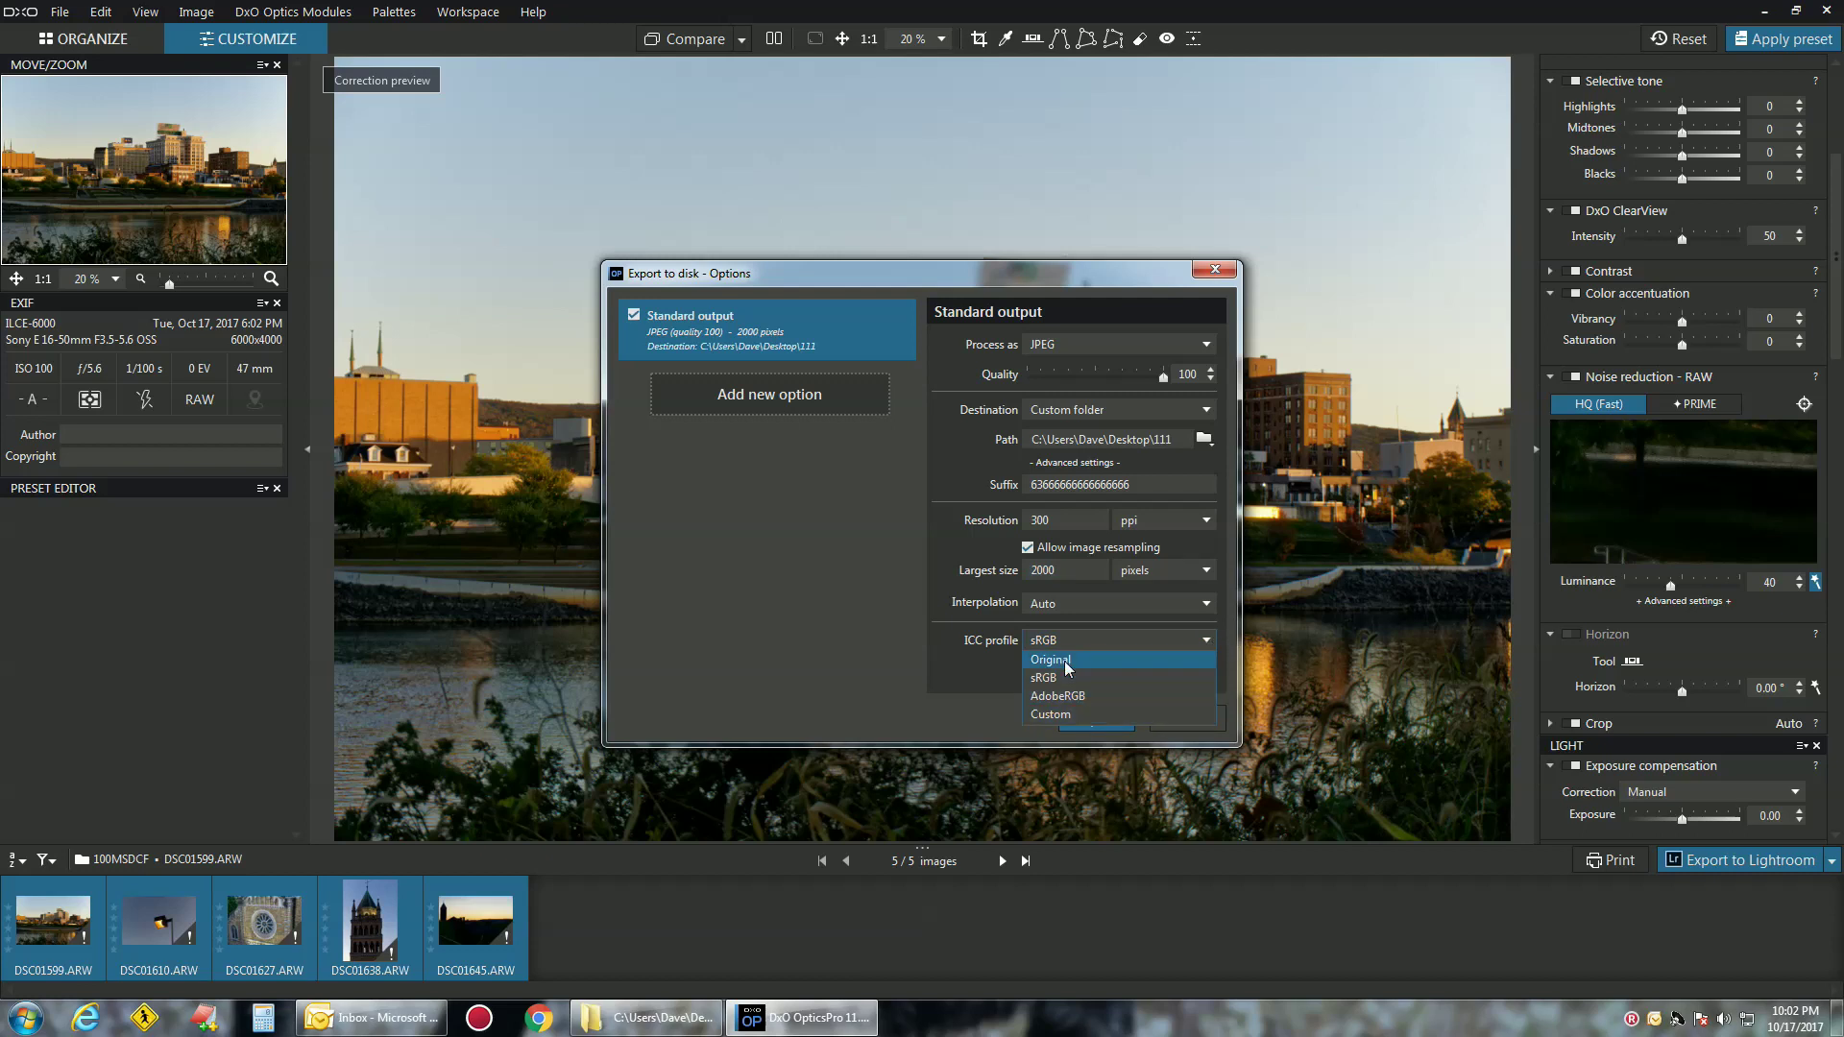
click(631, 624)
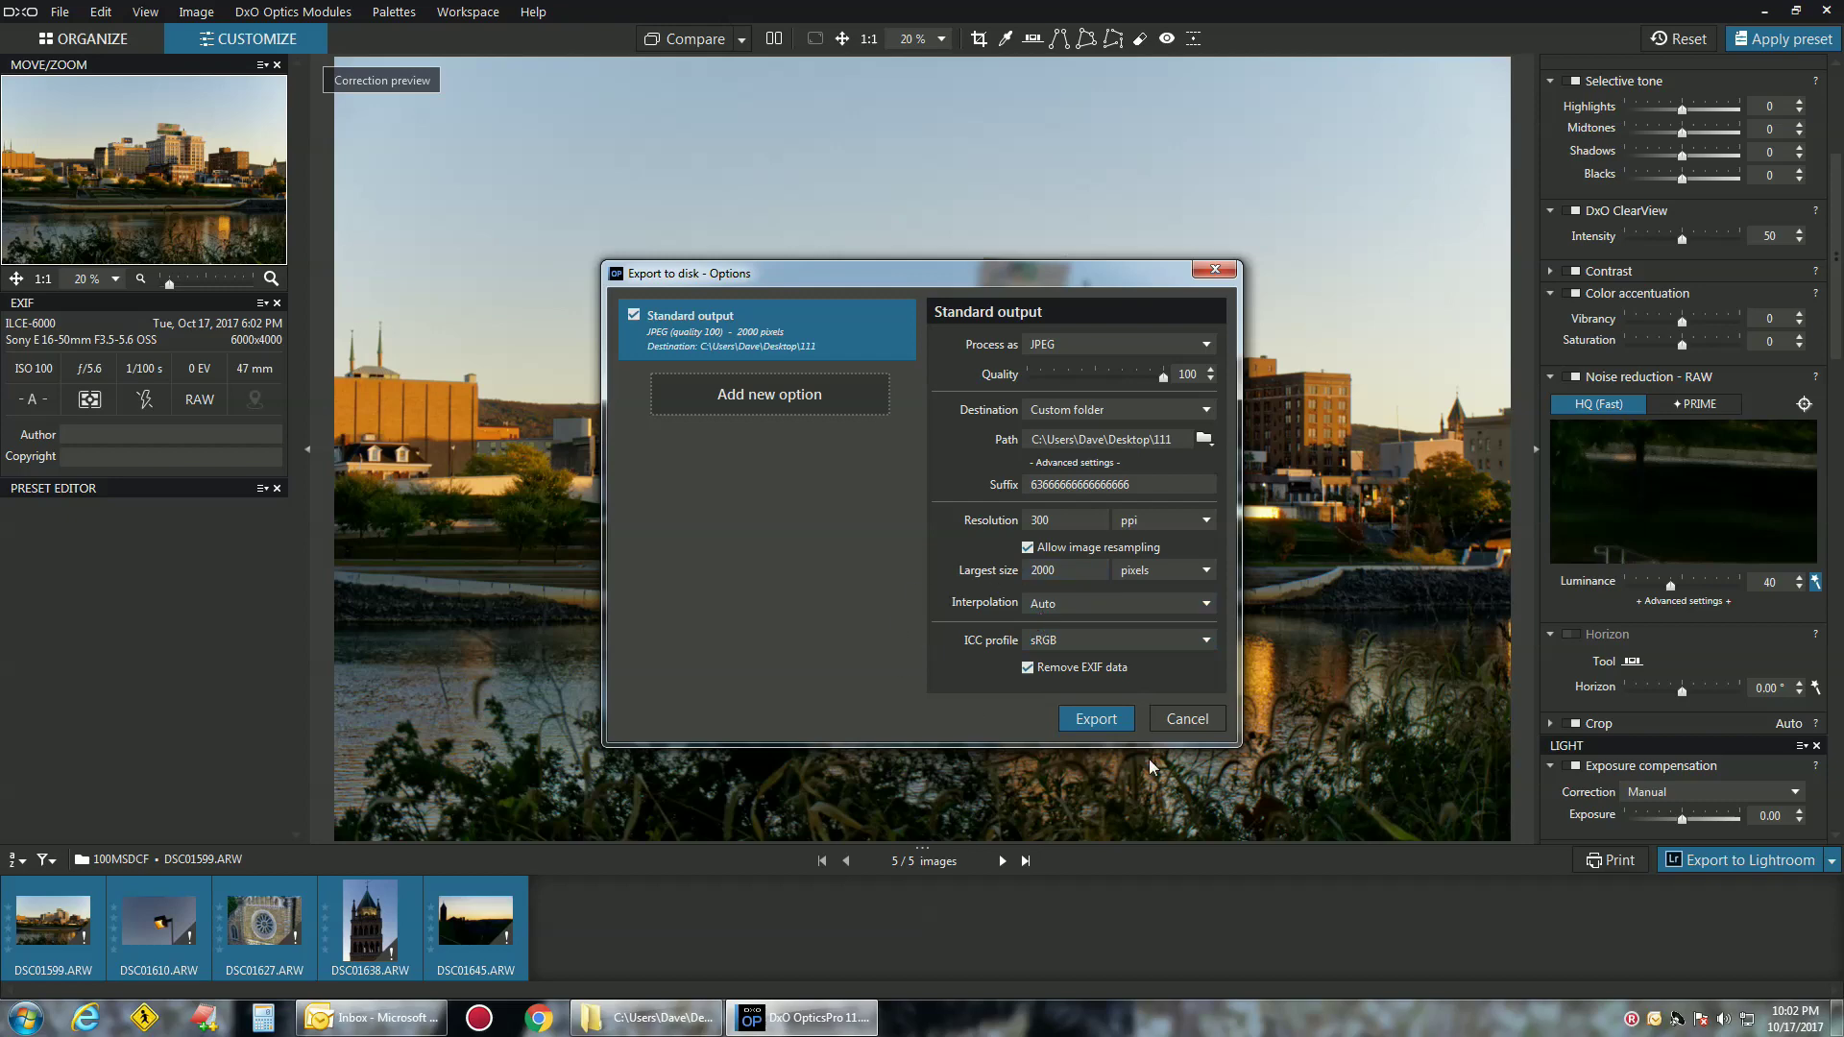
click(1096, 721)
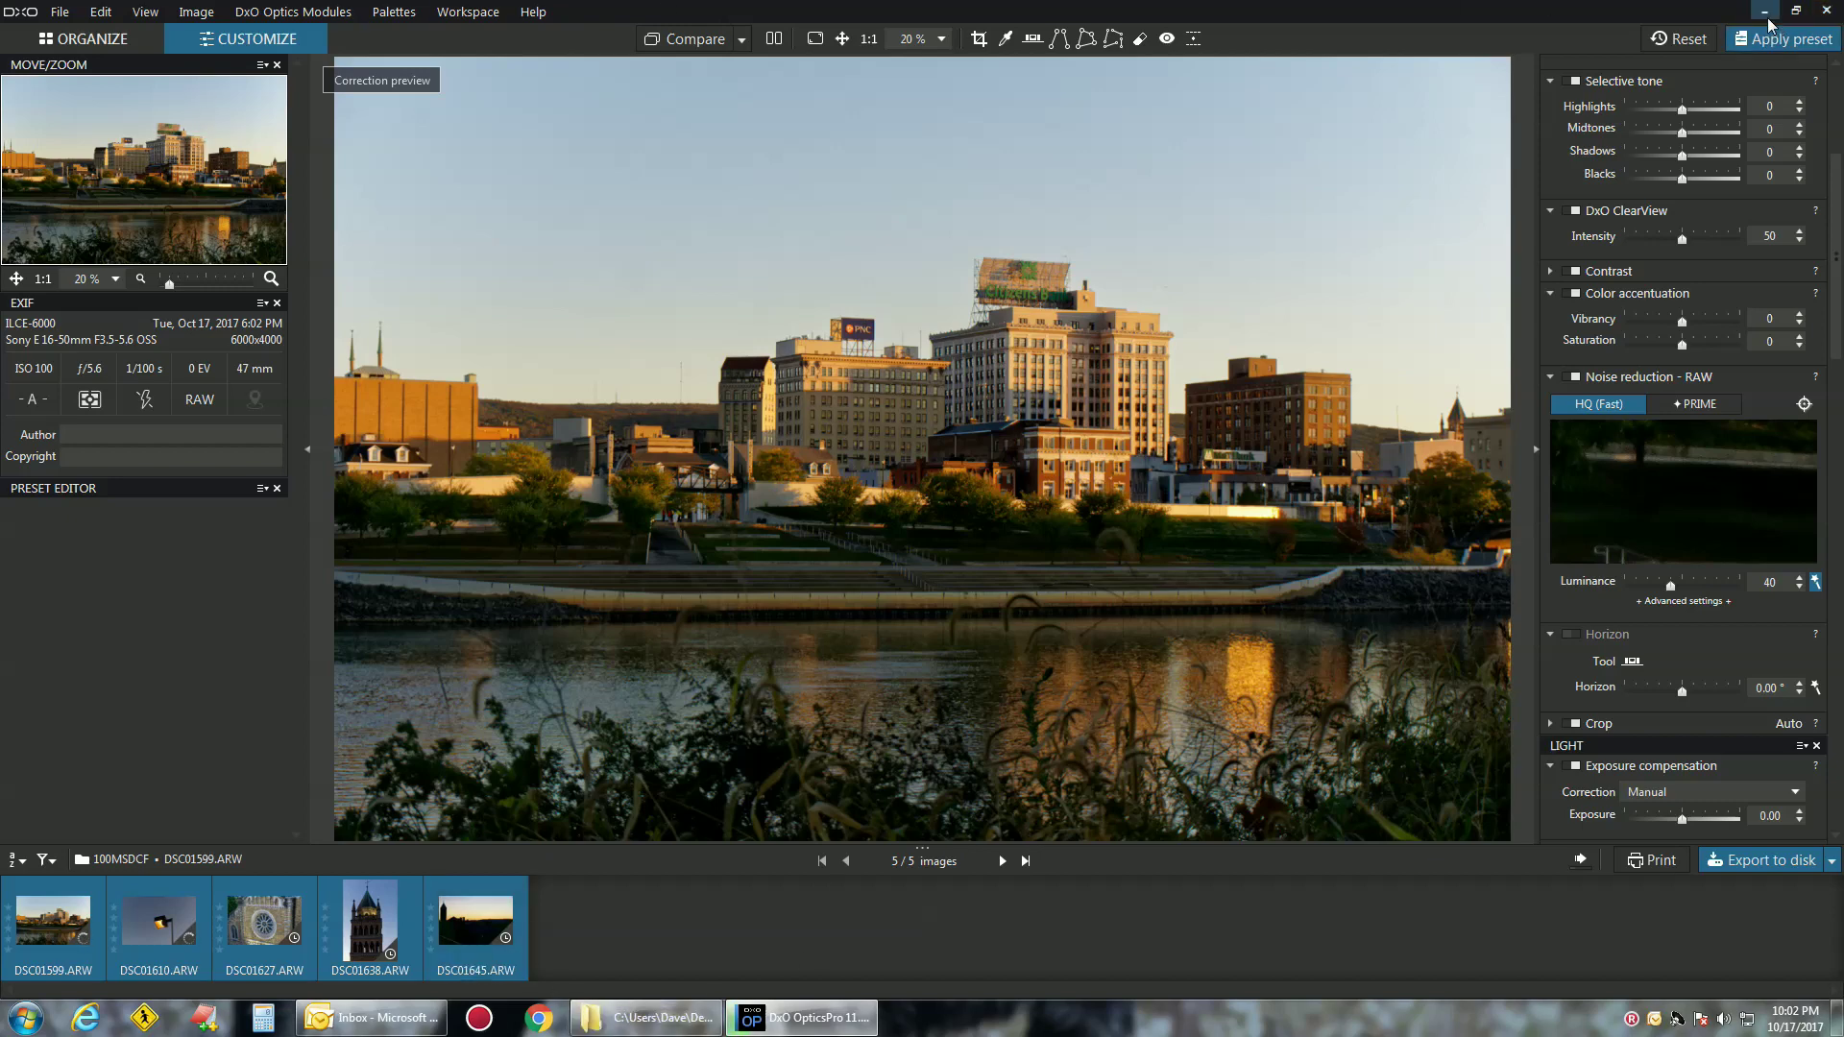
Bring Explorer forward at the 111 folder showing the first exported JPEGs
click(646, 1017)
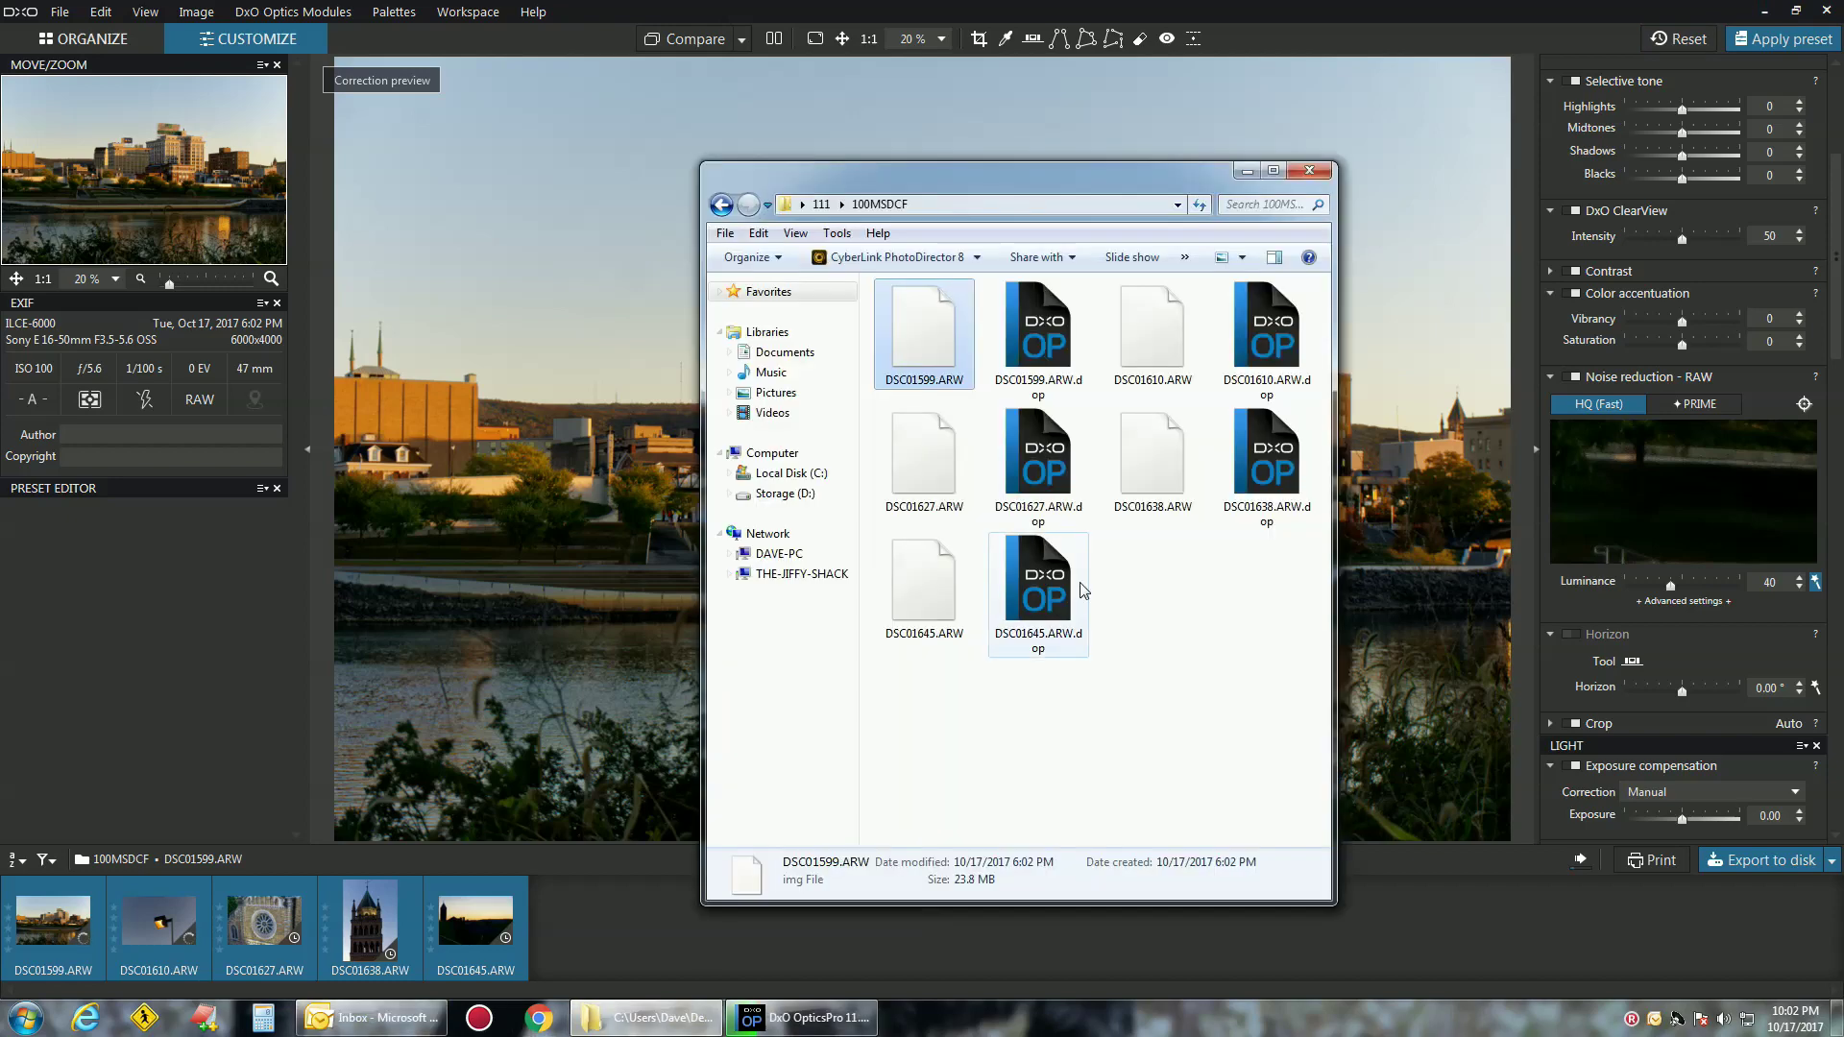
key(alt+Up)
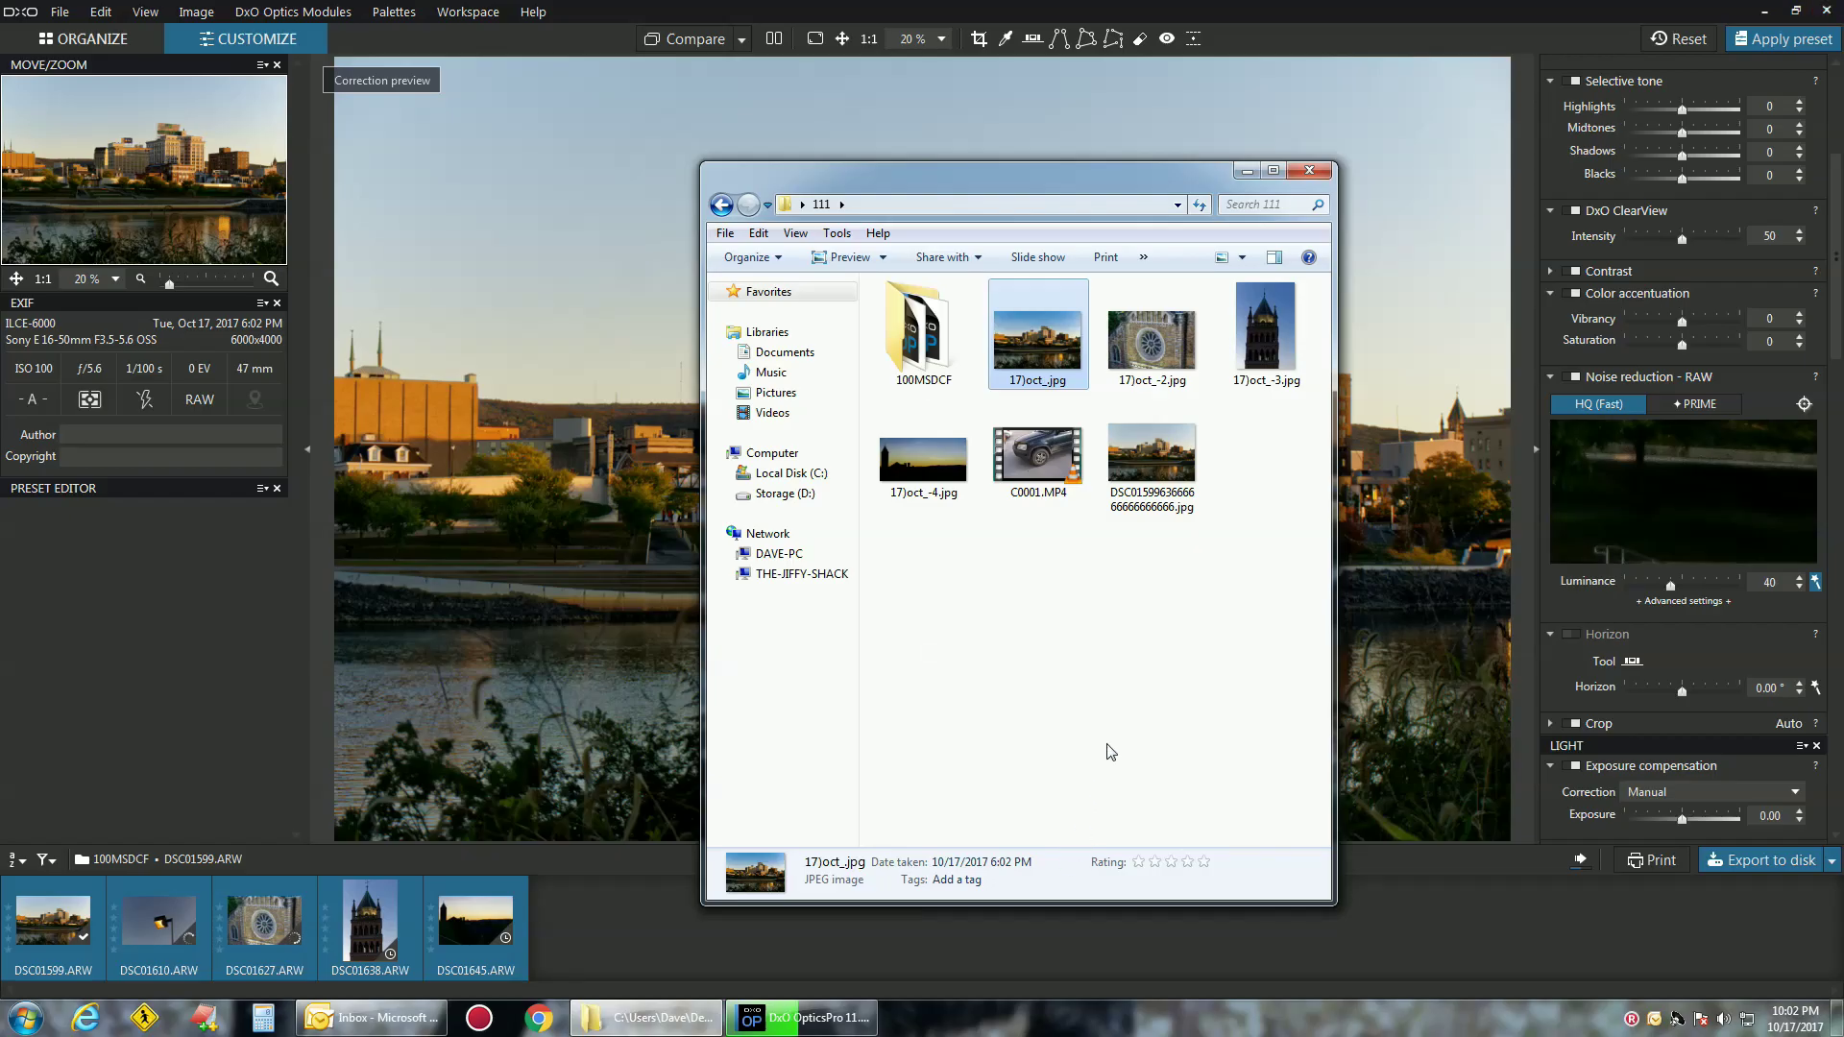
click(1111, 752)
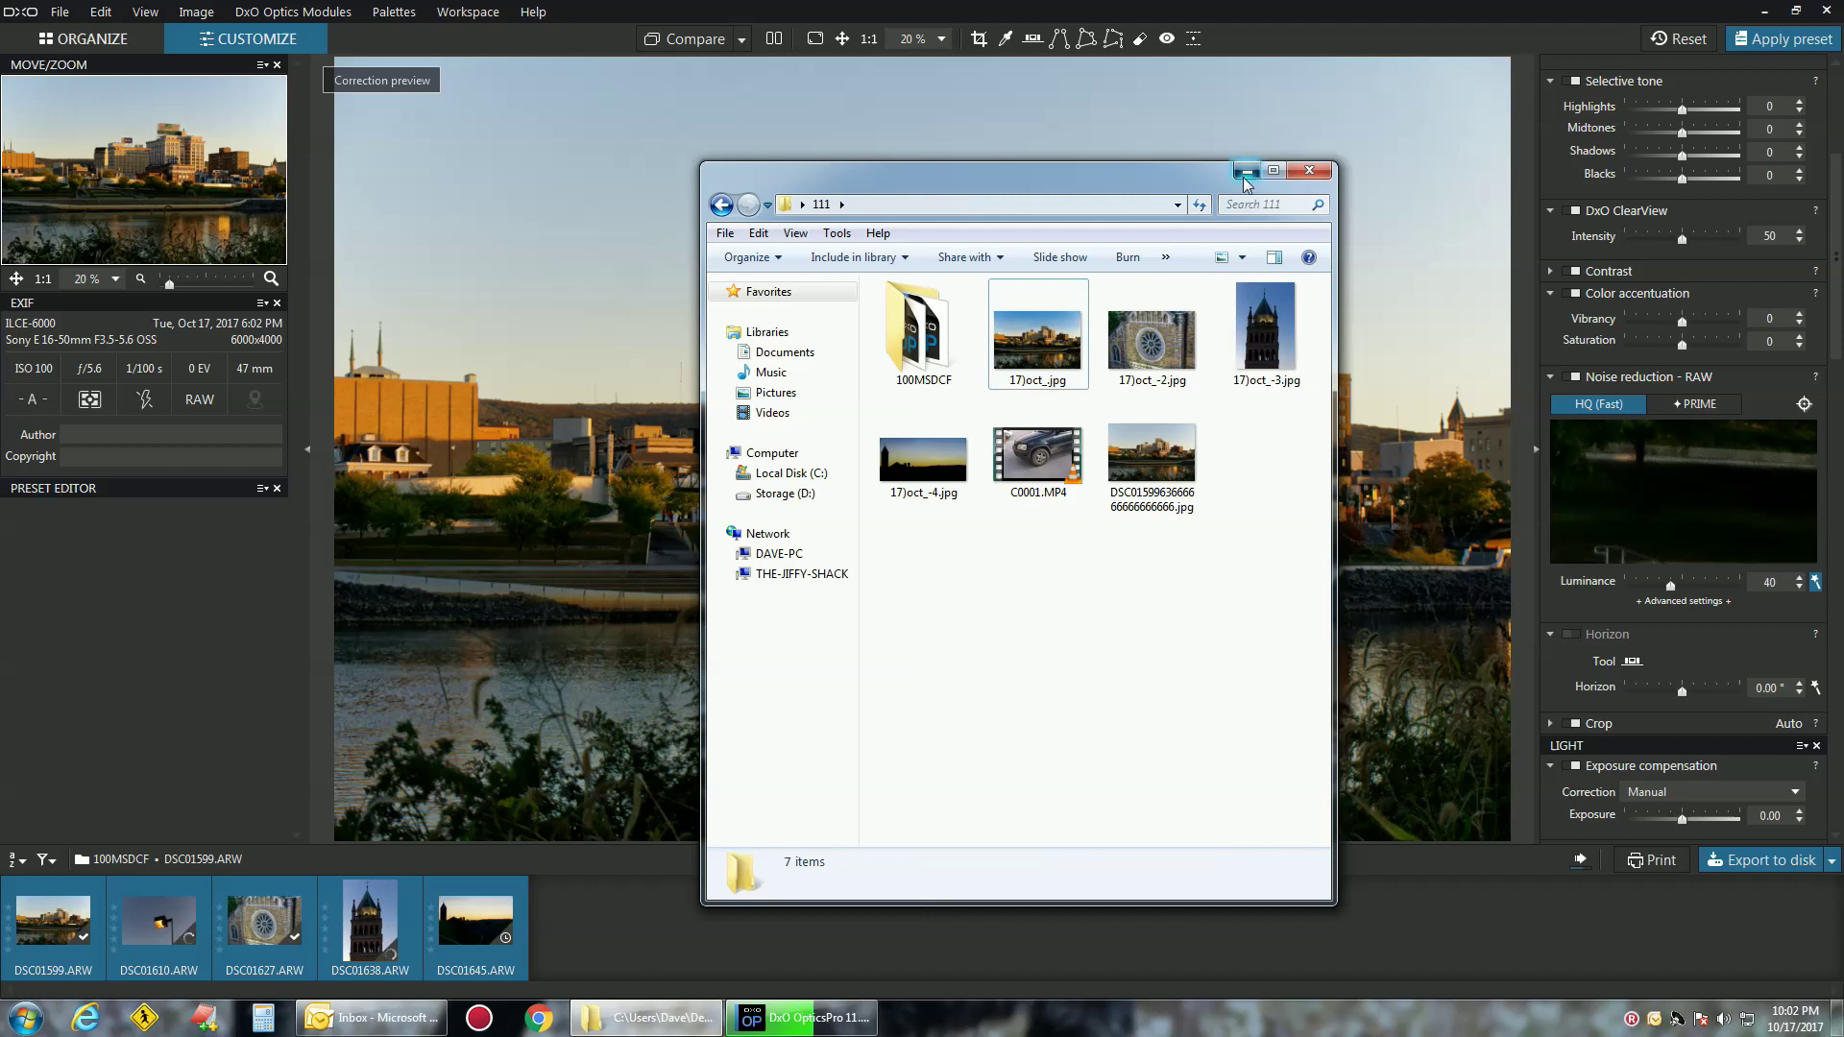
drag(1134, 192, 1038, 81)
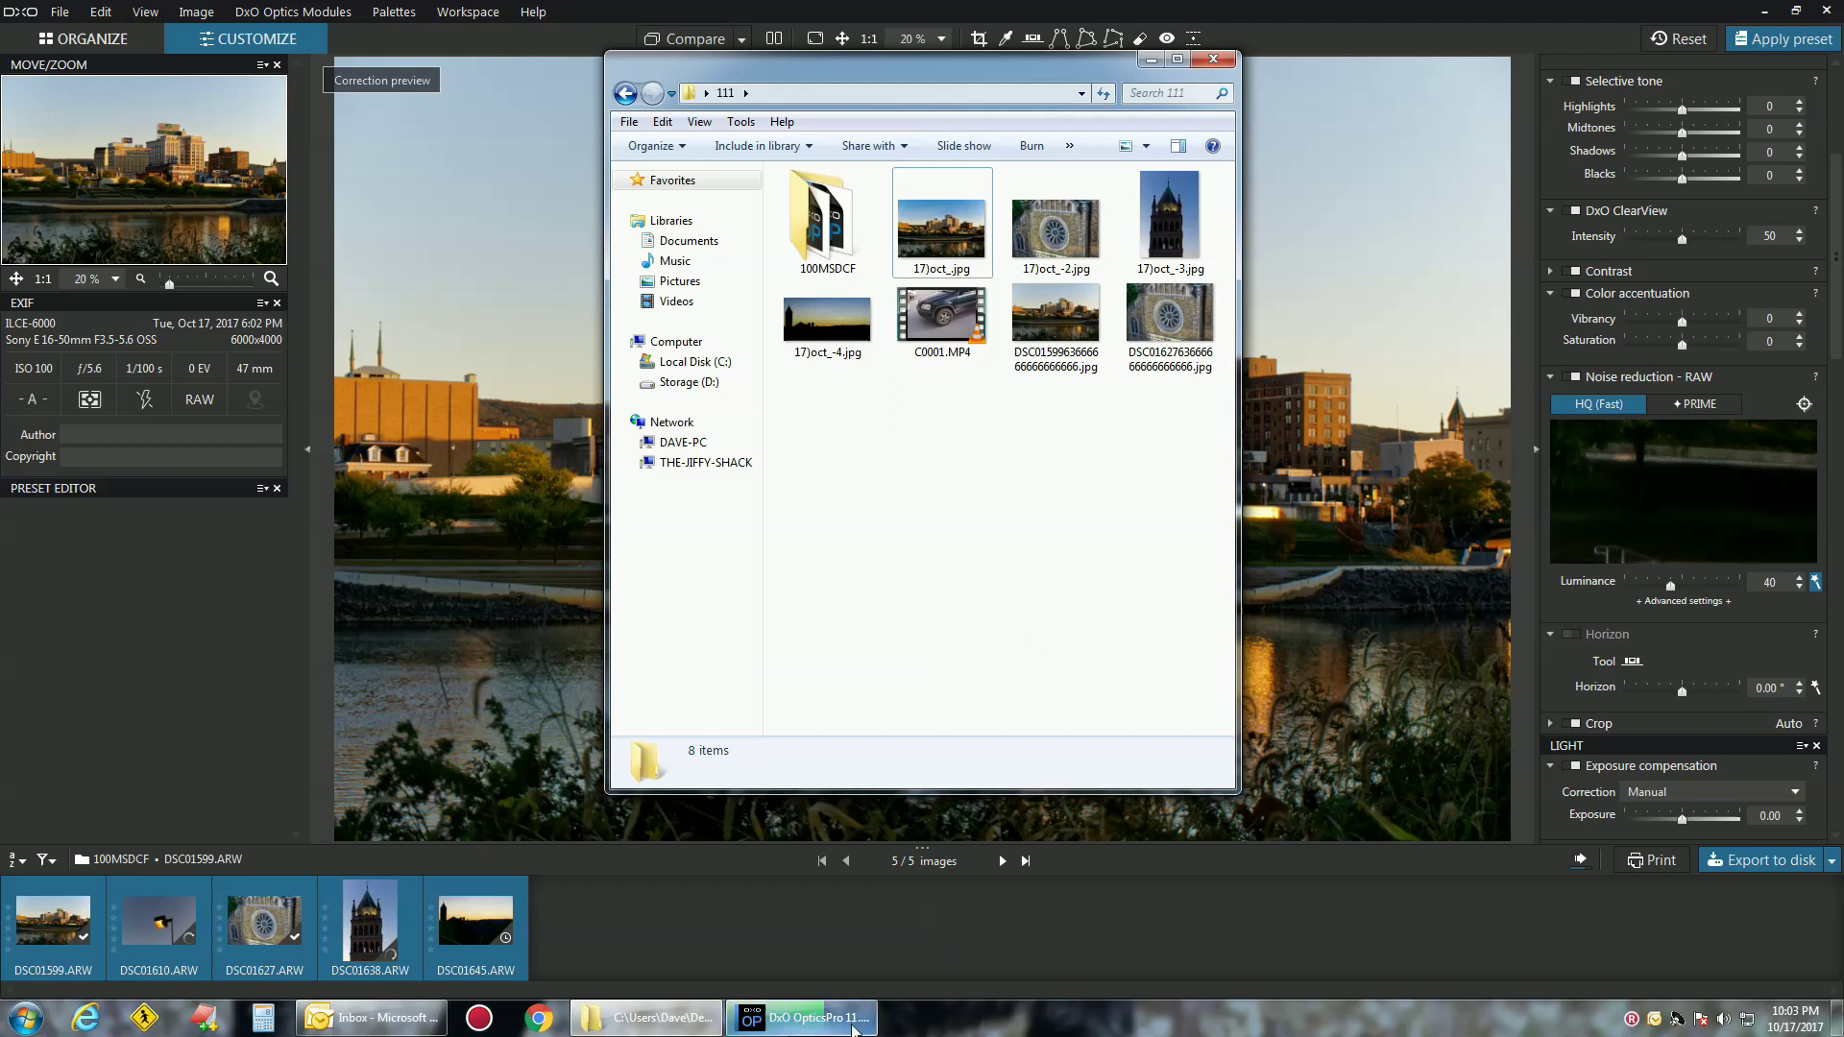
Open the 100MSDCF RAW folder, then minimize Explorer to return to DxO
click(798, 243)
double_click(798, 243)
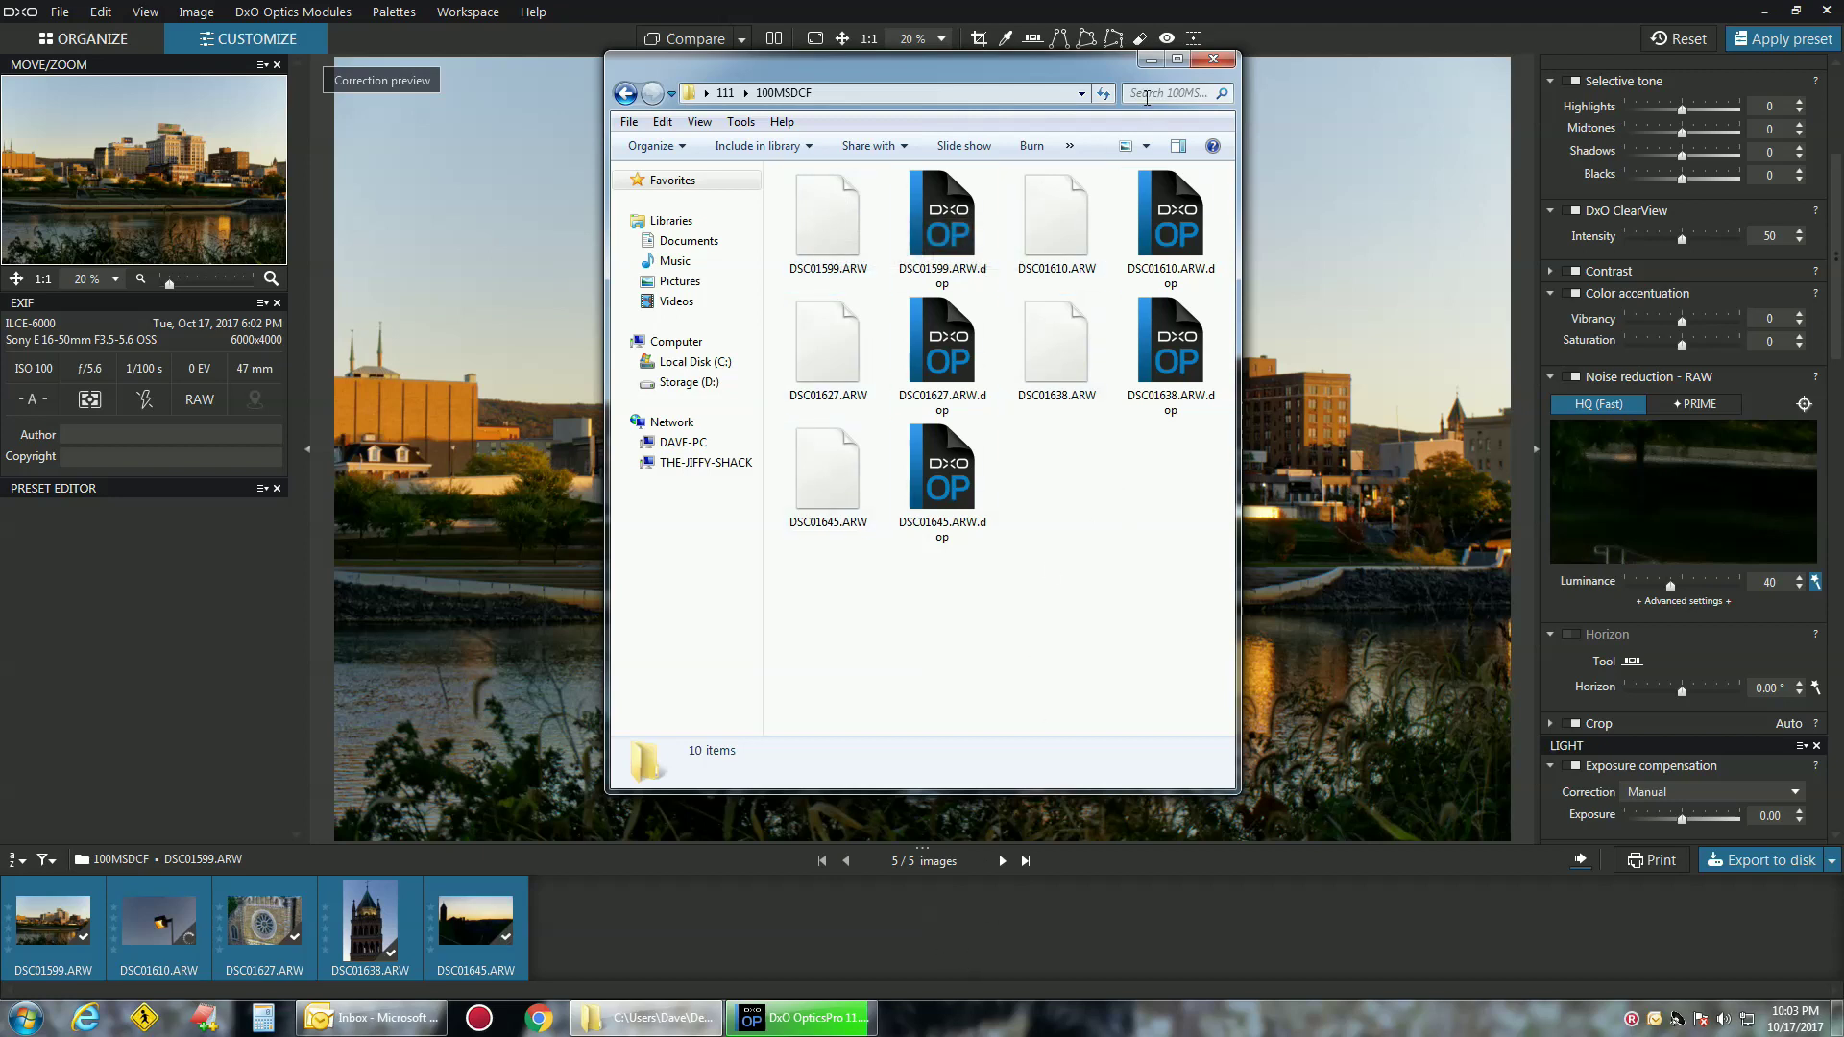
click(1151, 59)
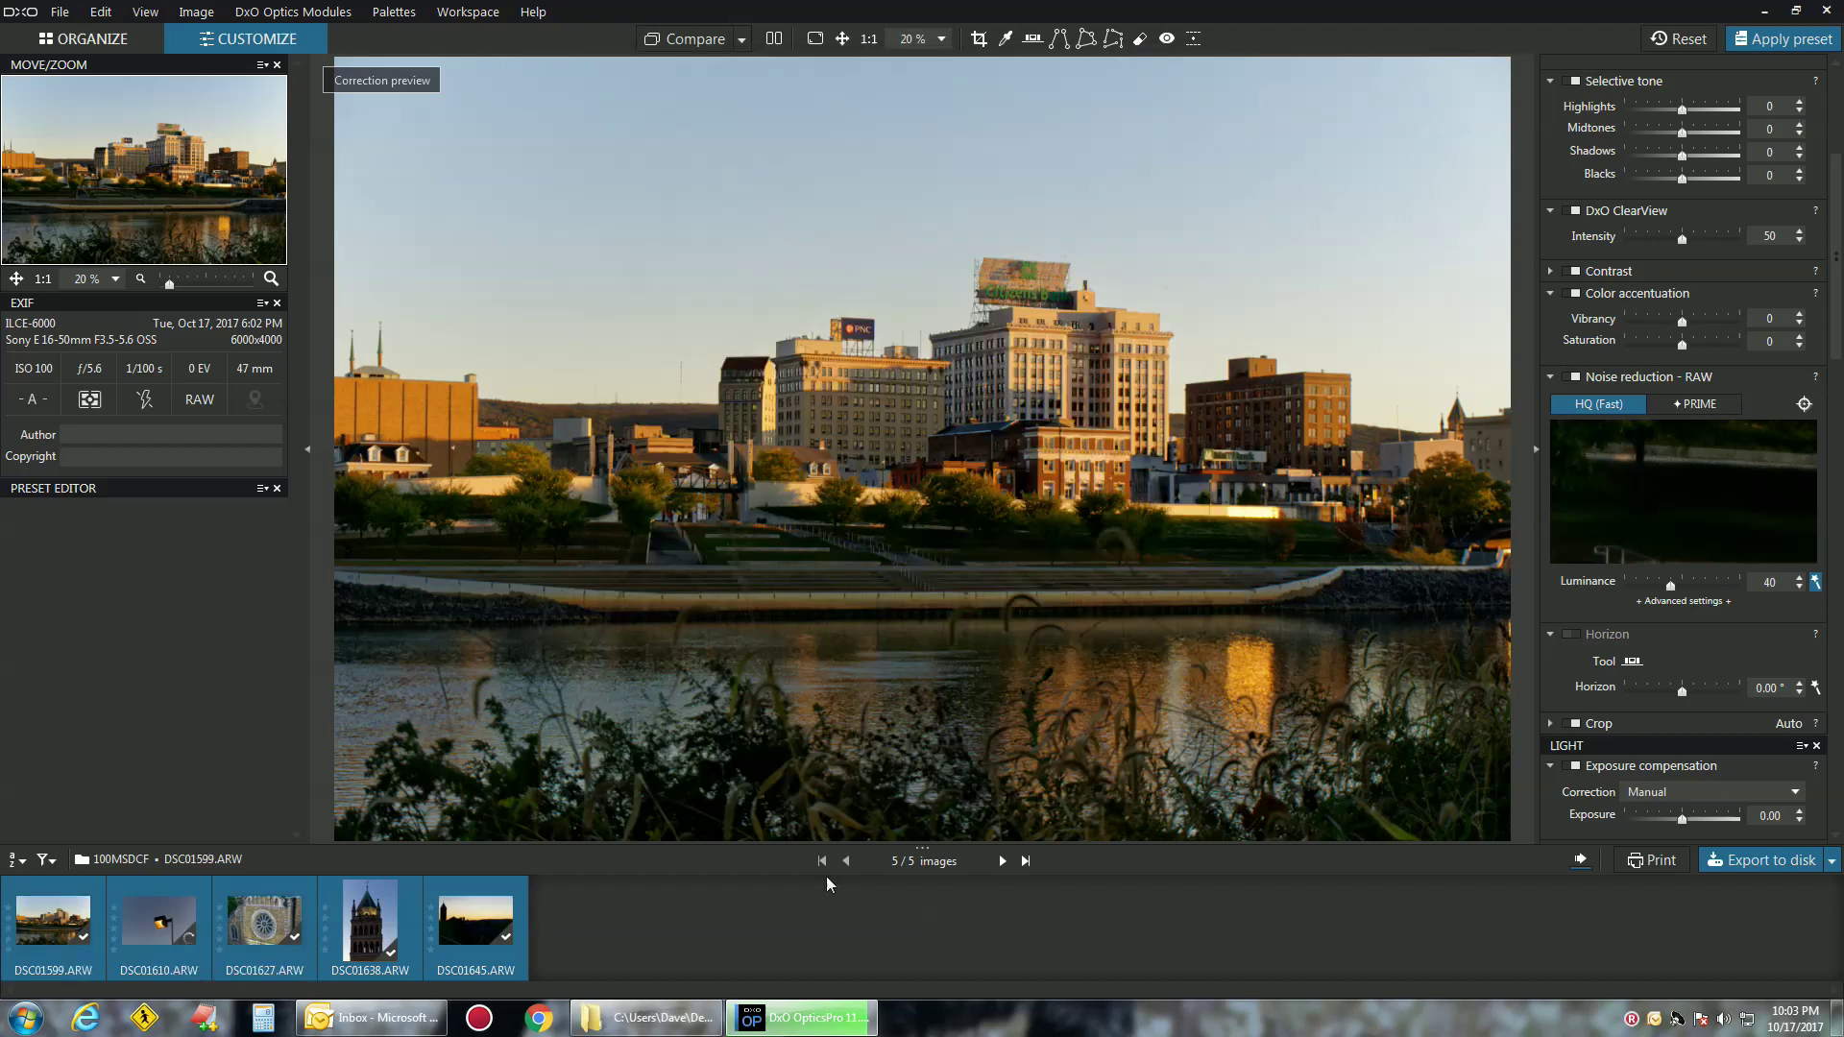
scroll(1765, 154, up, 4)
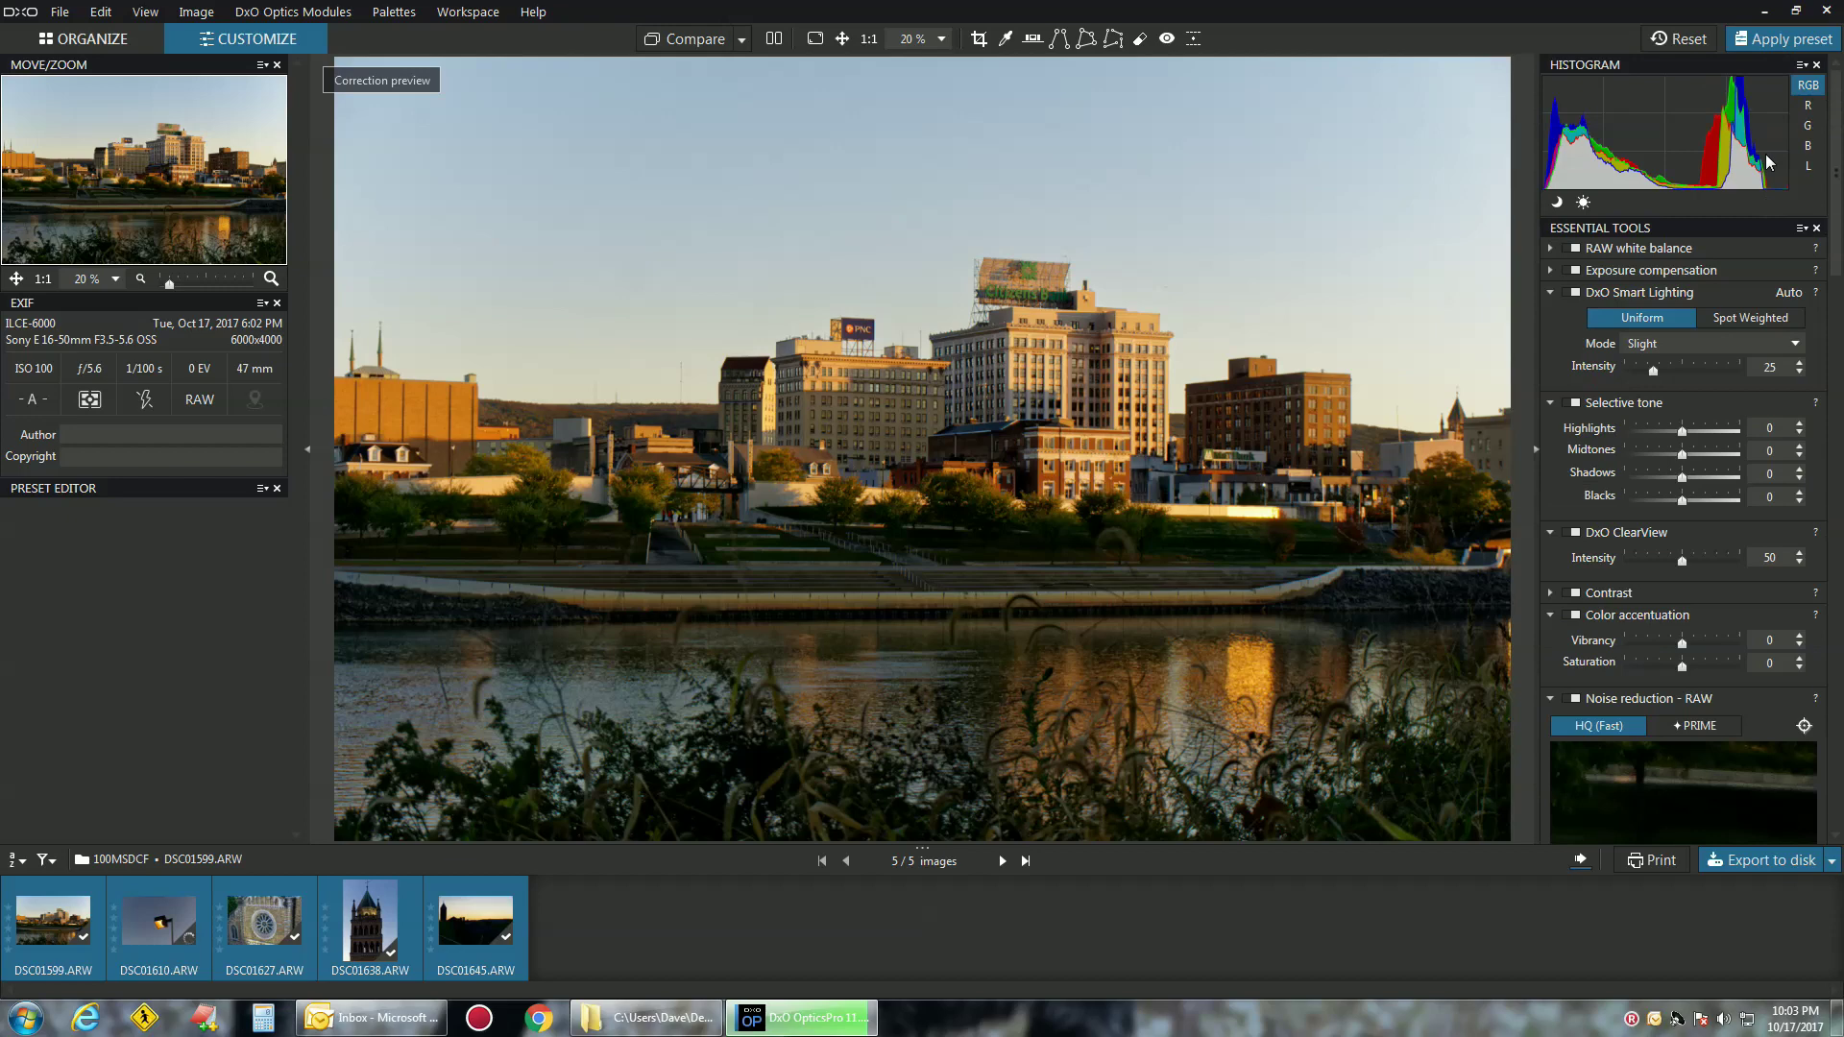
scroll(1685, 258, down, 3)
scroll(1685, 258, down, 8)
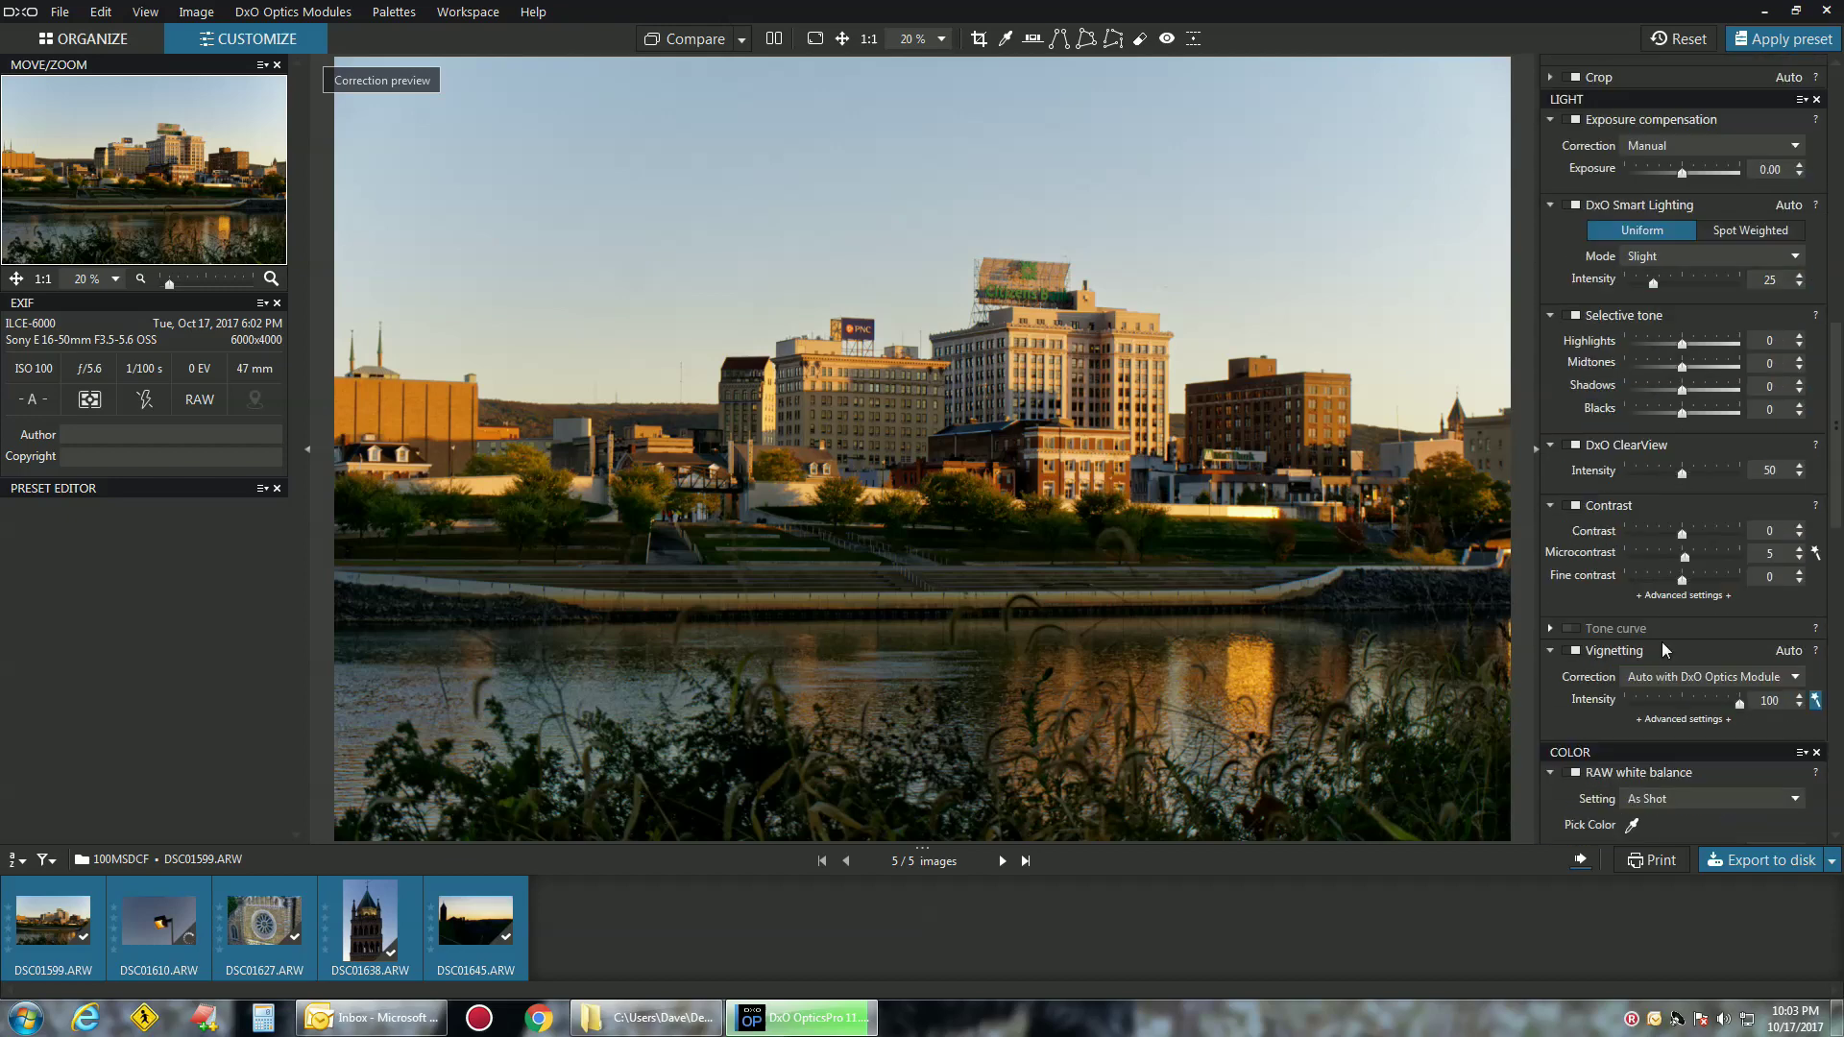
scroll(1704, 669, down, 10)
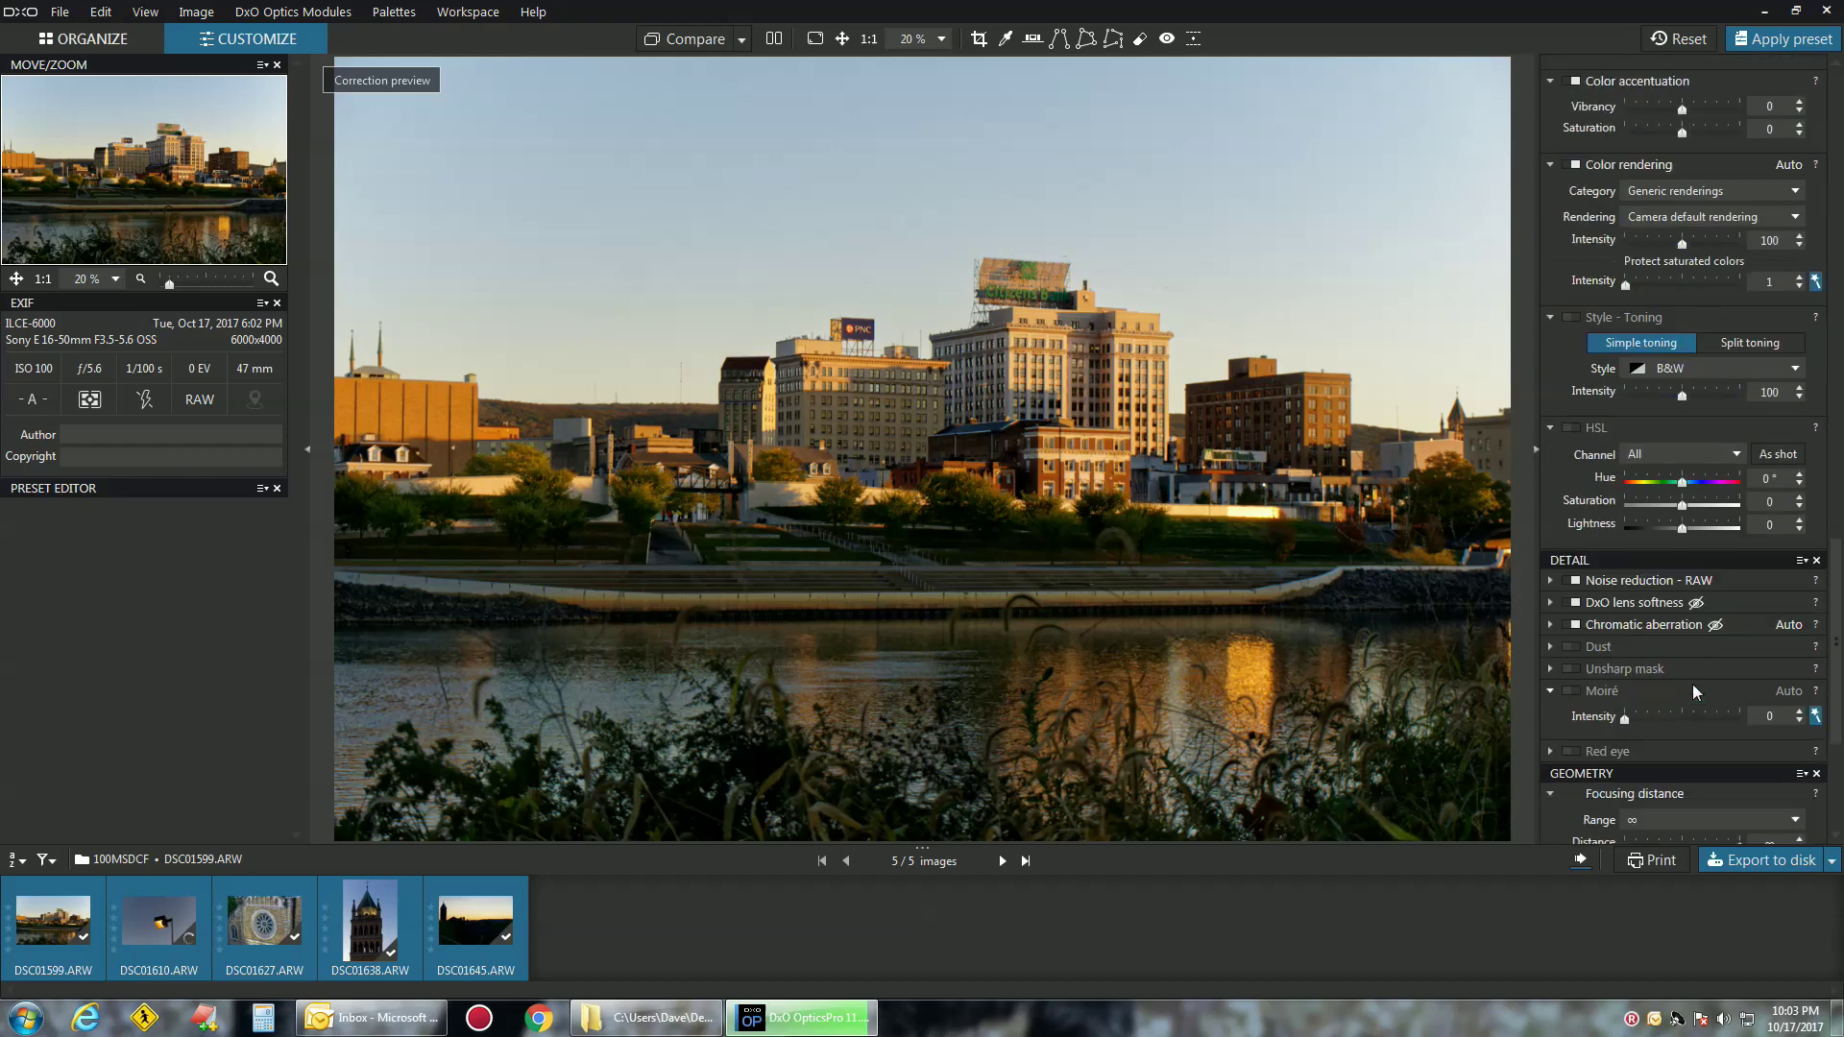
scroll(1691, 693, down, 2)
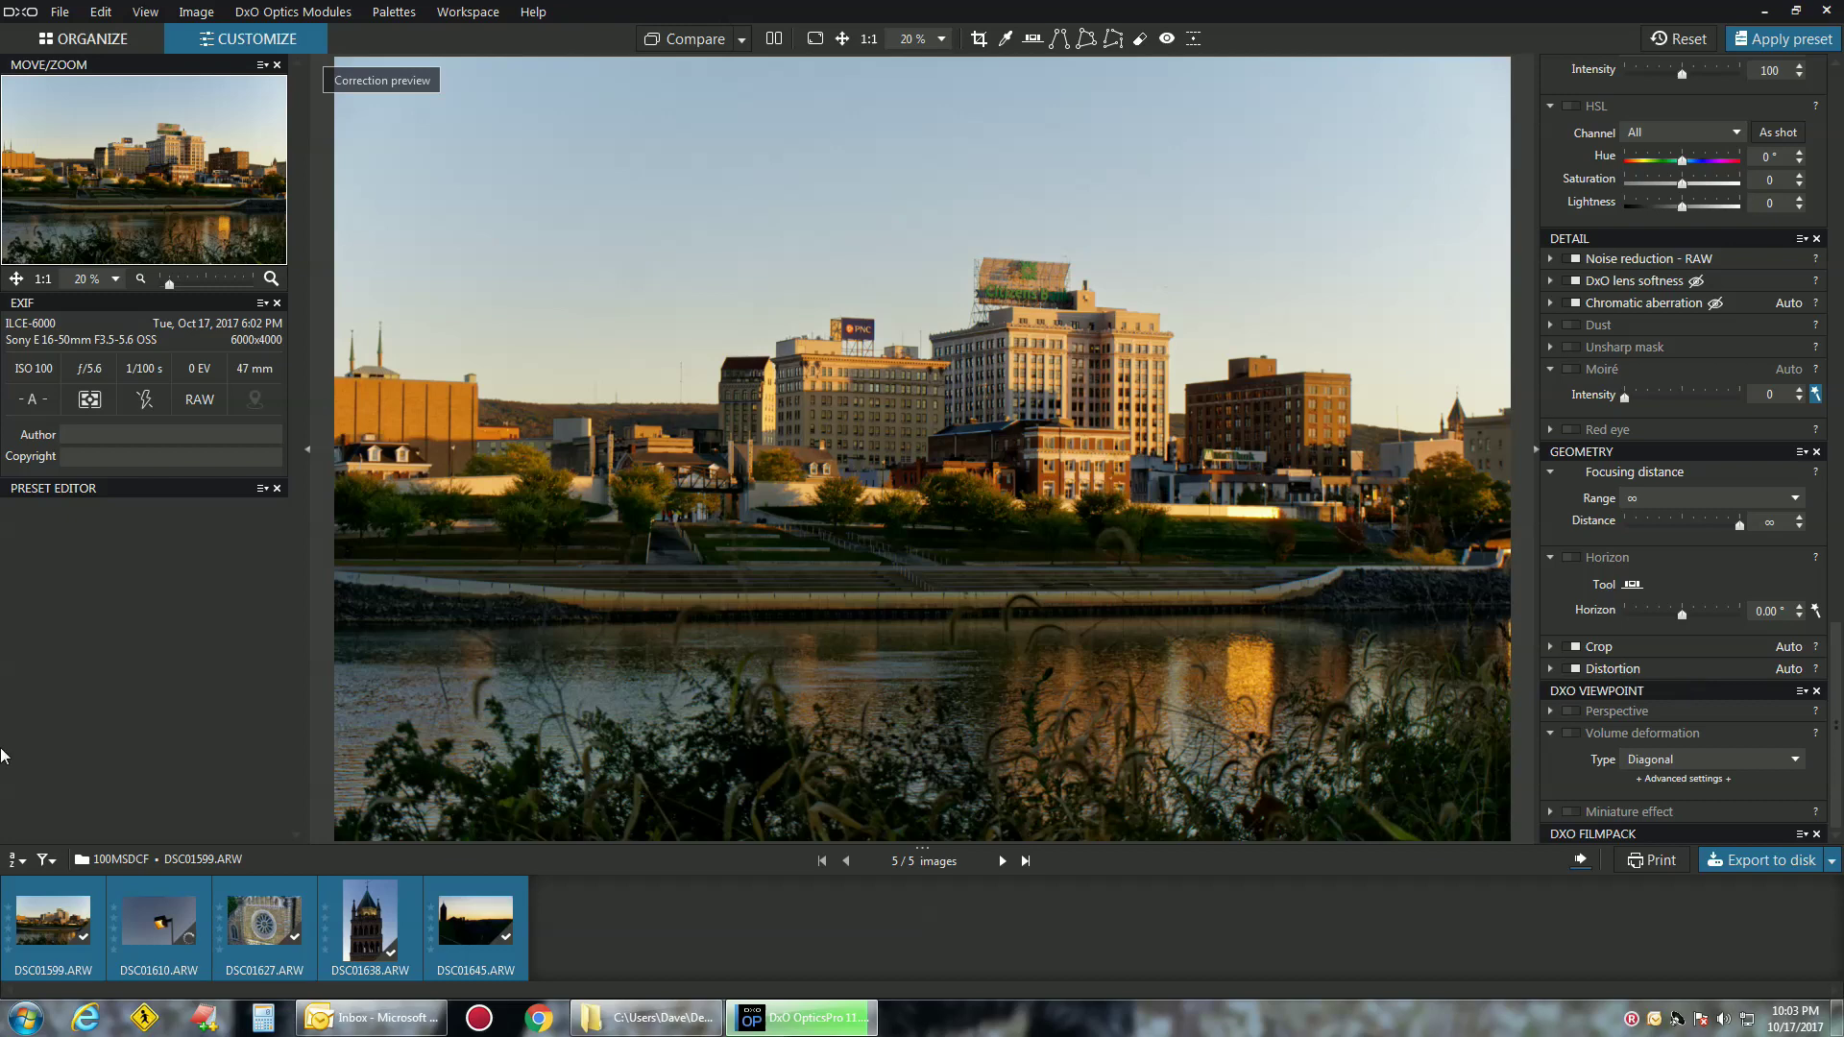
scroll(1842, 670, up, 10)
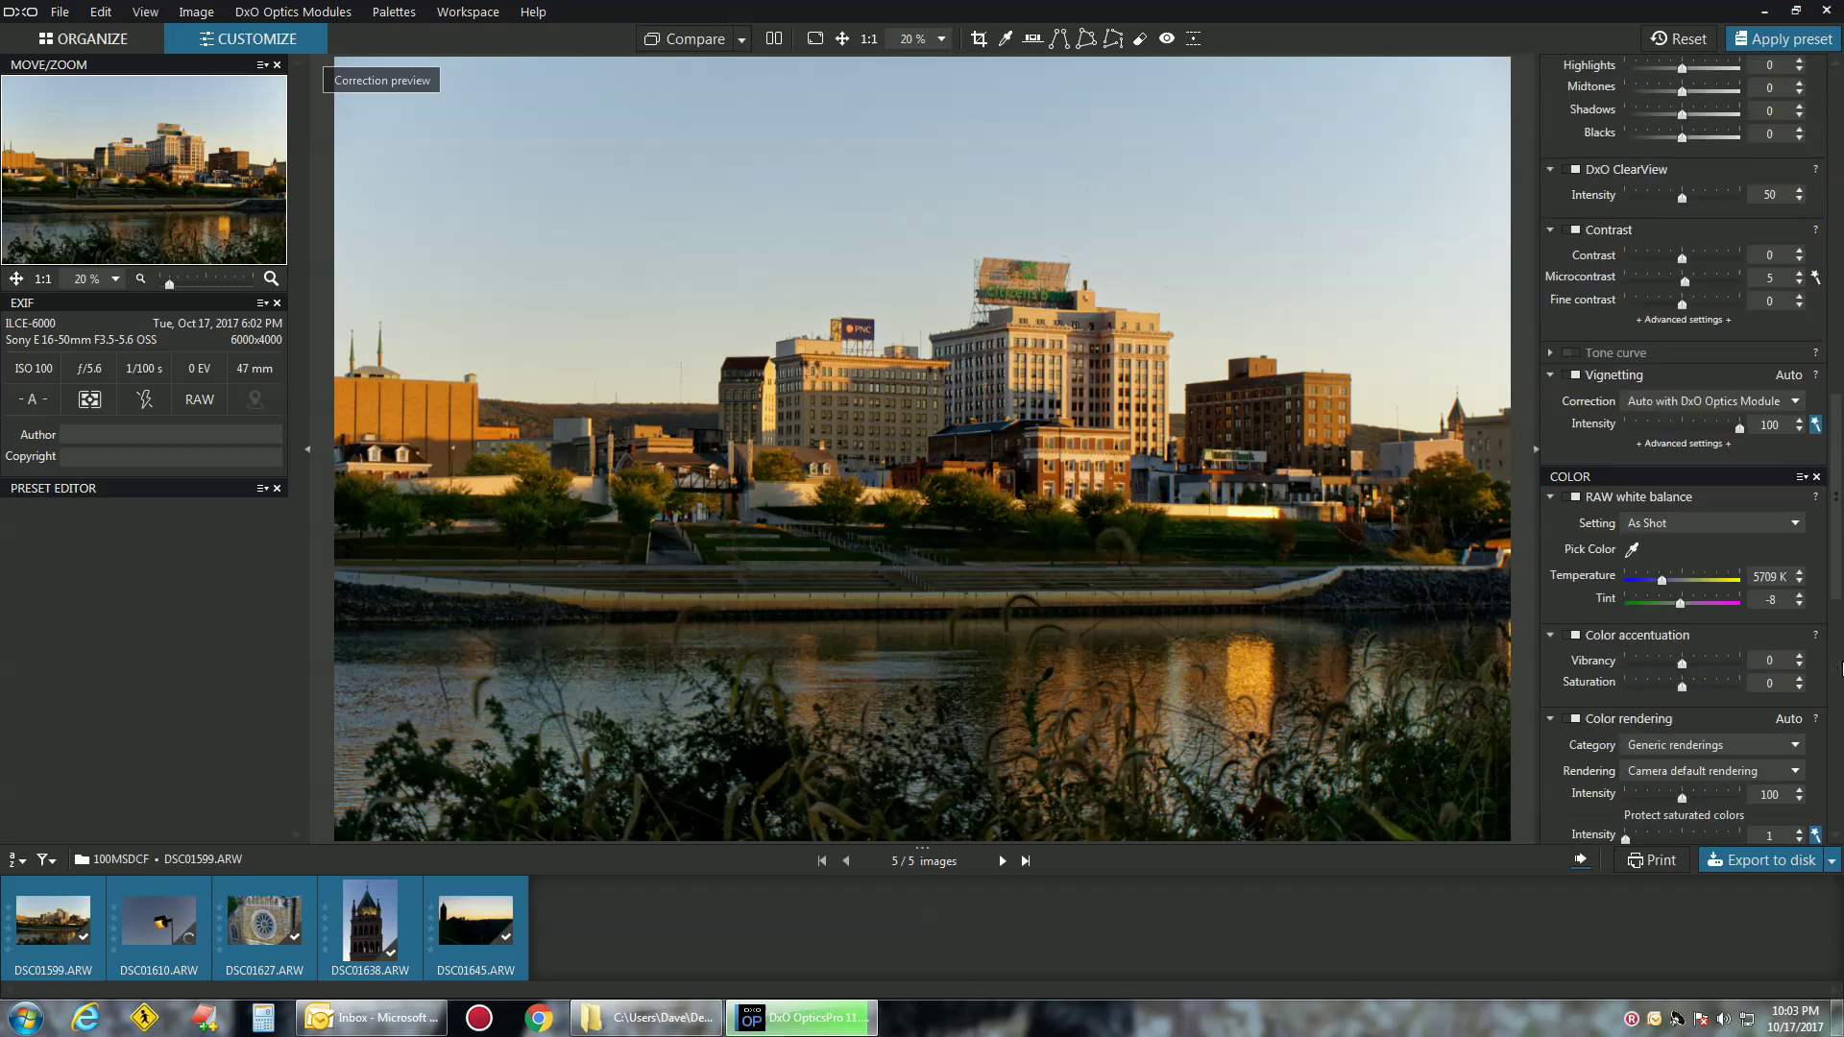
scroll(1841, 670, up, 8)
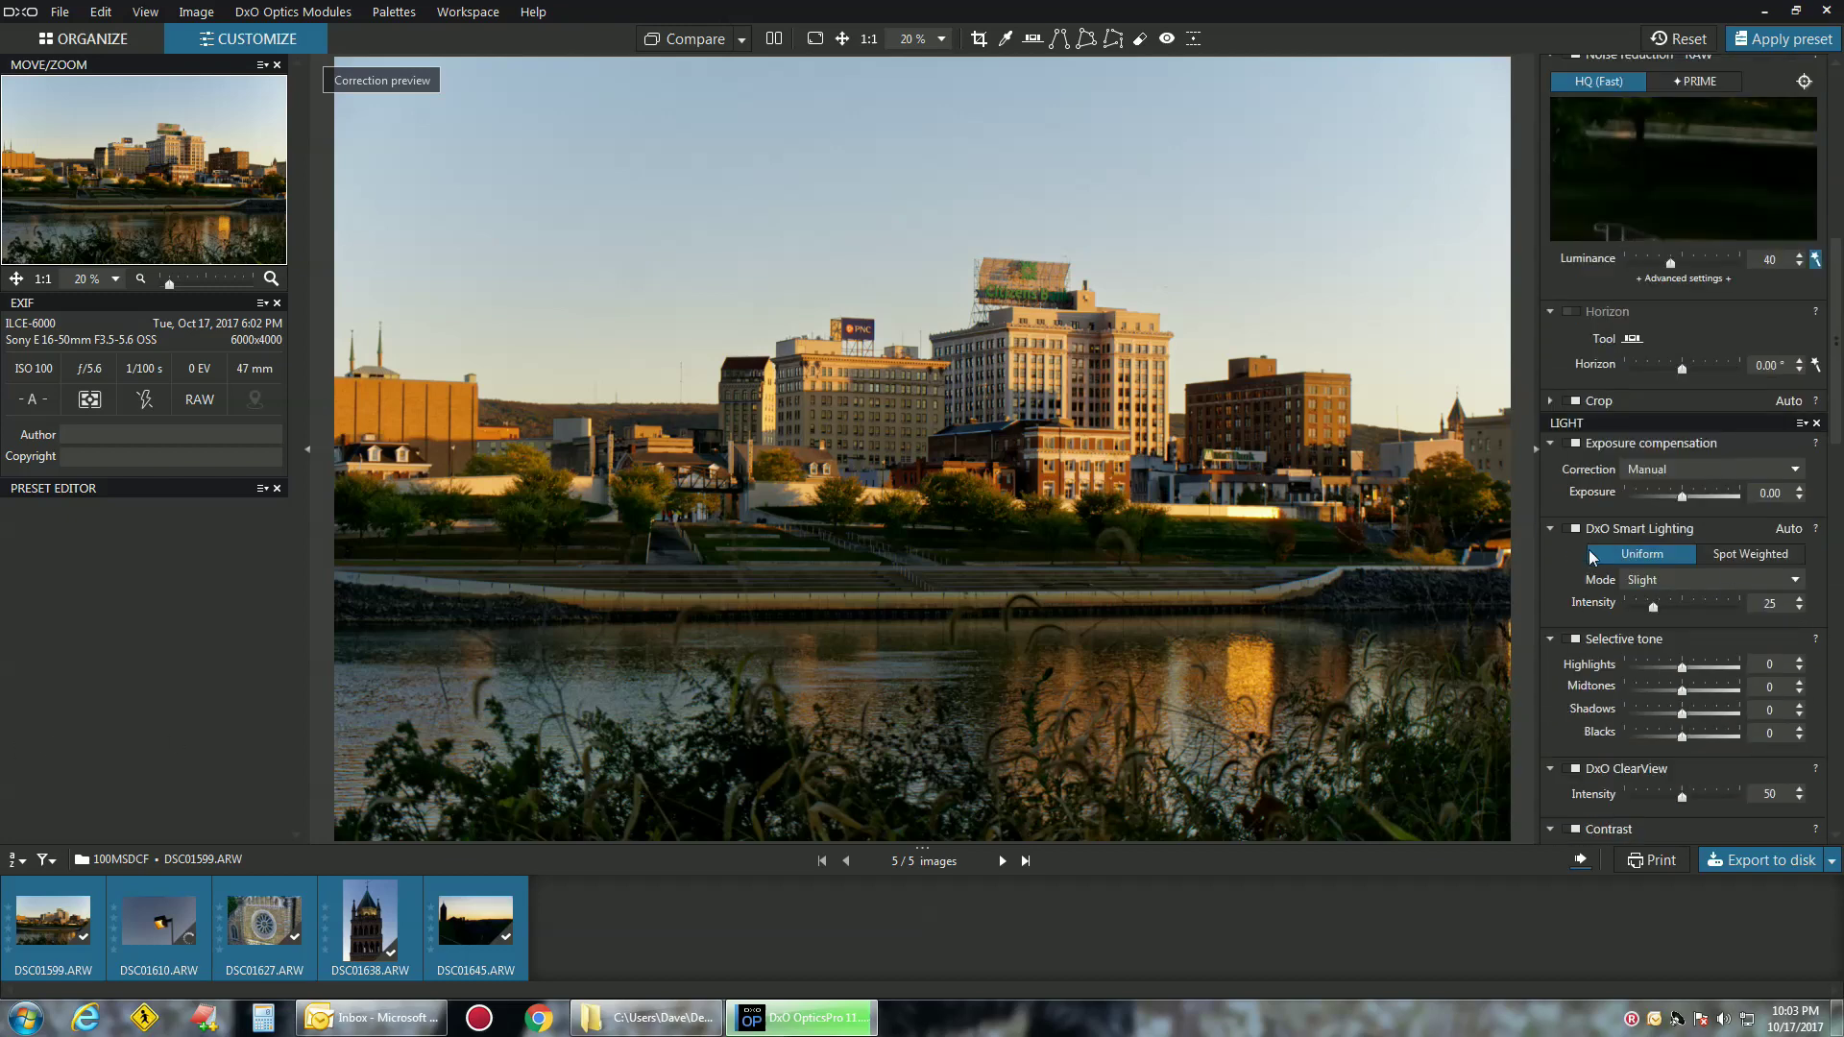
scroll(1591, 558, down, 3)
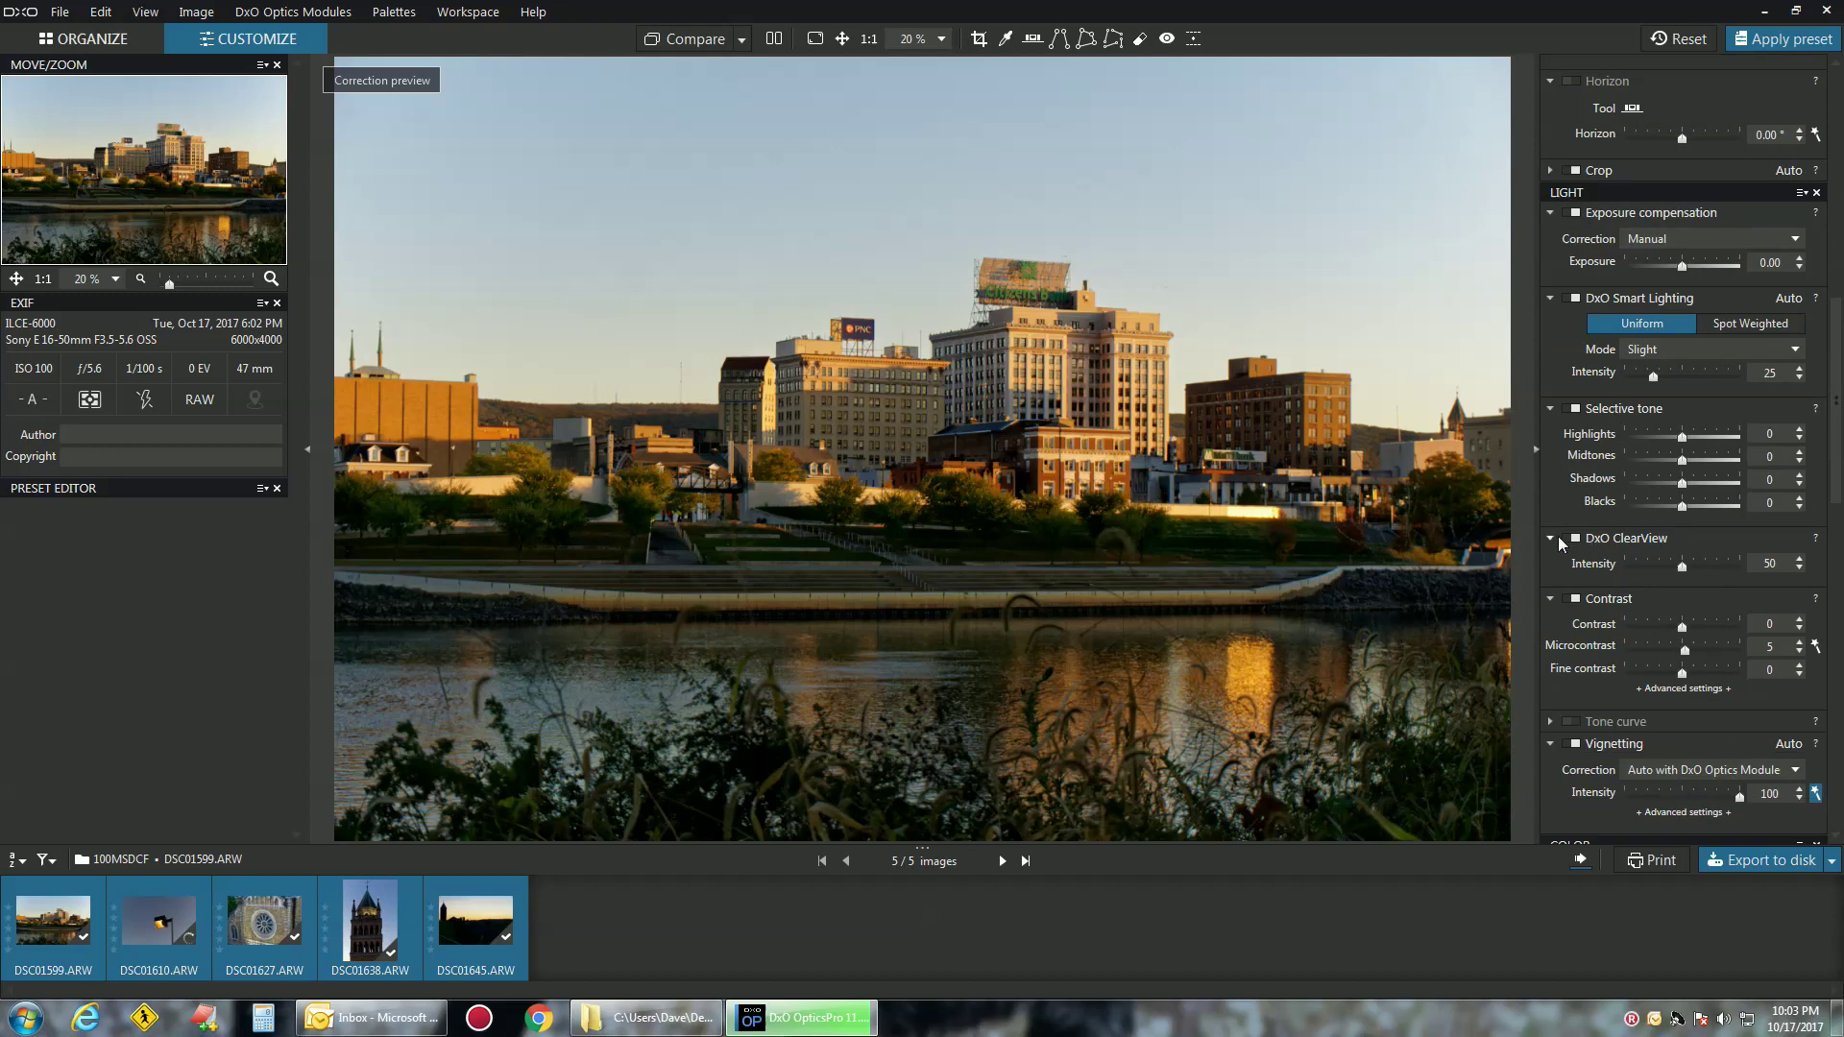
Select DSC01599, compare ClearView on and off, and raise its intensity to 58
click(53, 920)
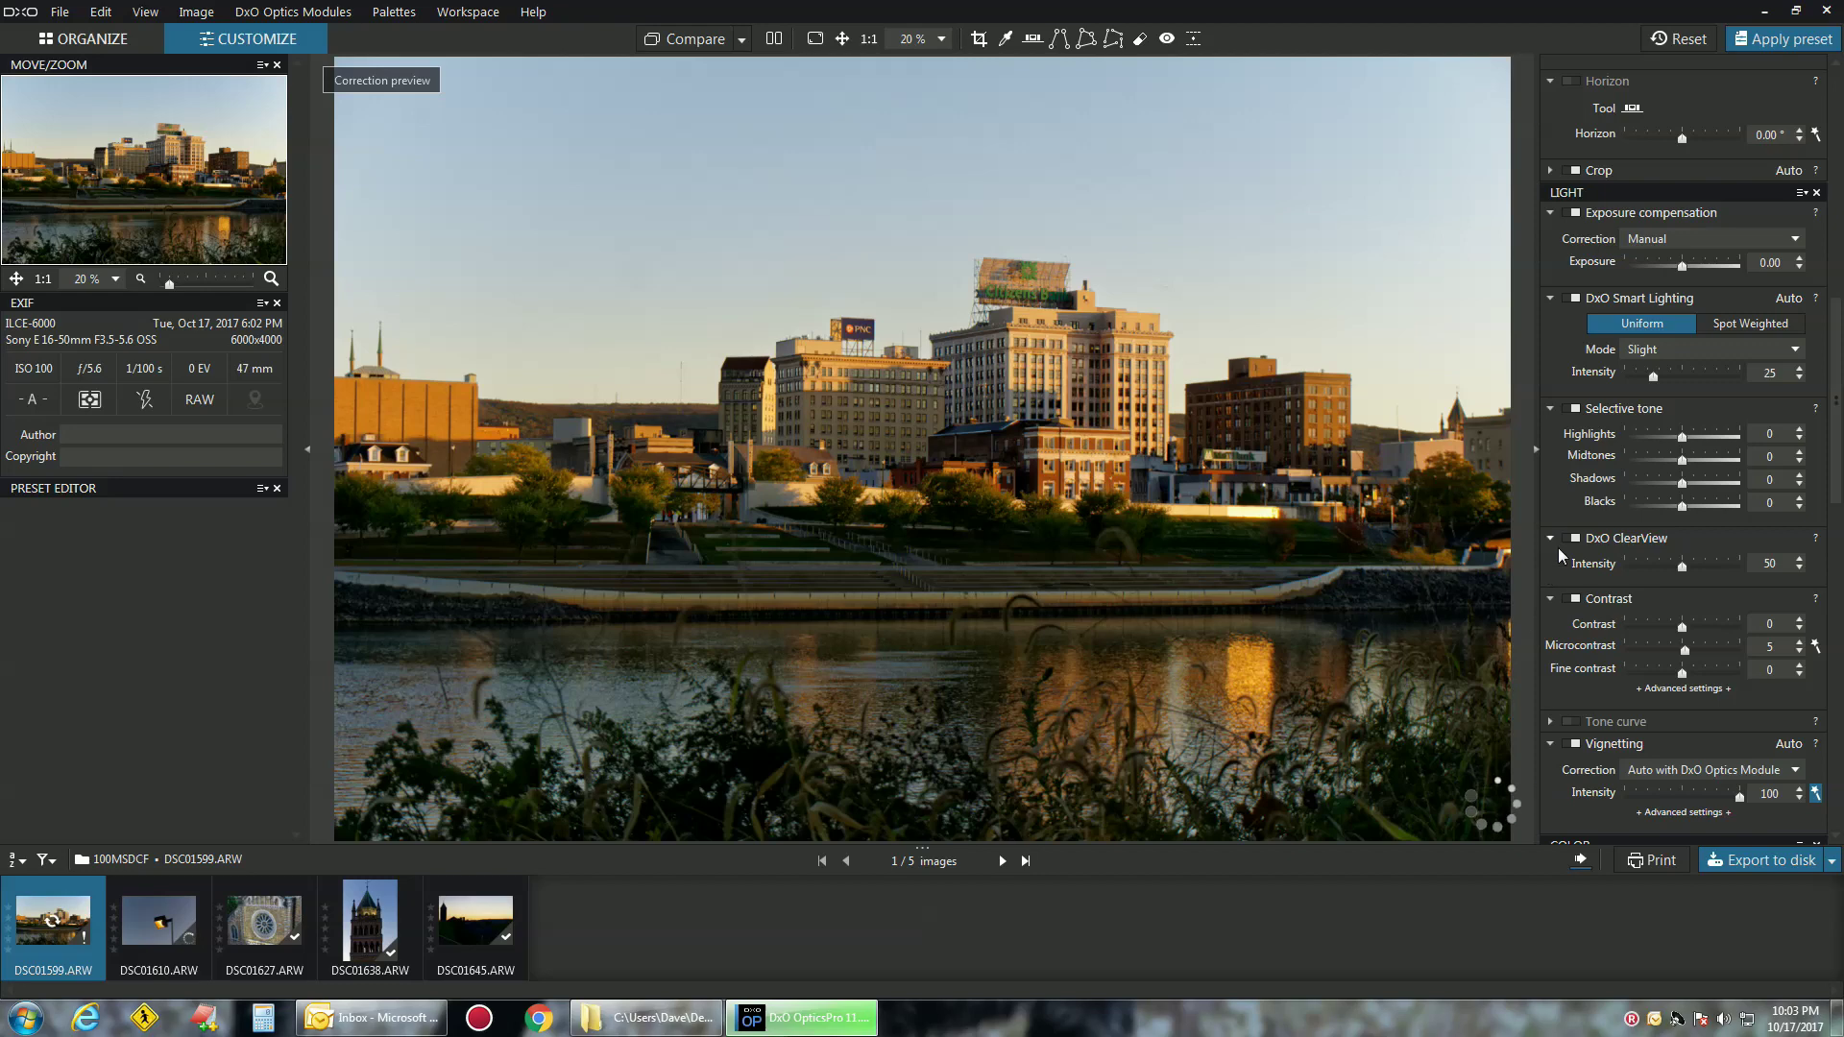
click(1576, 538)
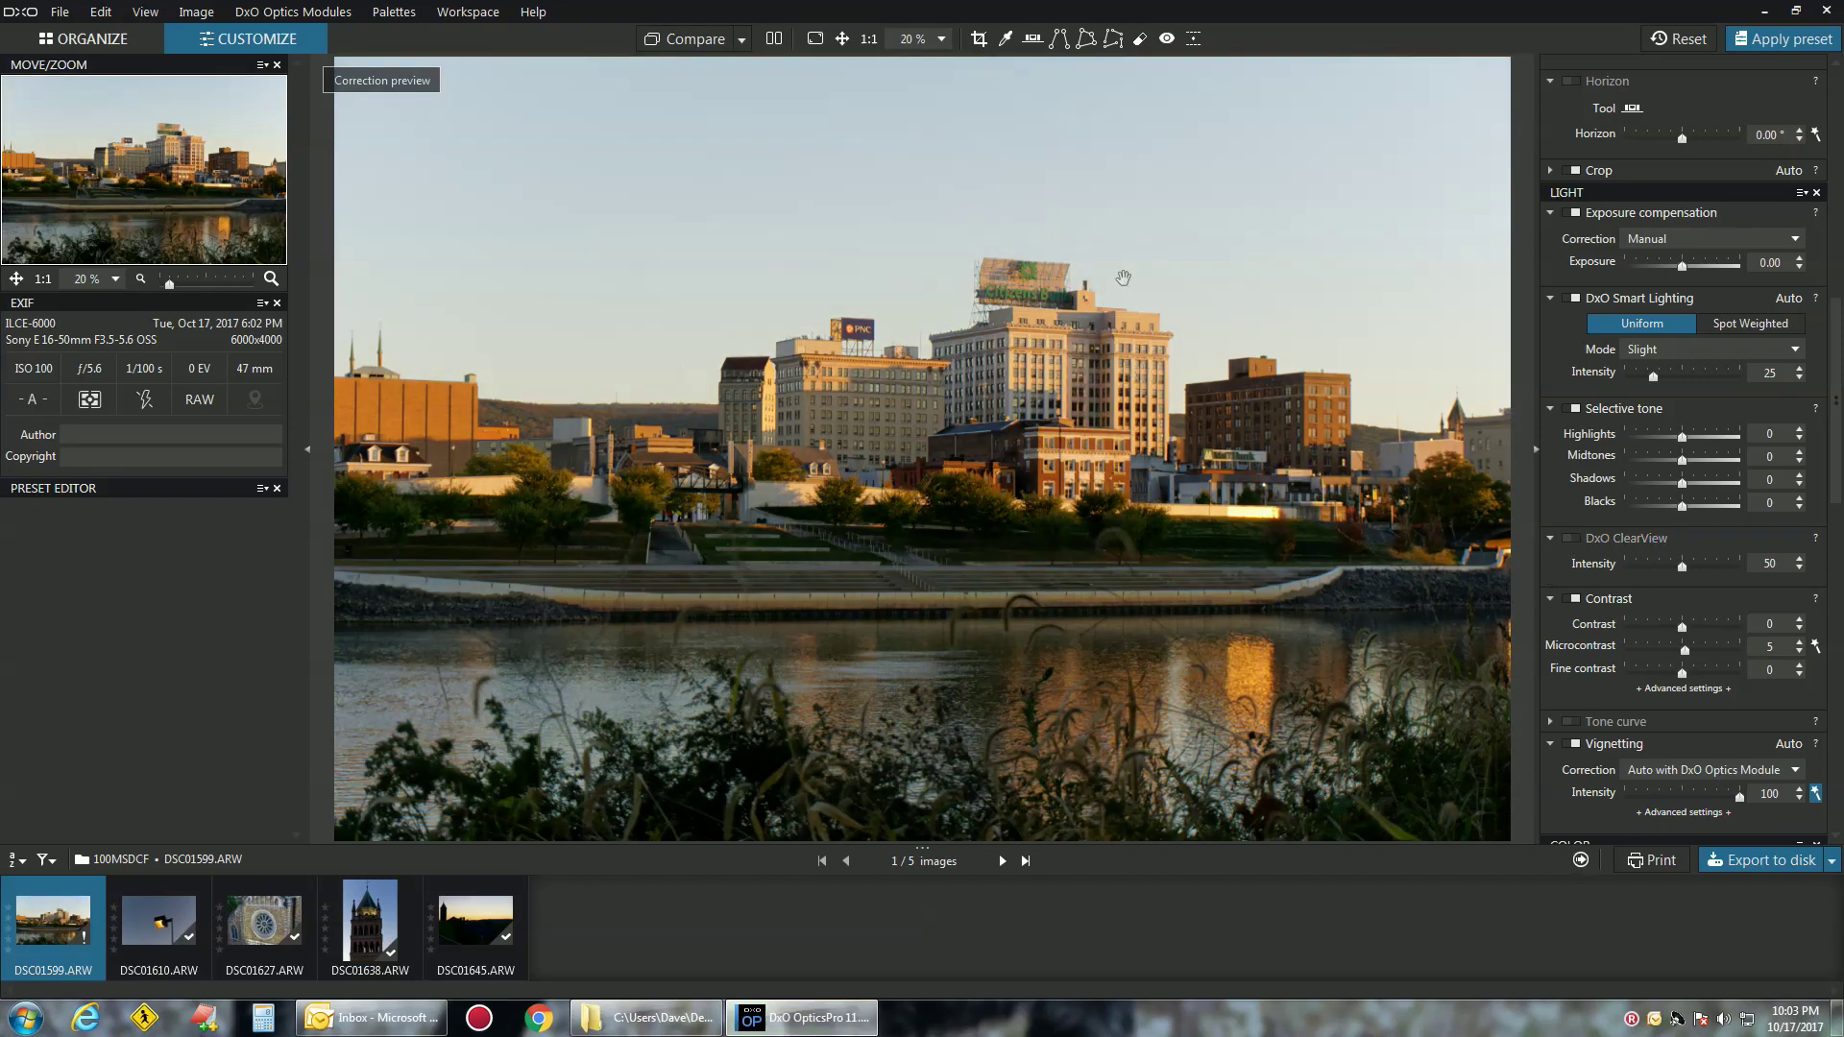
click(1575, 539)
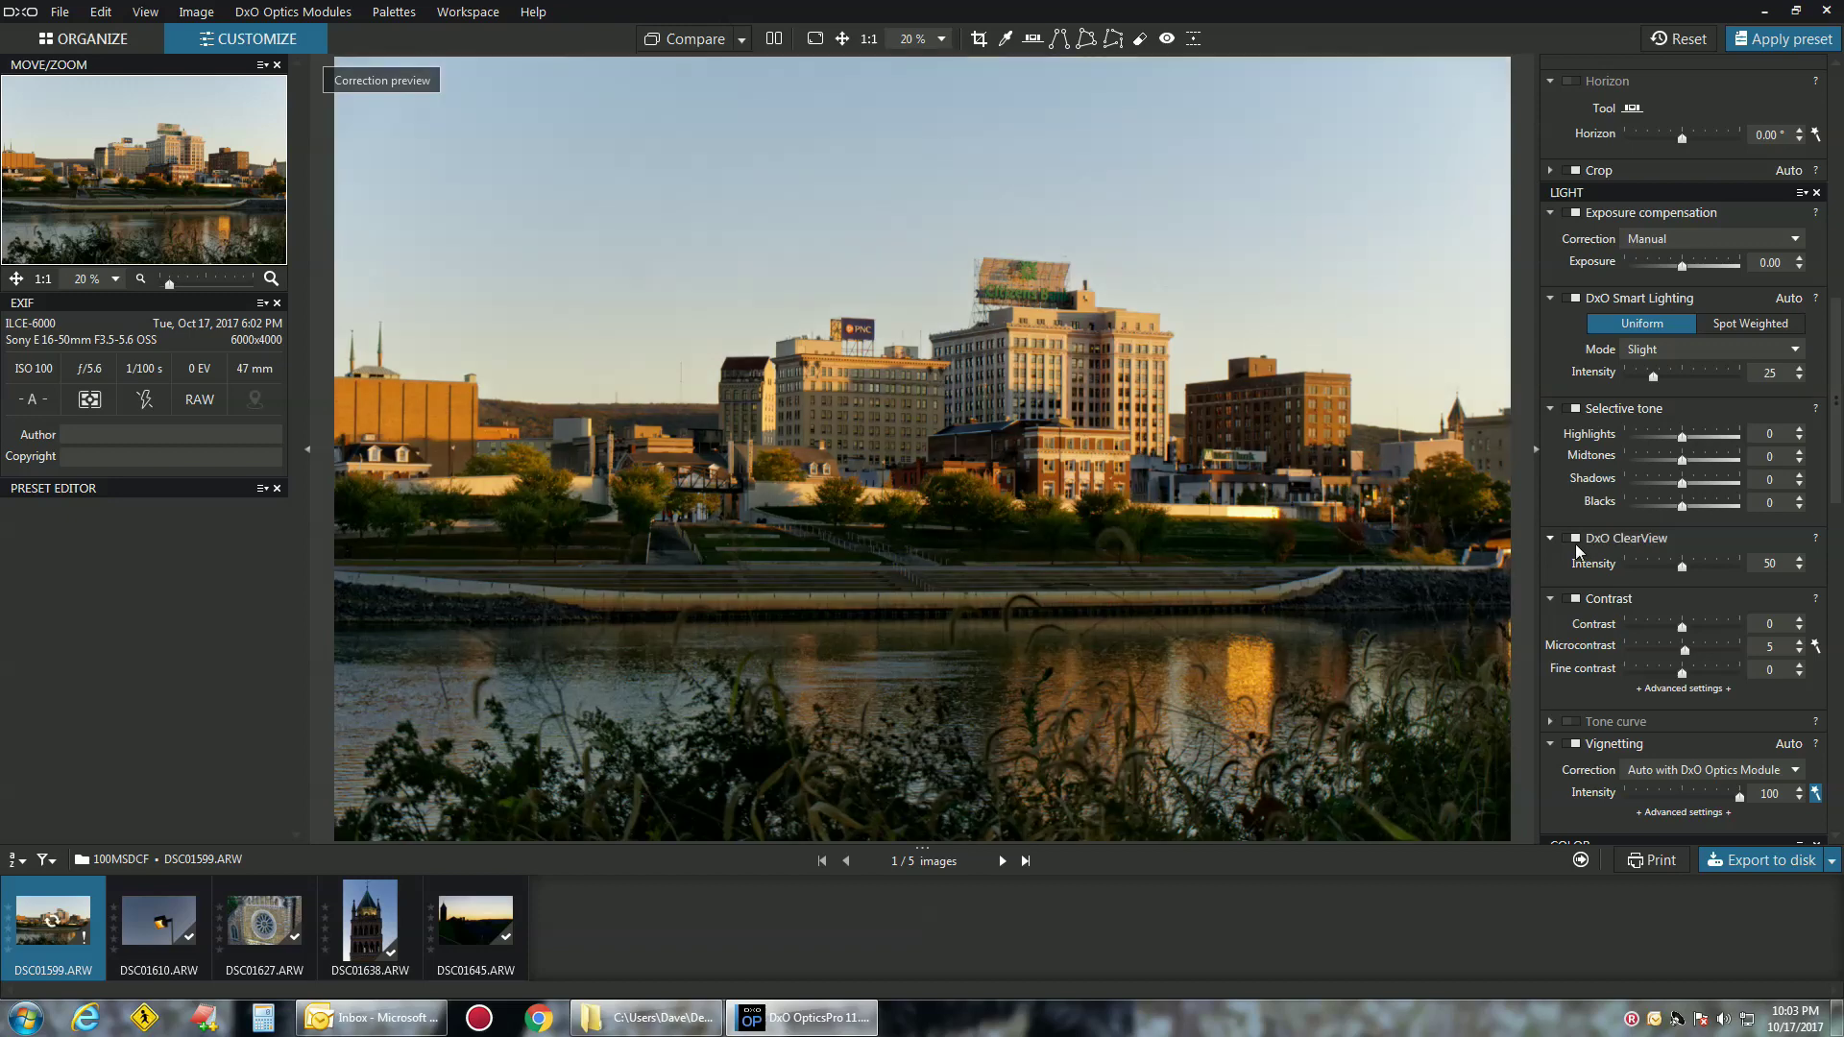
click(1574, 542)
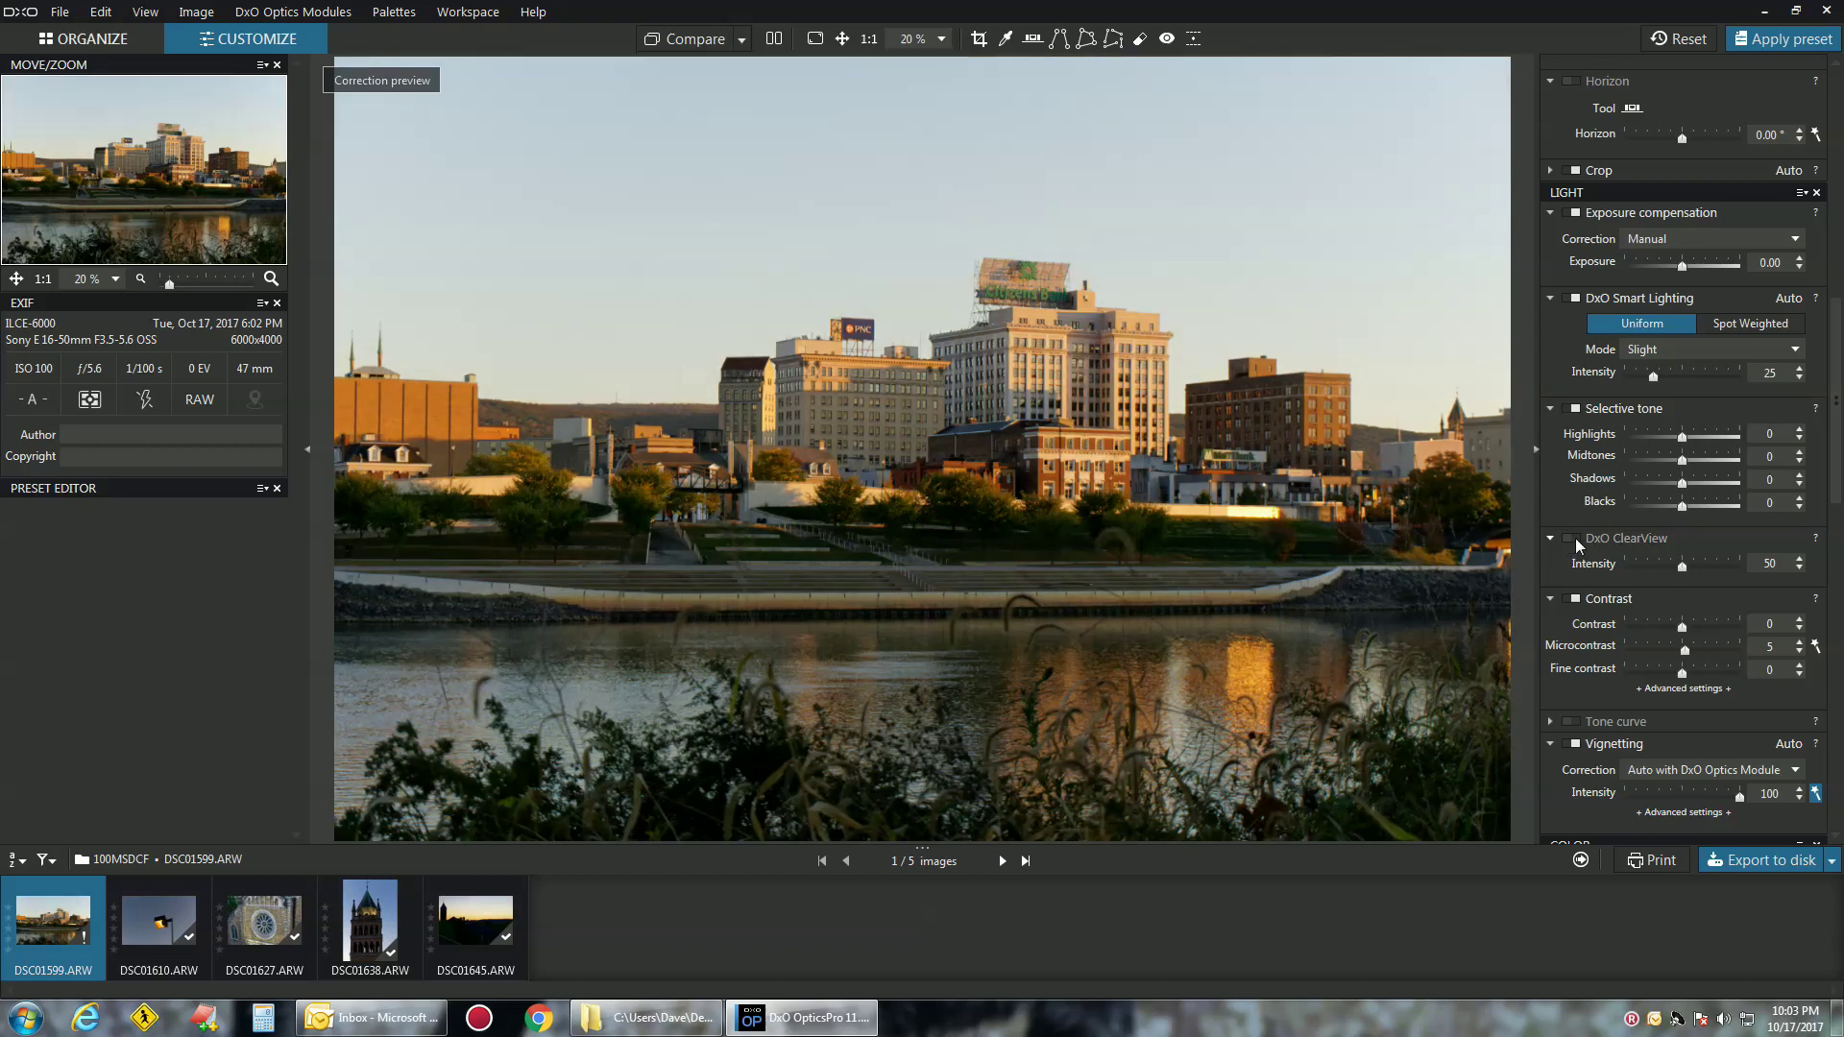
click(1575, 538)
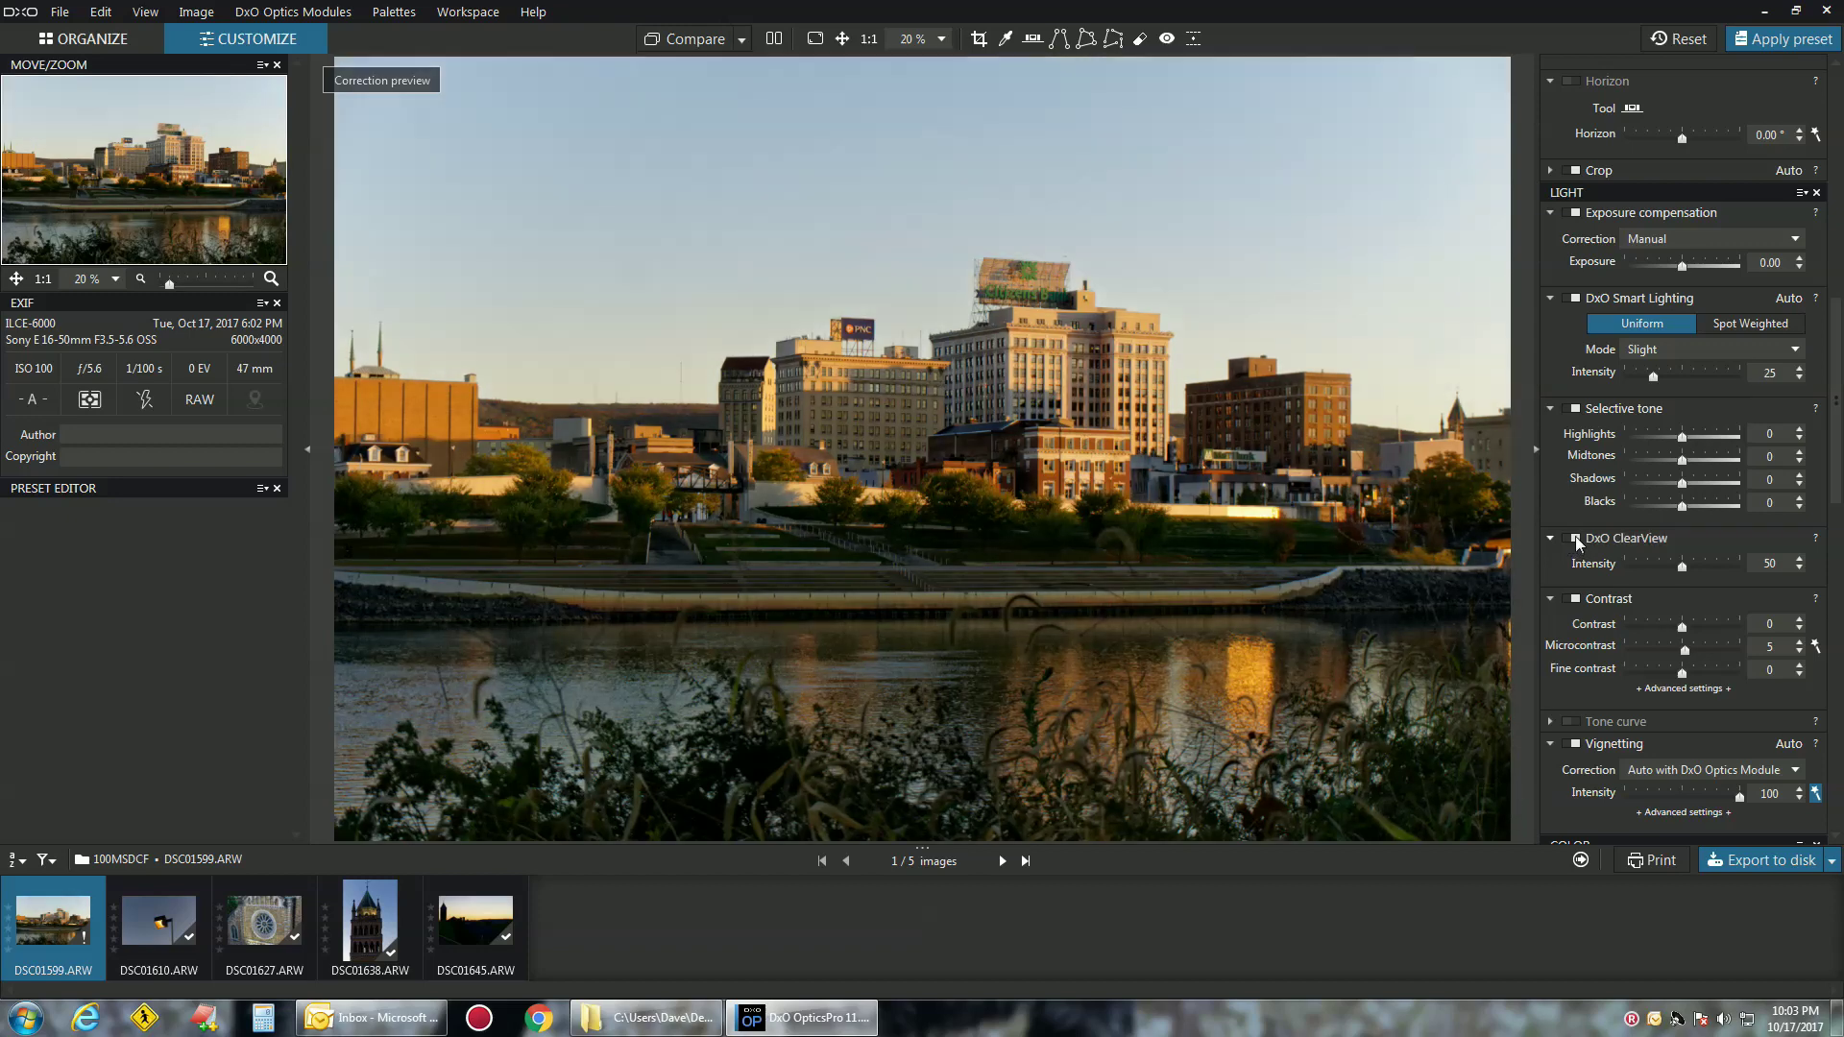
click(1800, 561)
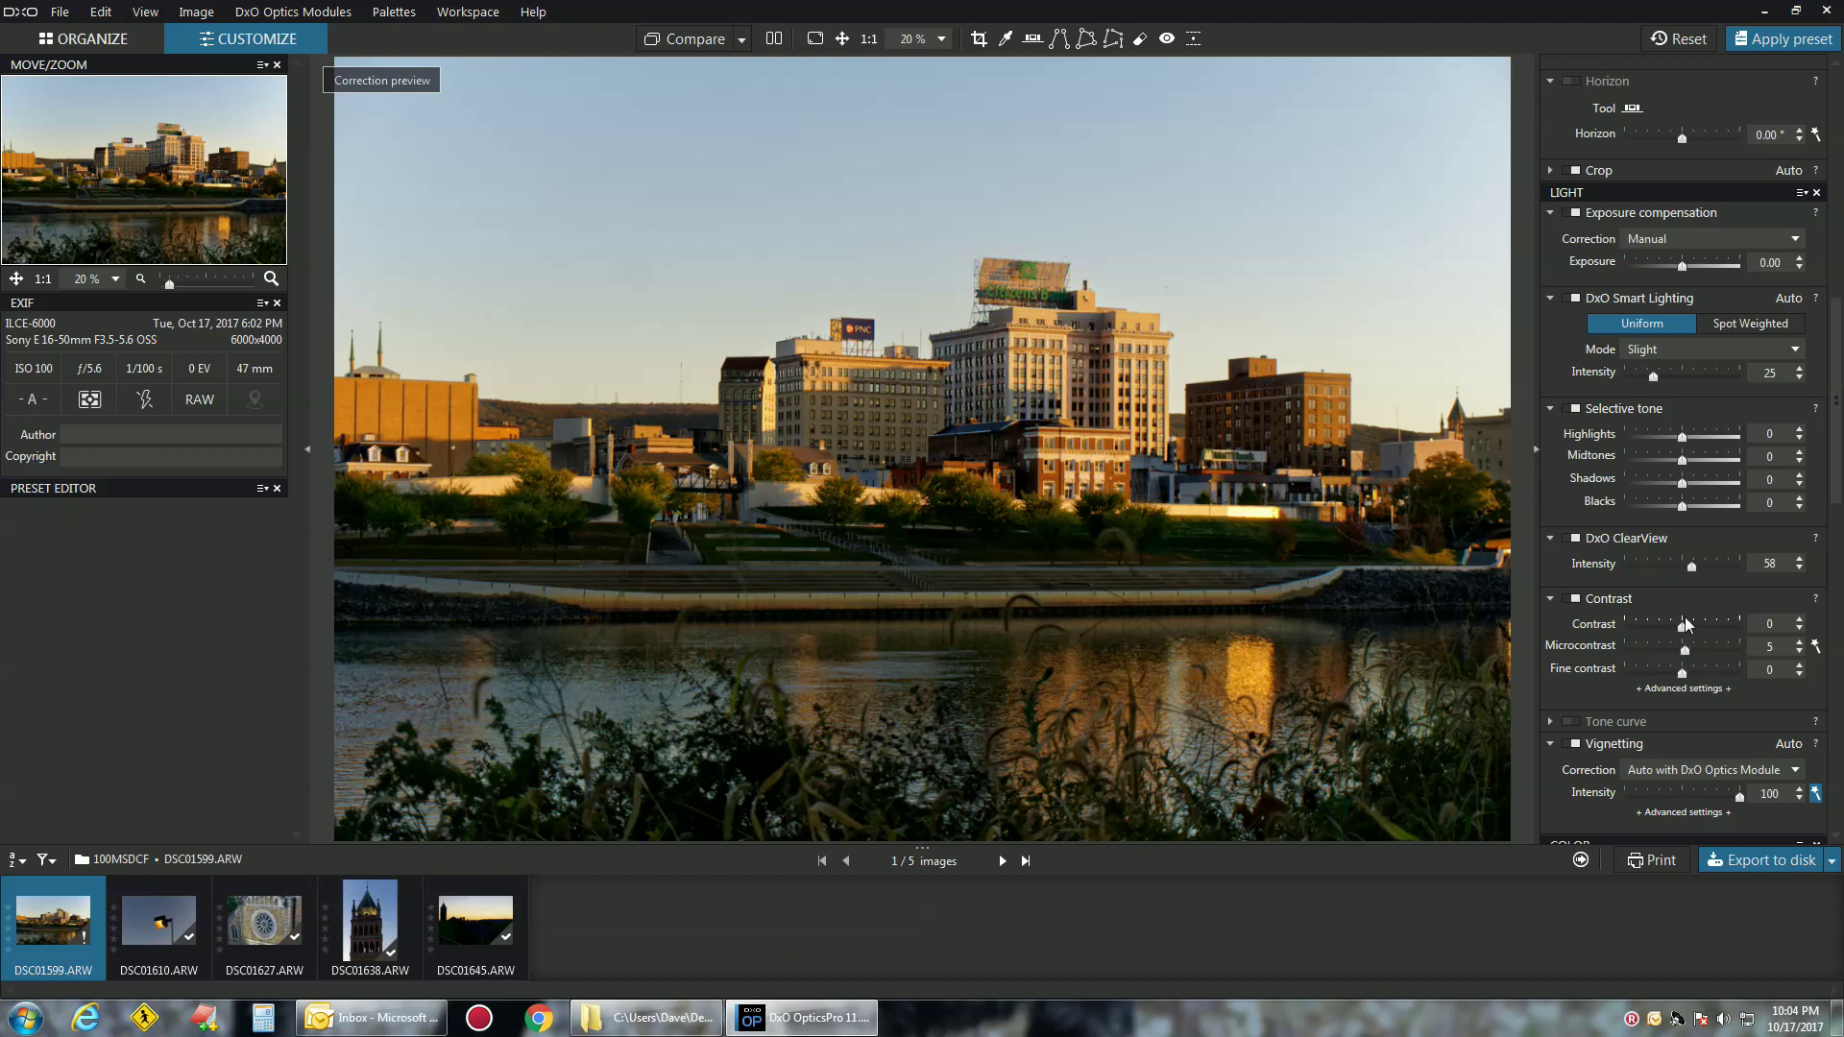
Compare the riverfront photo with Vignetting correction off and back on
scroll(1662, 621, down, 3)
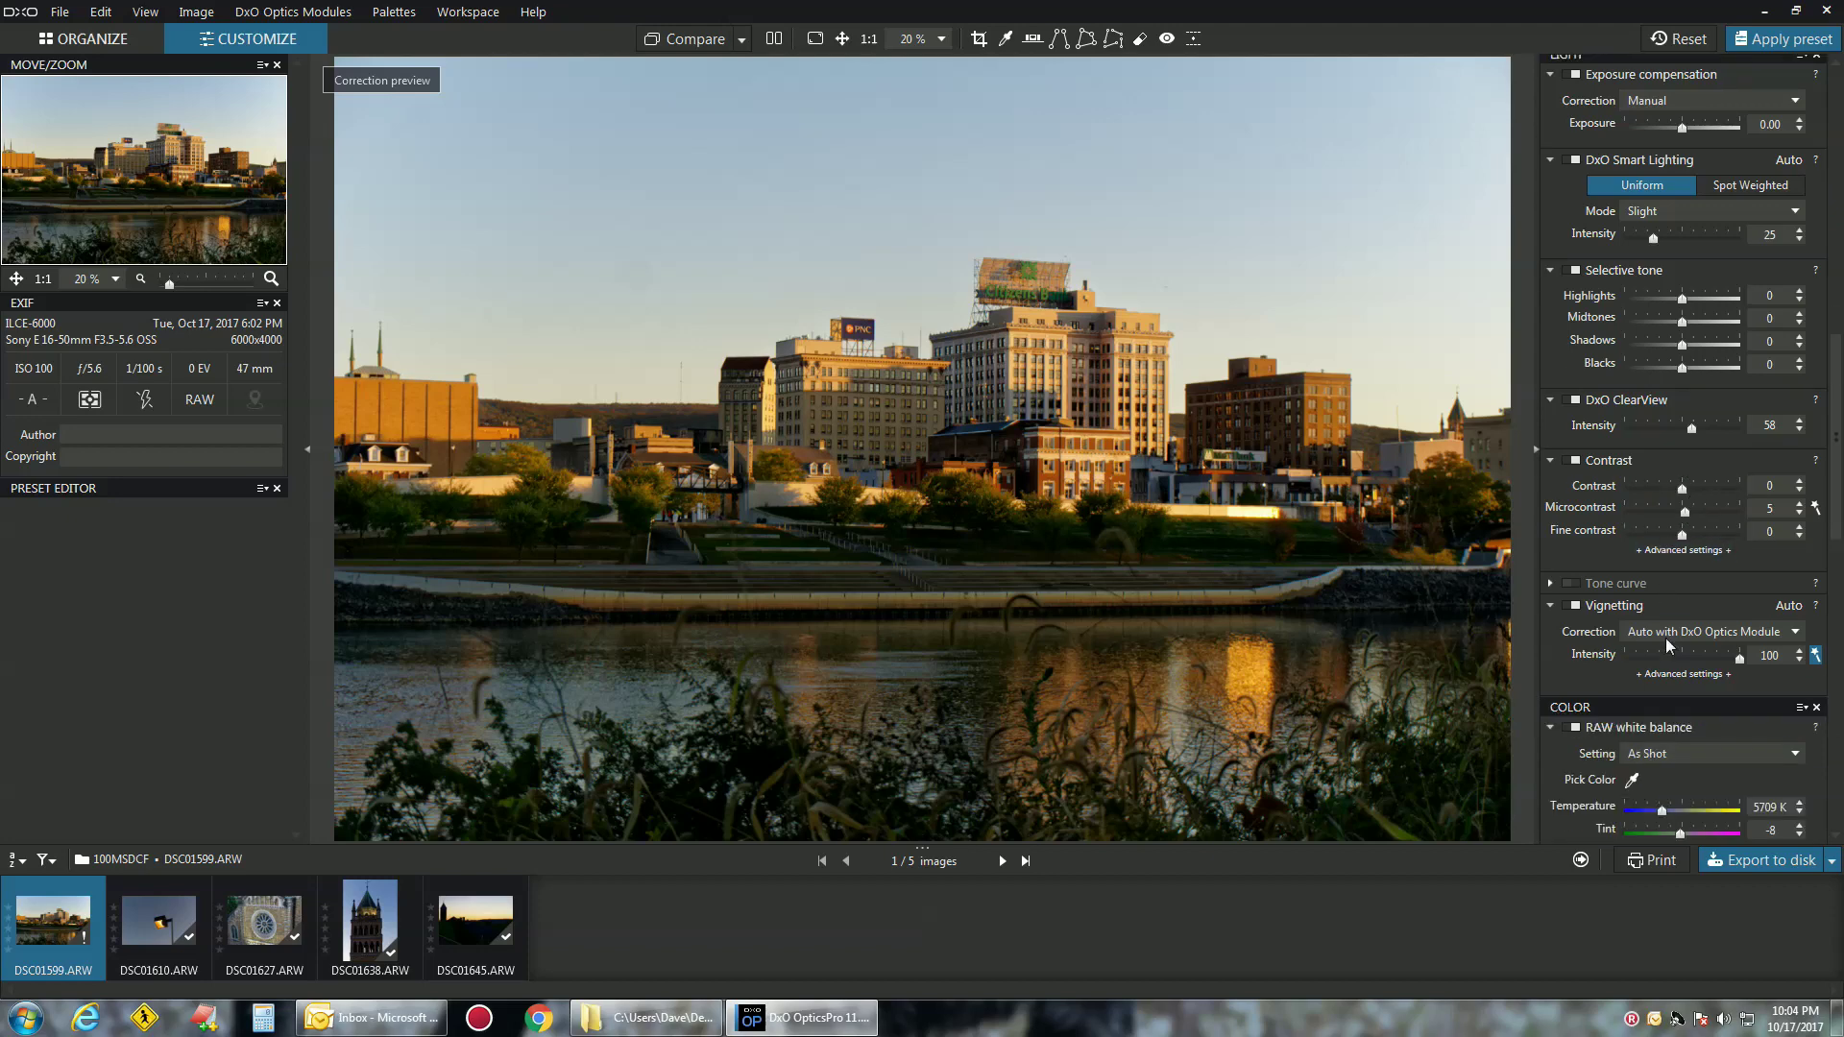
click(1562, 606)
click(1572, 611)
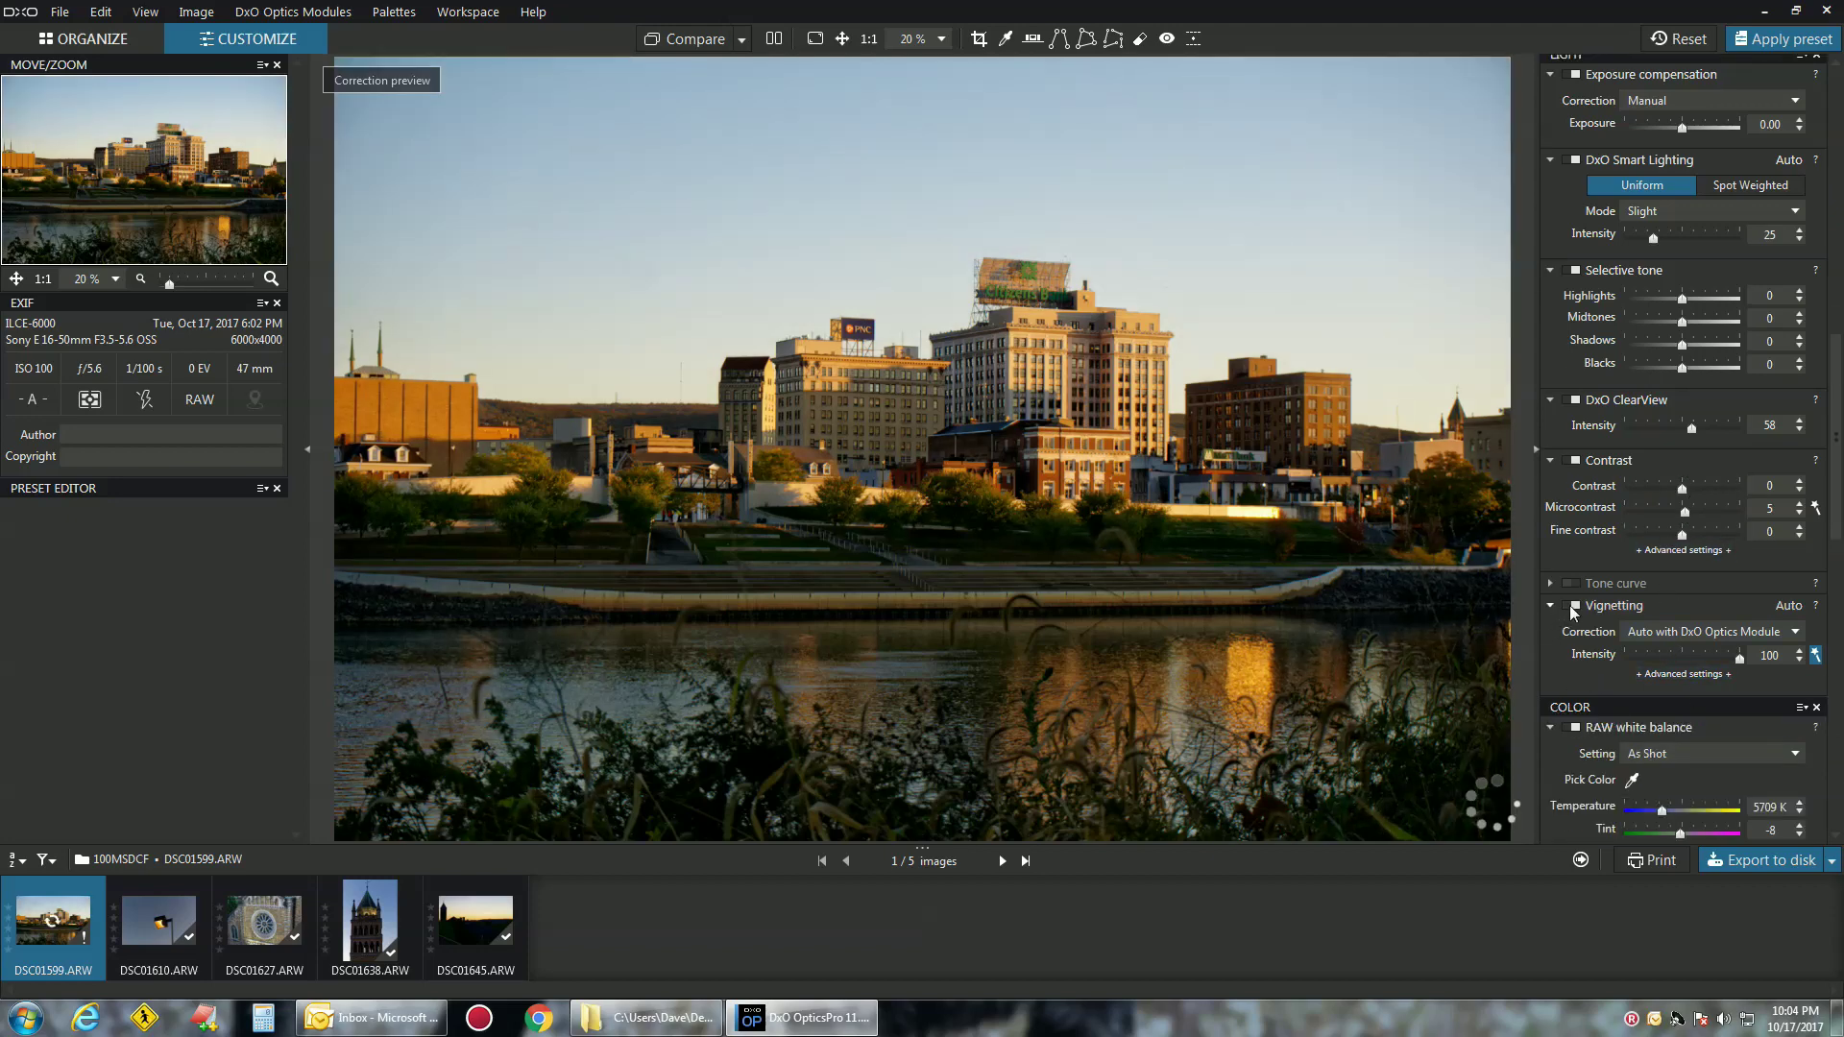
scroll(1763, 592, down, 4)
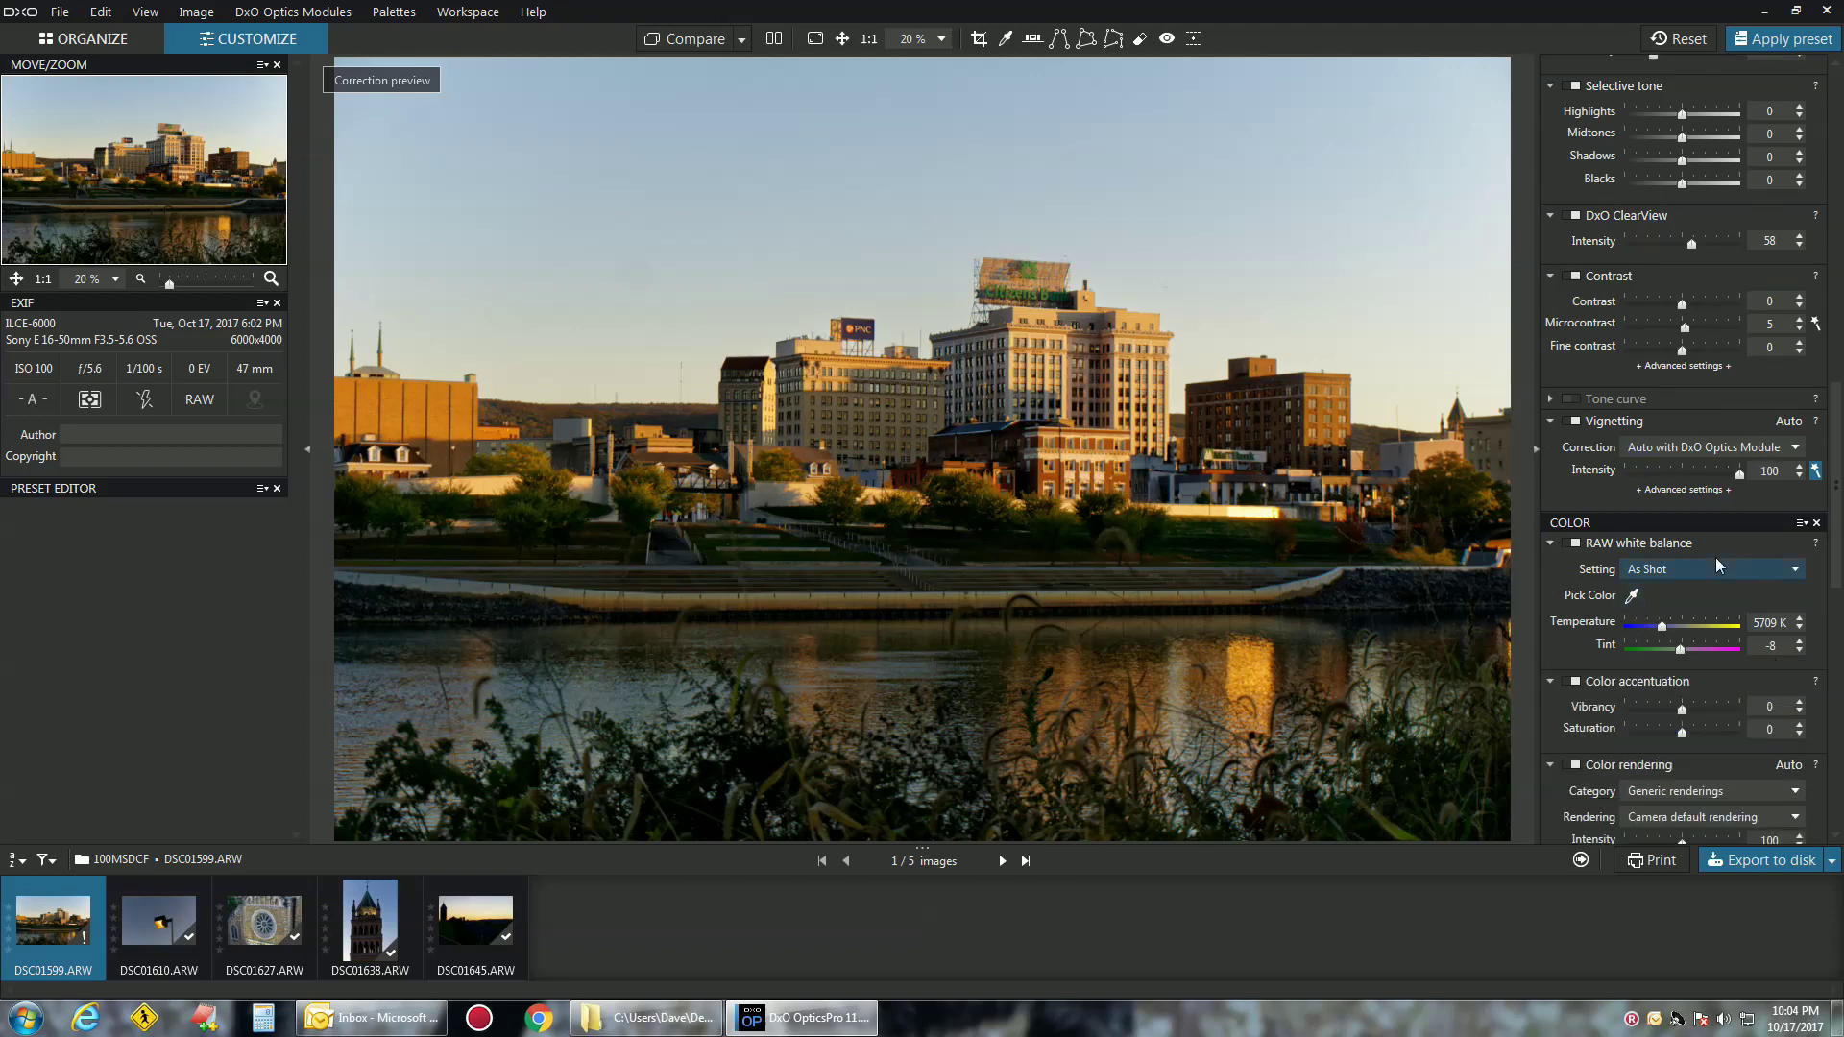
scroll(1693, 700, down, 3)
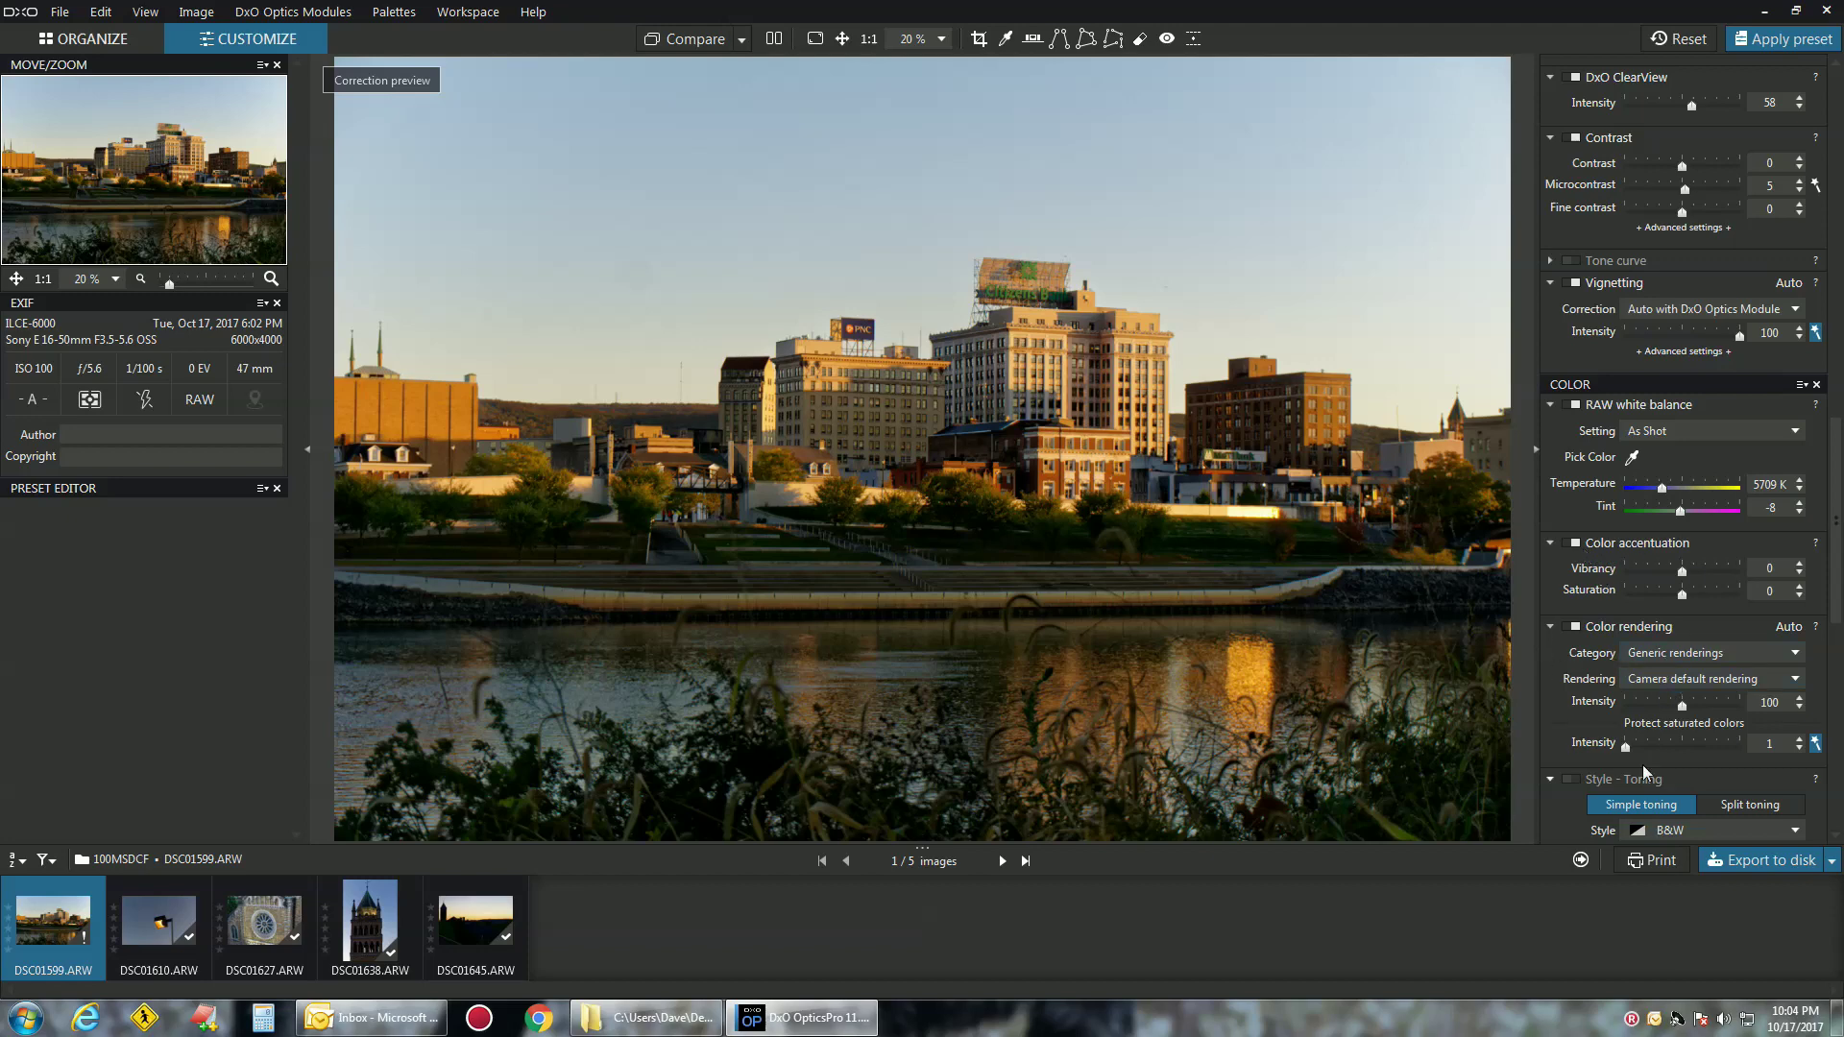
scroll(1645, 759, down, 4)
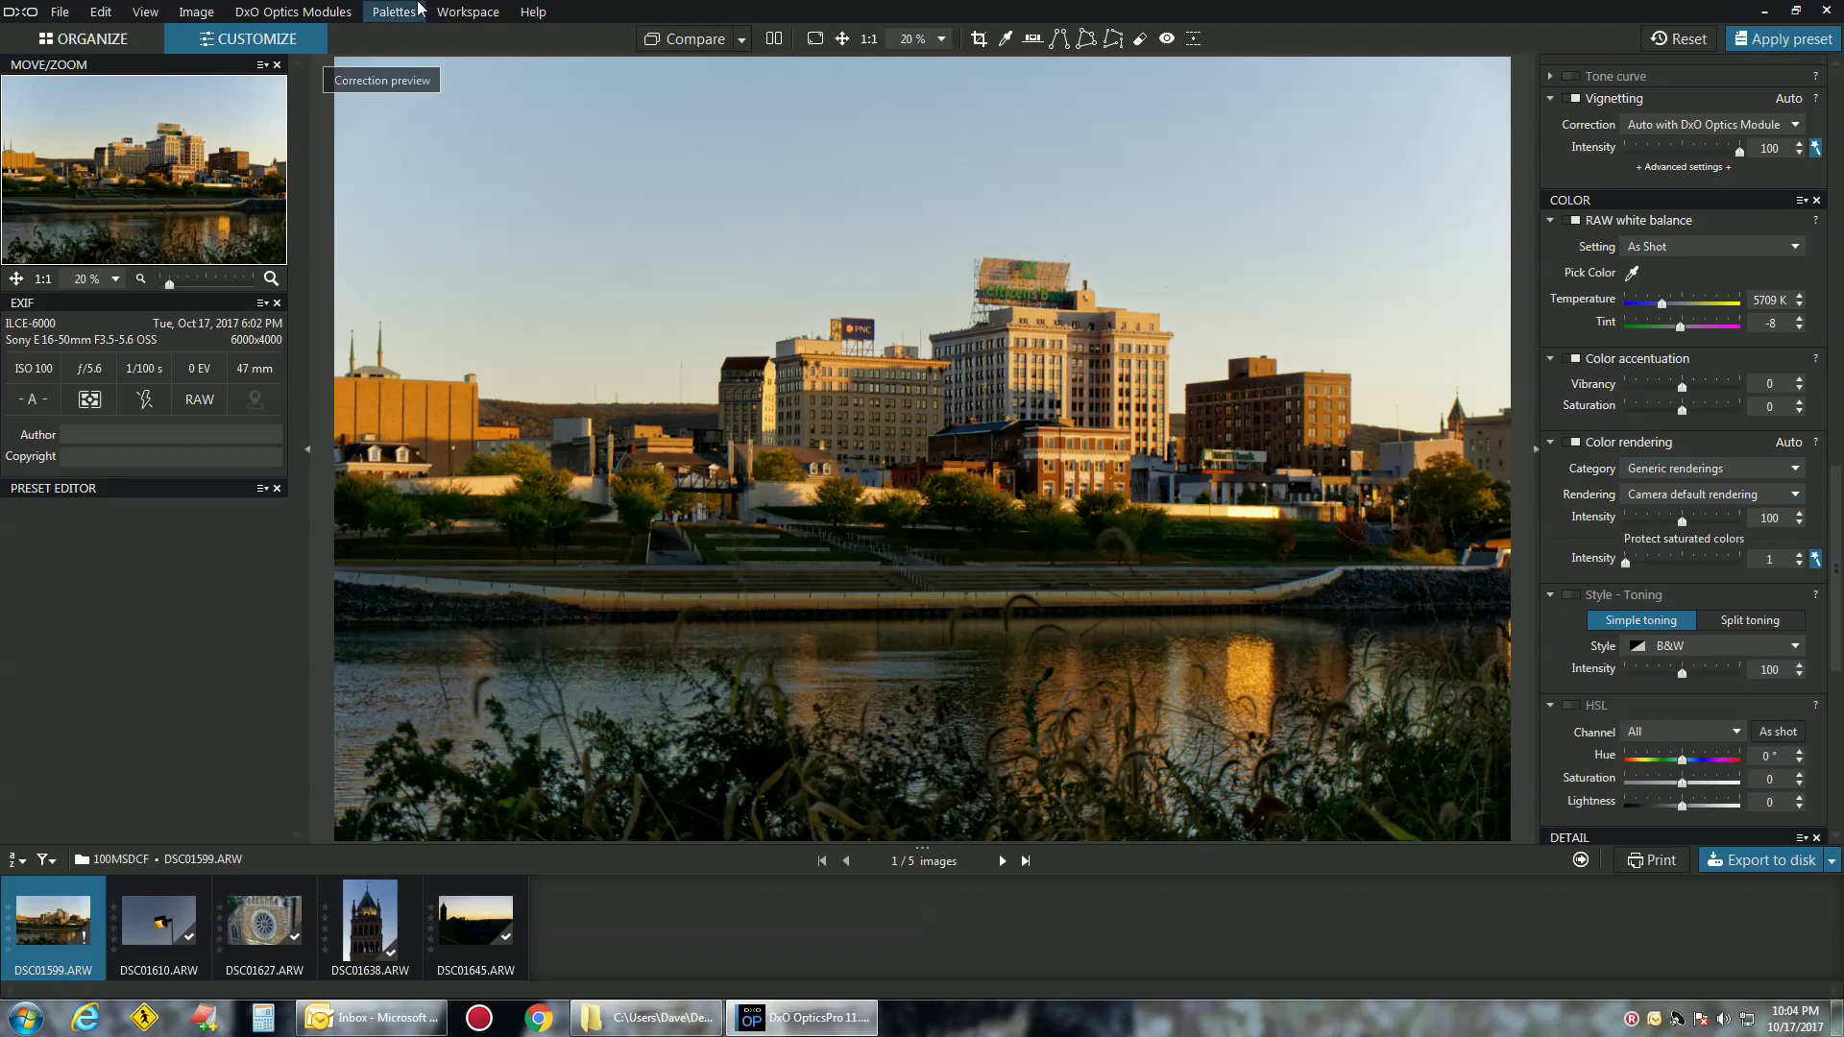
click(314, 12)
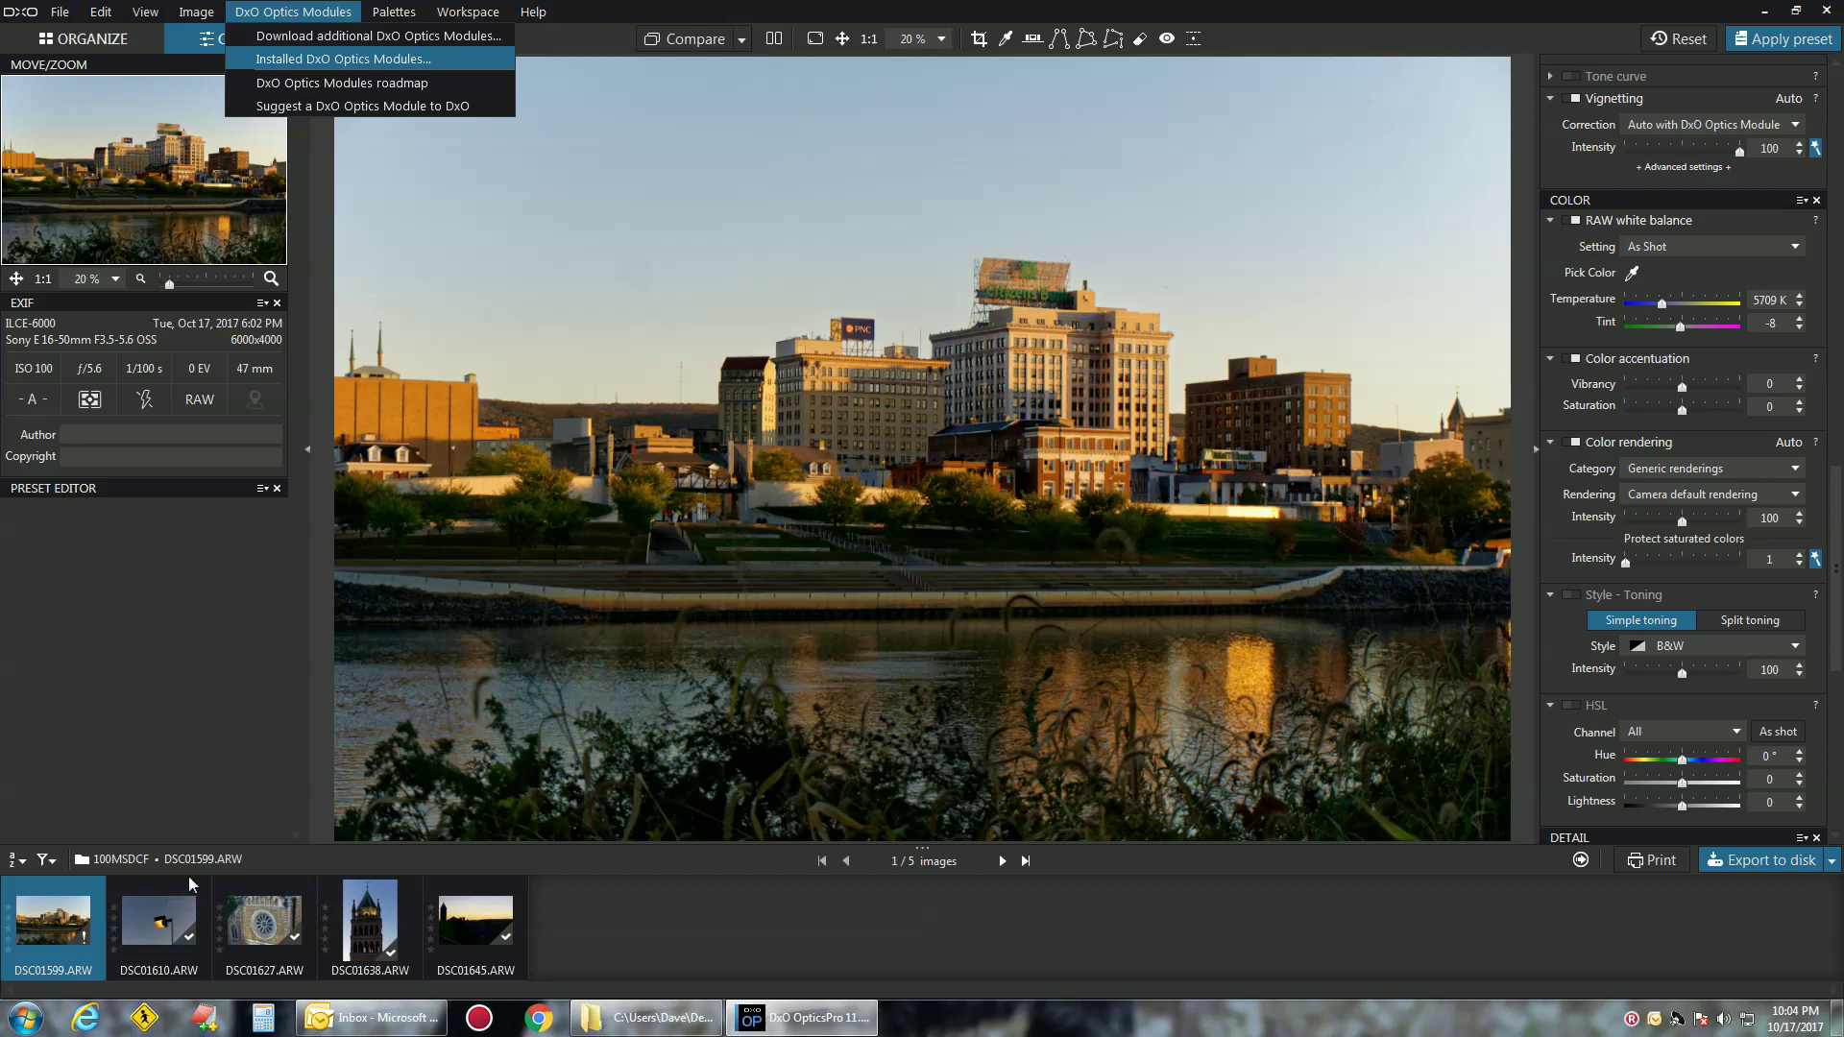
key(Return)
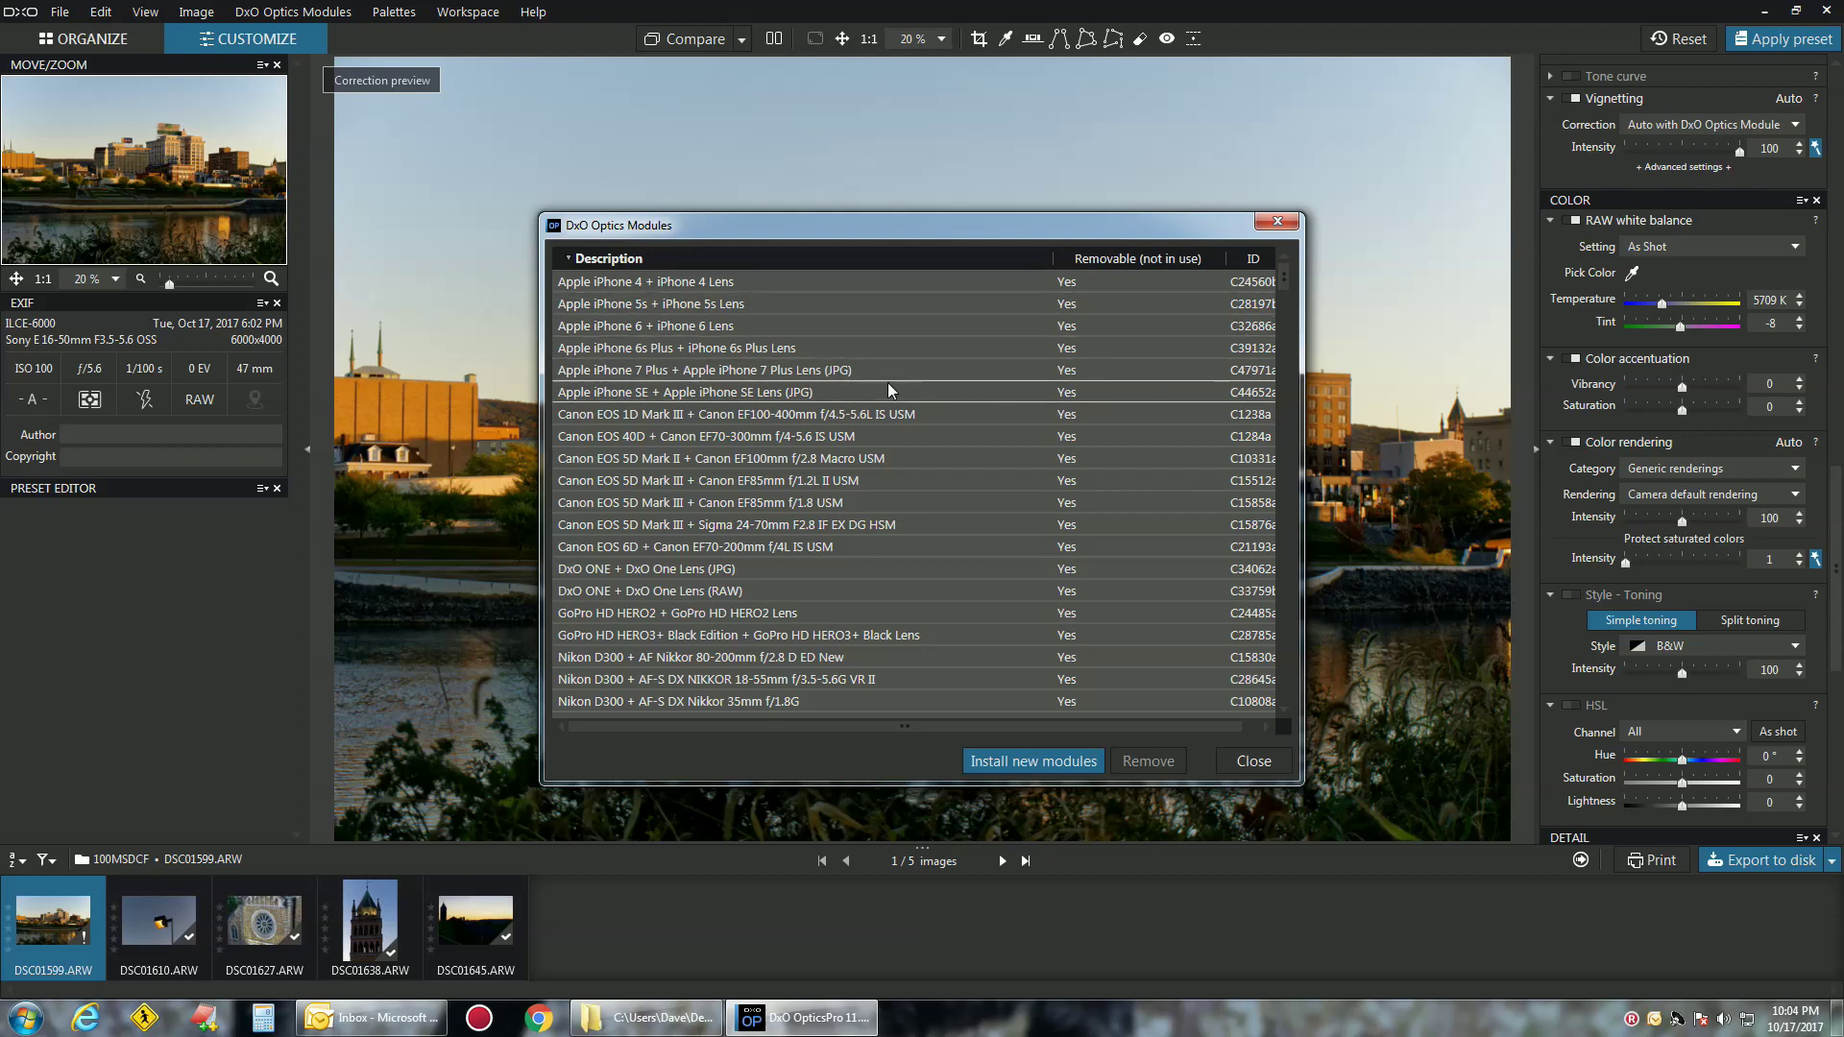
scroll(882, 338, down, 5)
scroll(882, 338, down, 20)
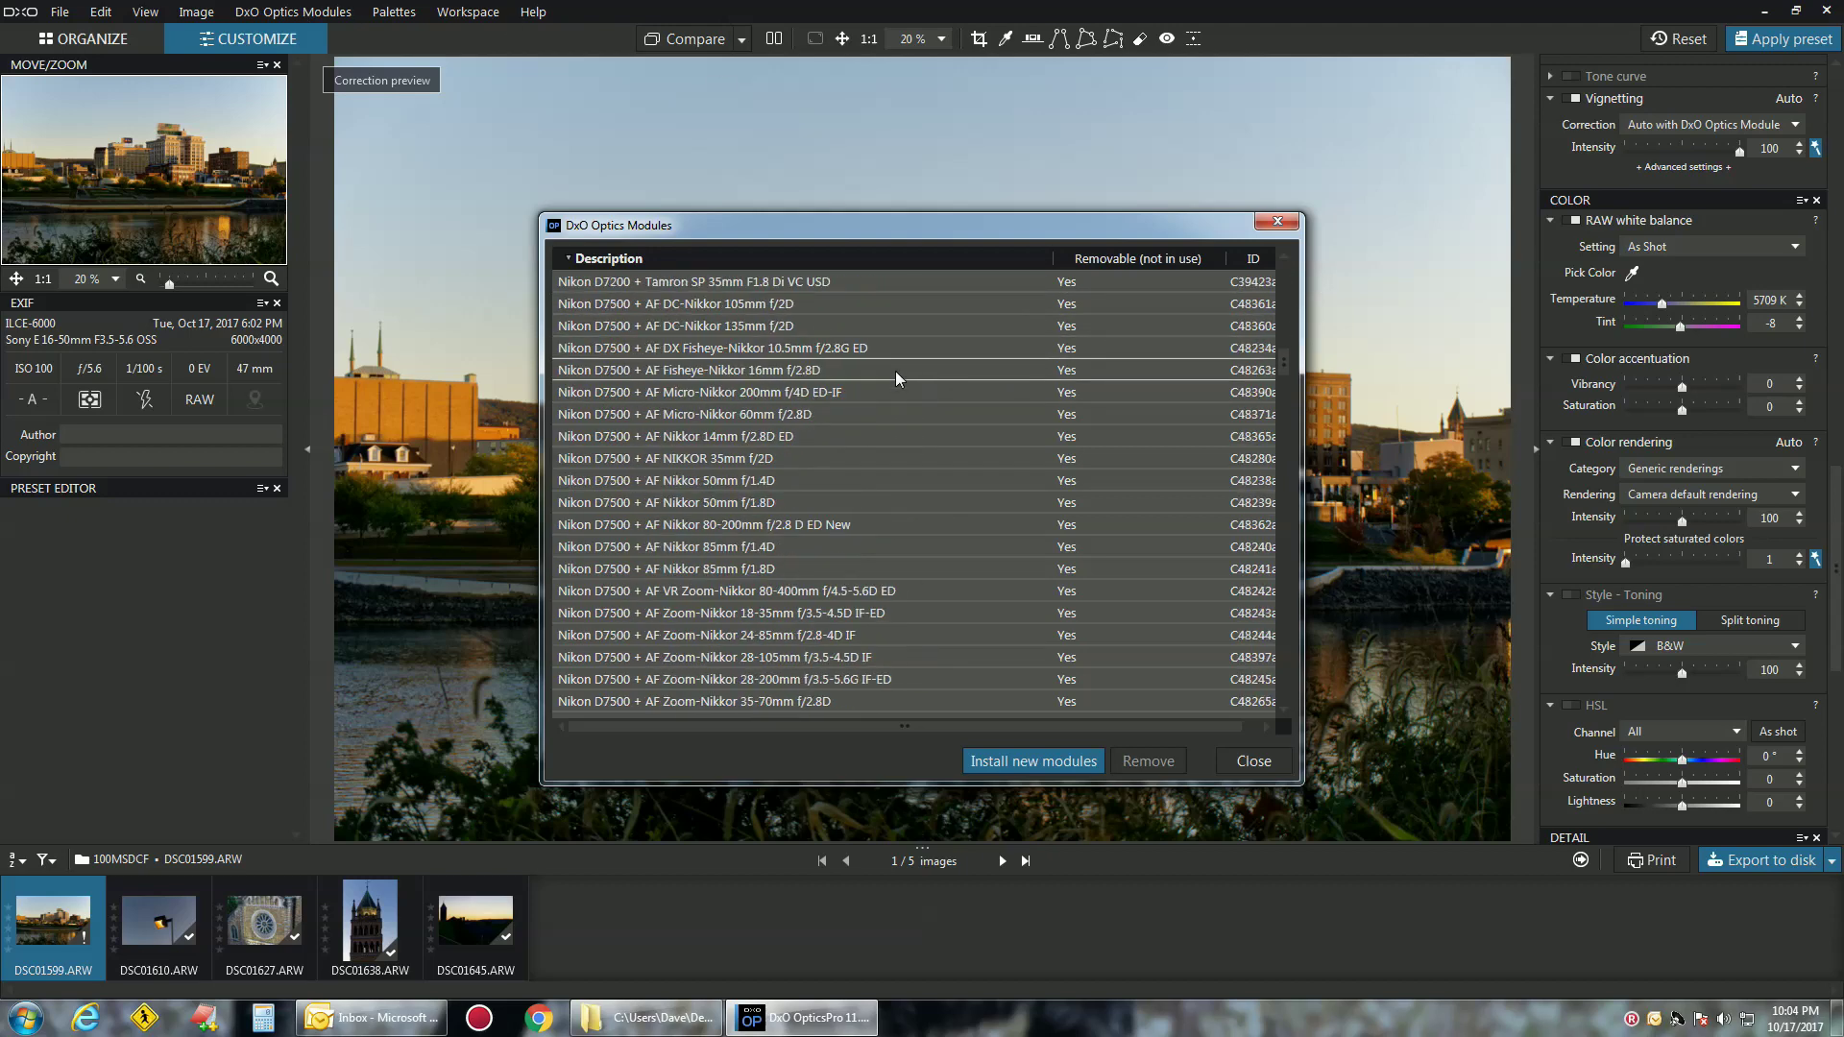
scroll(893, 376, down, 20)
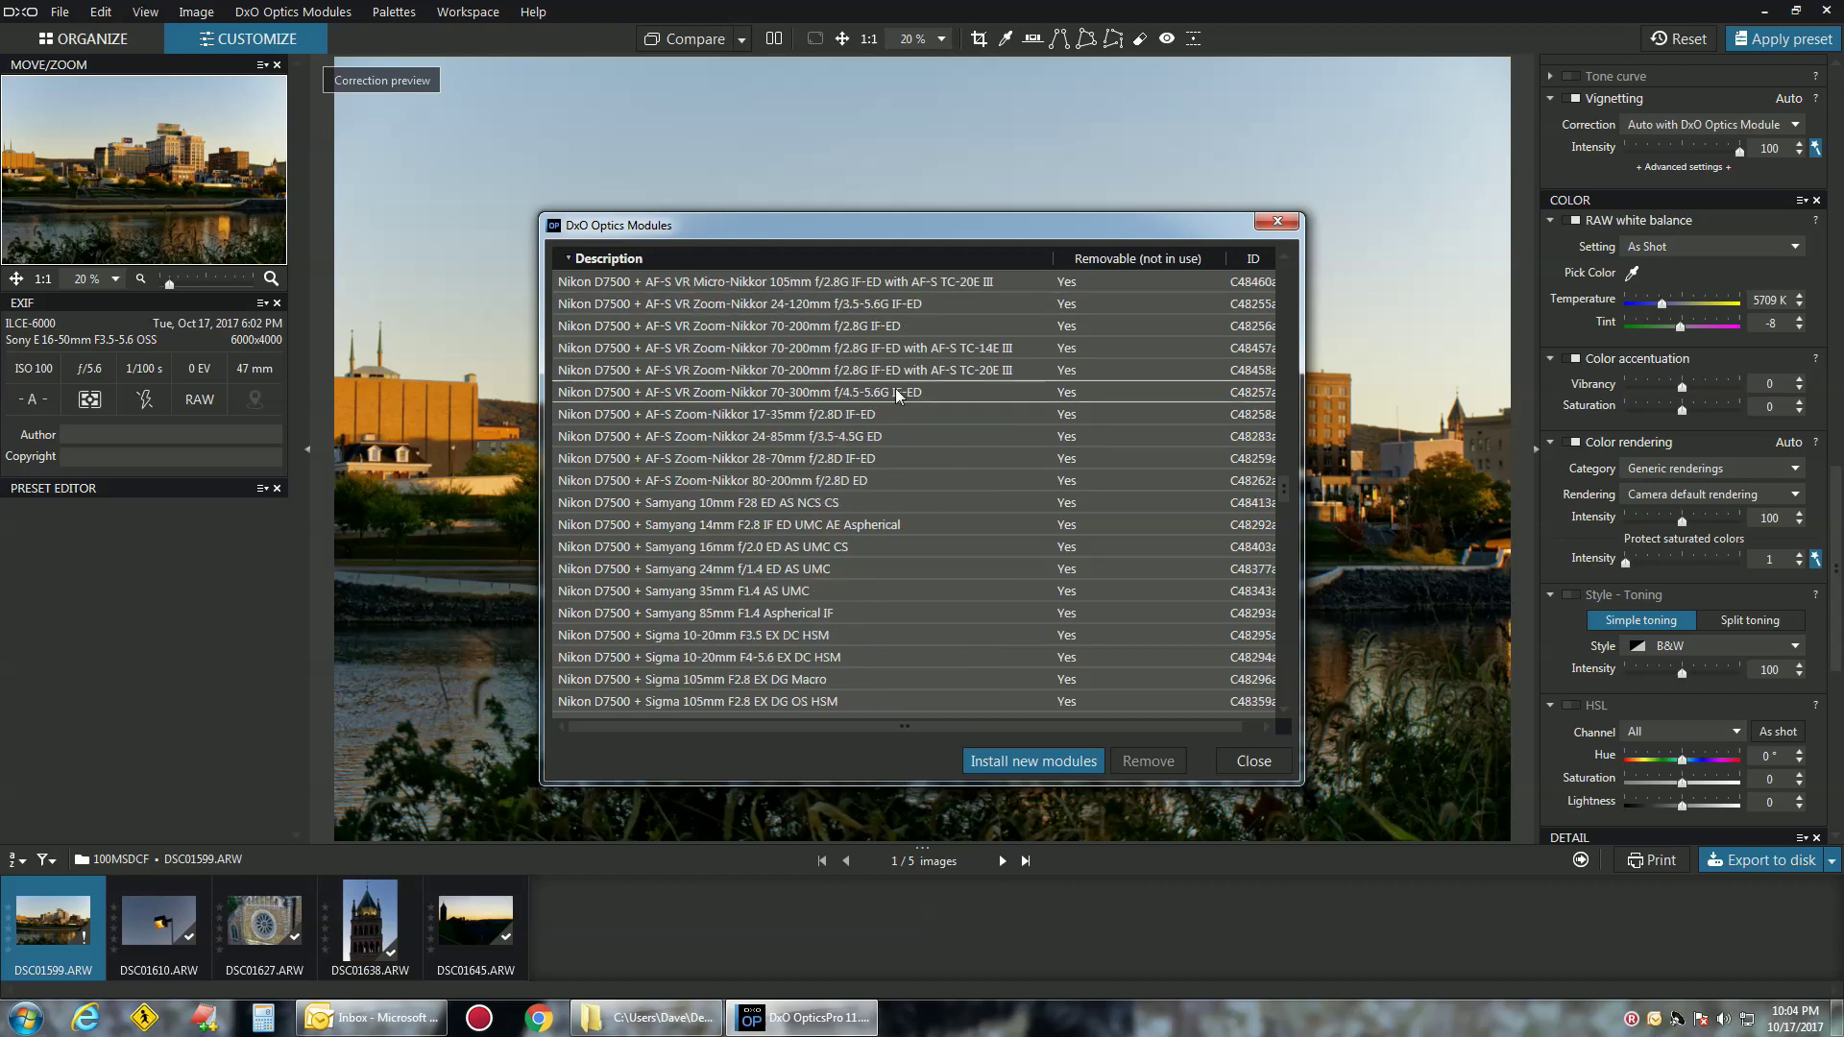
scroll(897, 393, down, 15)
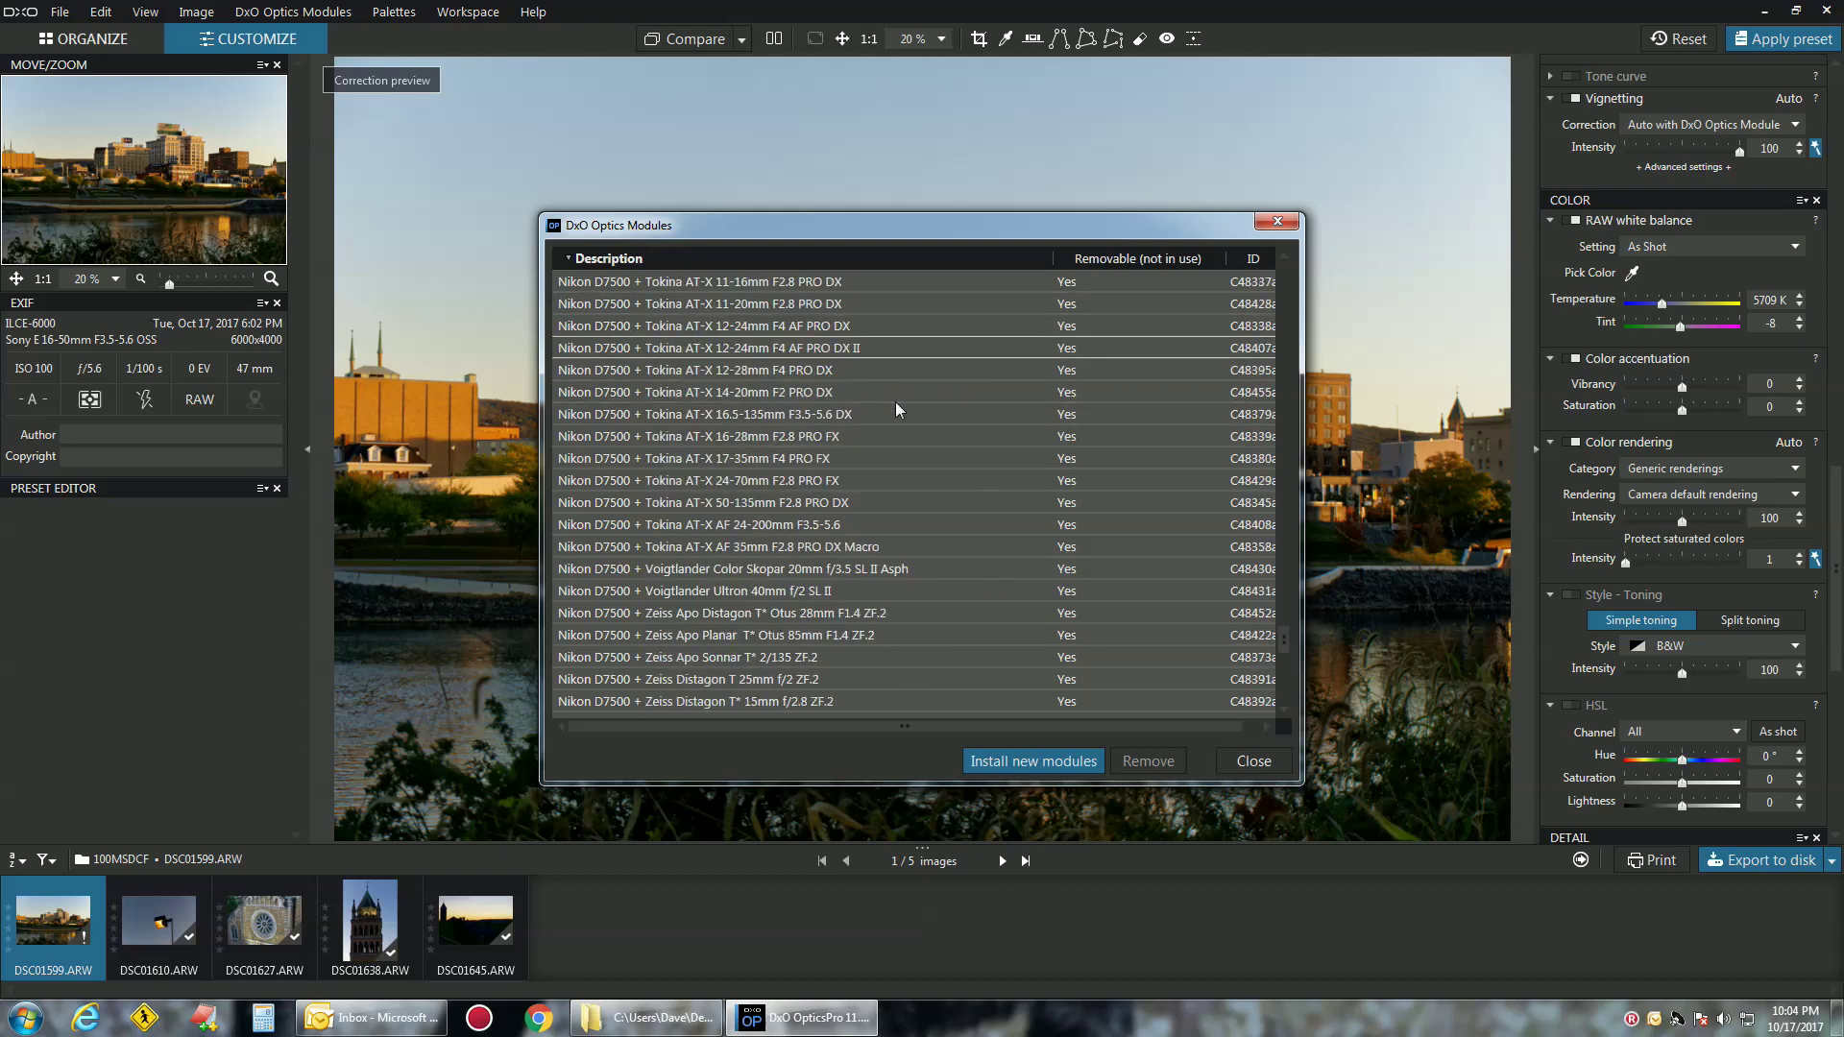
scroll(628, 524, down, 5)
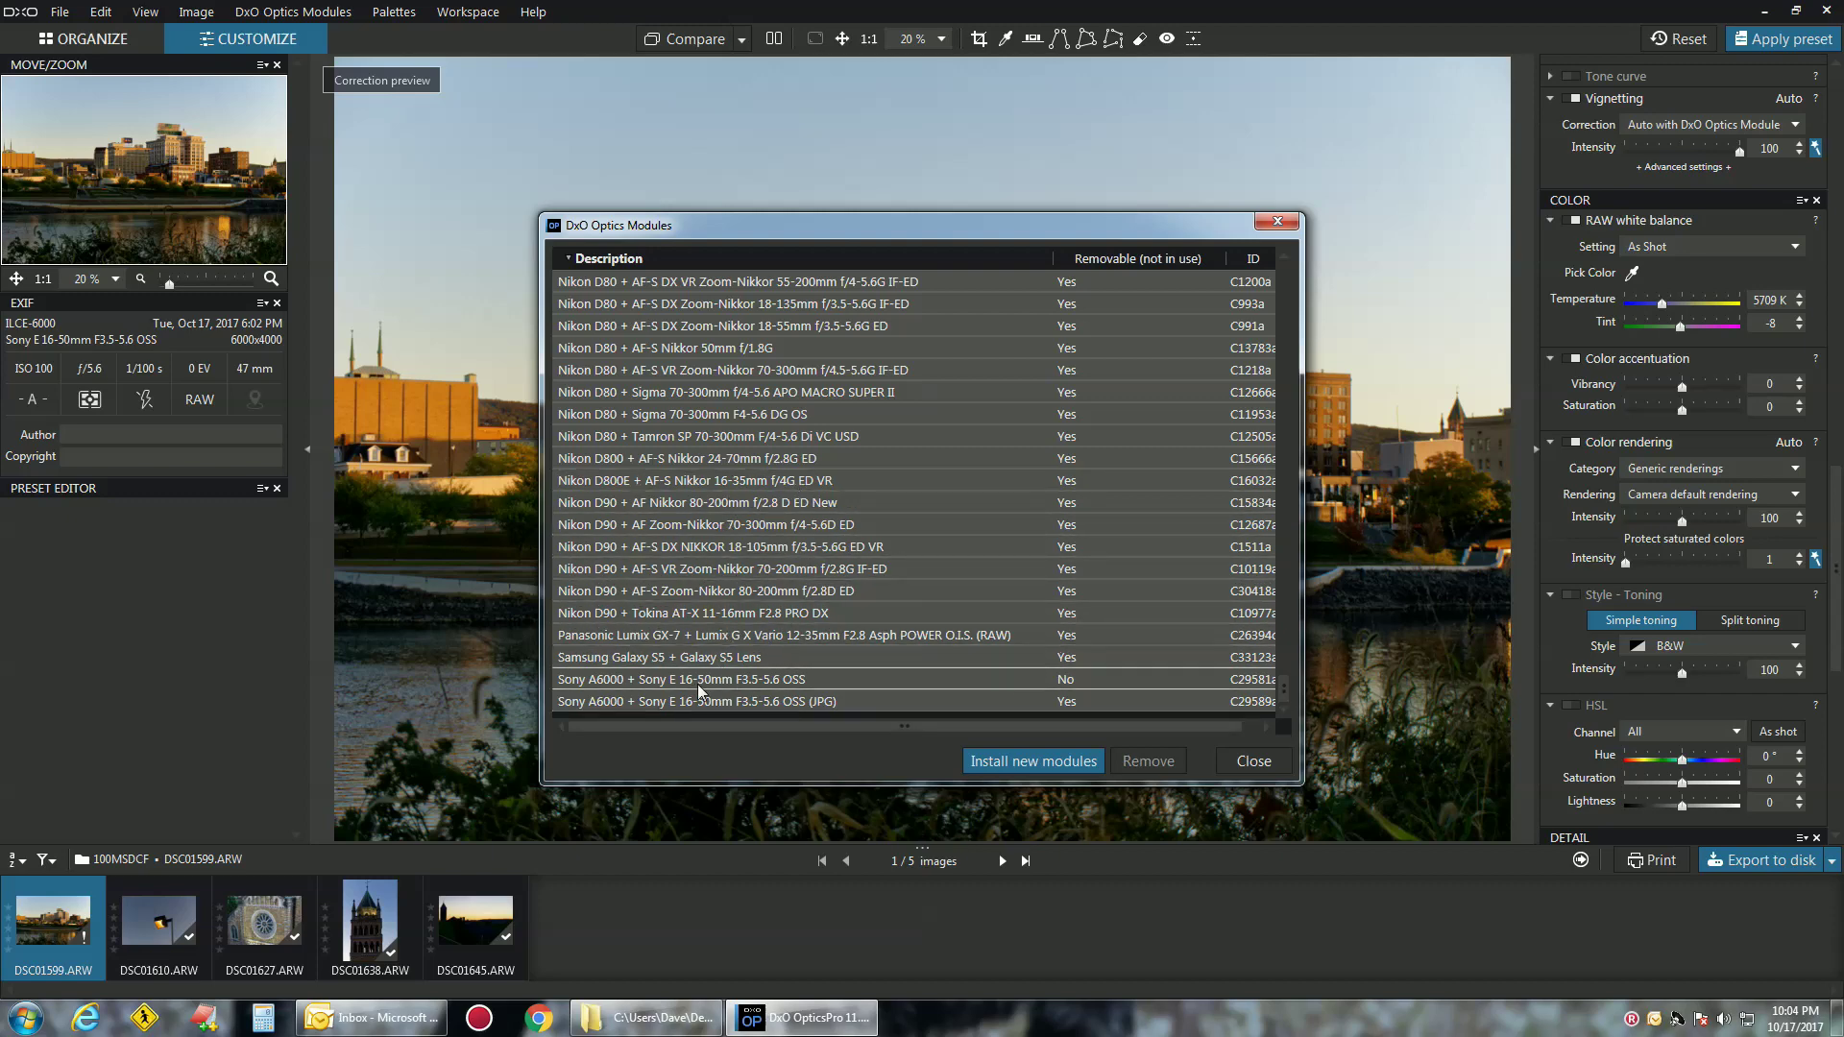
scroll(707, 676, up, 5)
scroll(707, 670, up, 15)
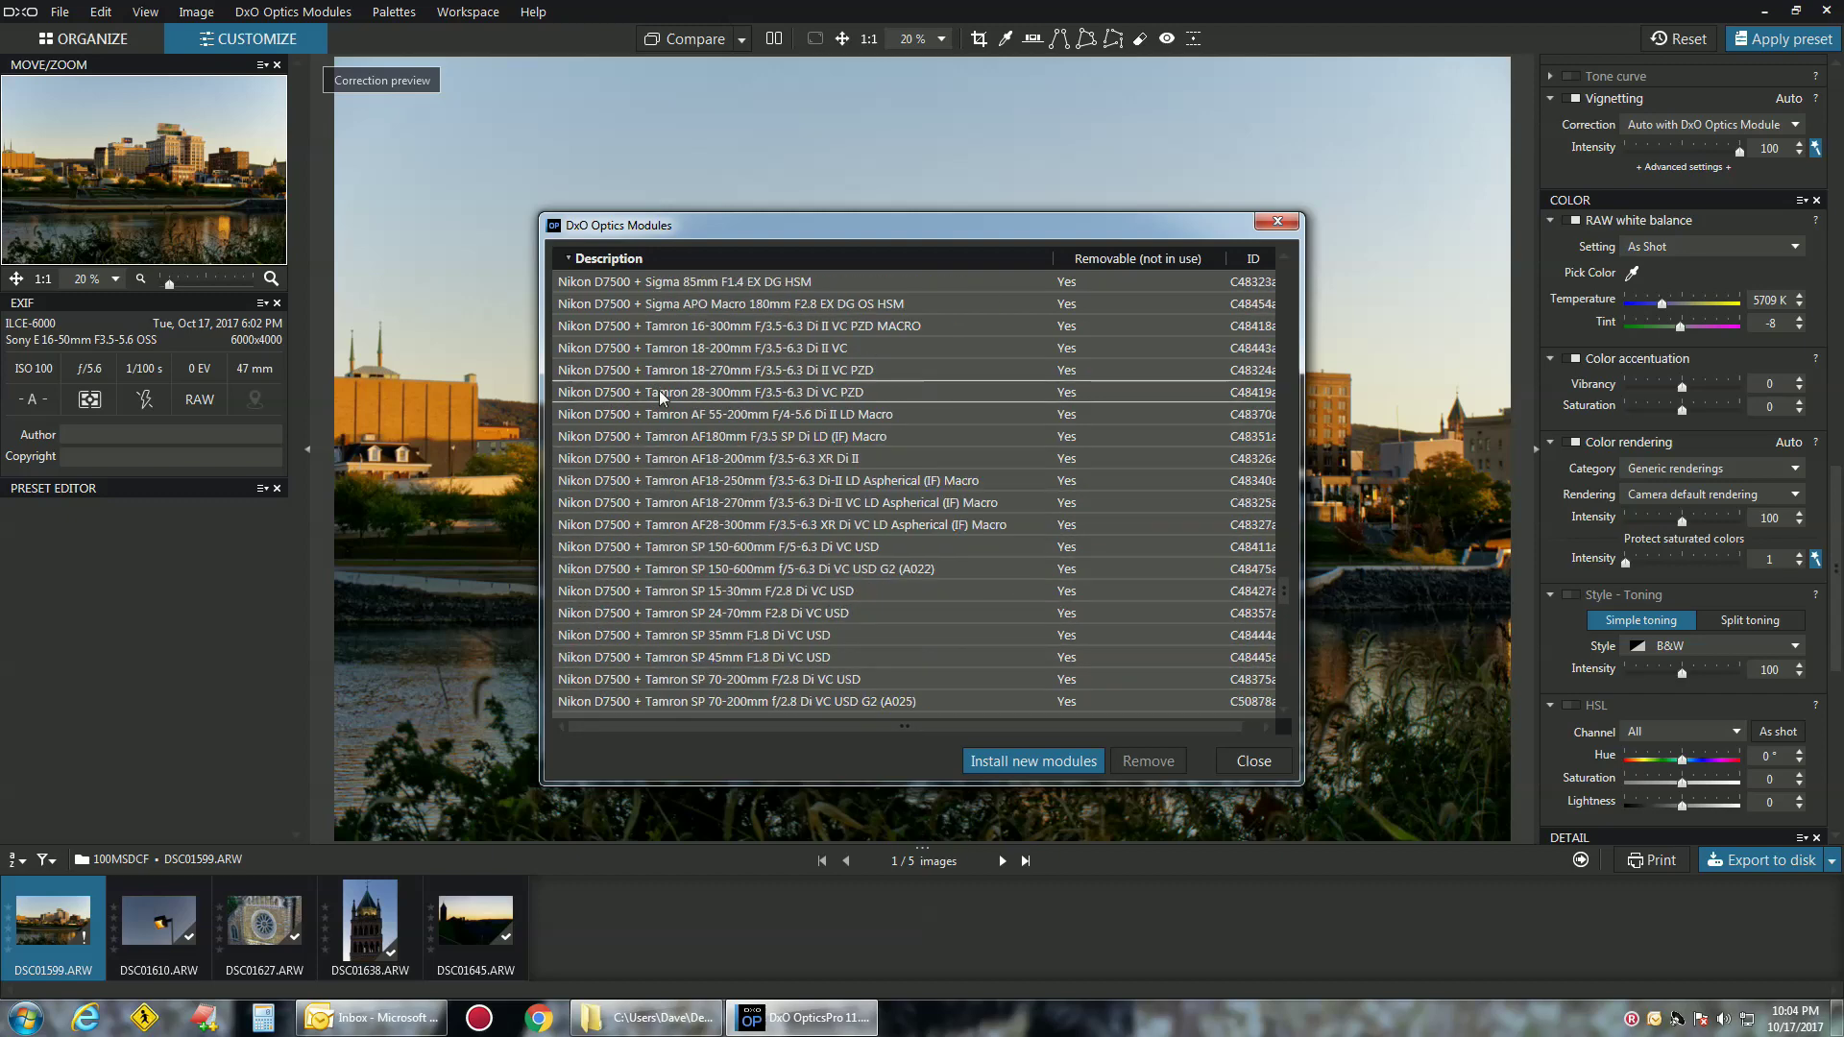
scroll(659, 392, up, 15)
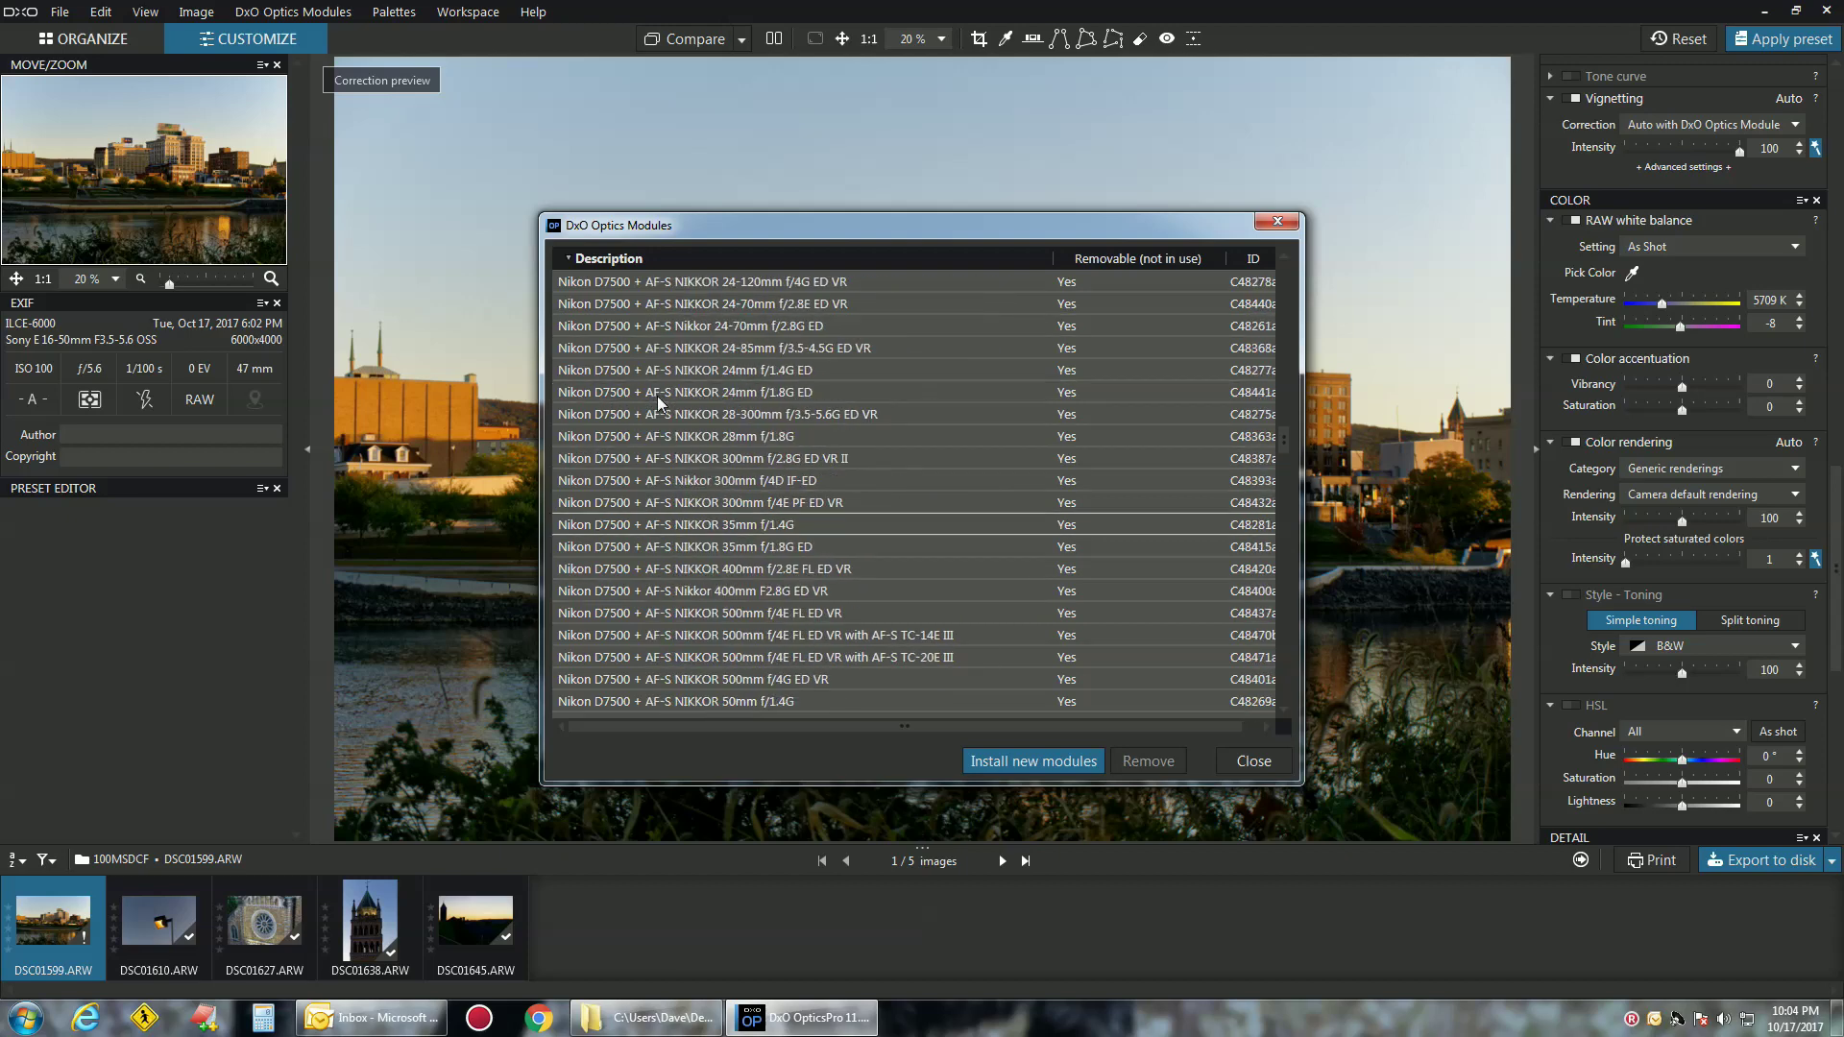
scroll(657, 397, up, 10)
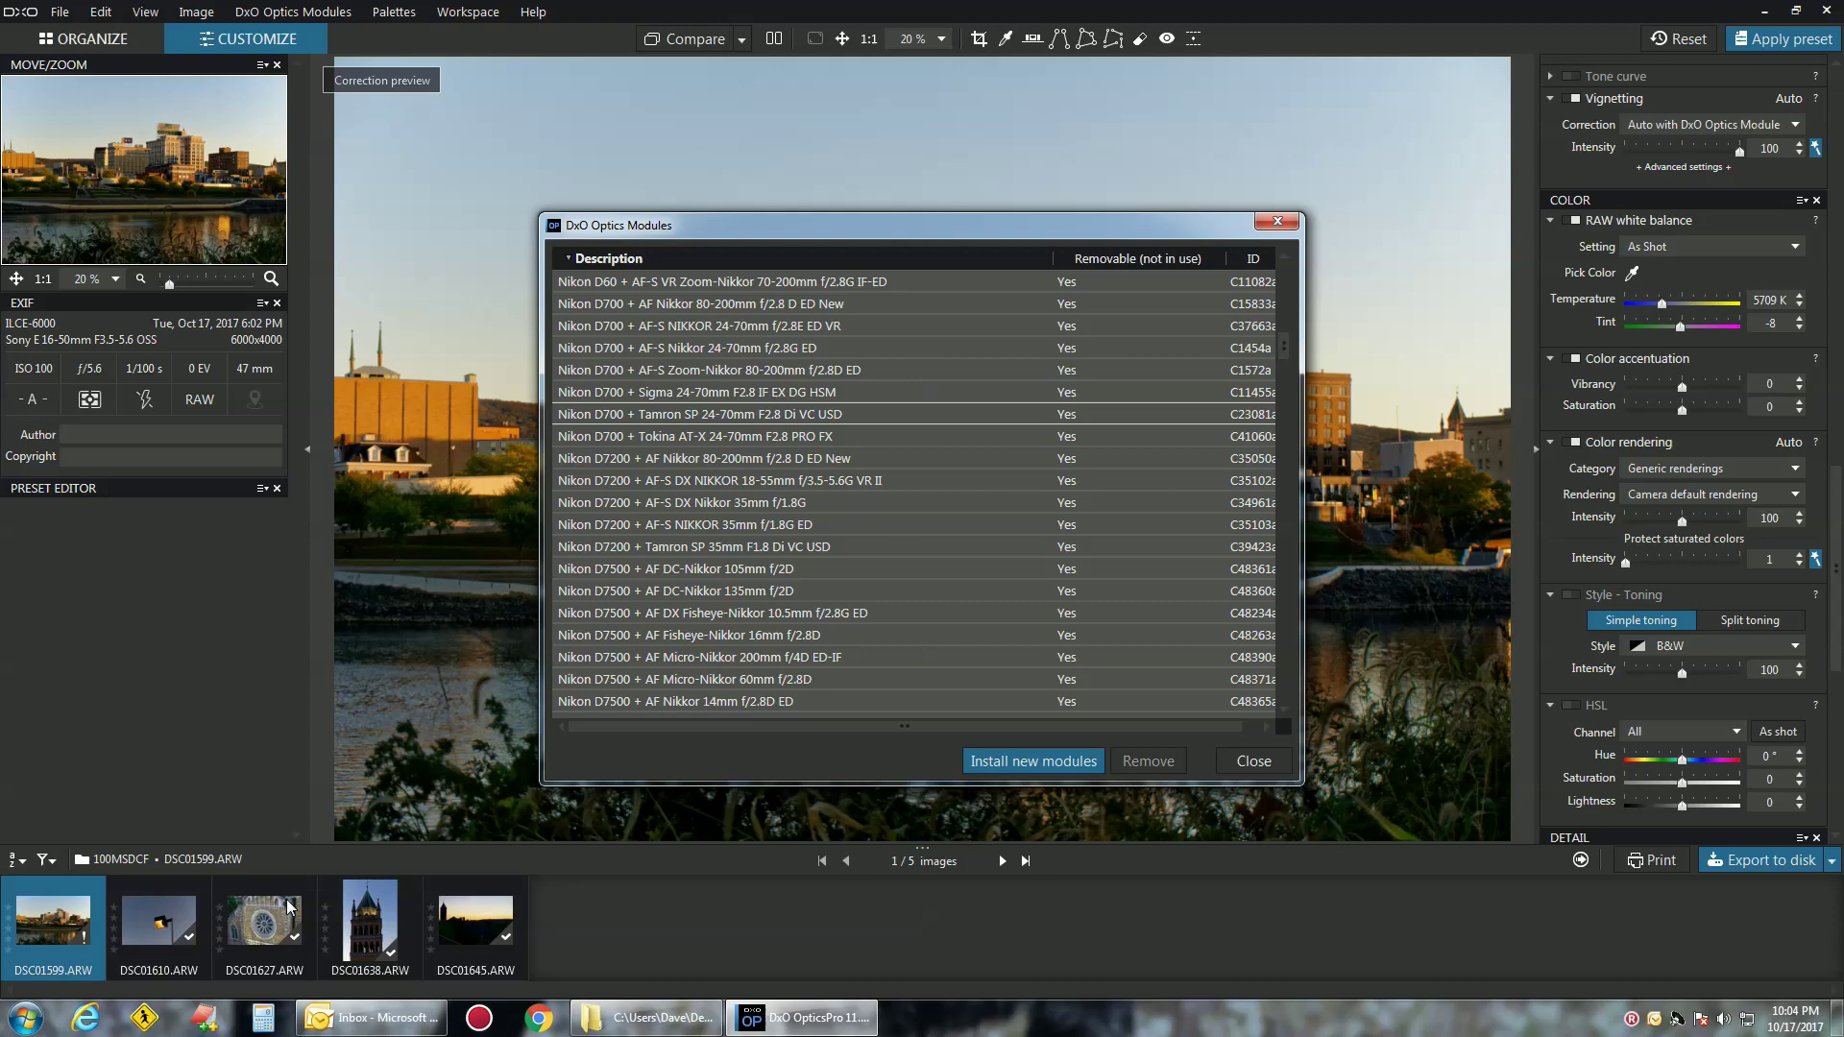
scroll(571, 653, up, 8)
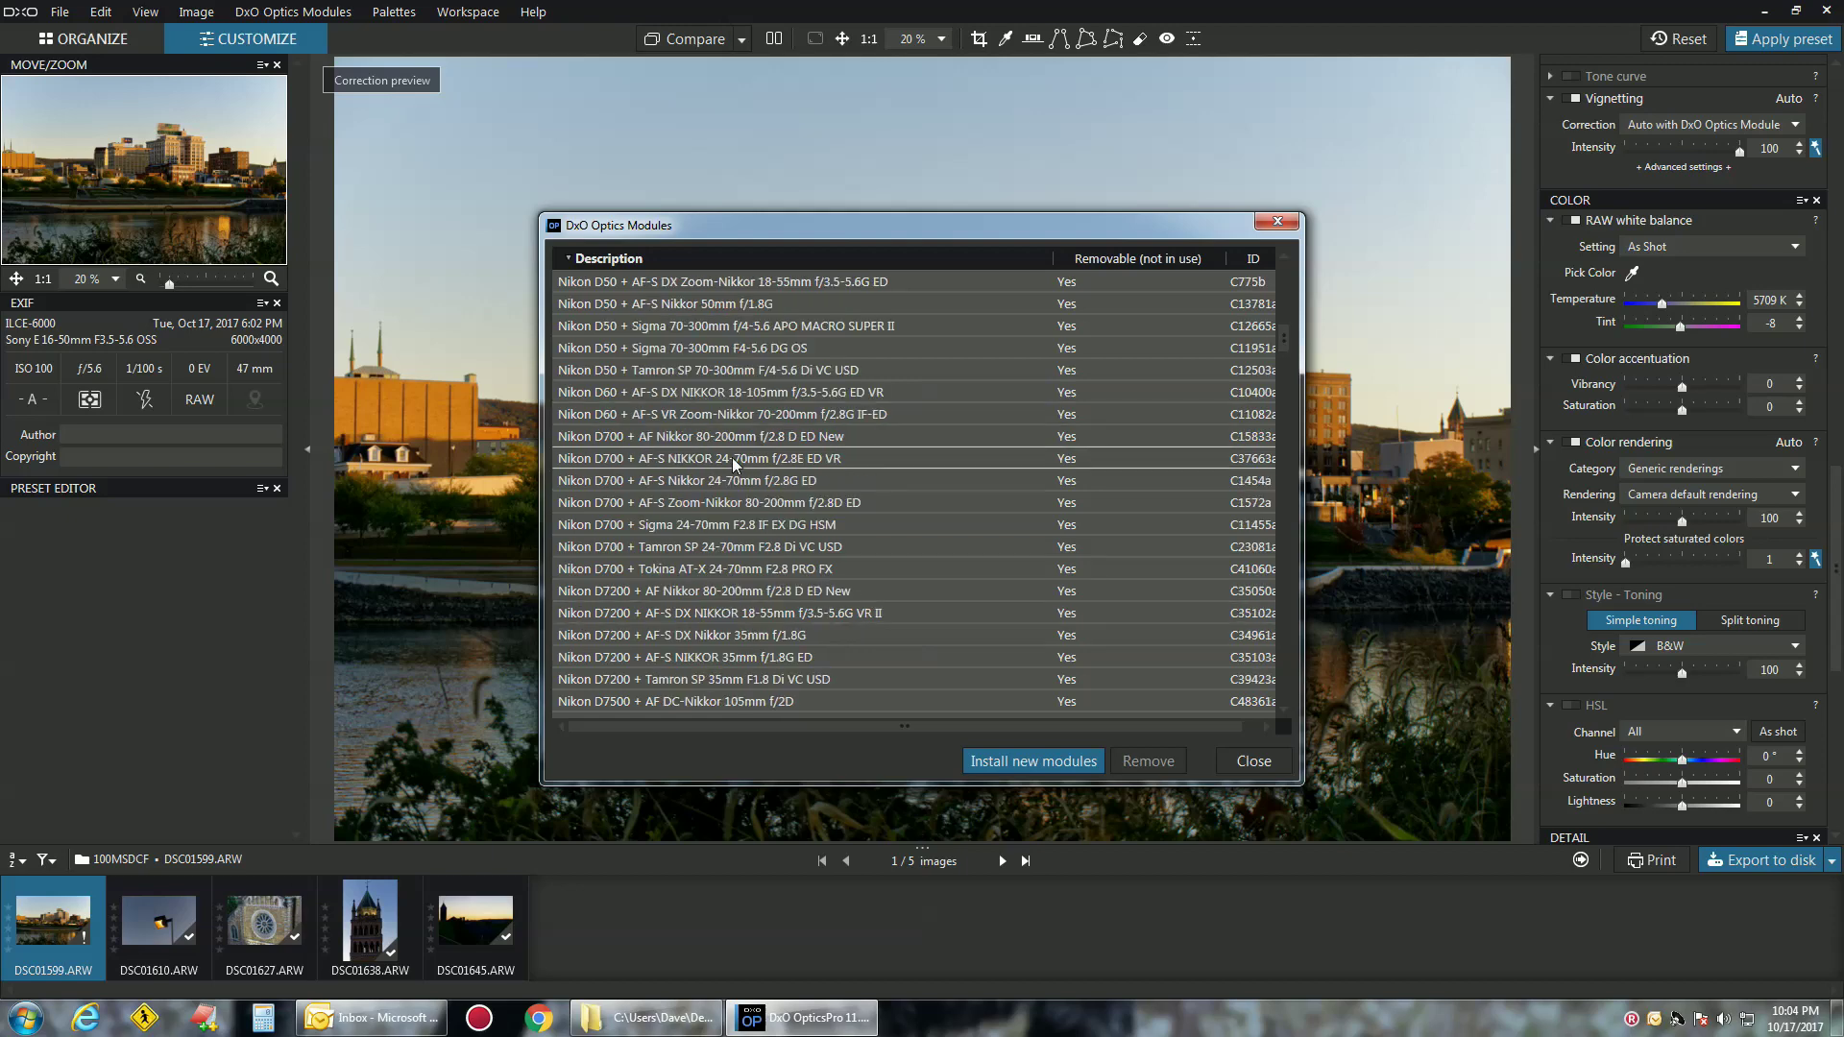
click(1278, 222)
click(293, 11)
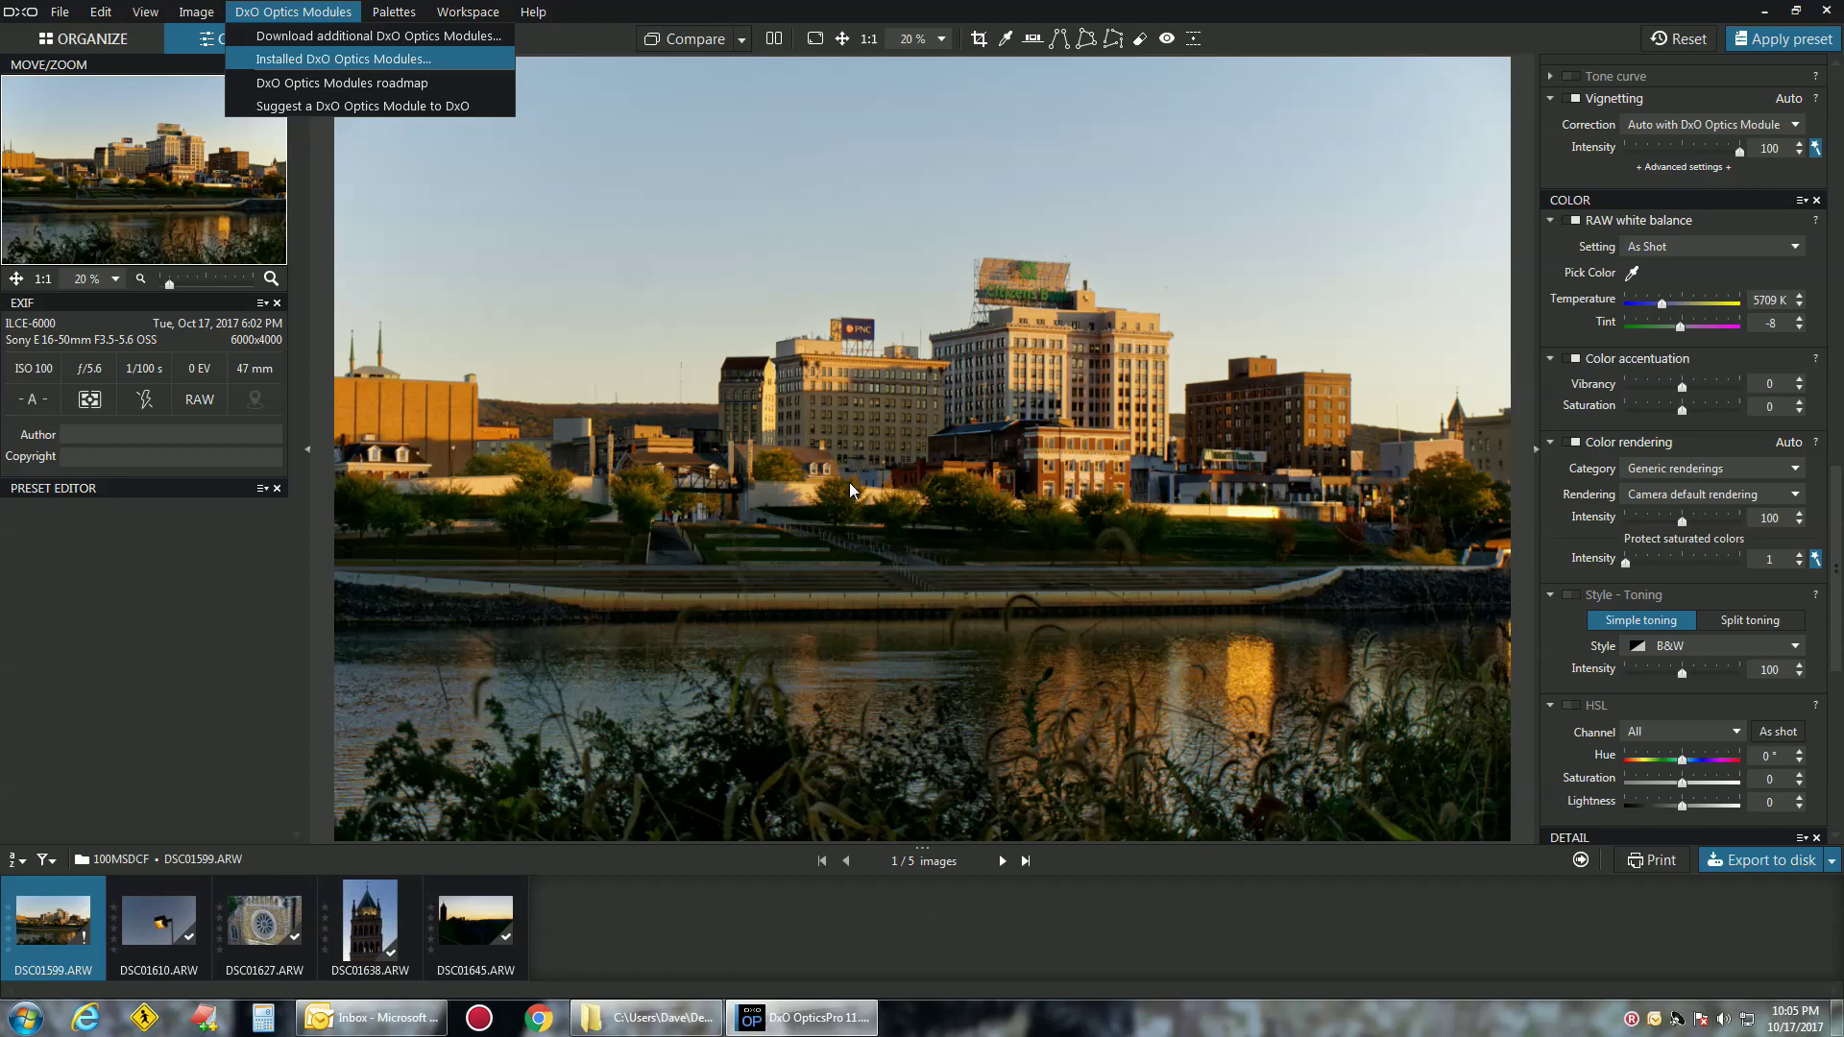
key(Return)
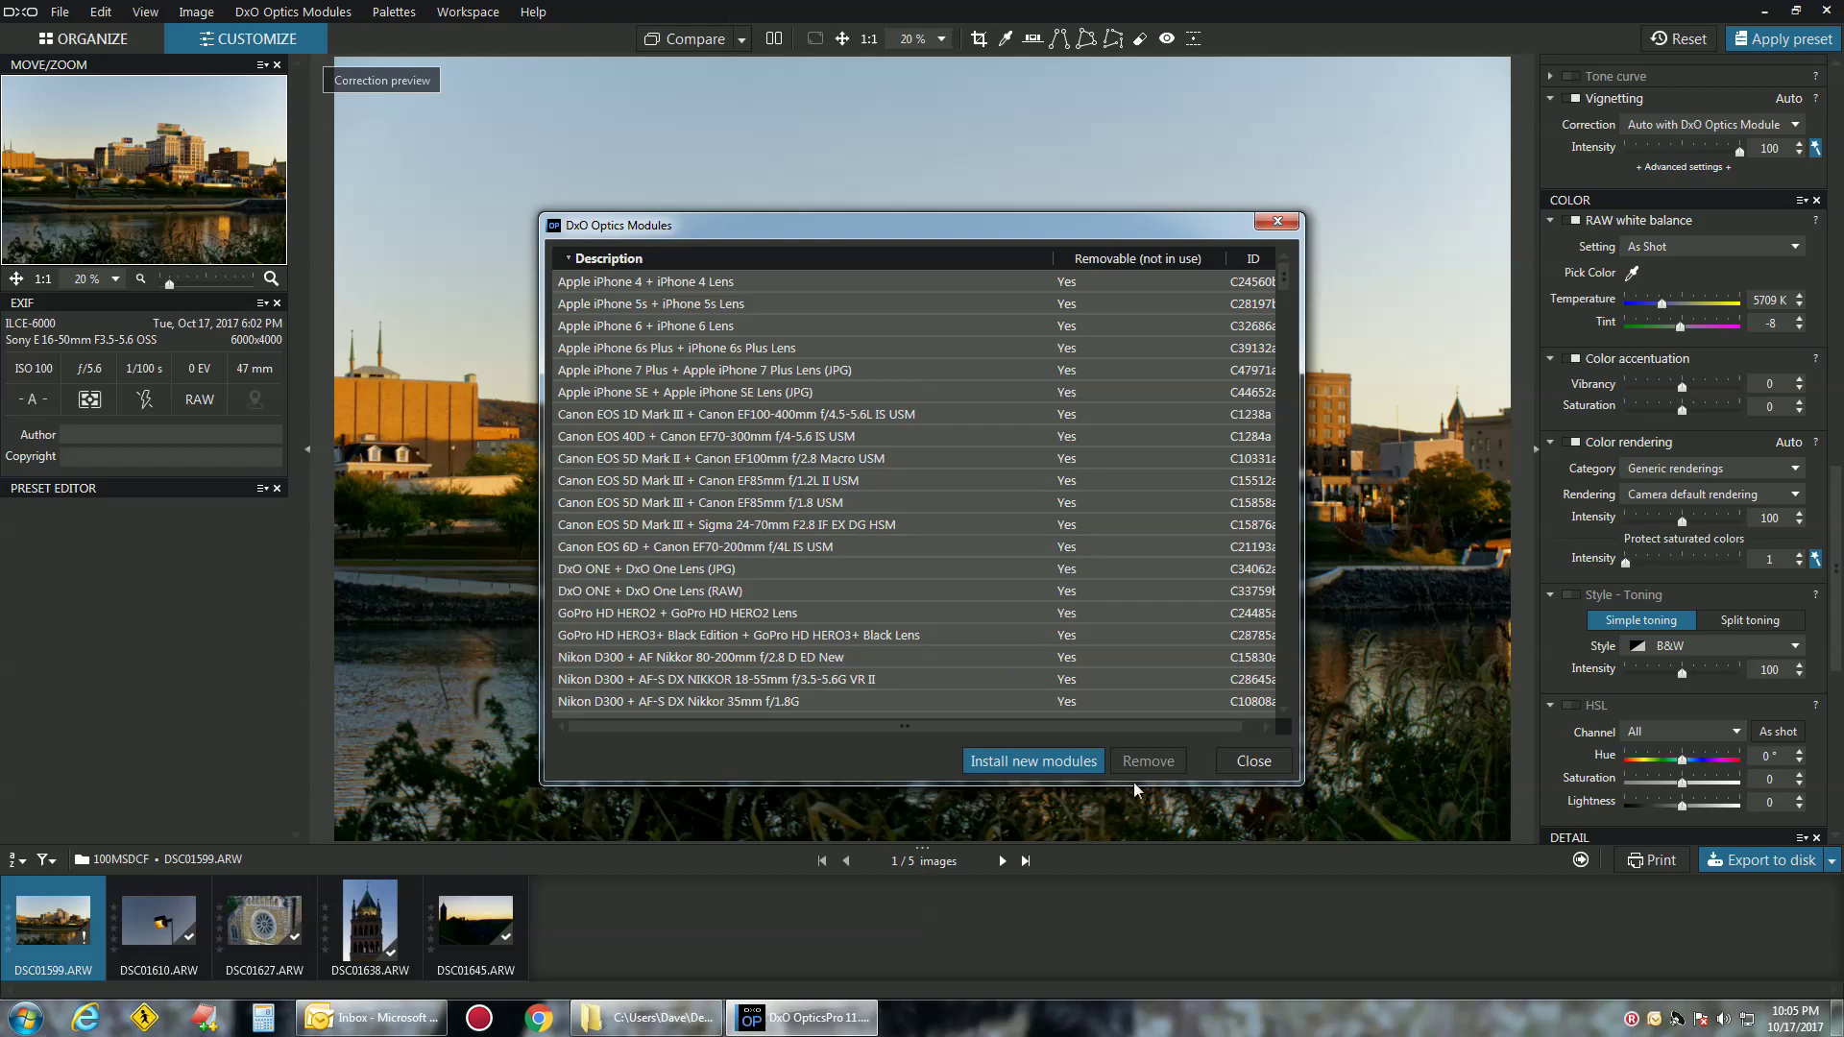
click(1277, 222)
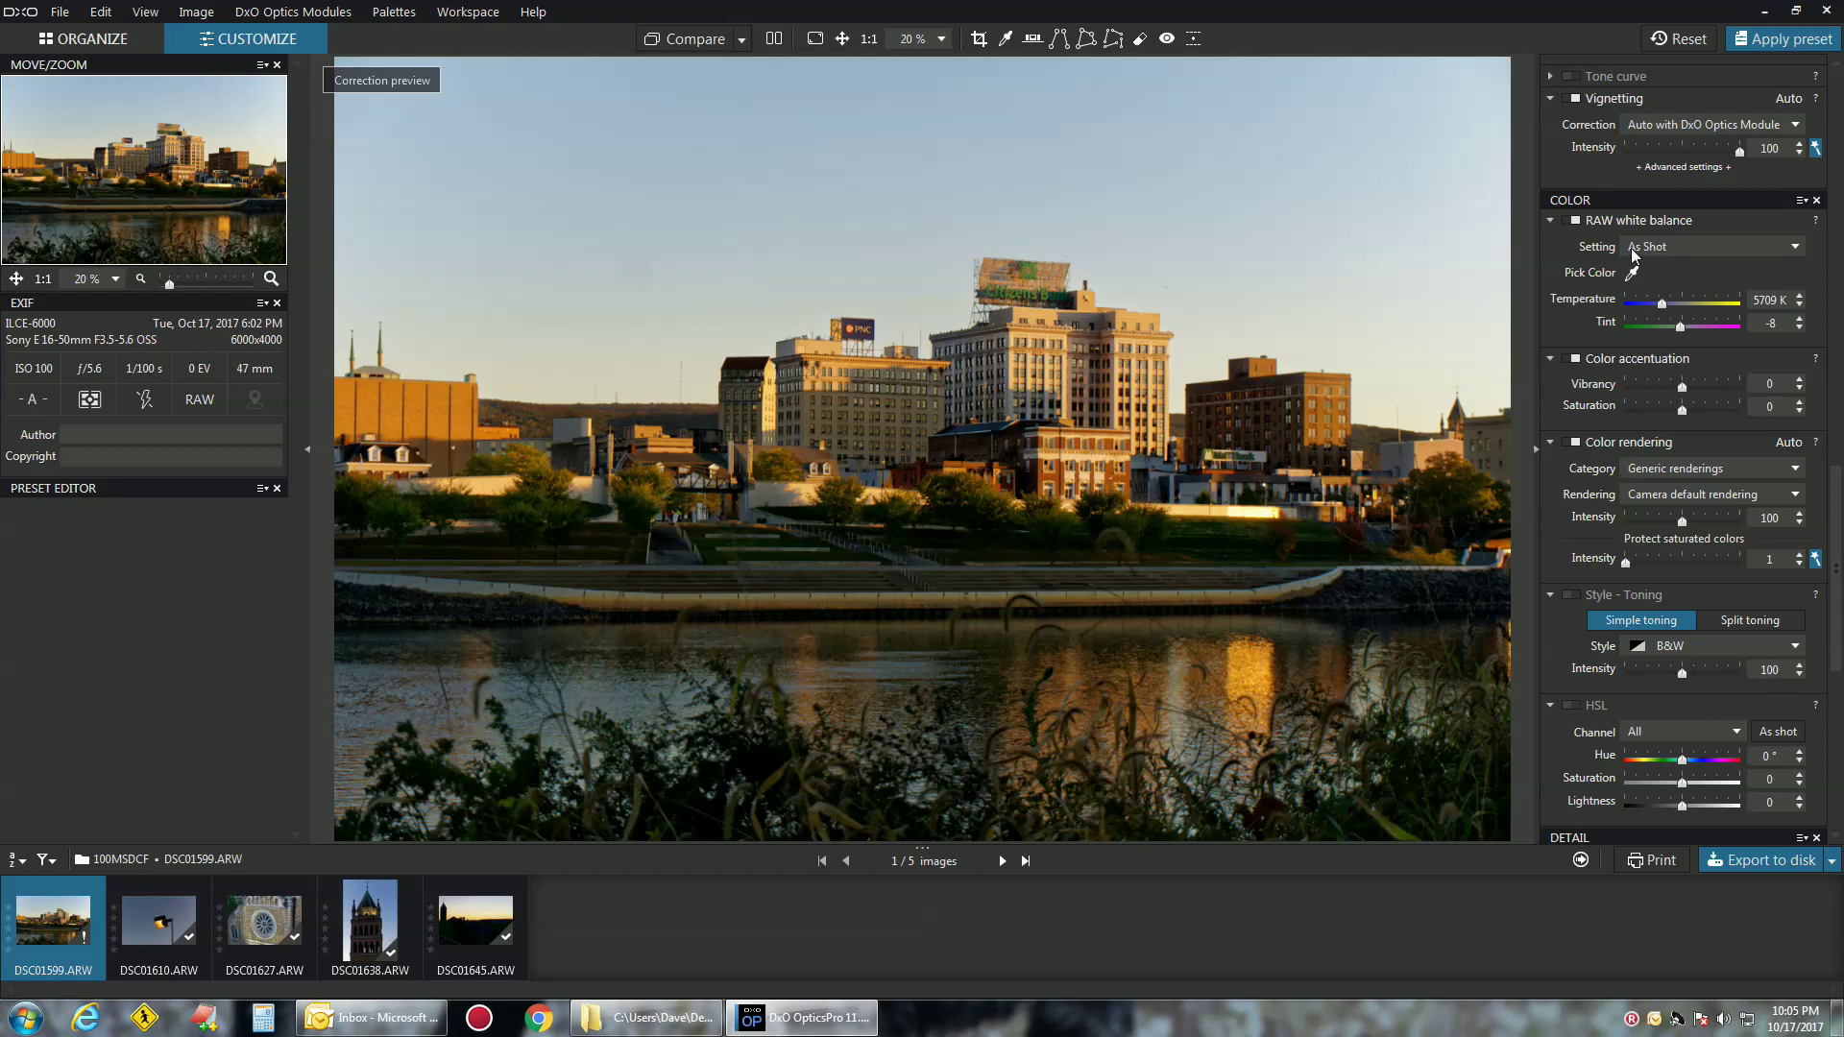
scroll(1630, 635, down, 3)
scroll(1618, 761, up, 3)
scroll(1662, 694, up, 3)
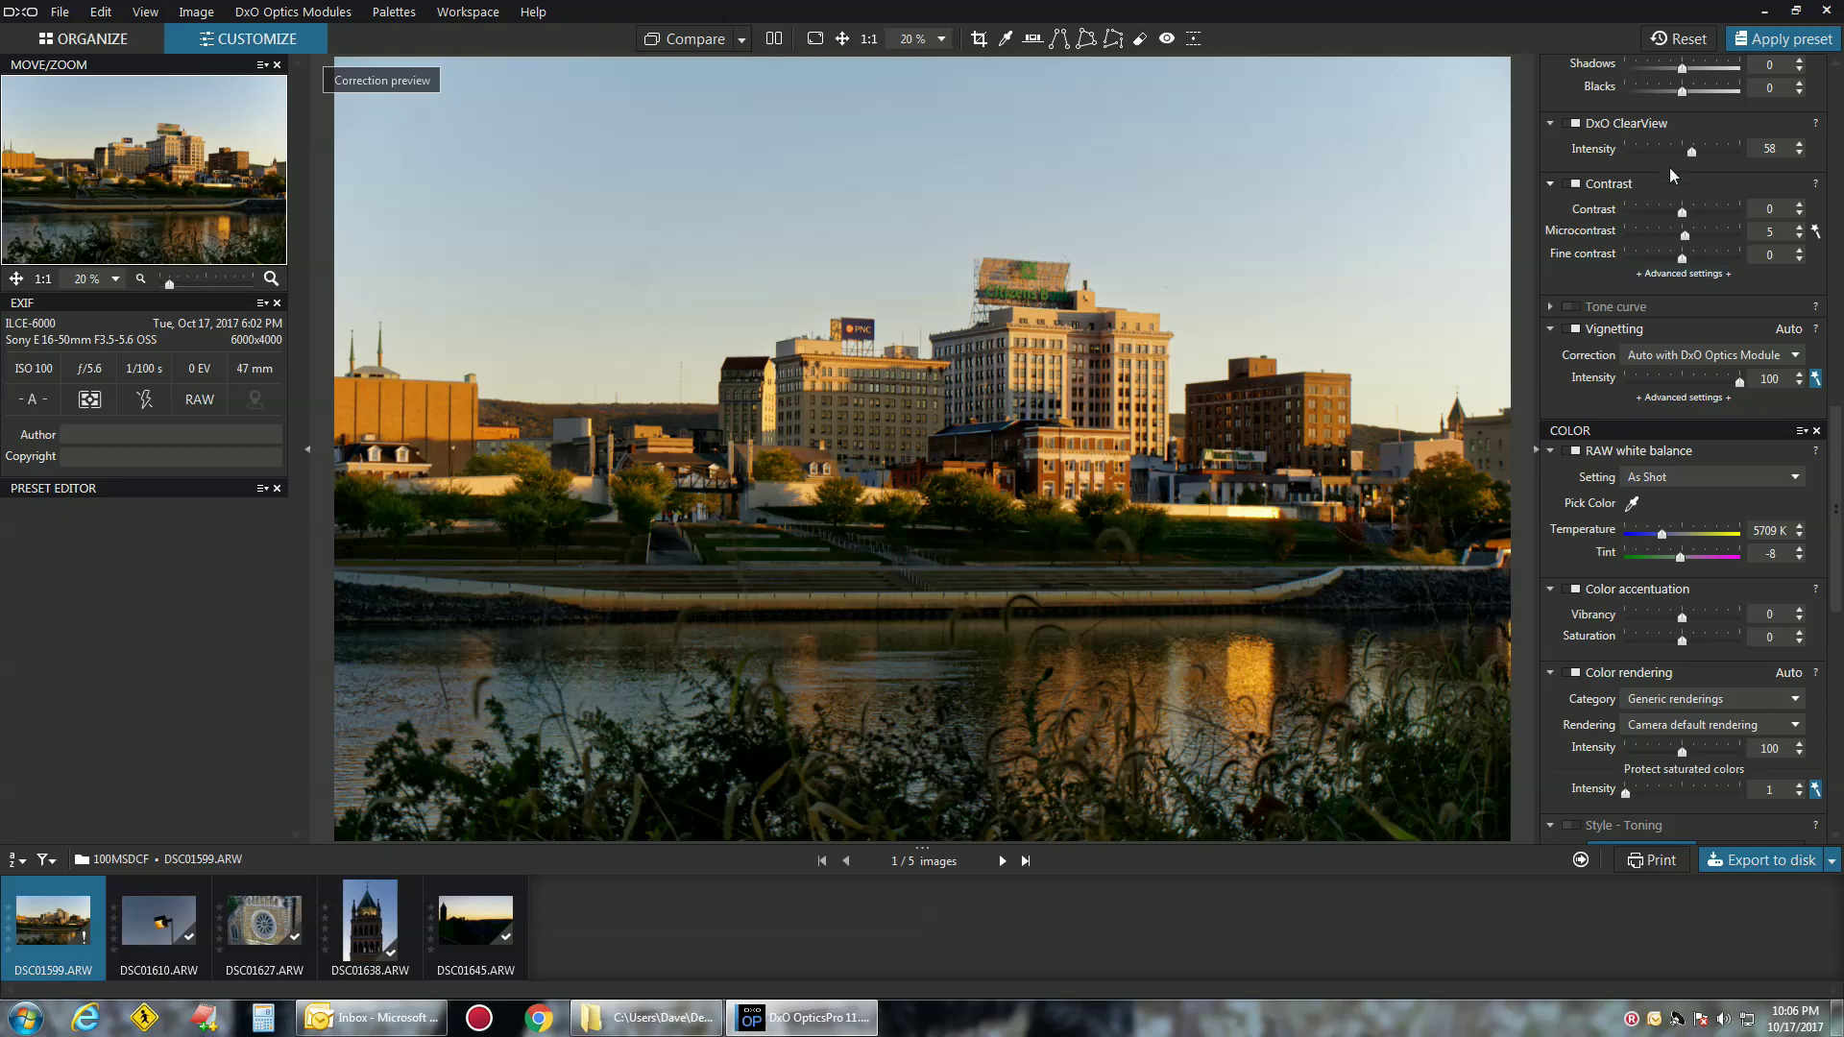
click(1773, 41)
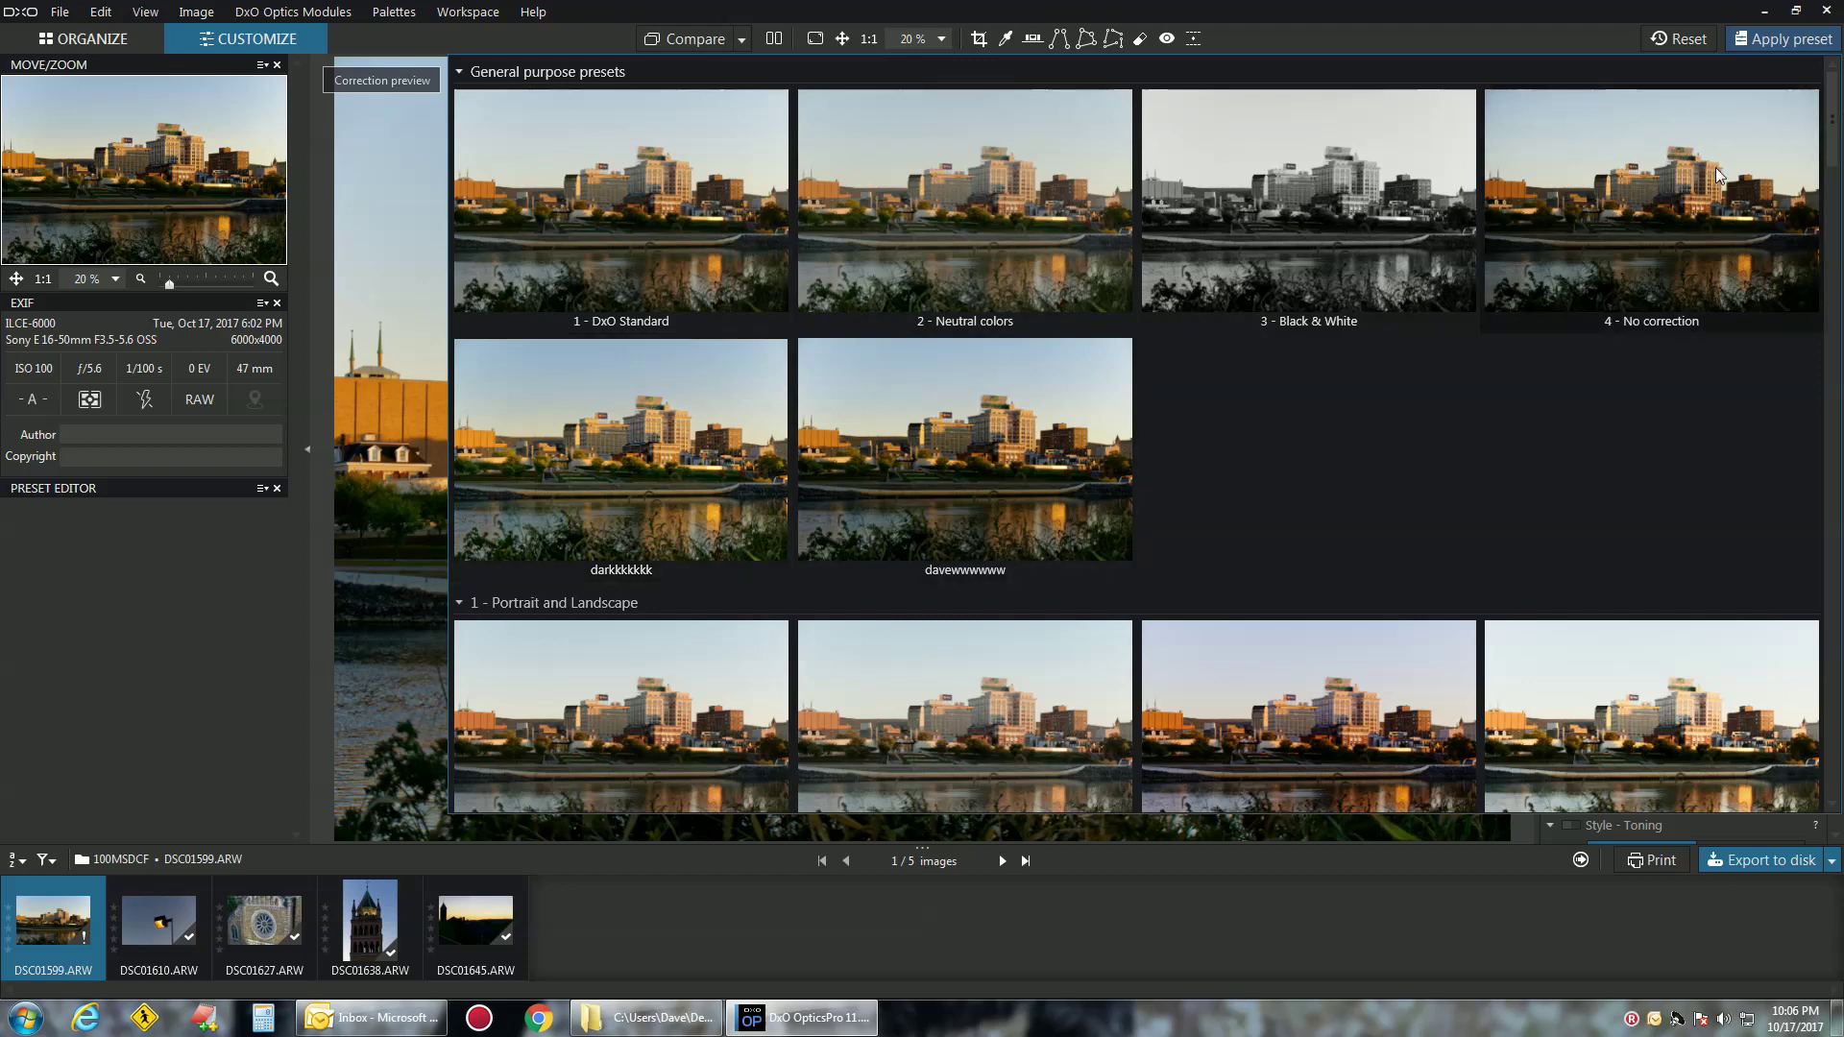
double_click(1328, 200)
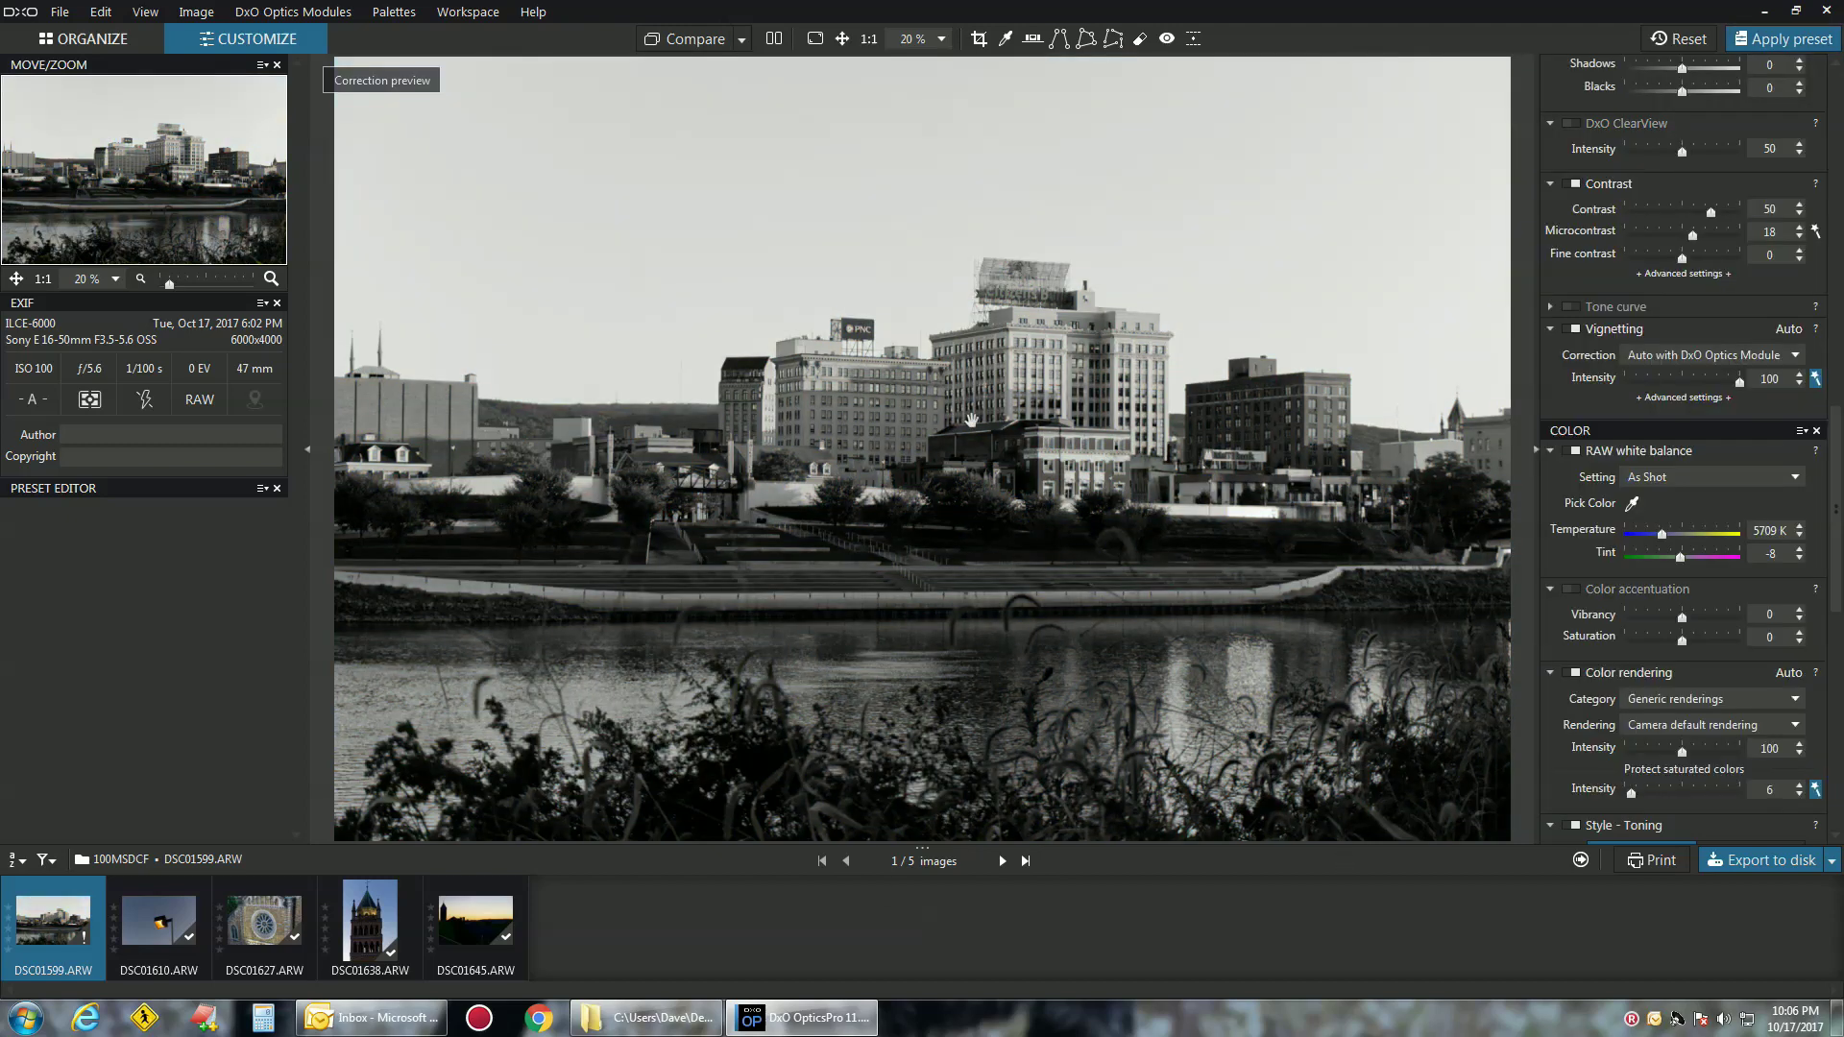
key(ctrl+z)
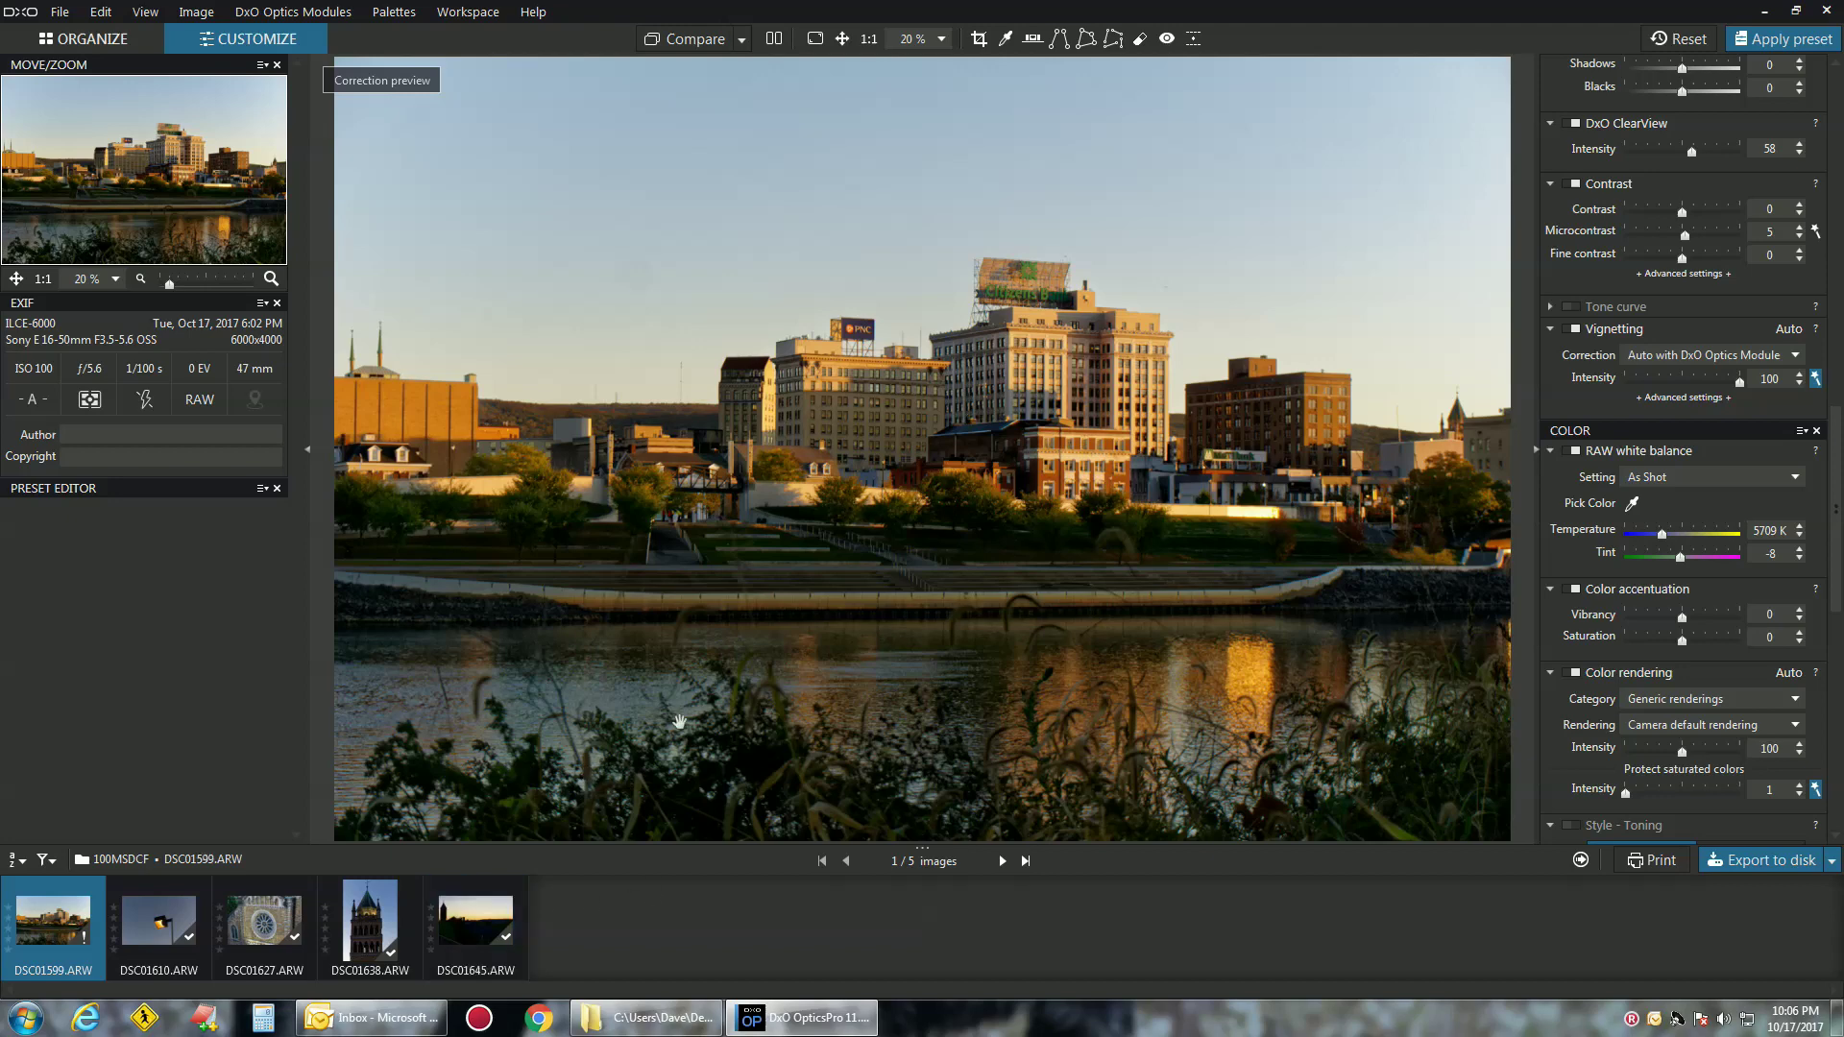
Show the 111 folder of exported JPEGs in Windows Explorer
click(1766, 12)
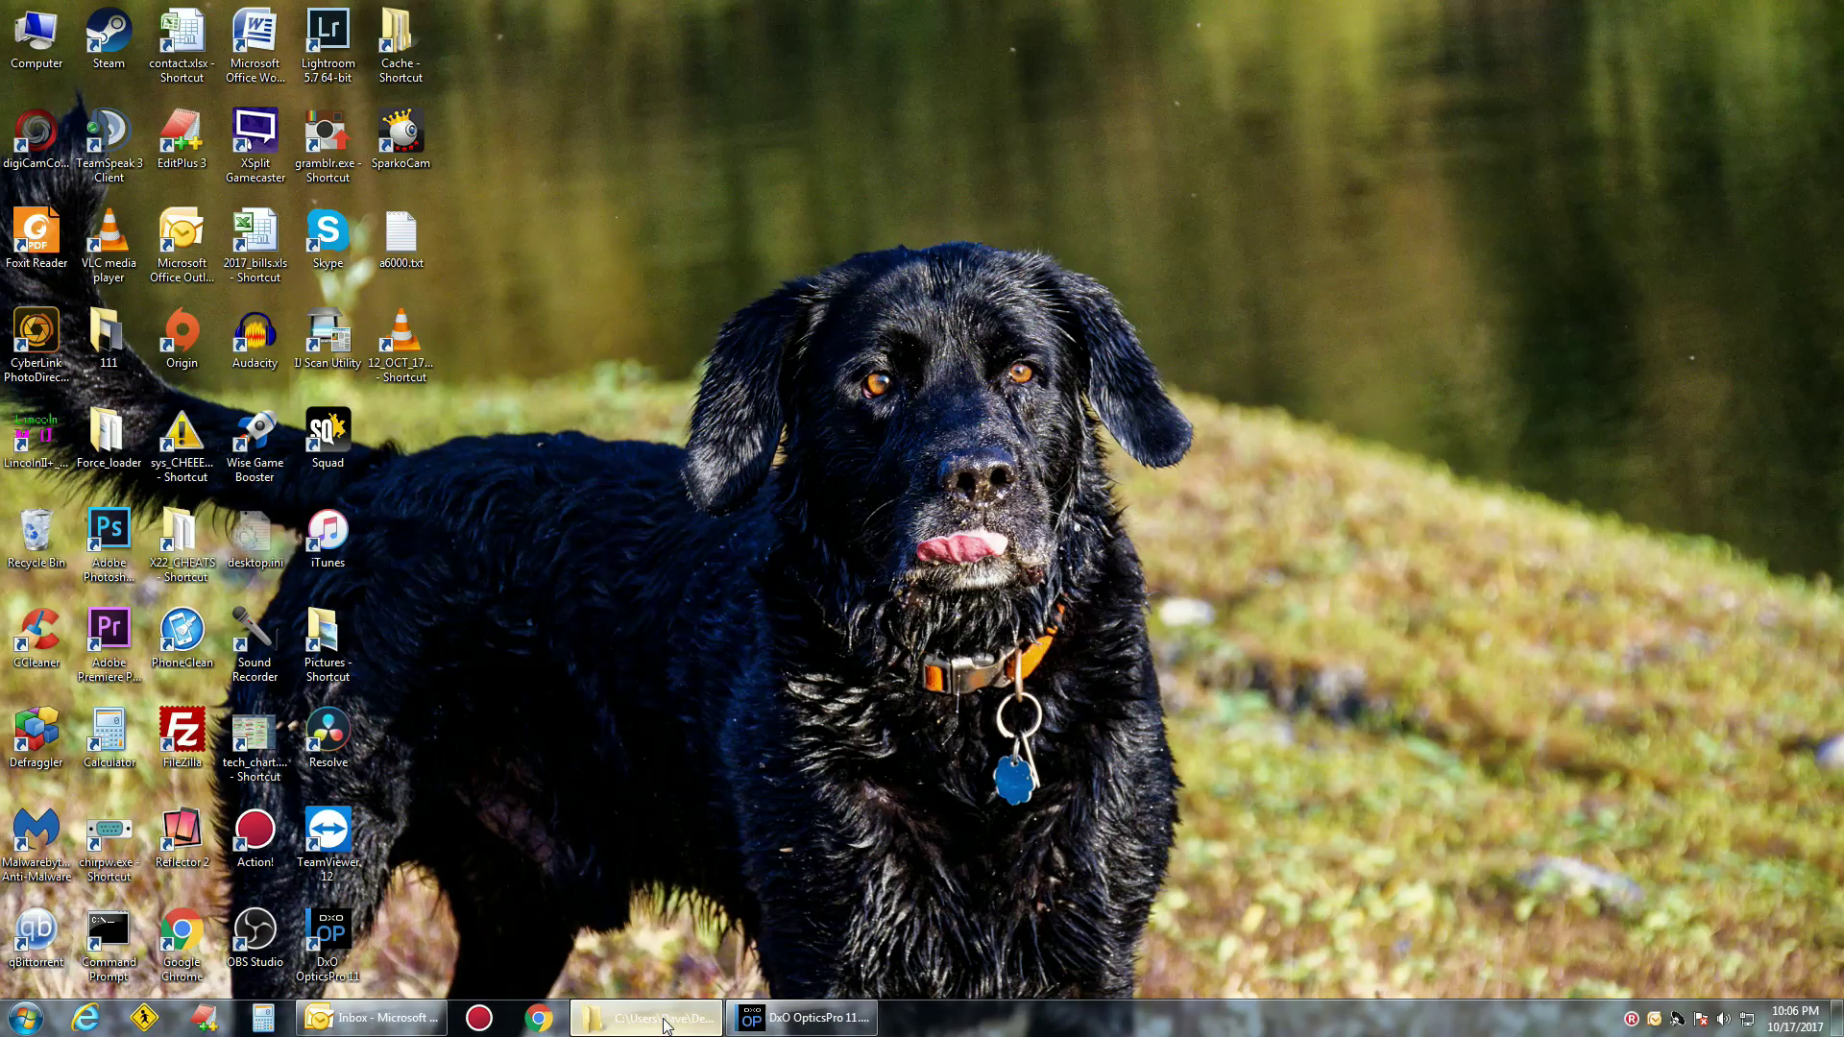
click(581, 1019)
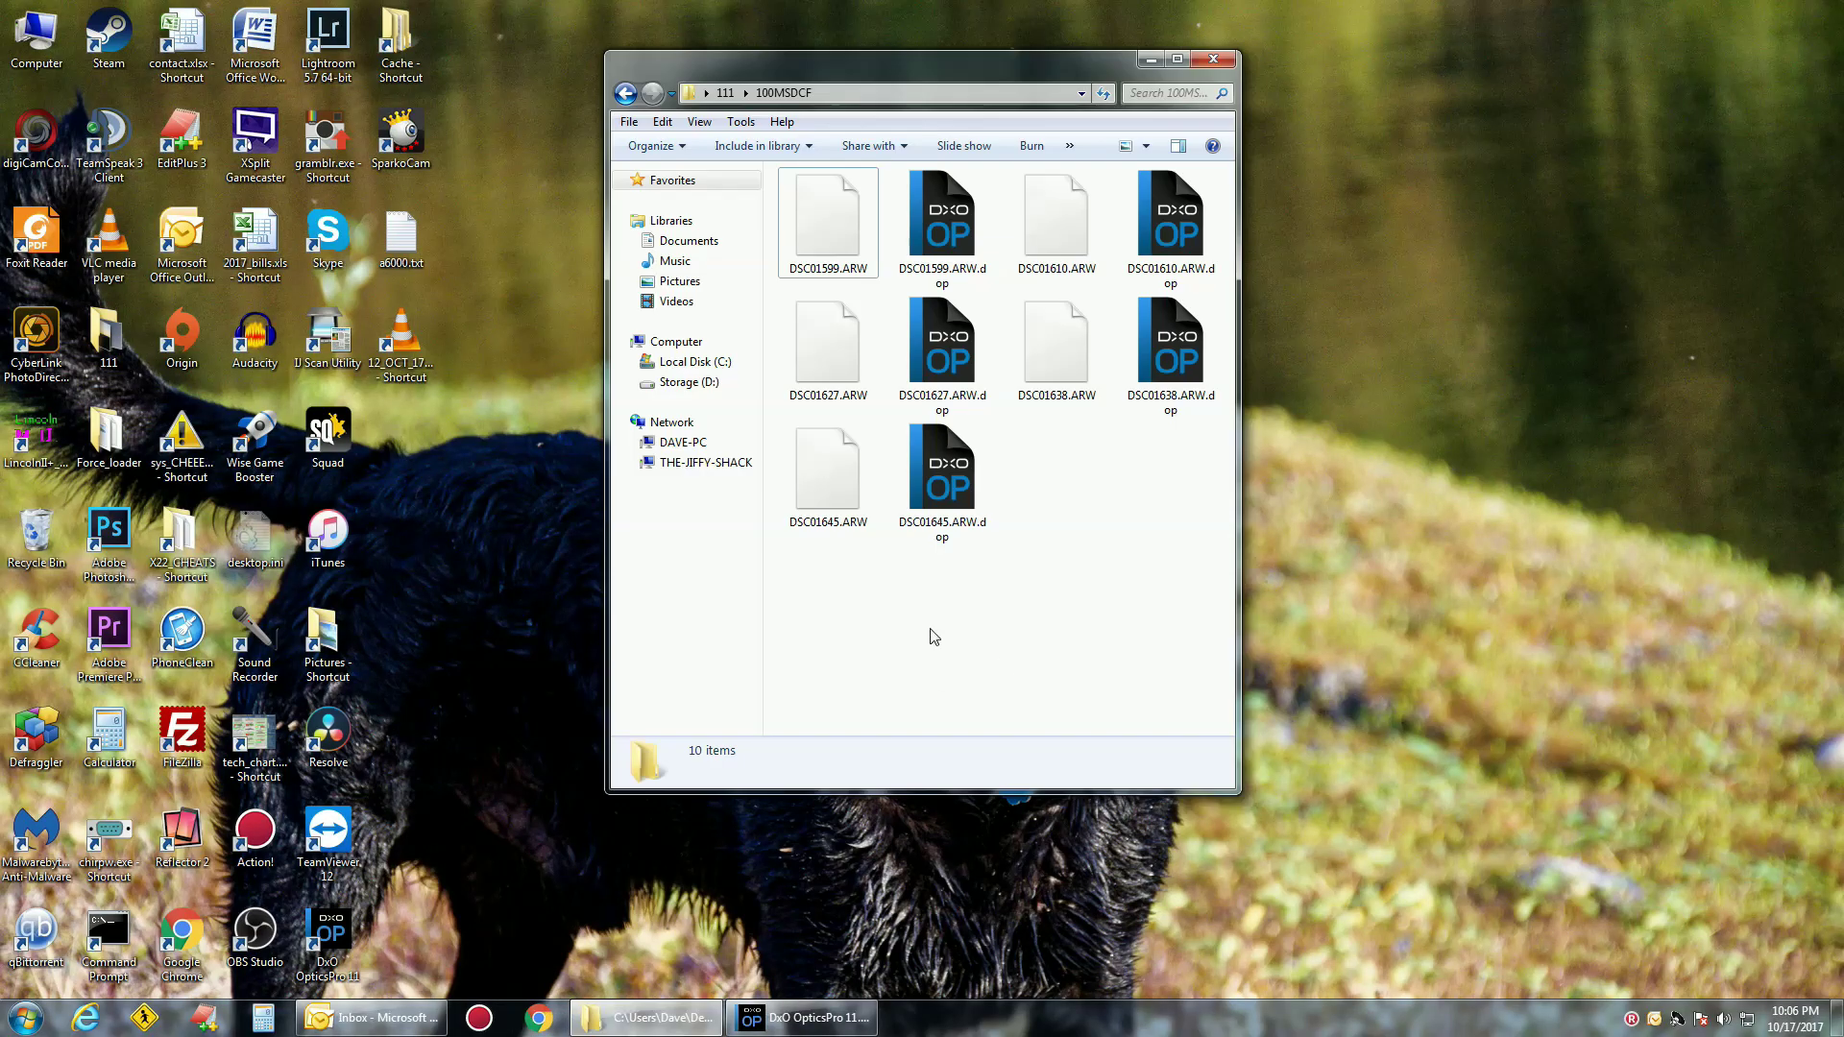
click(726, 93)
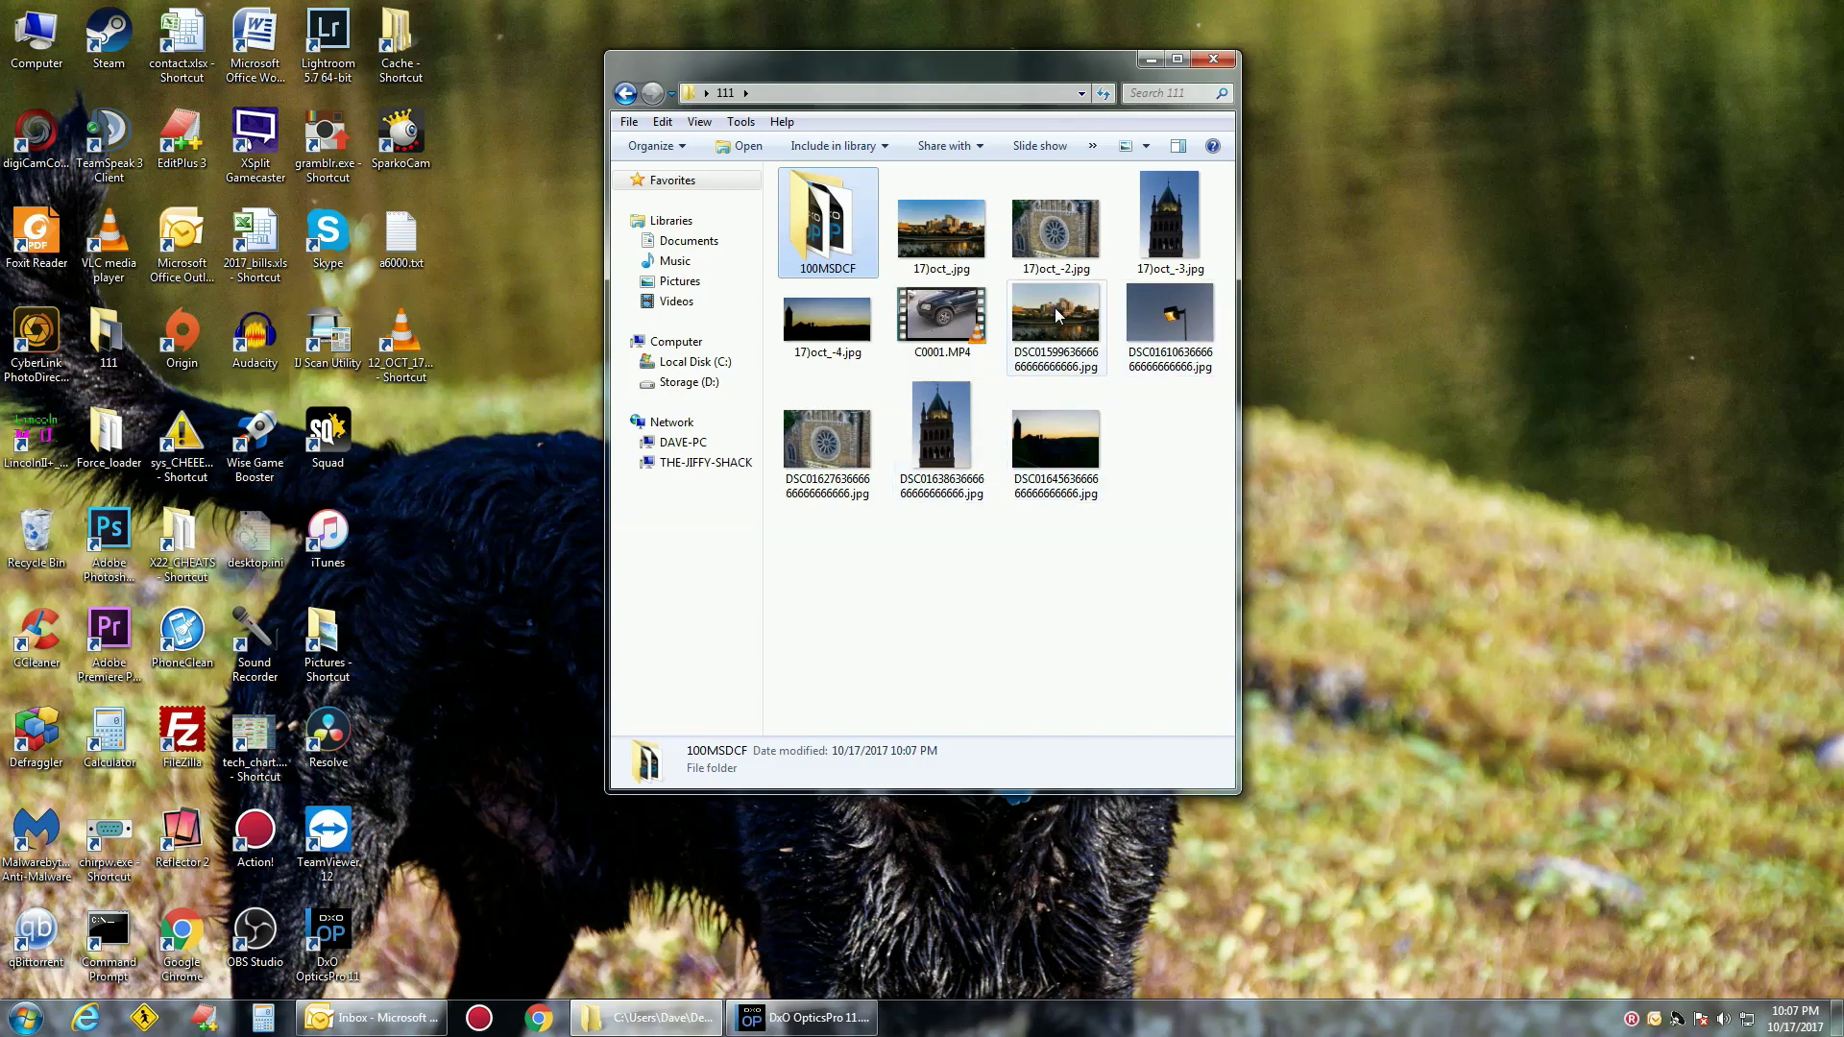
click(976, 683)
Exit DxO OpticsPro via File > Exit and minimize Explorer to show the desktop
click(845, 1018)
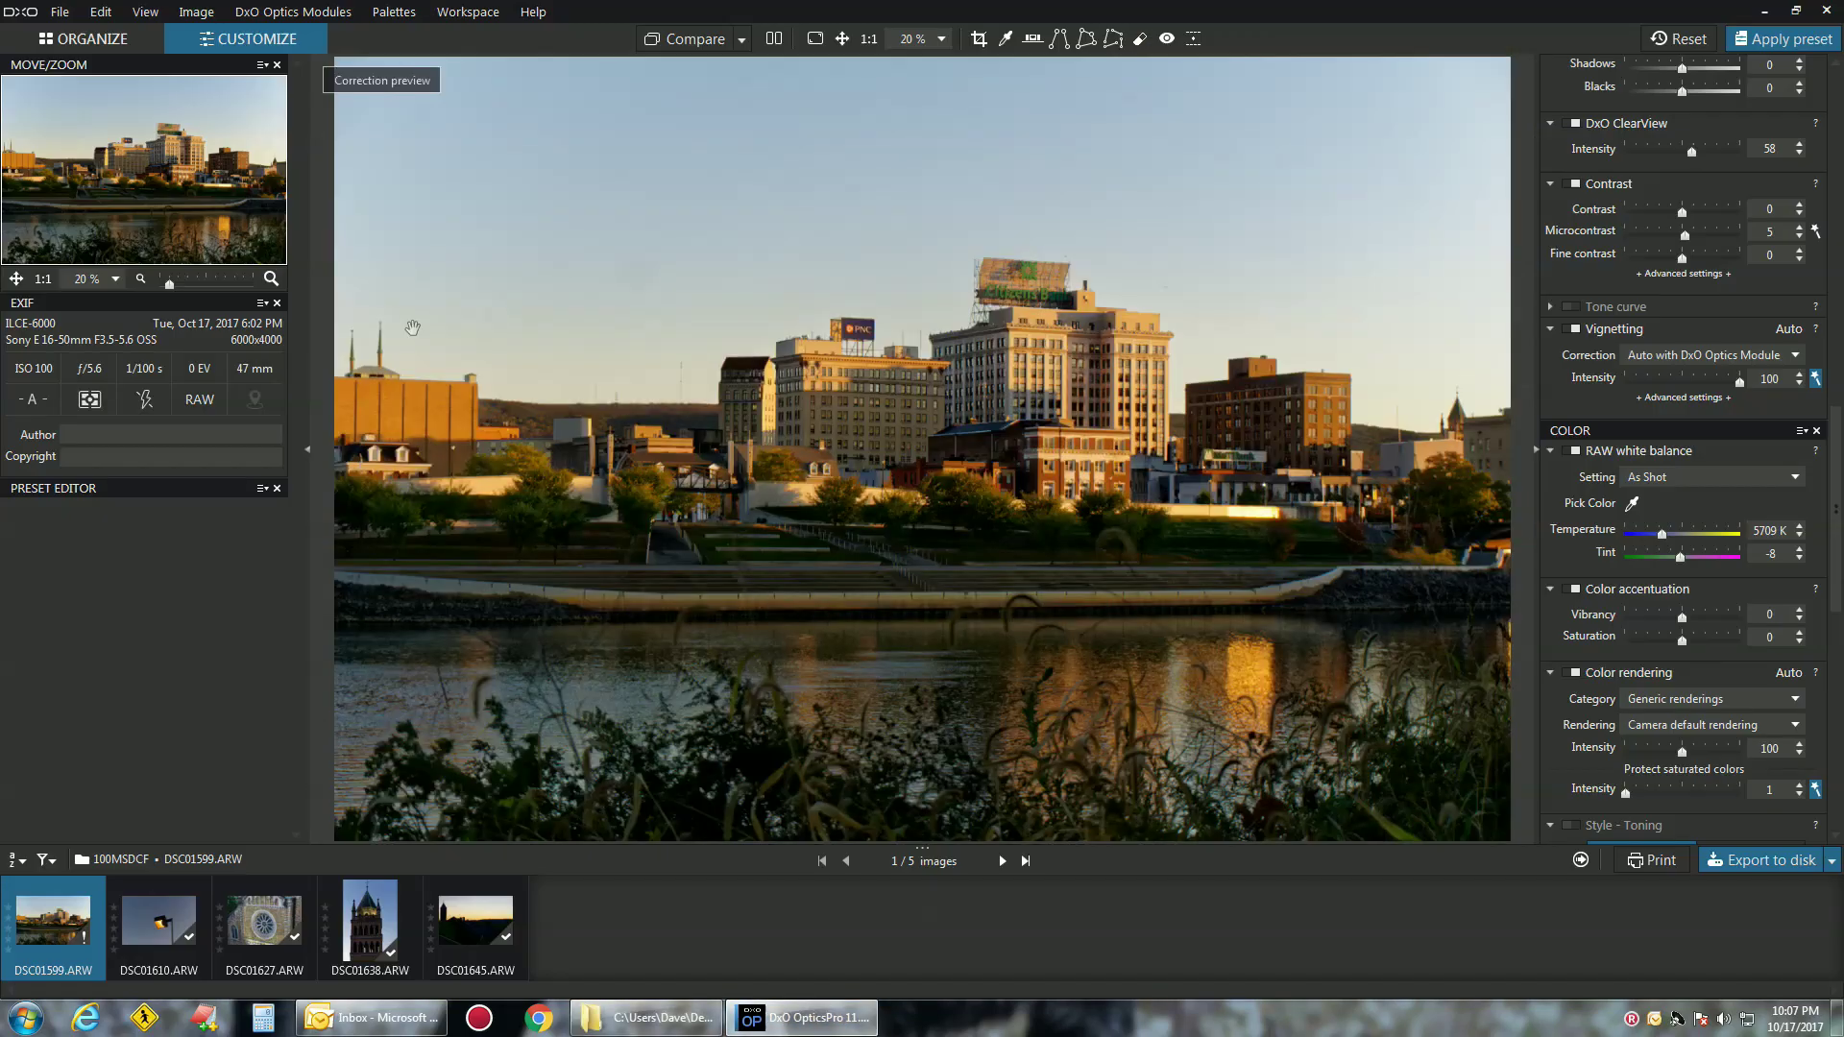
click(83, 40)
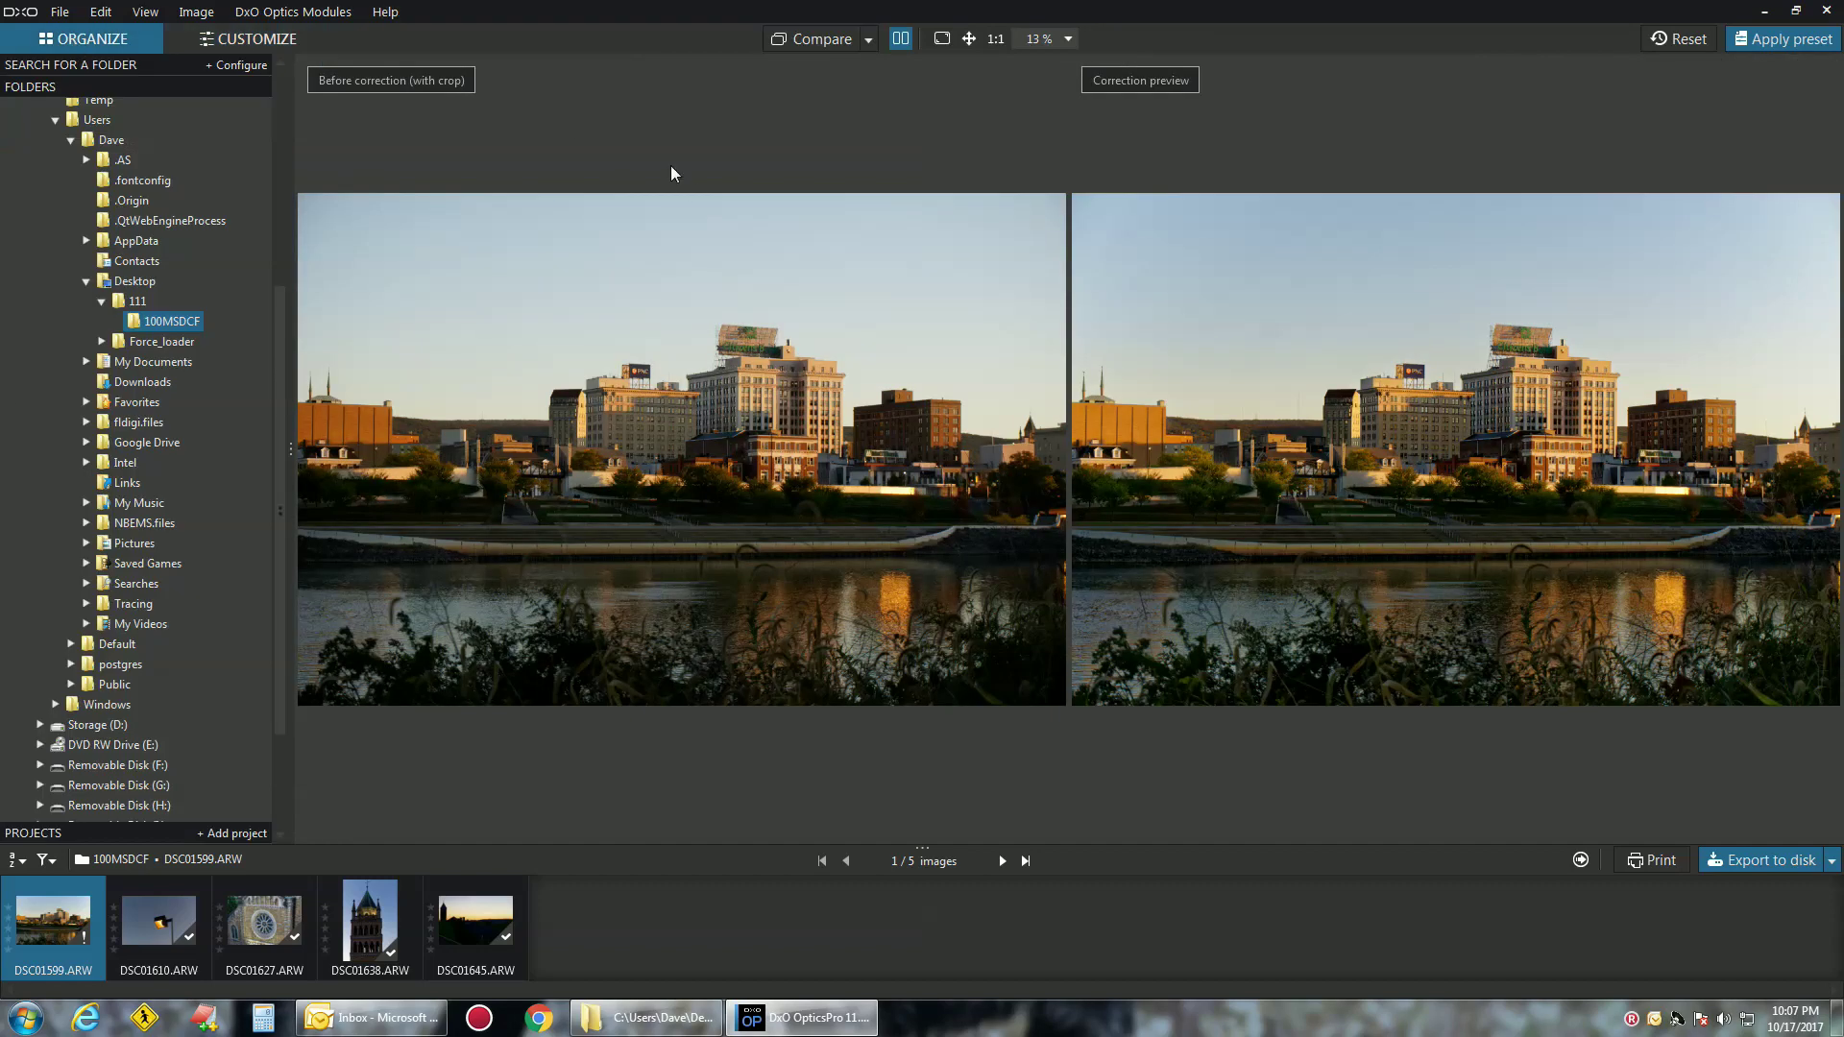
click(64, 11)
click(135, 296)
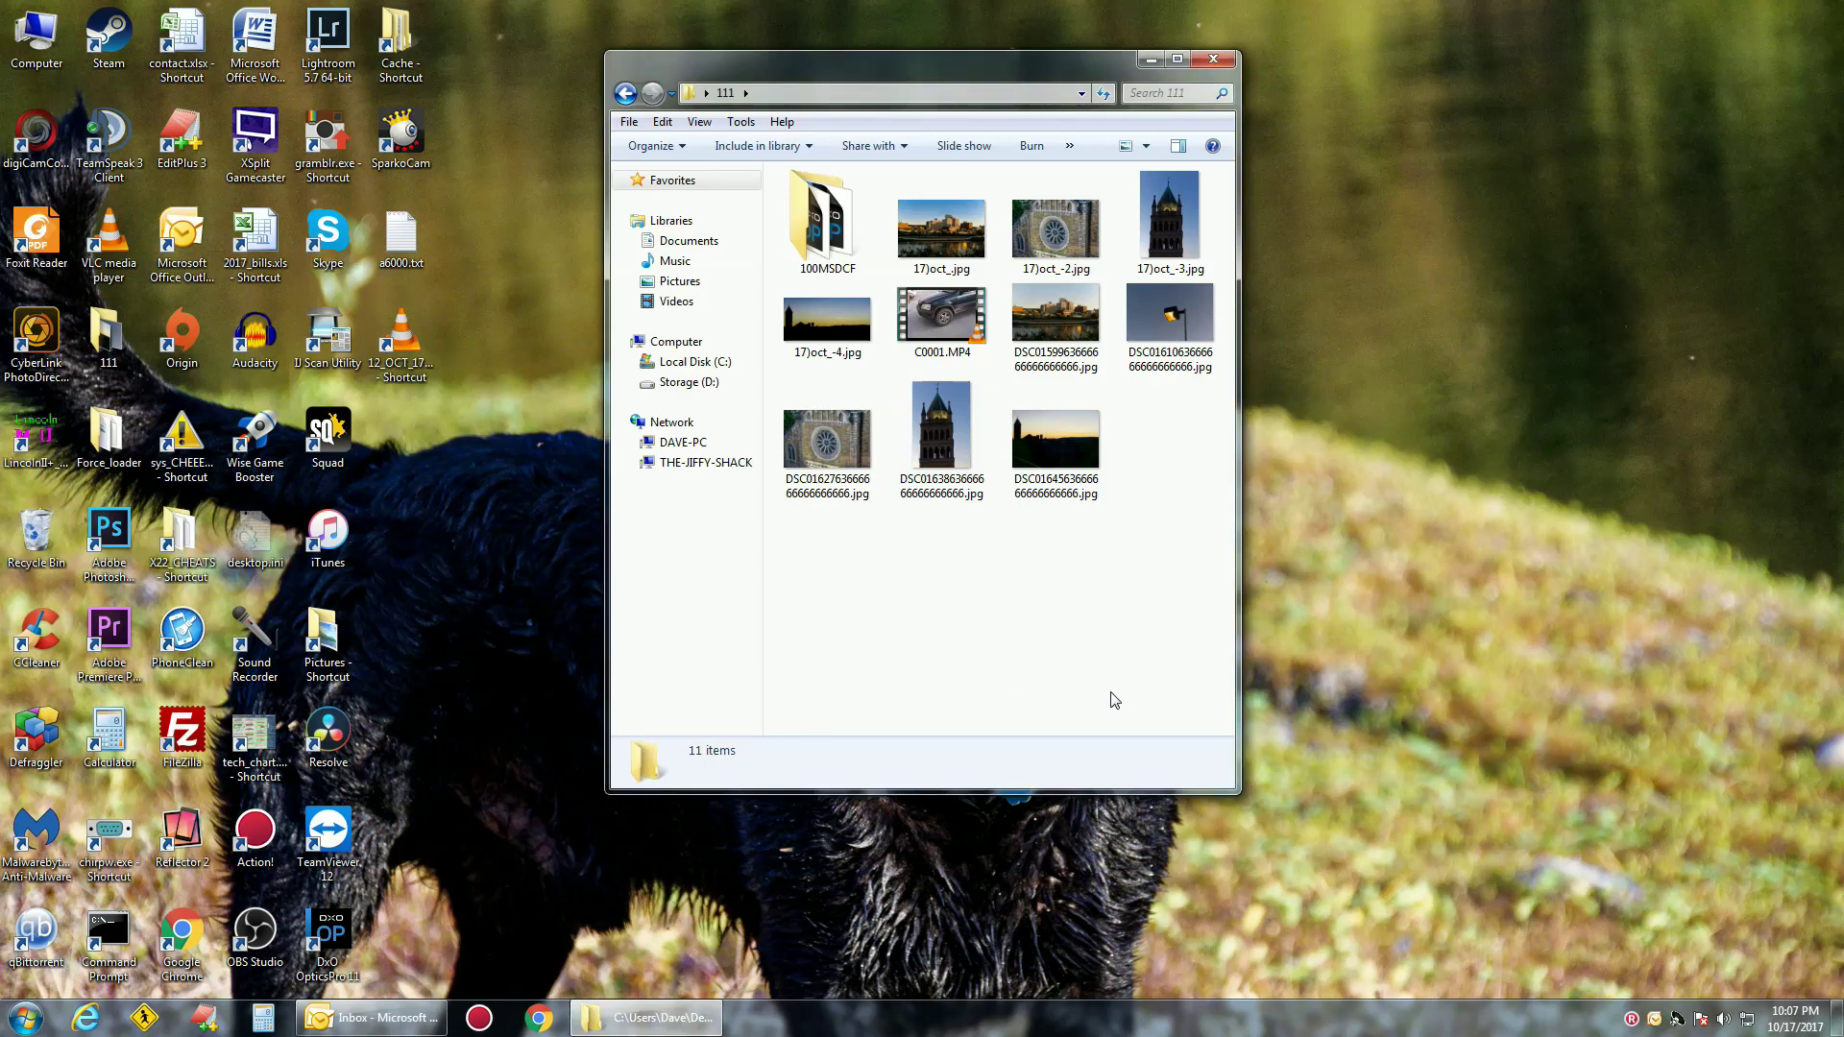
click(1151, 59)
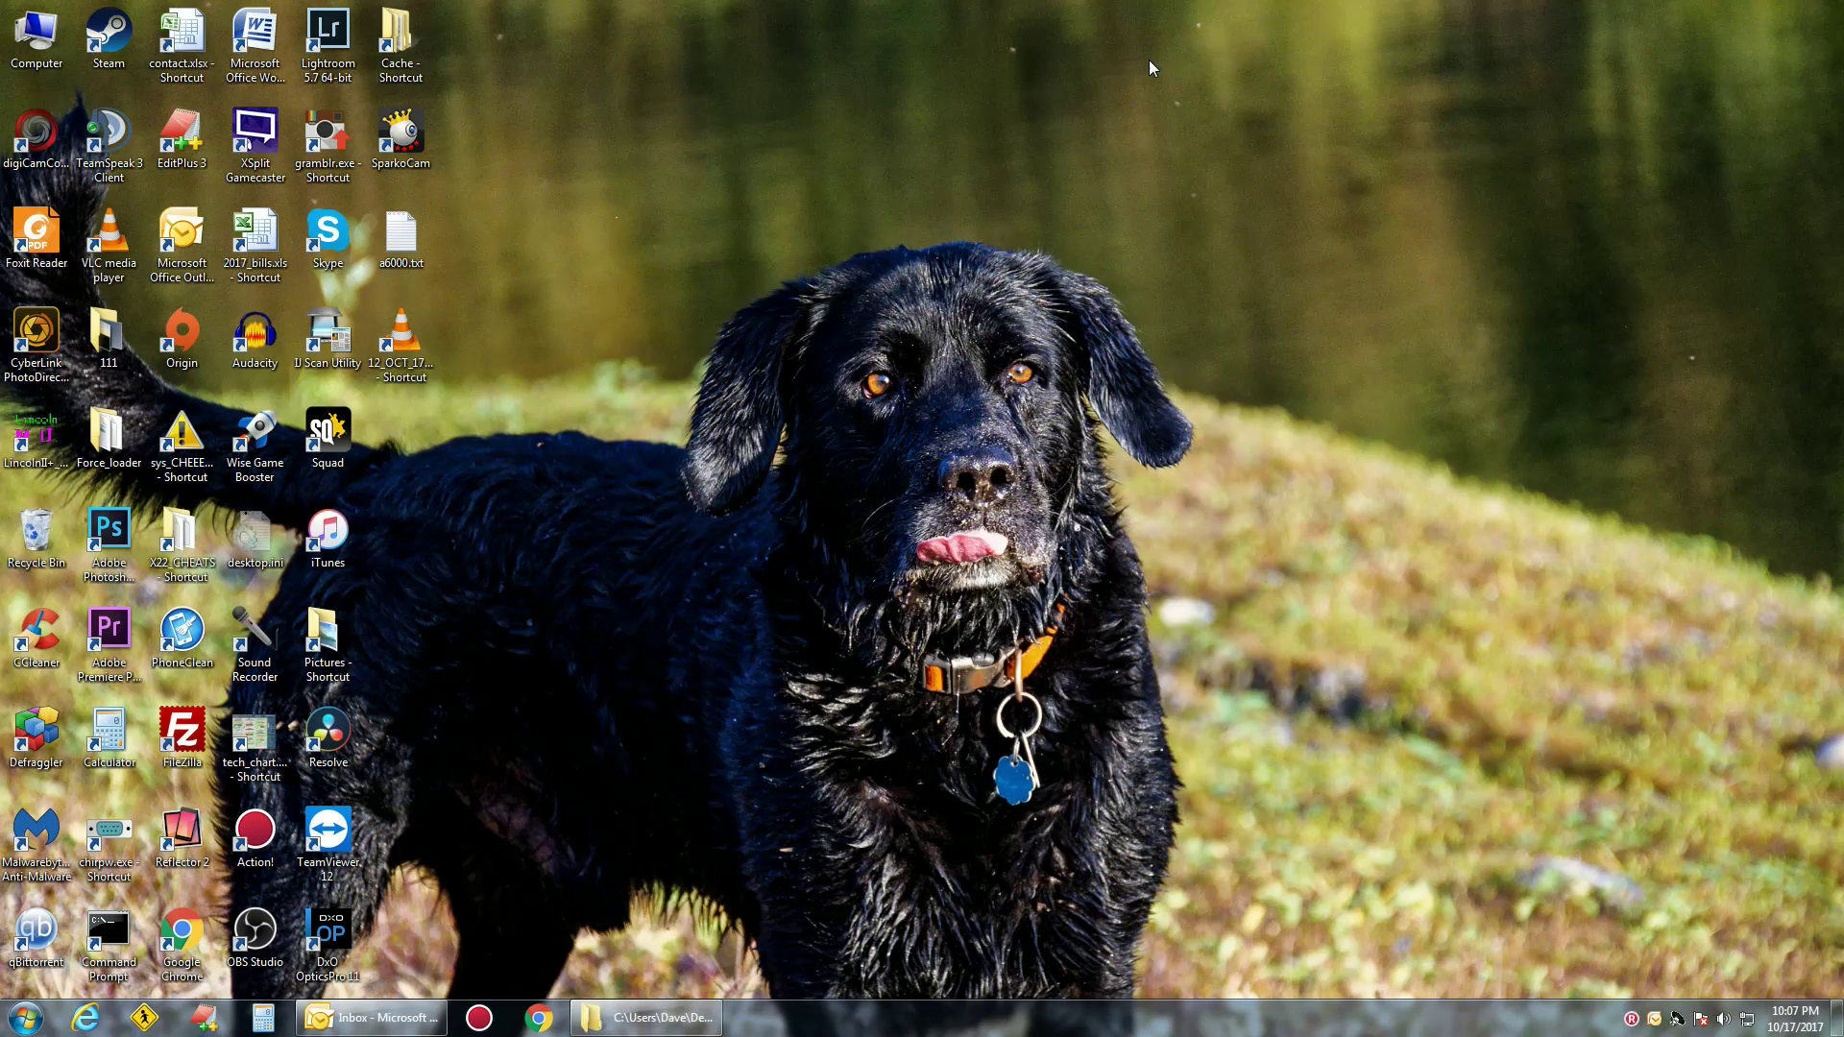